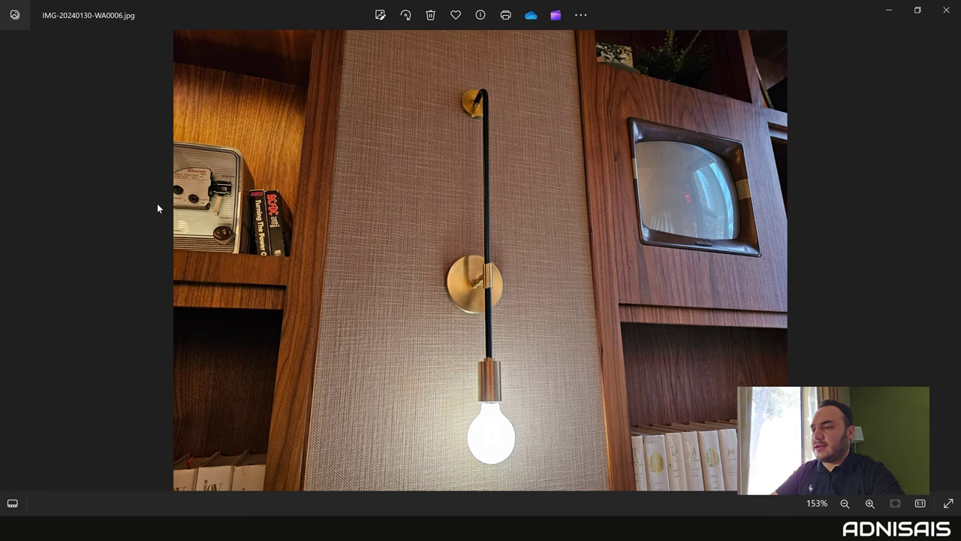
Browse the bulb and brass-mount reference photos, then switch to the SOLIDWORKS lamp assembly.
key(Left)
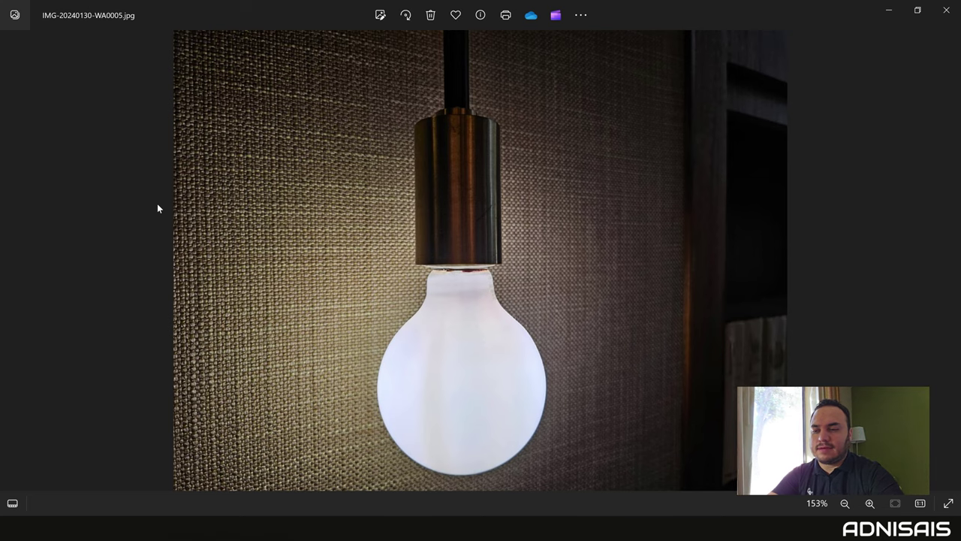
key(Left)
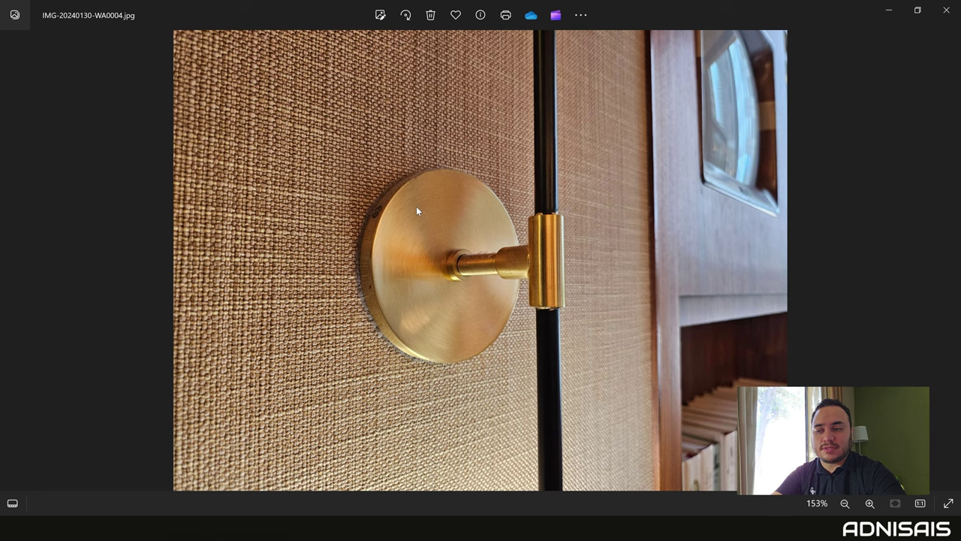
key(Right)
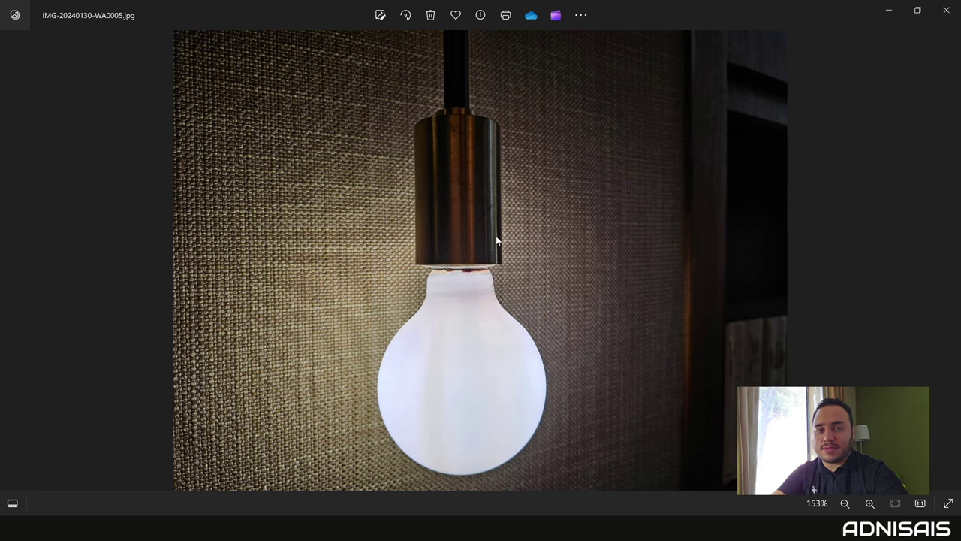
key(Right)
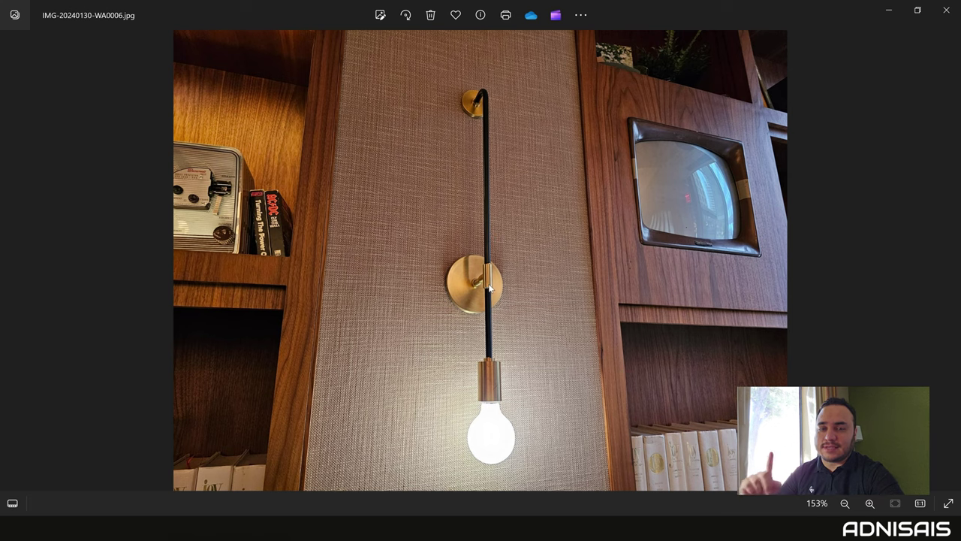
key(alt+Tab)
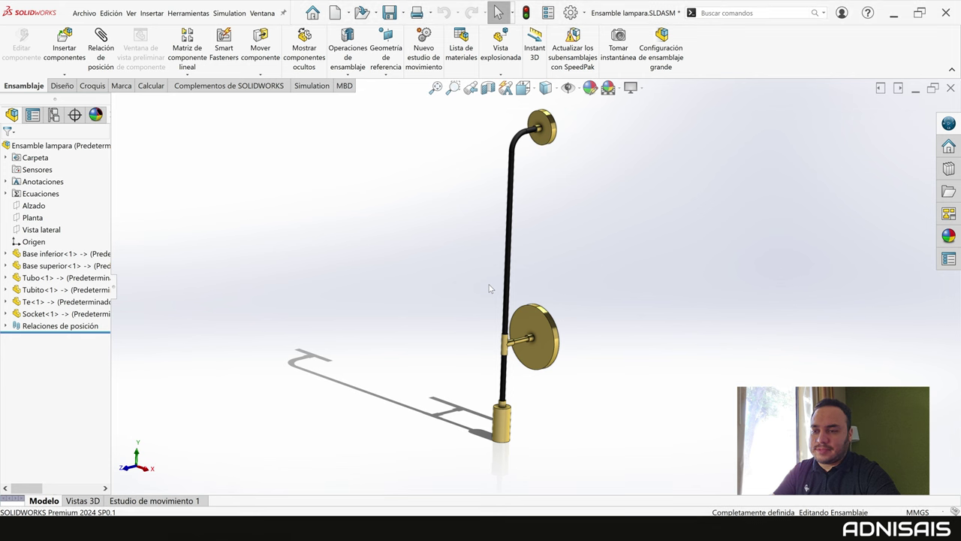
Orbit the lamp assembly and bring up its equations and global variables manager.
mouse_move(483, 269)
middle_down()
mouse_move(515, 325)
mouse_move(475, 325)
middle_up()
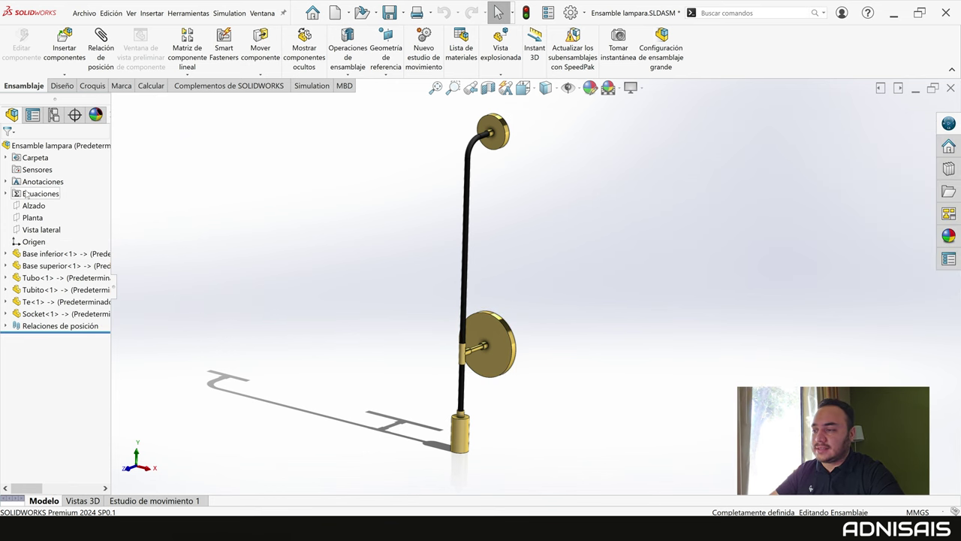
right_click(26, 194)
click(44, 196)
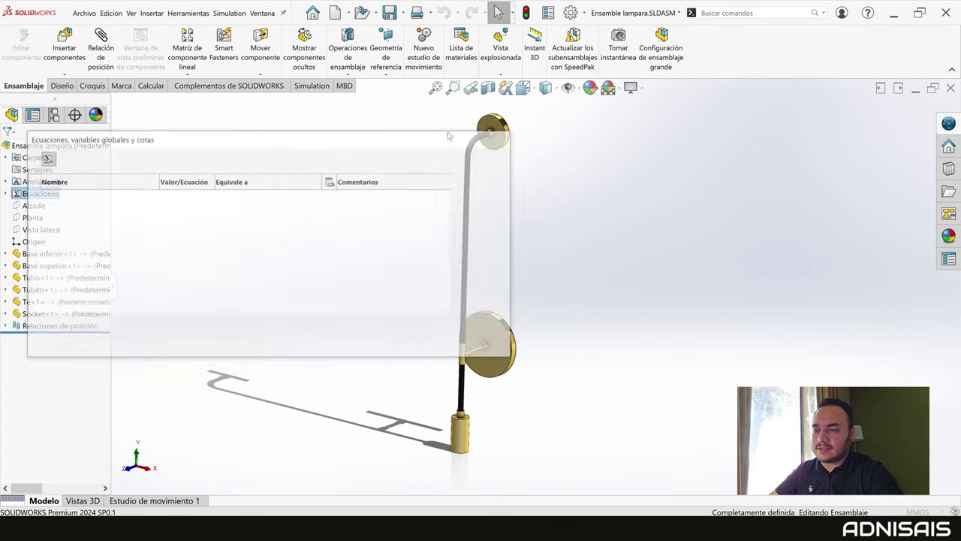
drag(316, 142, 330, 140)
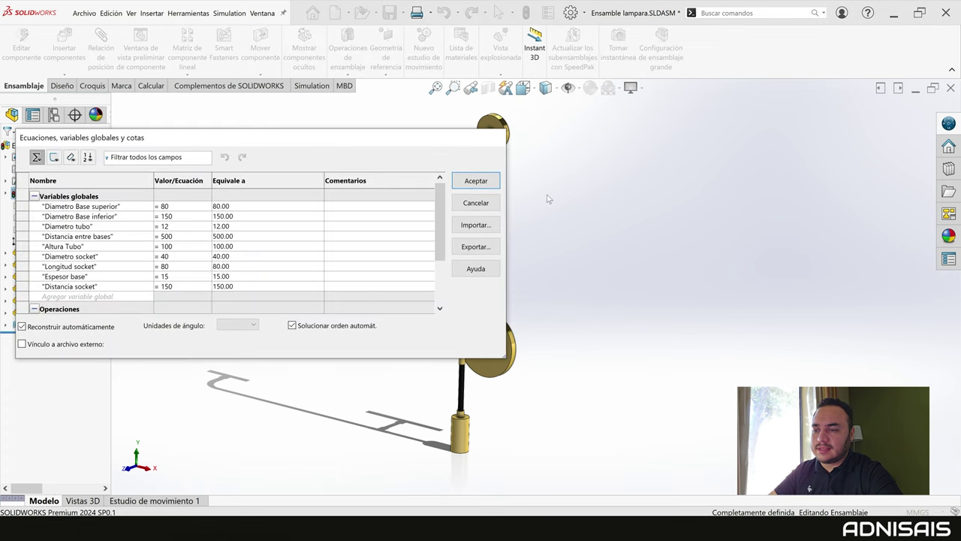
key(Left)
key(Left)
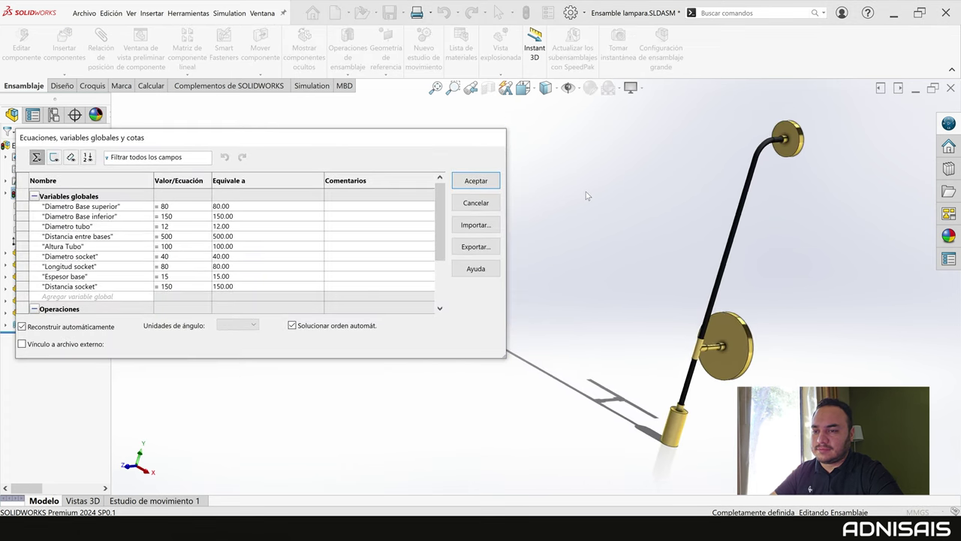
Change Diametro Base superior to 100 and Diametro tubo to 15.
click(169, 205)
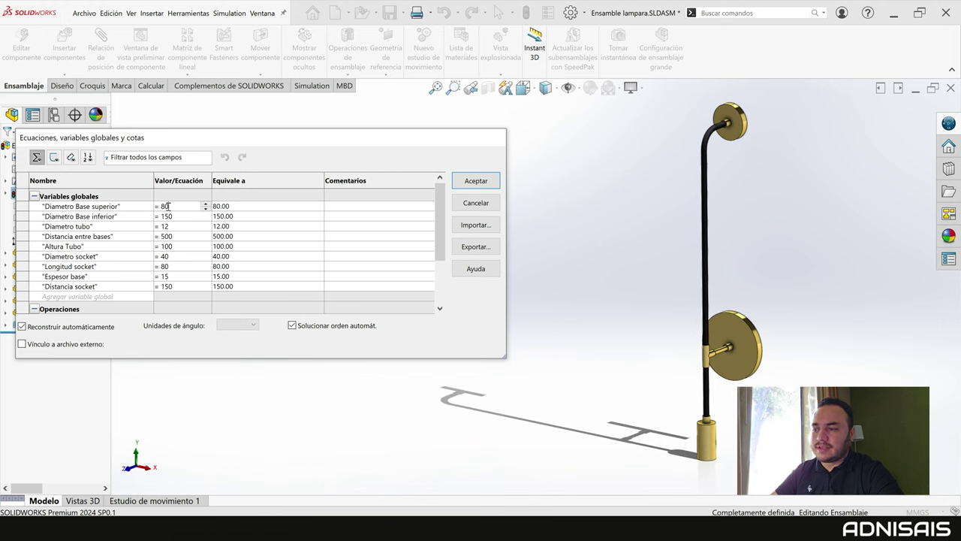
key(BackSpace)
key(BackSpace)
text(100)
key(Return)
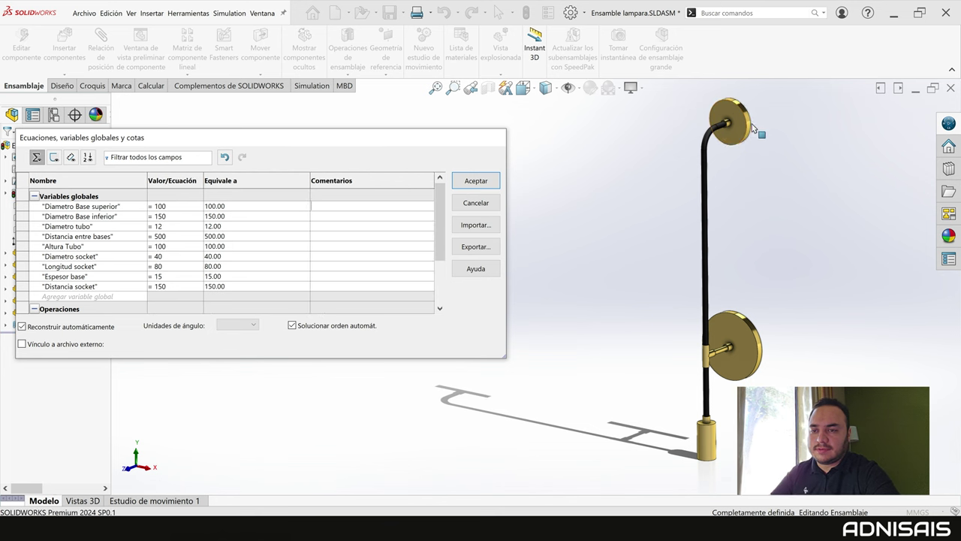
click(169, 226)
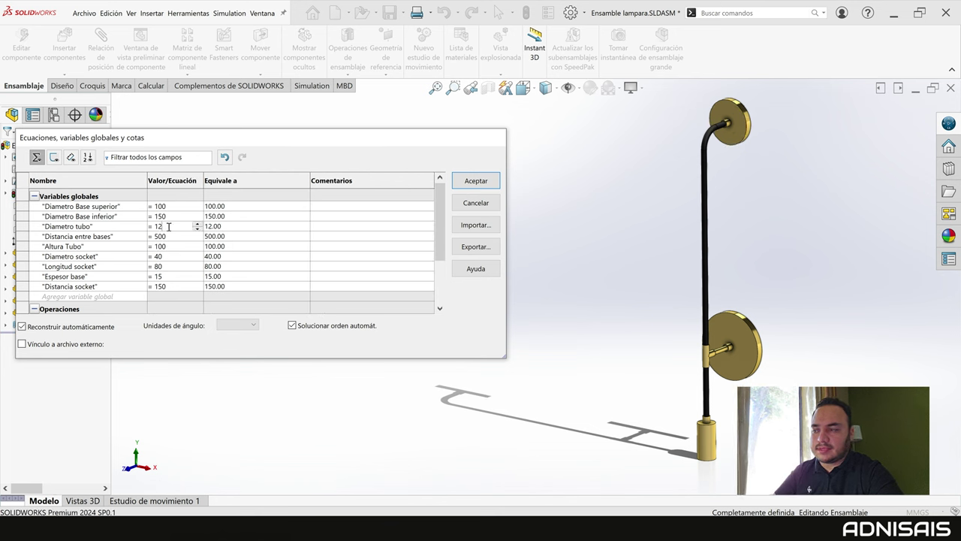
key(BackSpace)
text(5)
key(Return)
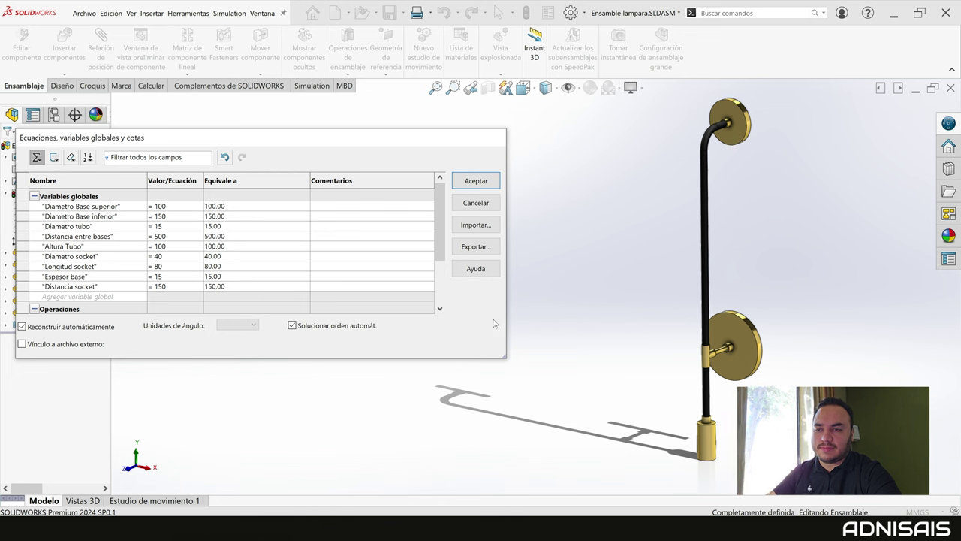
Cancel the variable edits and close the assembly without saving.
click(408, 225)
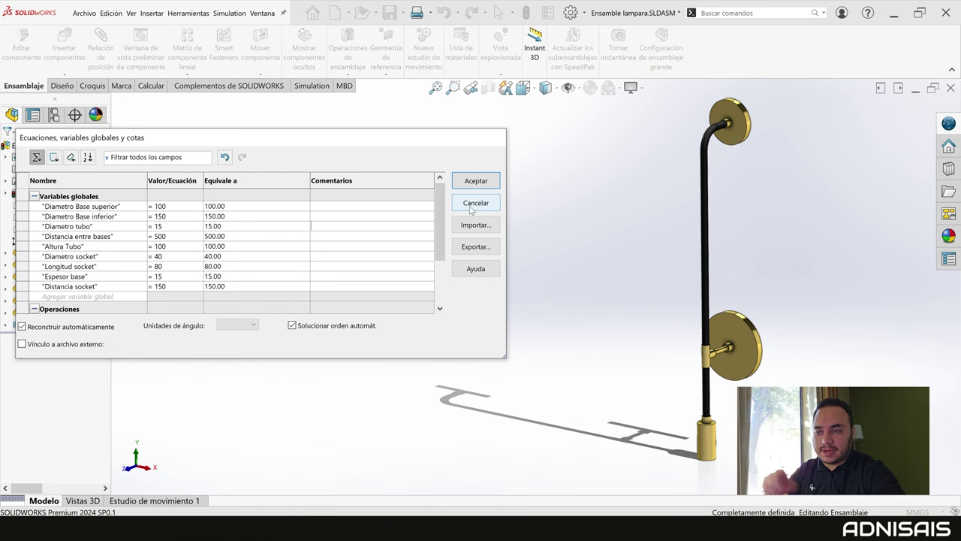
click(470, 209)
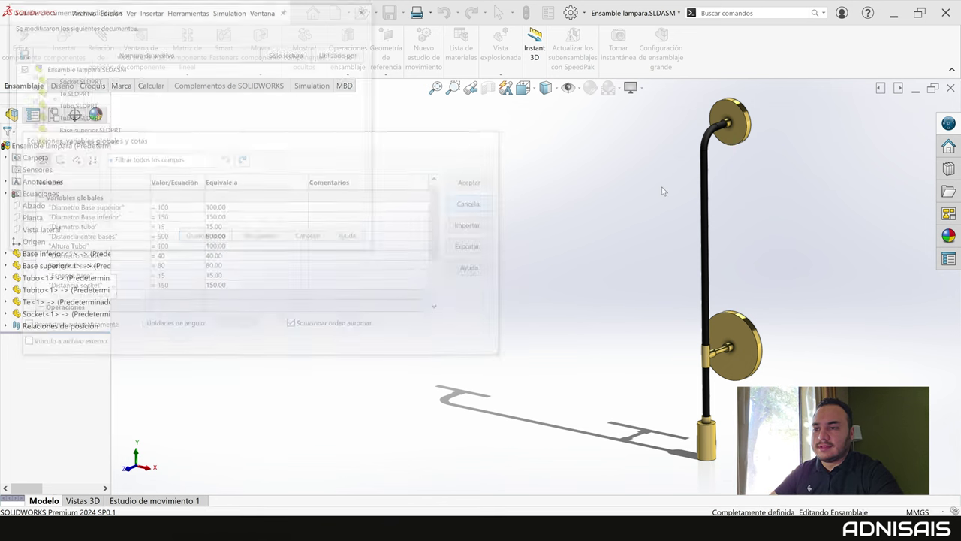
key(ctrl+s)
click(263, 239)
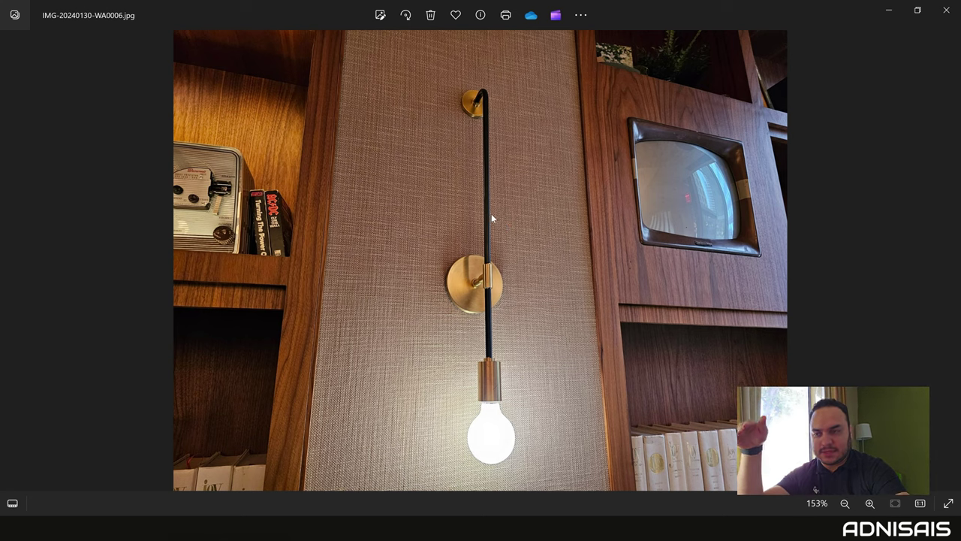
Zoom into the wall lamp photo and pan from the upper mount down to the bulb.
scroll(491, 218, up, 1)
scroll(498, 197, up, 1)
drag(536, 132, 559, 176)
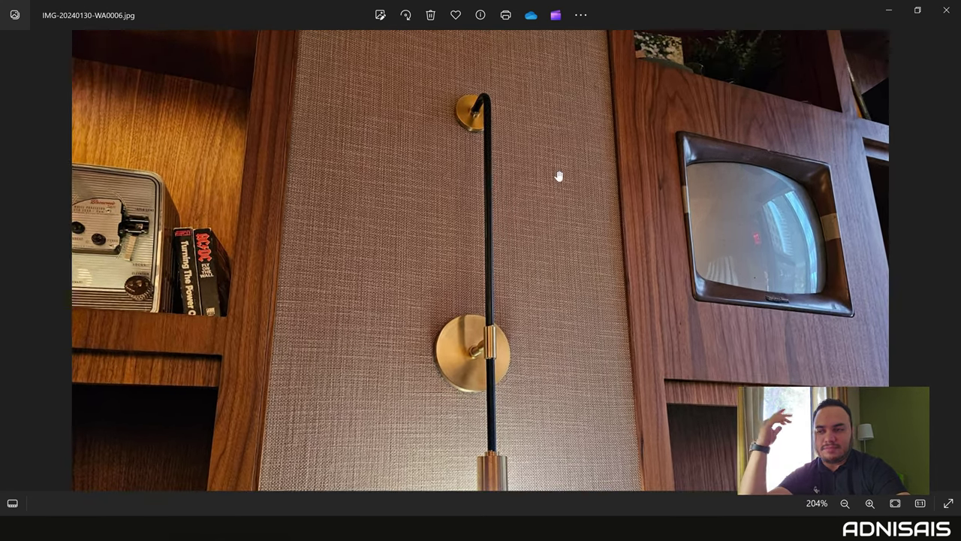
scroll(508, 153, up, 1)
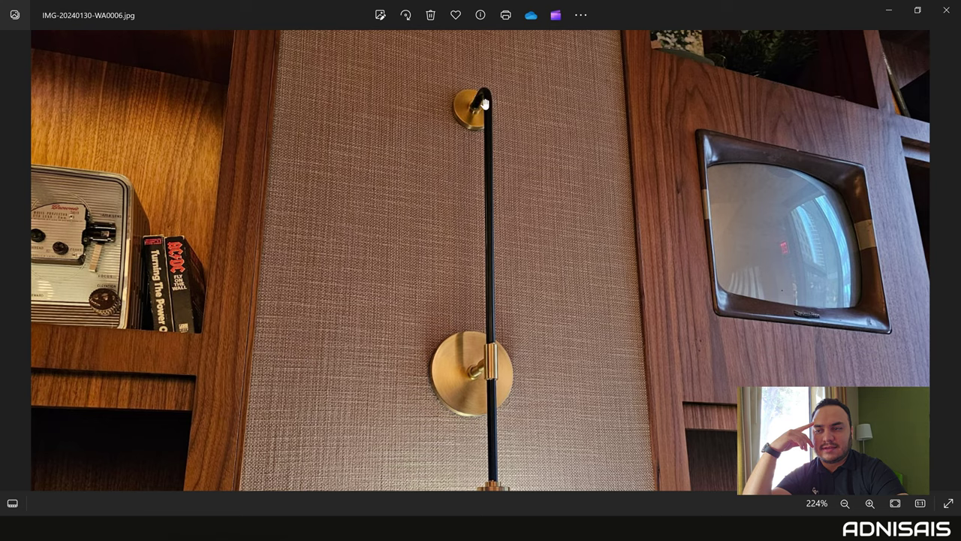
drag(485, 103, 478, 62)
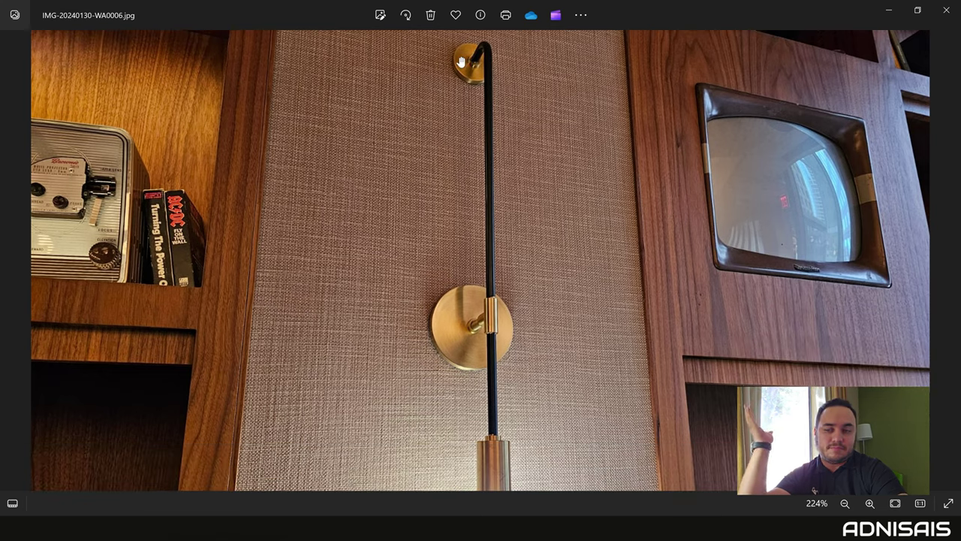
drag(487, 110, 486, 87)
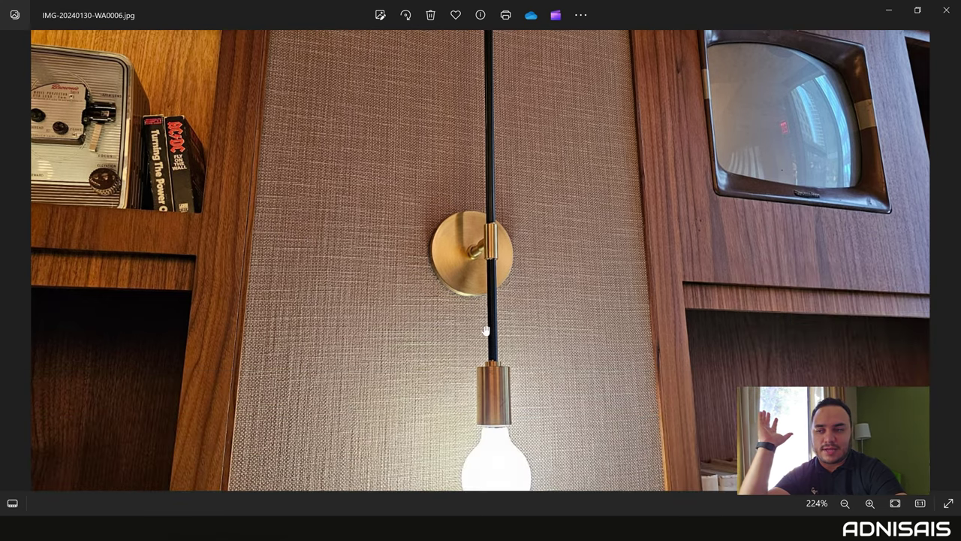
drag(485, 330, 479, 255)
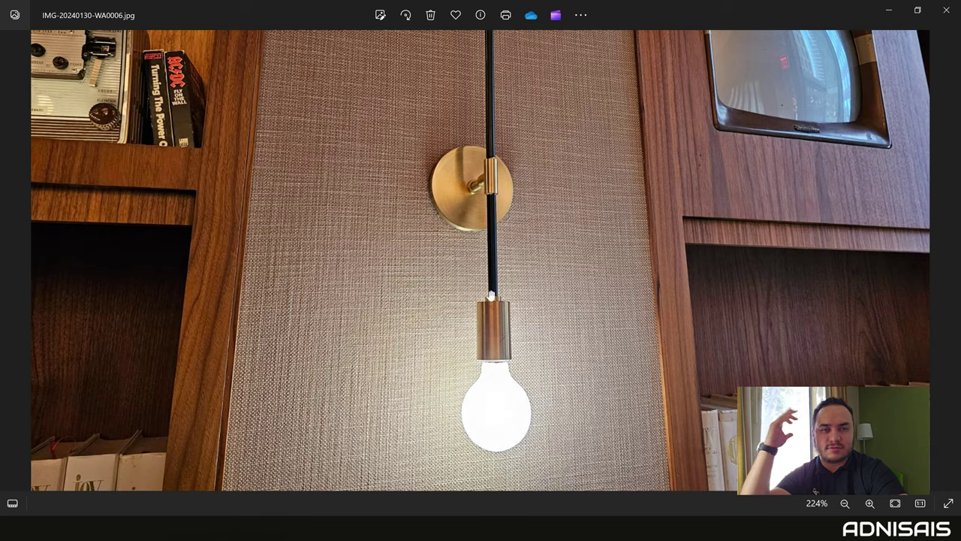
drag(488, 174, 483, 213)
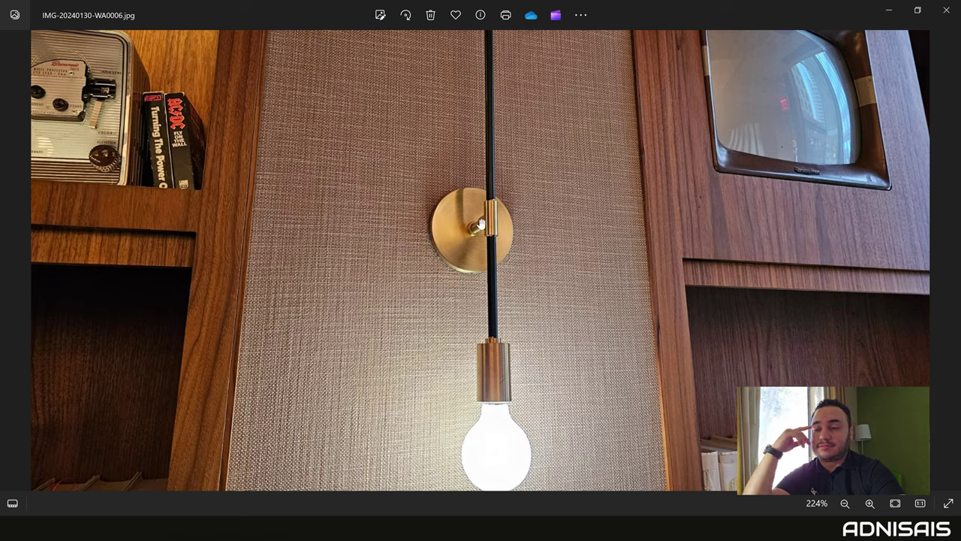
Zoom back out and step to the brass mount close-up, IMG-20240130-WA0004.jpg.
drag(514, 209, 515, 231)
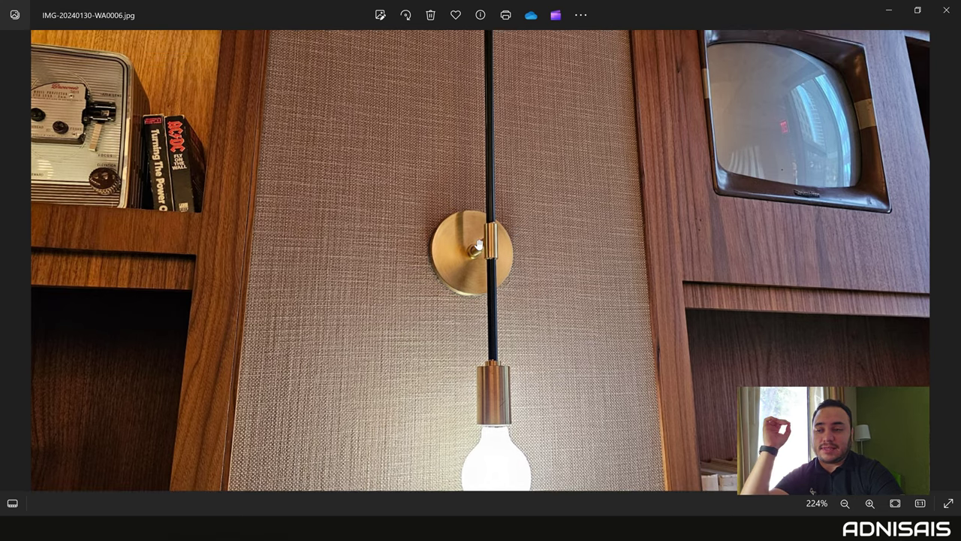
scroll(489, 253, down, 1)
scroll(499, 260, down, 3)
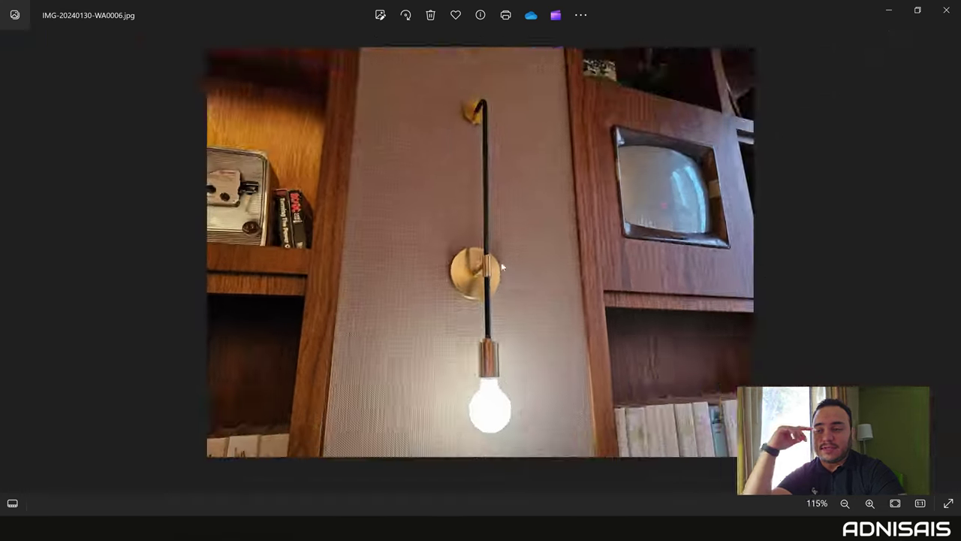
scroll(503, 264, down, 1)
scroll(505, 269, up, 1)
key(Left)
key(Left)
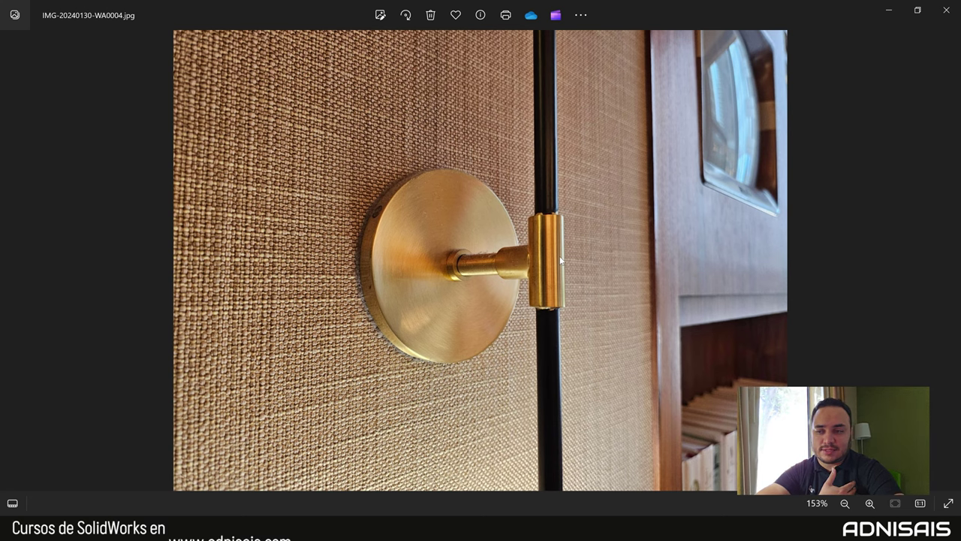
scroll(564, 226, down, 2)
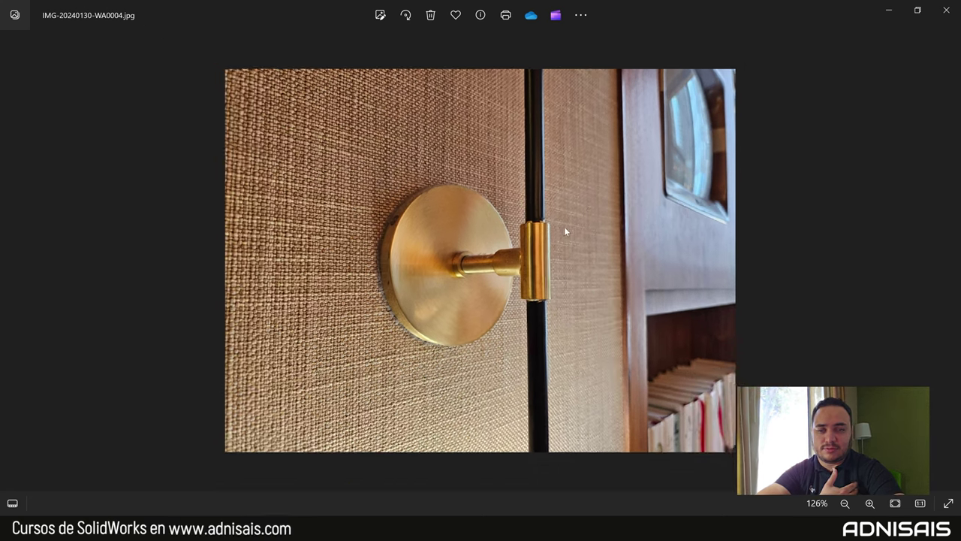
scroll(556, 229, down, 1)
Advance from WA0004 past the bulb close-up WA0005 toward the full lamp photo WA0006.
key(Right)
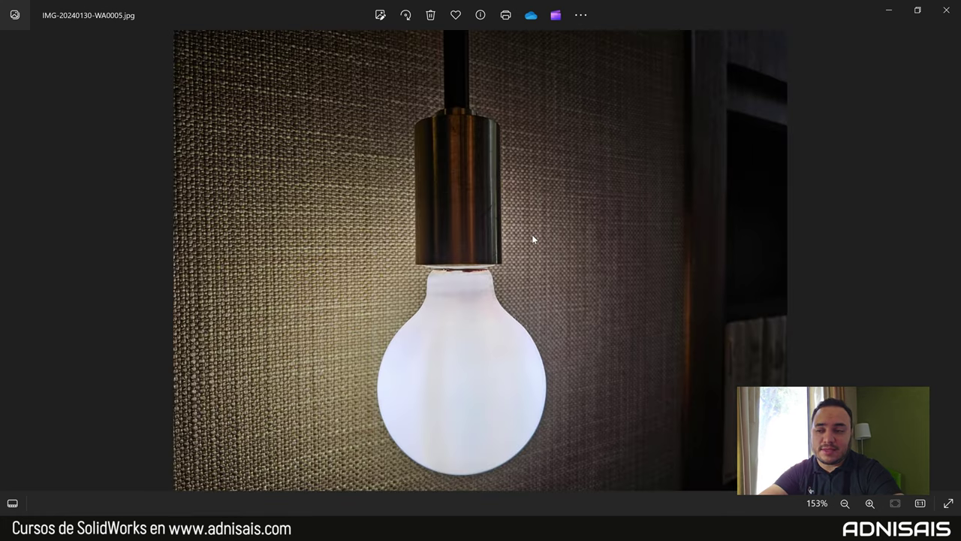
key(Right)
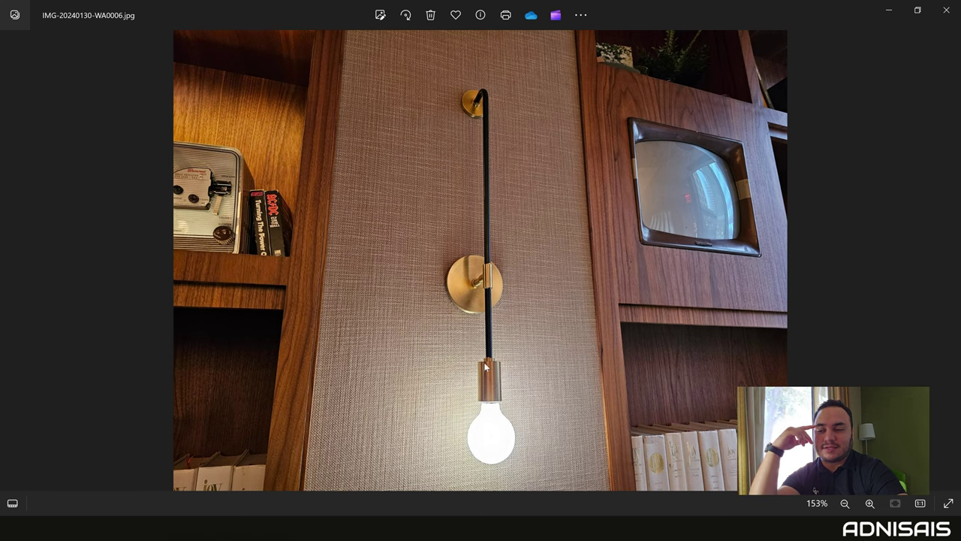
Zoom the wall lamp photo out to about 168% with the lamp centered, ceiling arm to bulb.
scroll(493, 364, up, 2)
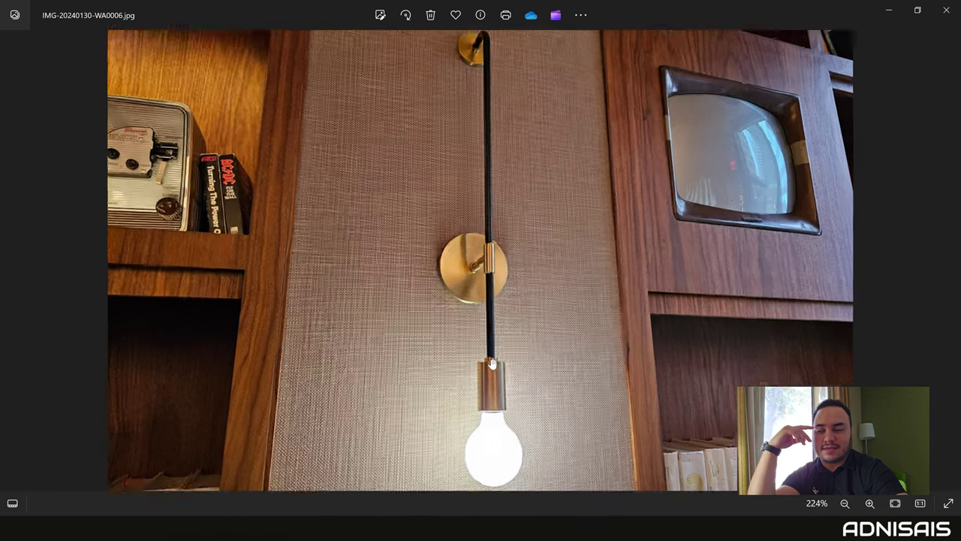
scroll(493, 364, up, 2)
scroll(493, 368, up, 1)
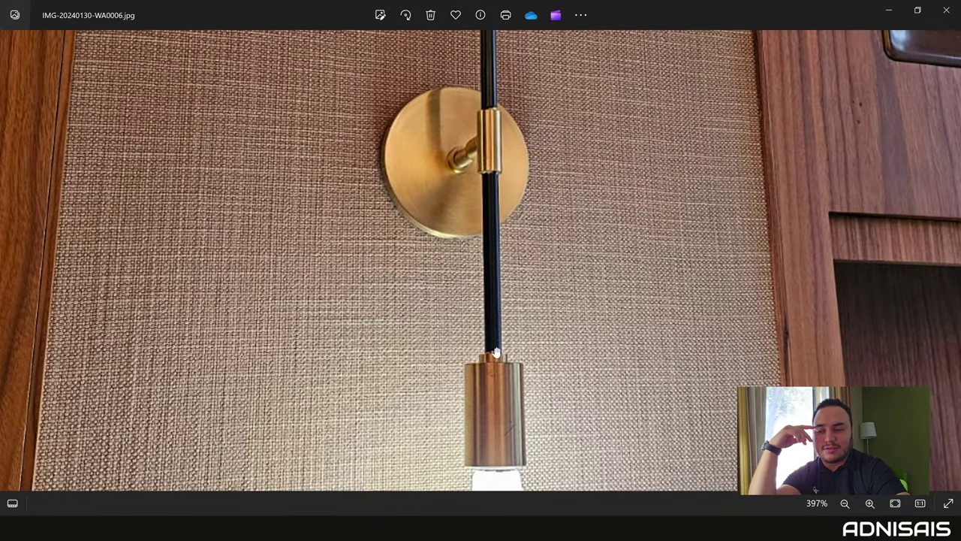
scroll(496, 362, down, 3)
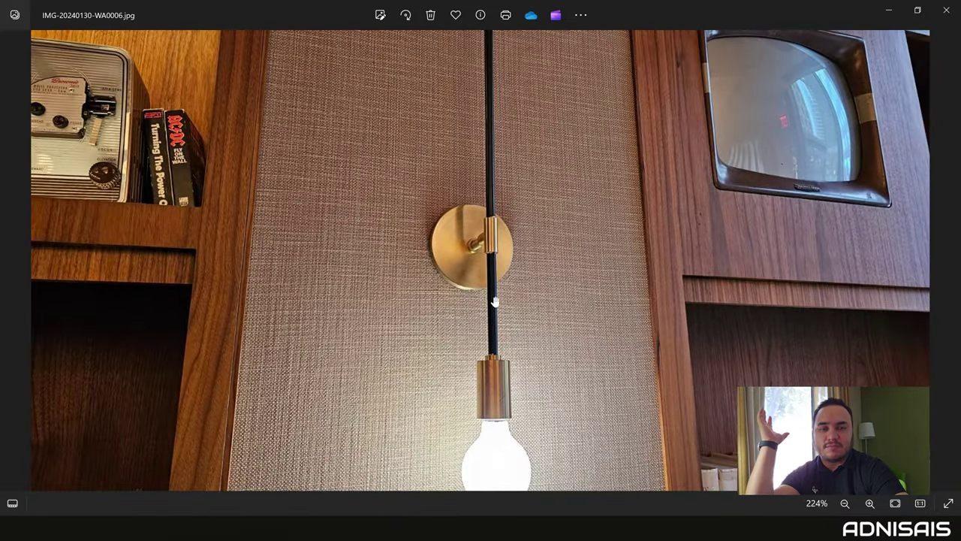
scroll(486, 183, down, 1)
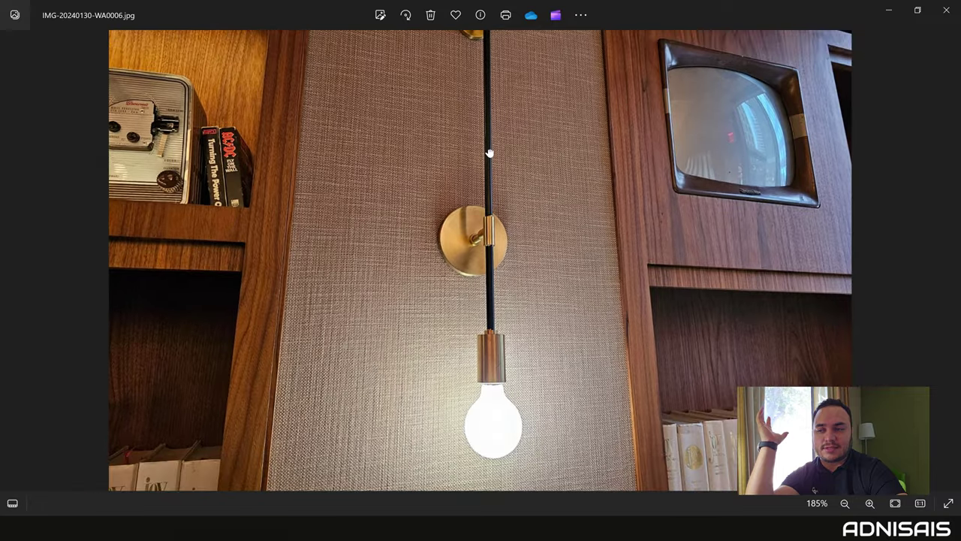
drag(490, 154, 484, 180)
scroll(484, 180, down, 1)
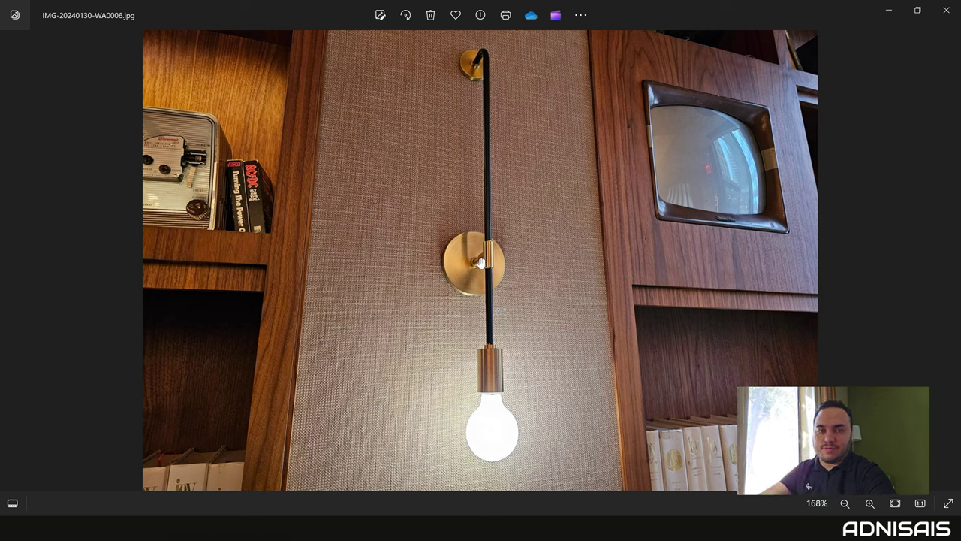
Create a new empty assembly document in SOLIDWORKS without inserting components.
click(528, 488)
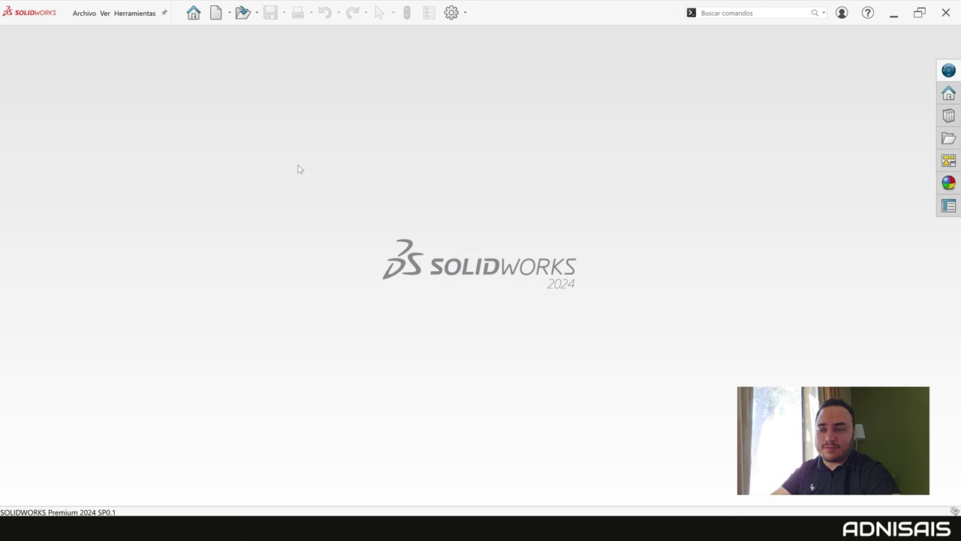
click(215, 12)
click(267, 158)
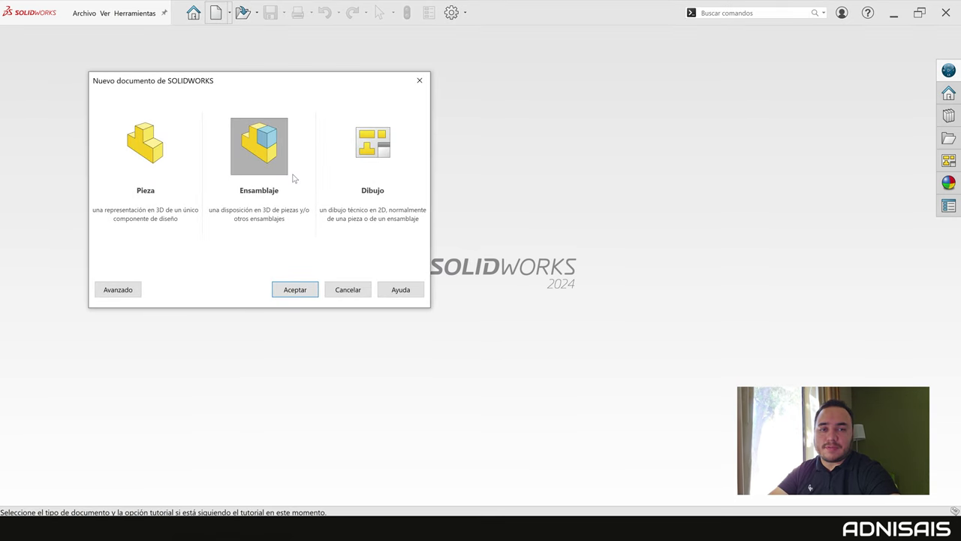
click(295, 289)
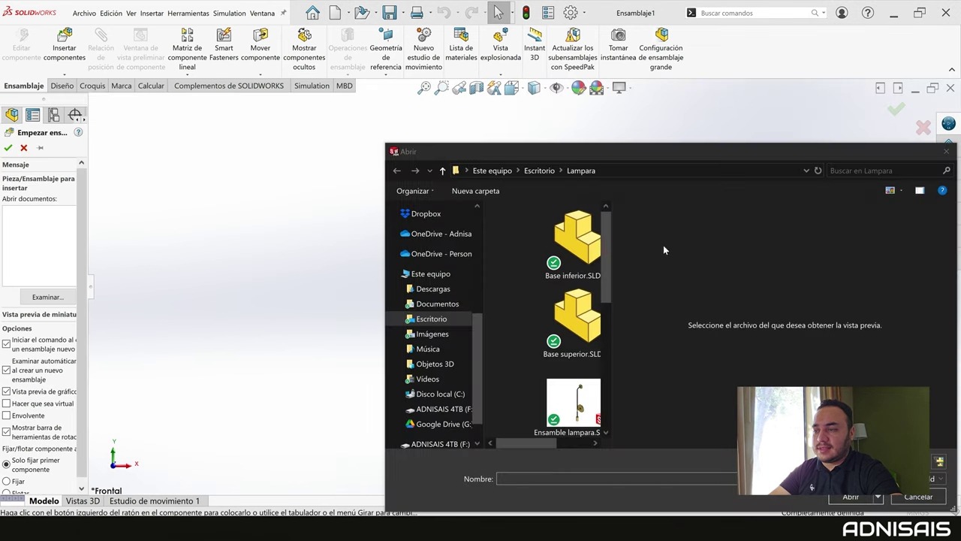
key(Escape)
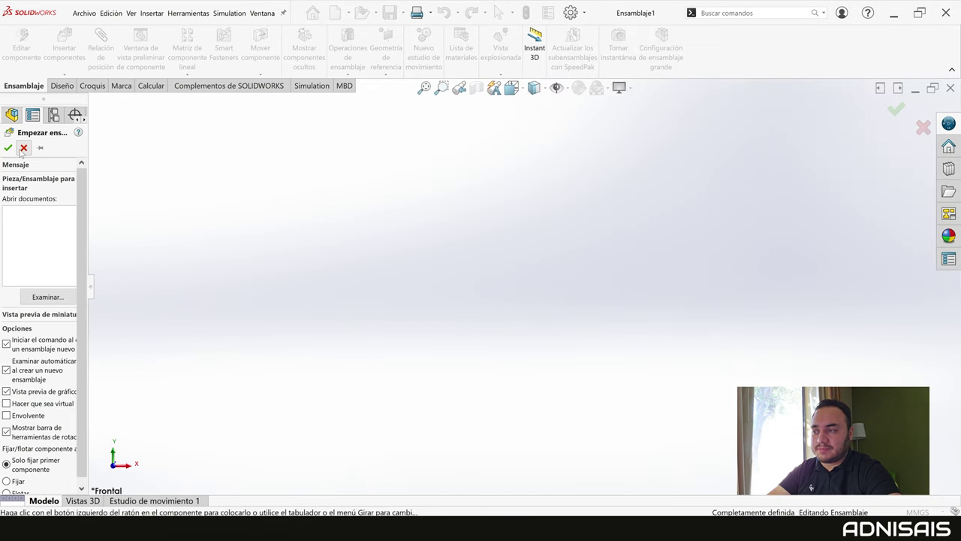
click(24, 148)
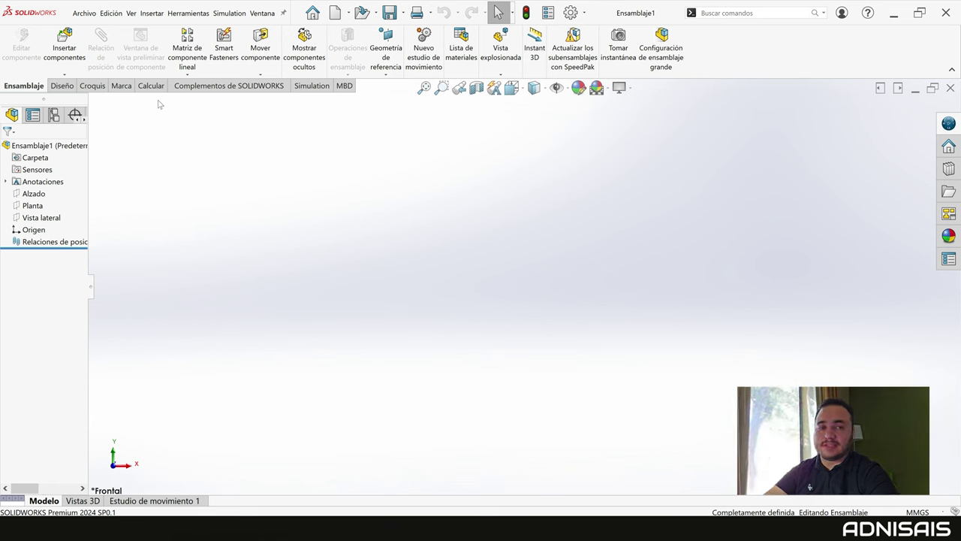
Save the assembly as Lamparita in the Escritorio folder.
click(84, 12)
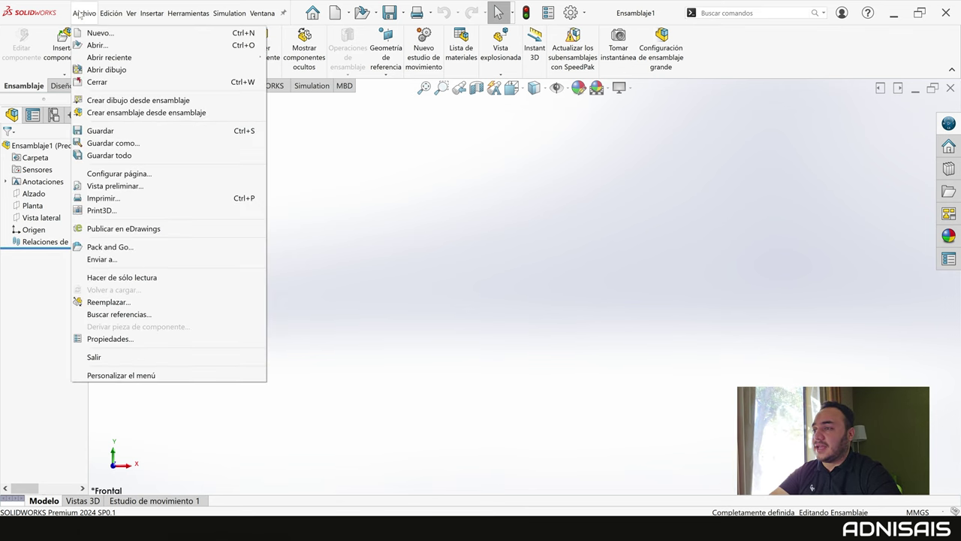
click(113, 142)
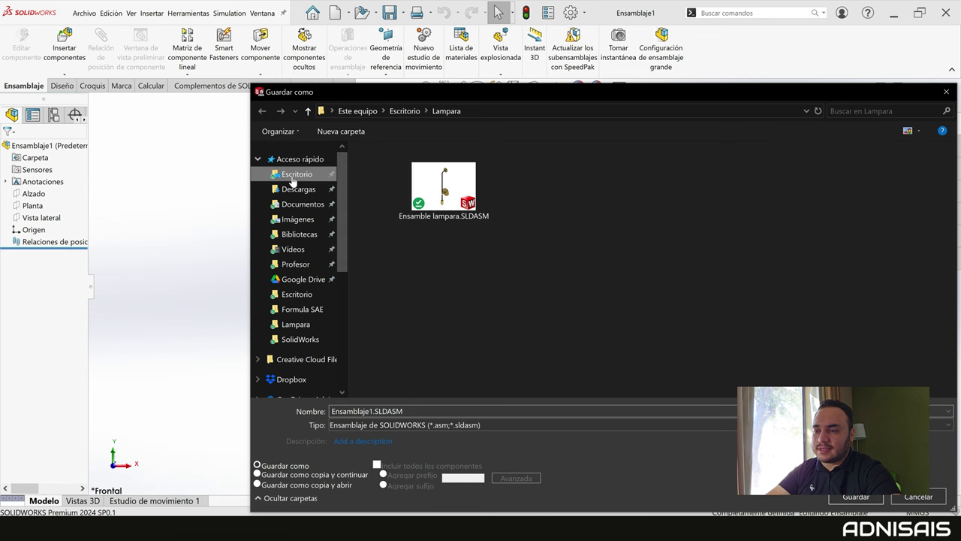
click(289, 174)
text(L)
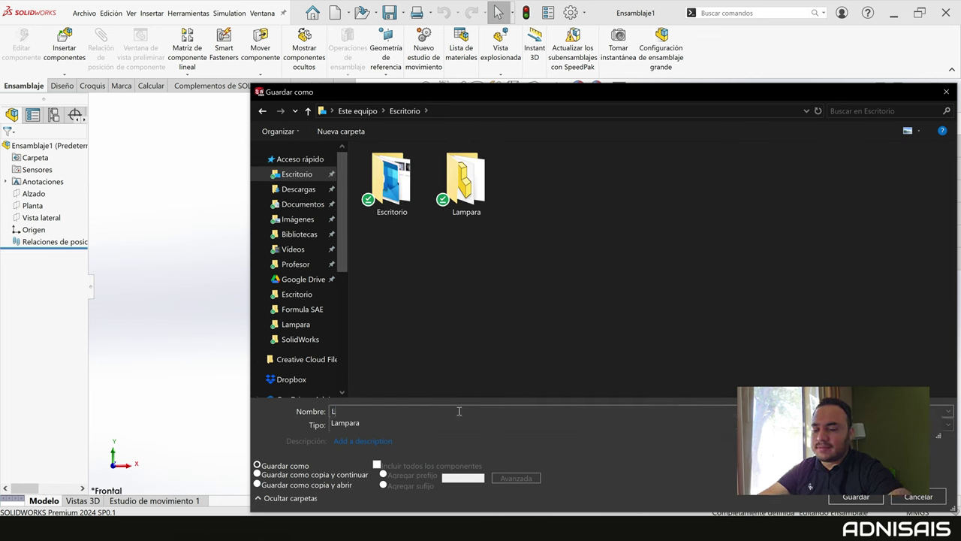
text(amparita)
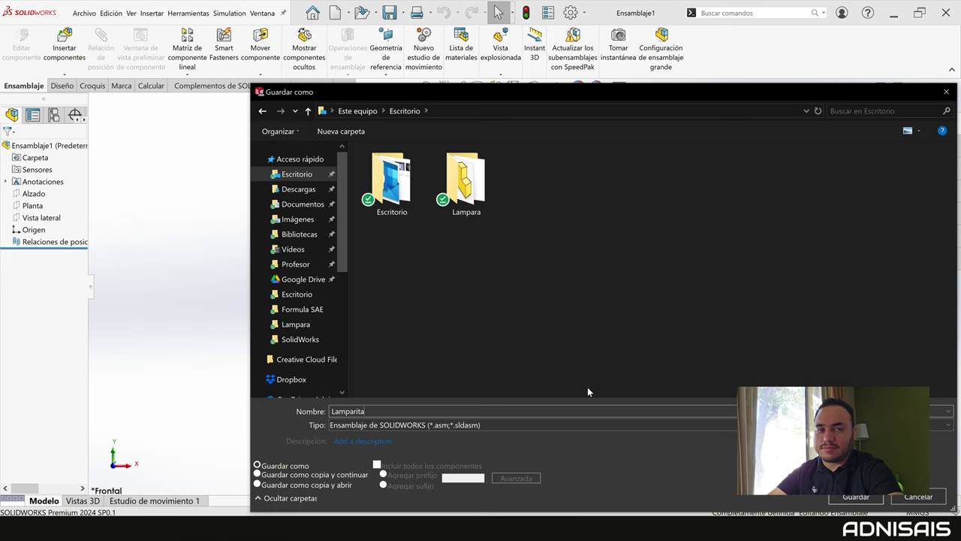
click(856, 497)
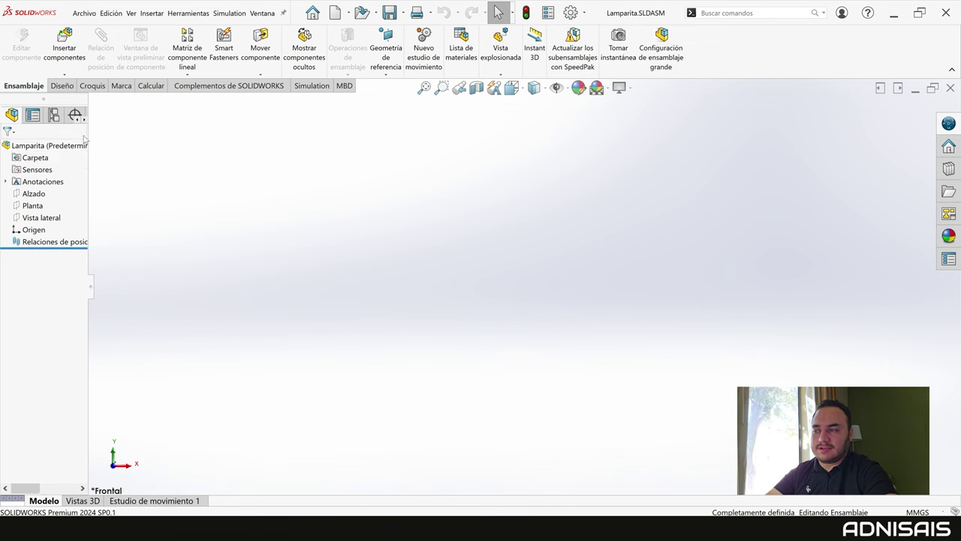
Widen the FeatureManager design tree and open the Herramientas menu.
drag(87, 133, 150, 134)
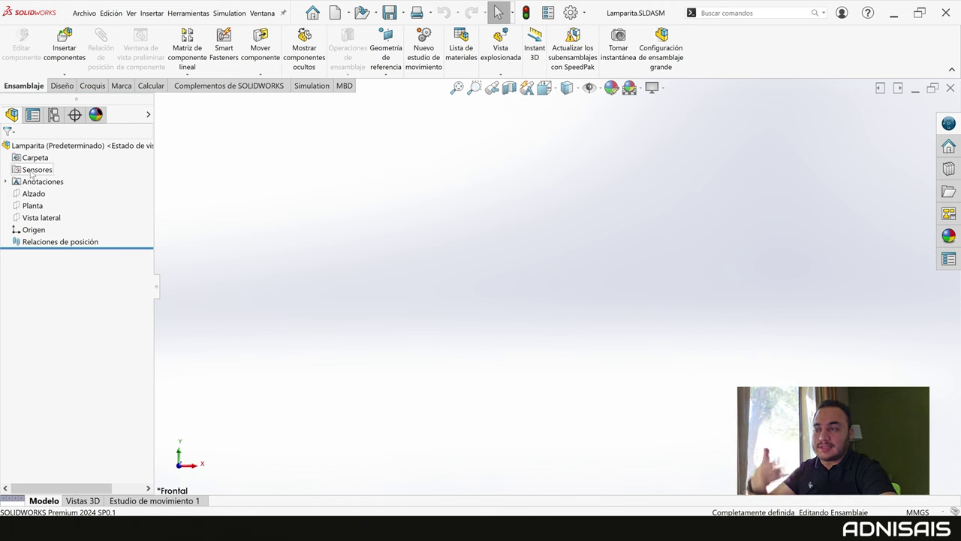
click(188, 13)
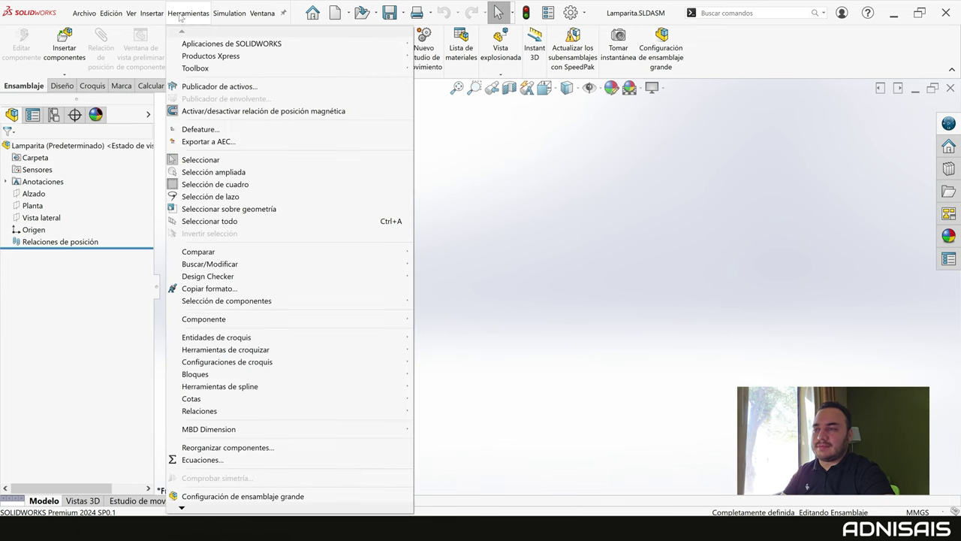
Open the equations editor and add global variable Diametro base superior = 100.
click(203, 459)
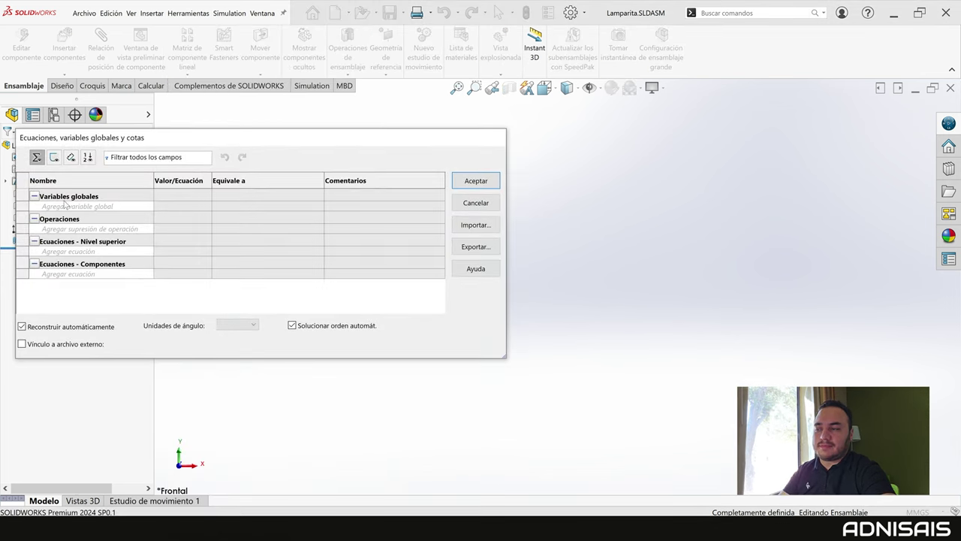
drag(228, 143, 357, 127)
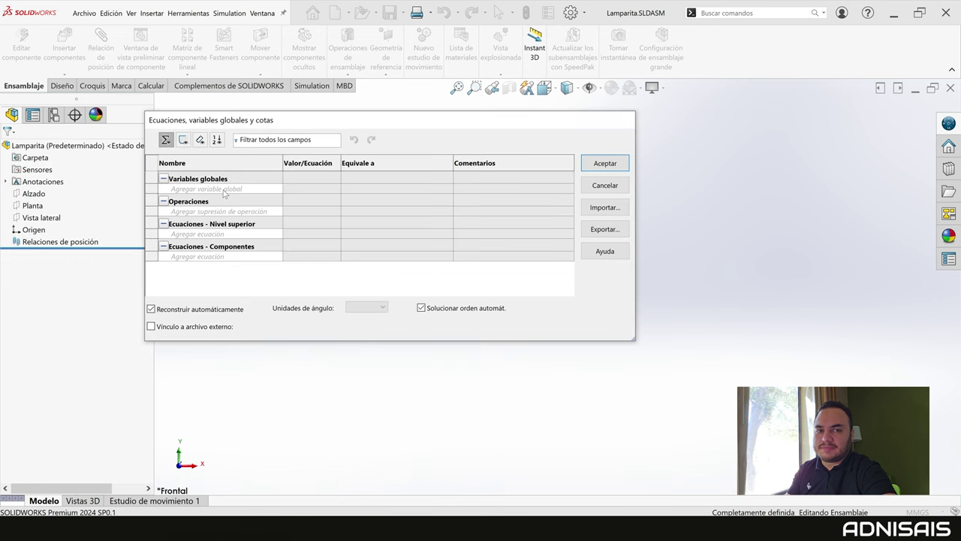
click(223, 190)
text(Dia)
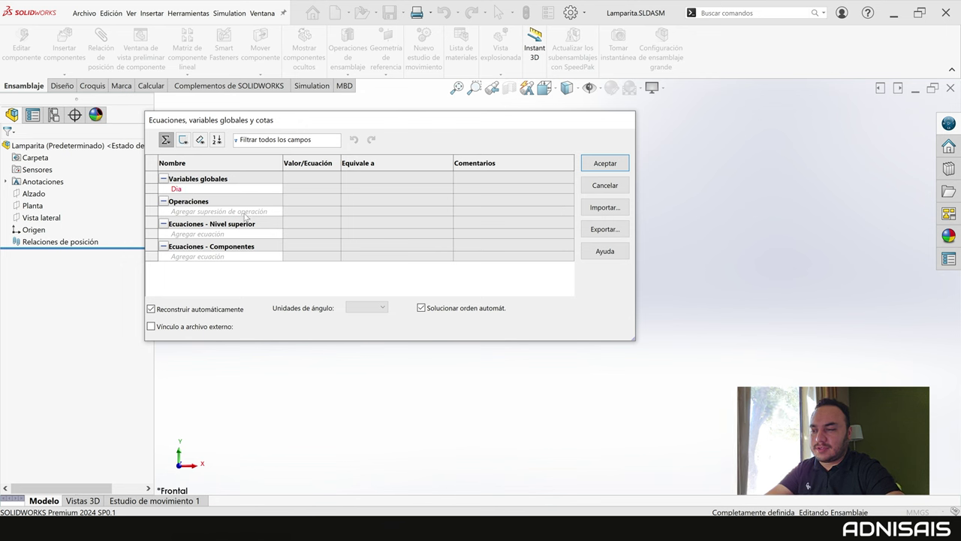
text(metro)
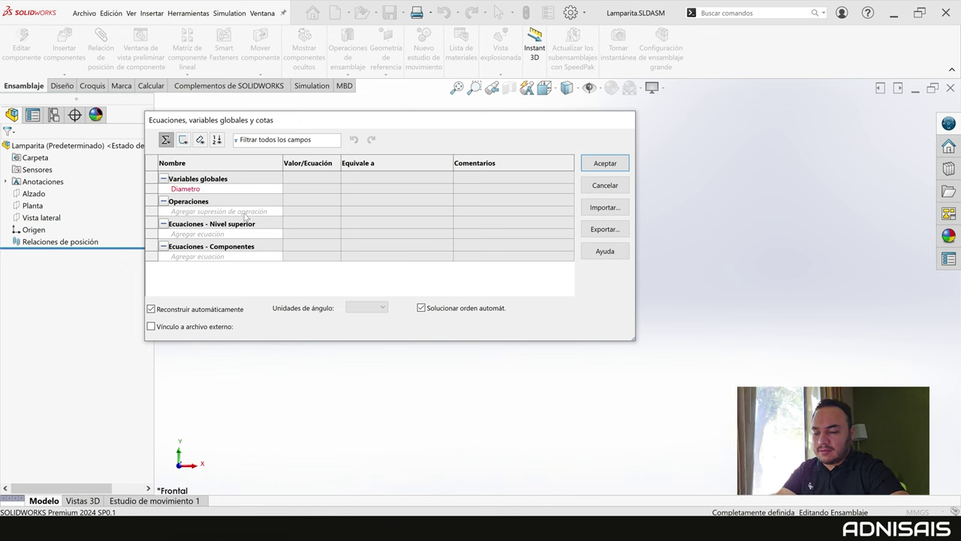
text( base supe)
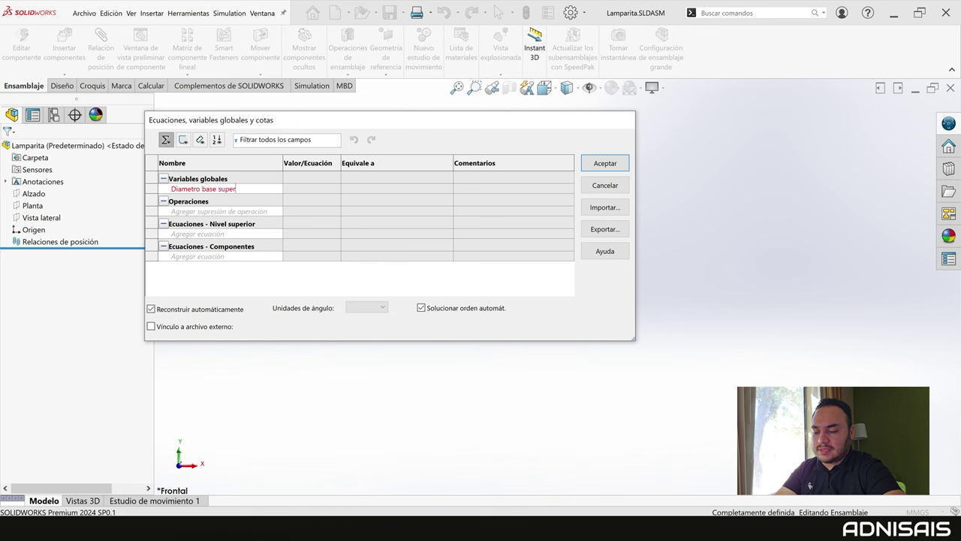
text(r)
key(Tab)
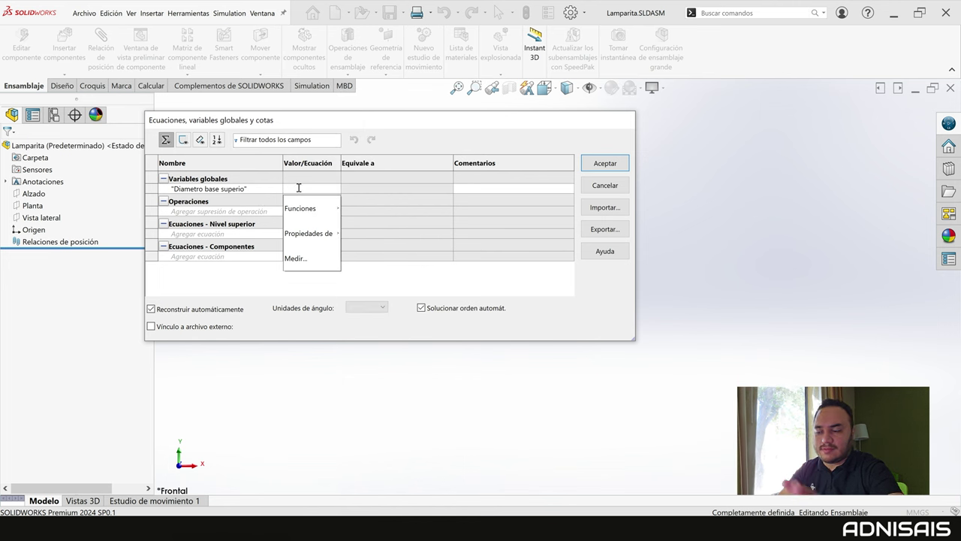
text(1)
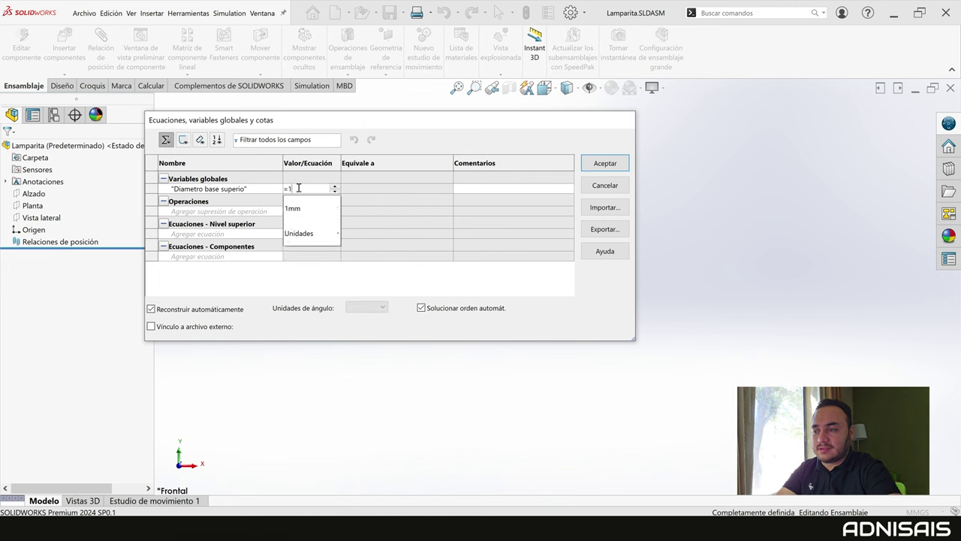
text(00)
key(Return)
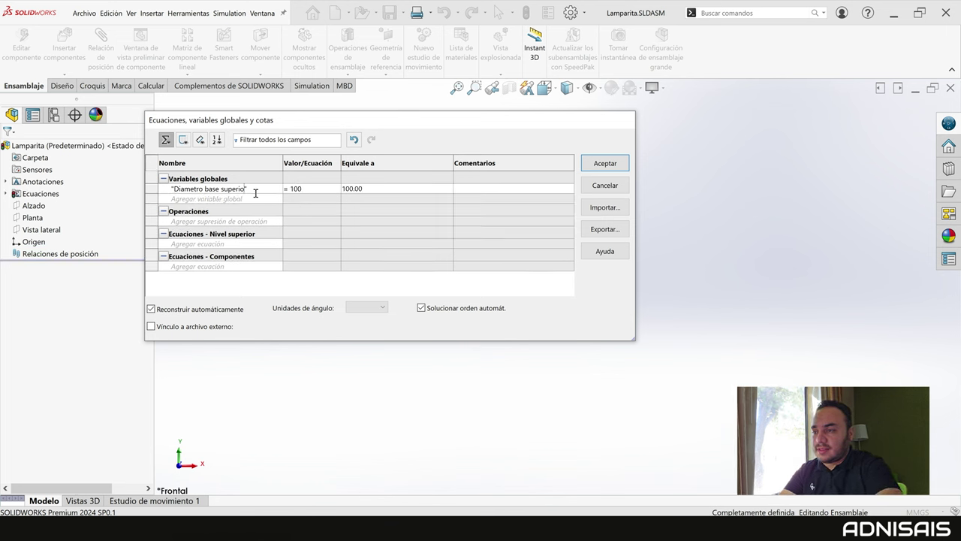
Add global variables Diametro base inferior = 150 and Diametro tuberia = 10.
click(247, 199)
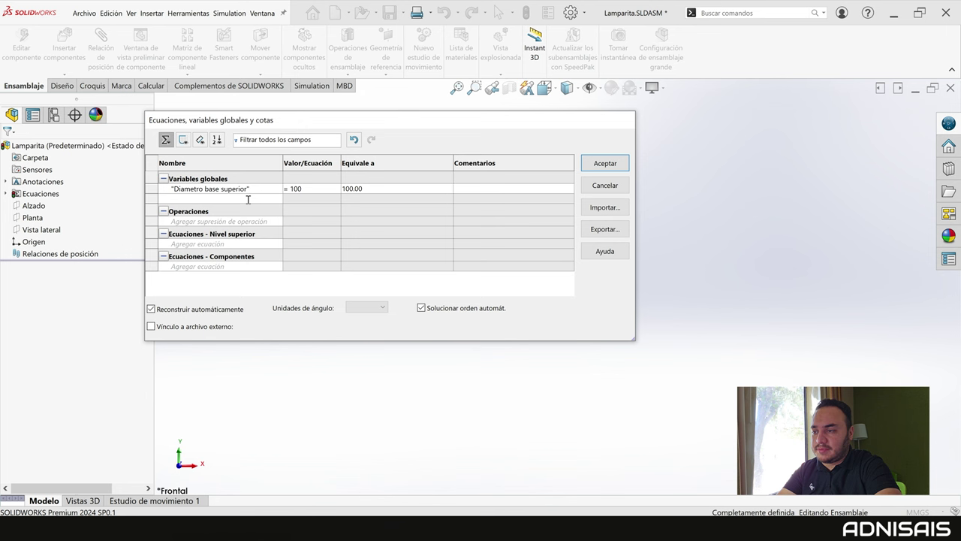
text(Diametro base inferio)
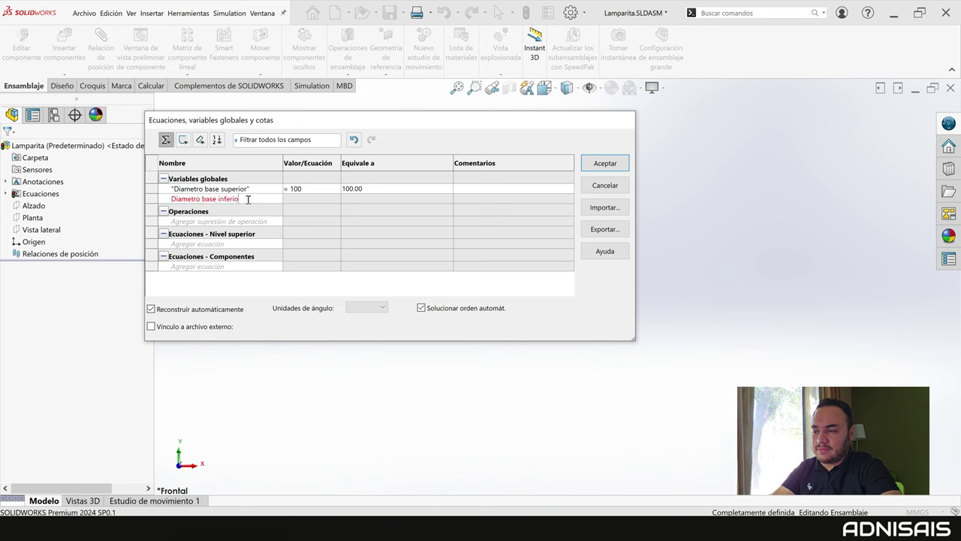
key(Tab)
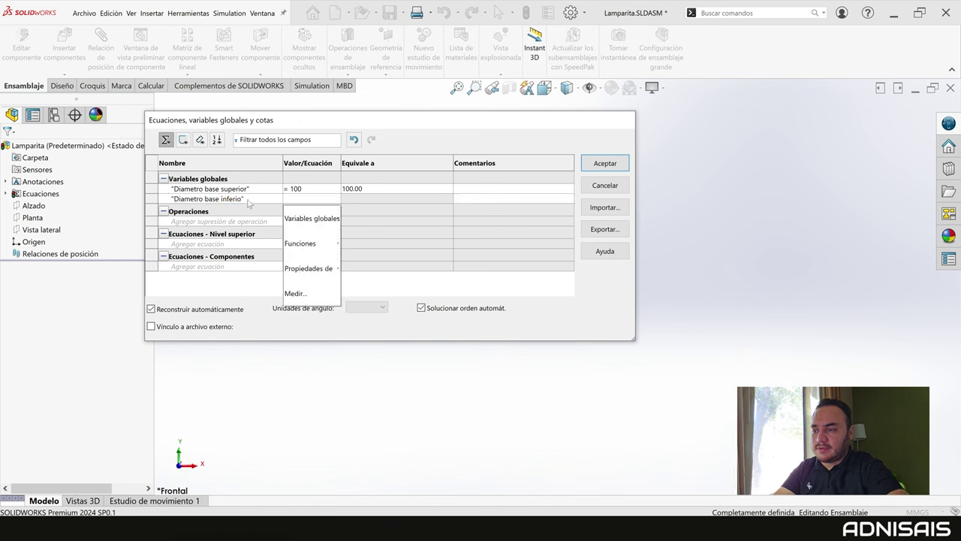
text(=)
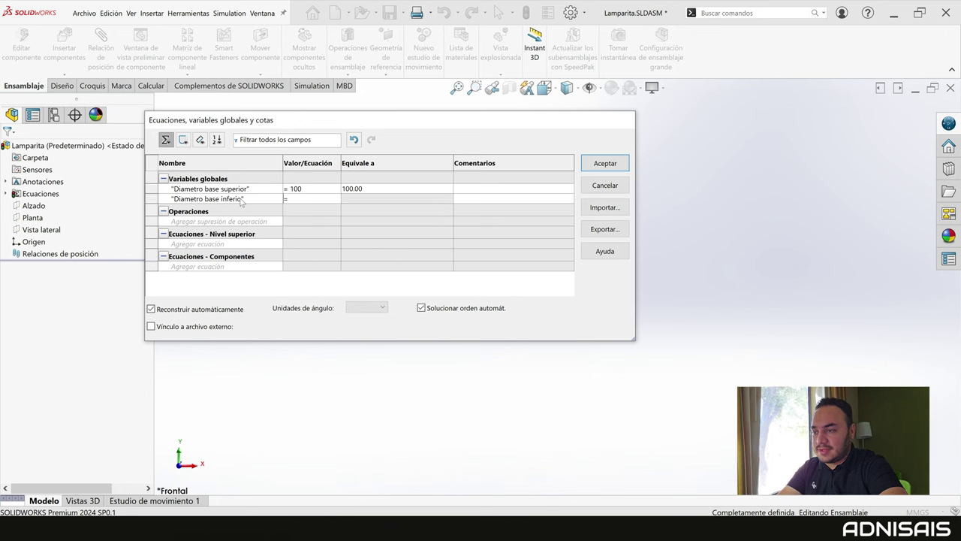
click(322, 201)
text(1)
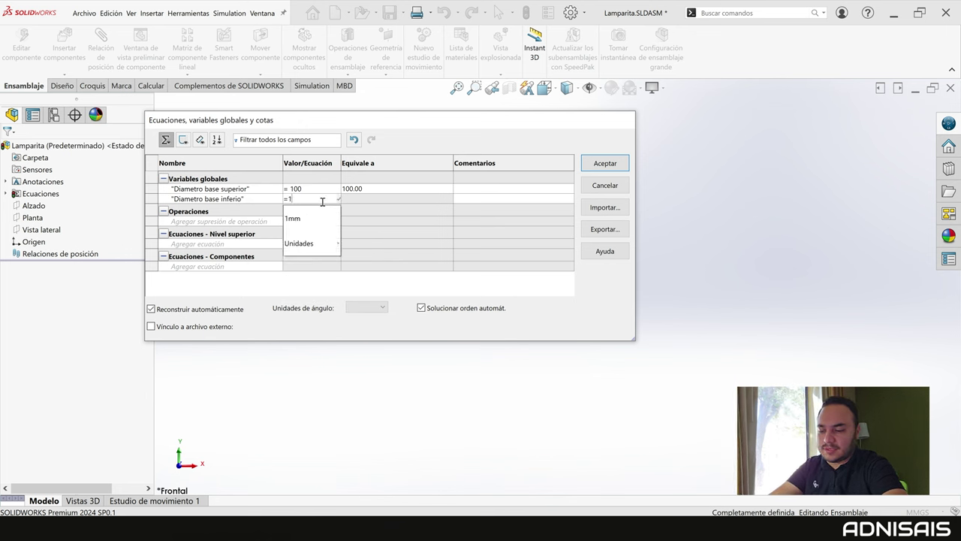
text(50)
click(243, 199)
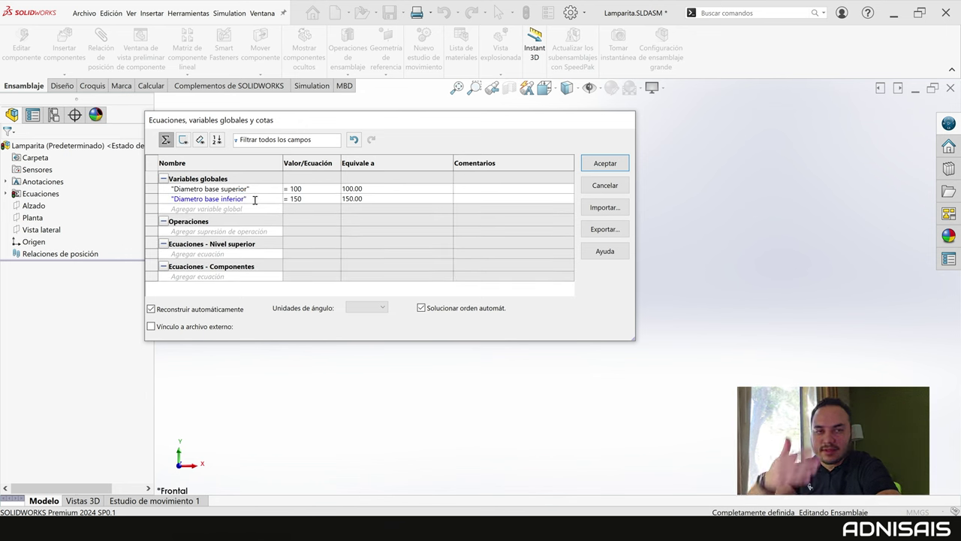
click(258, 206)
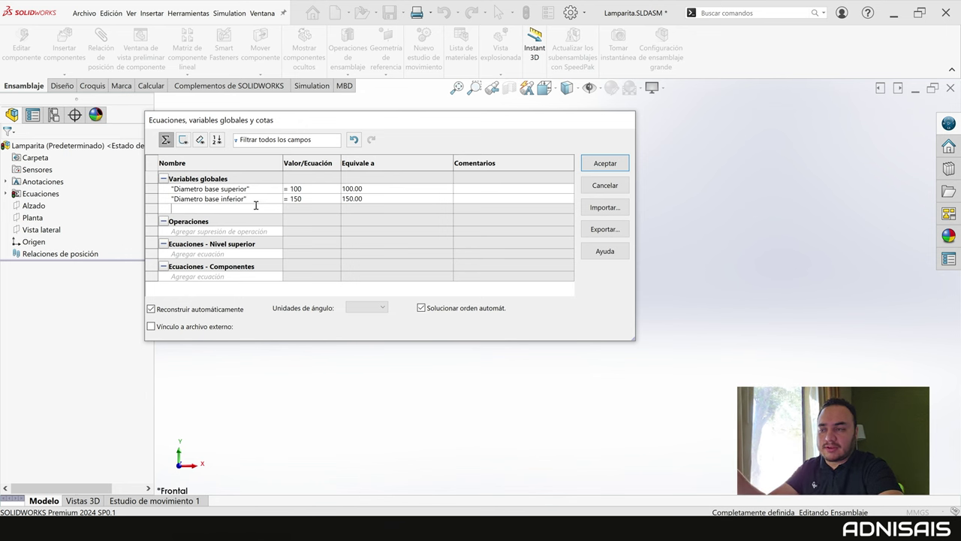
text(Diametro tuberia)
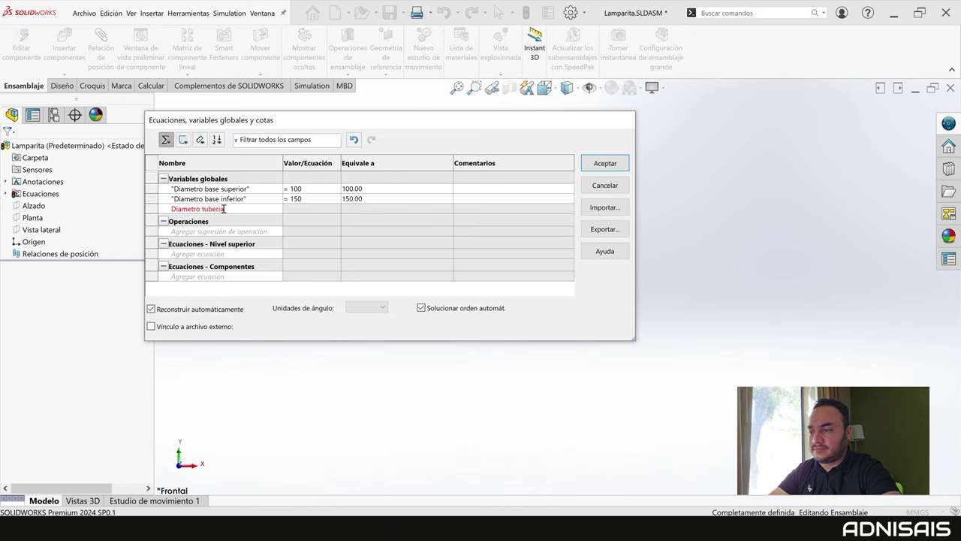
click(304, 209)
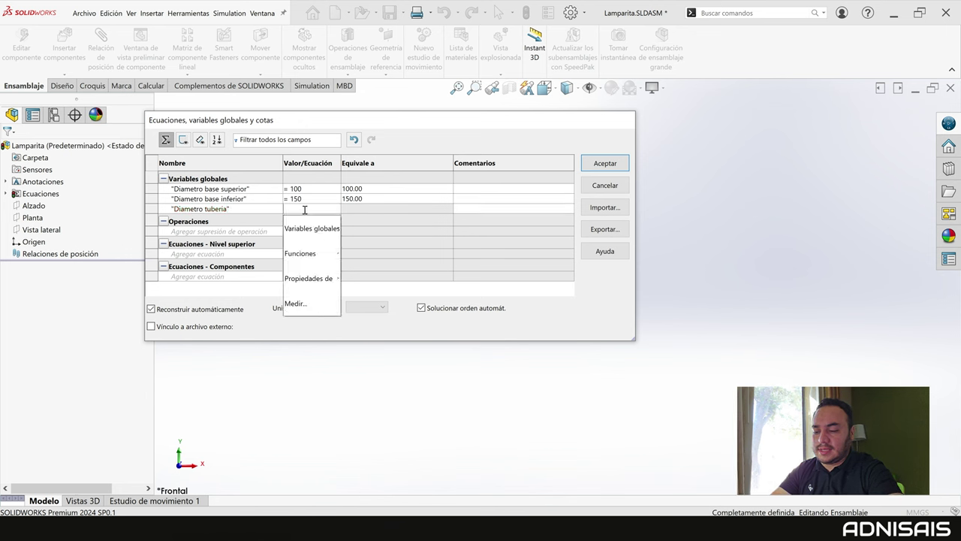
text(10)
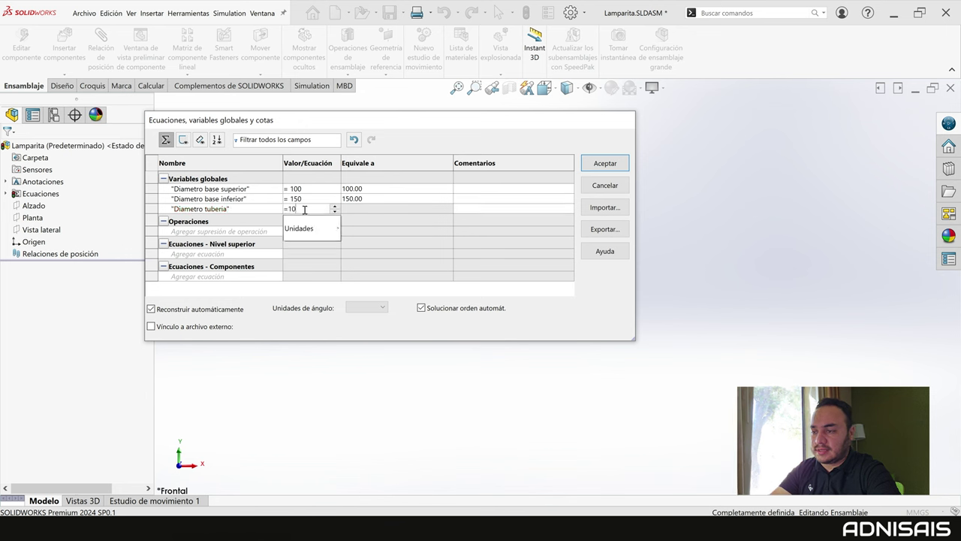
key(Return)
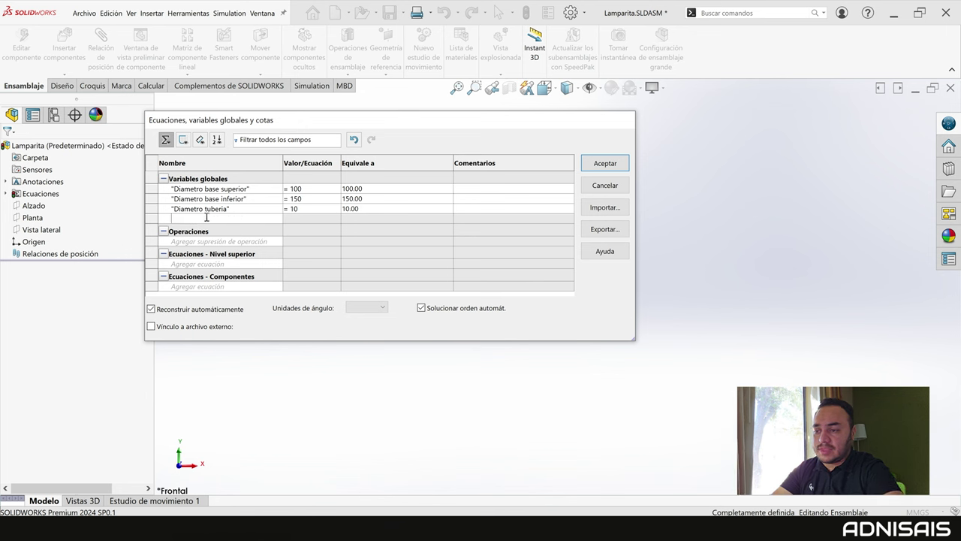
Add global variables Distancia entre bases = 500 and Distancia a socket = 200.
text(Distancia entr)
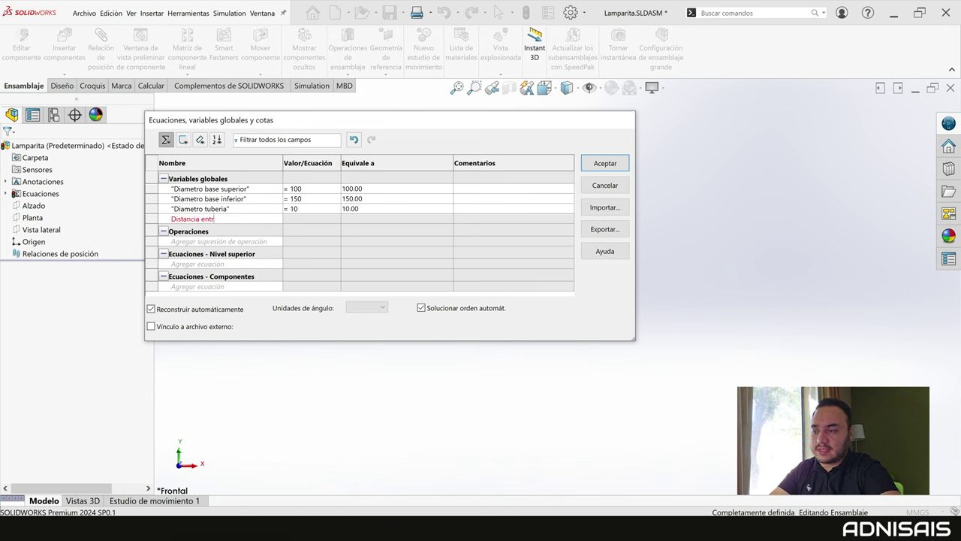
text(e base)
text(s)
key(Tab)
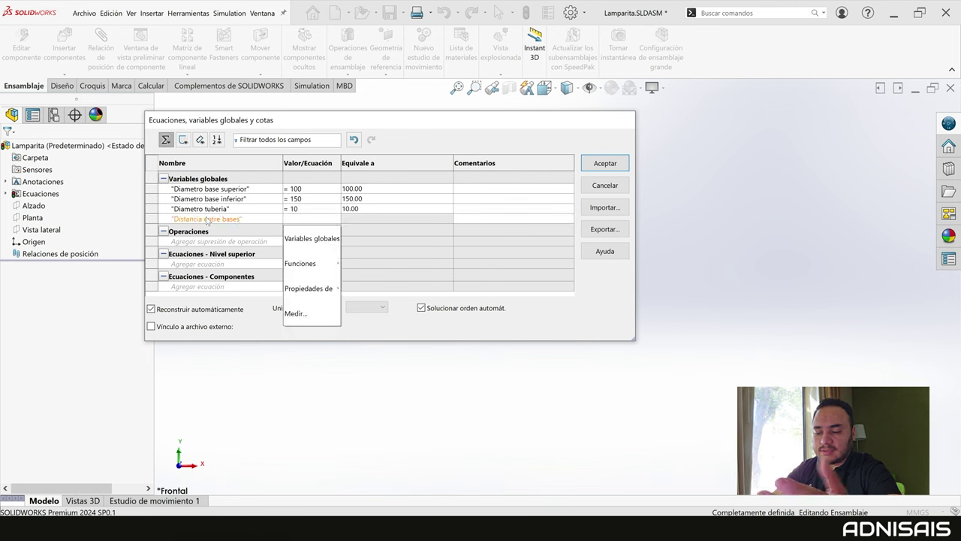
text(=500)
key(Return)
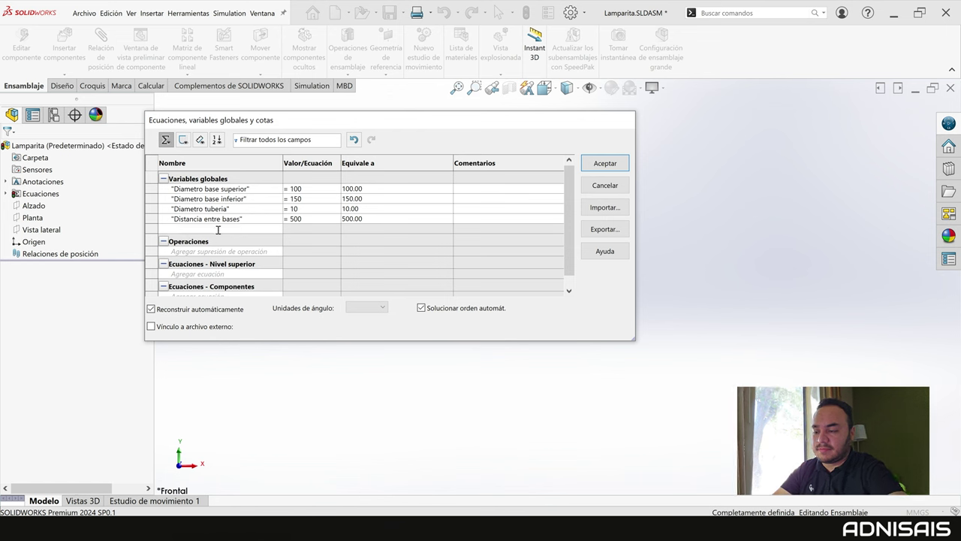
text(Distancia a socket)
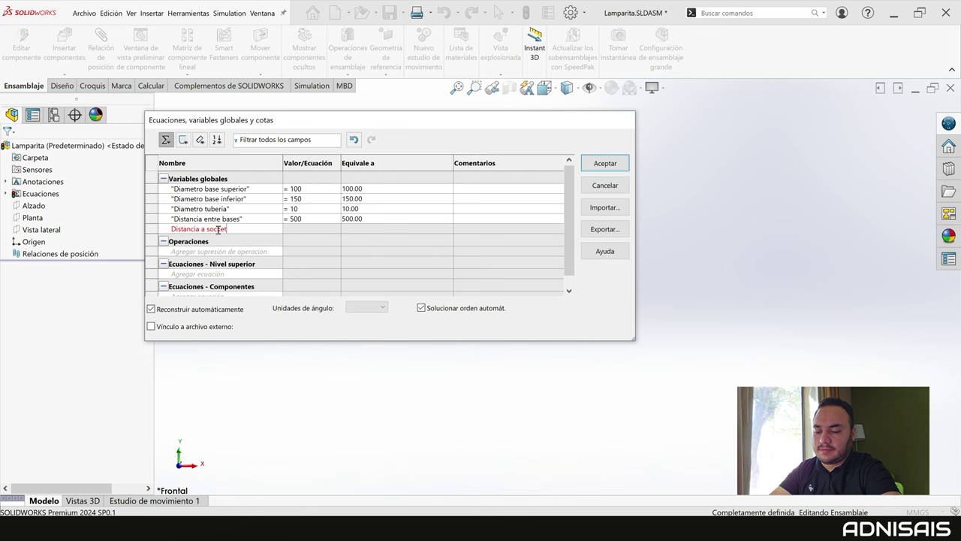
key(Tab)
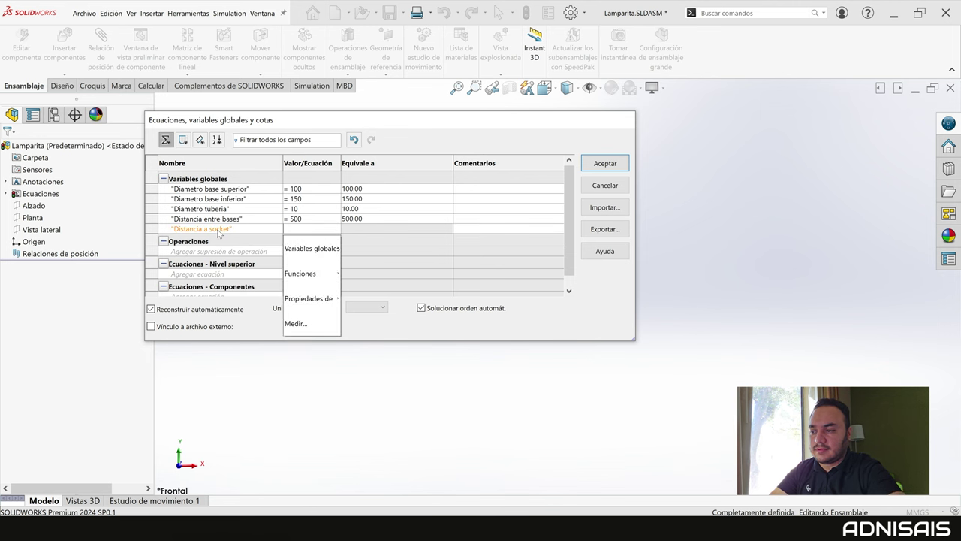
text(200)
key(Return)
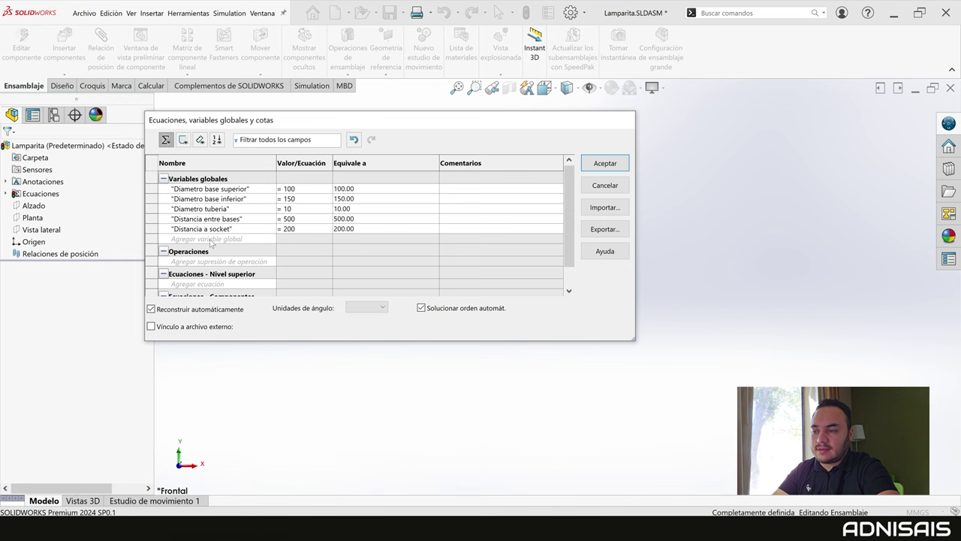
click(211, 240)
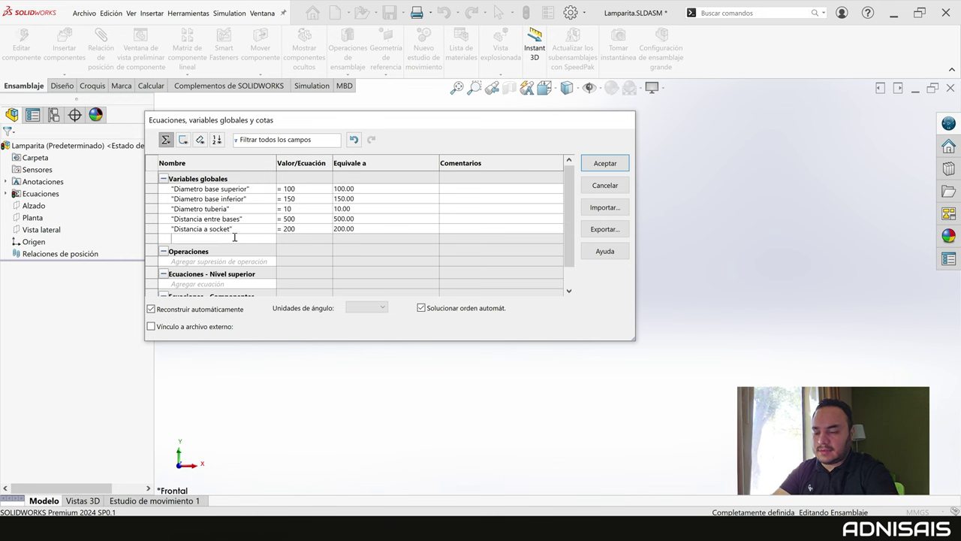
Add global variables Espesor base = 10 and Diametro socket = 50.
text(Espesor base)
key(Tab)
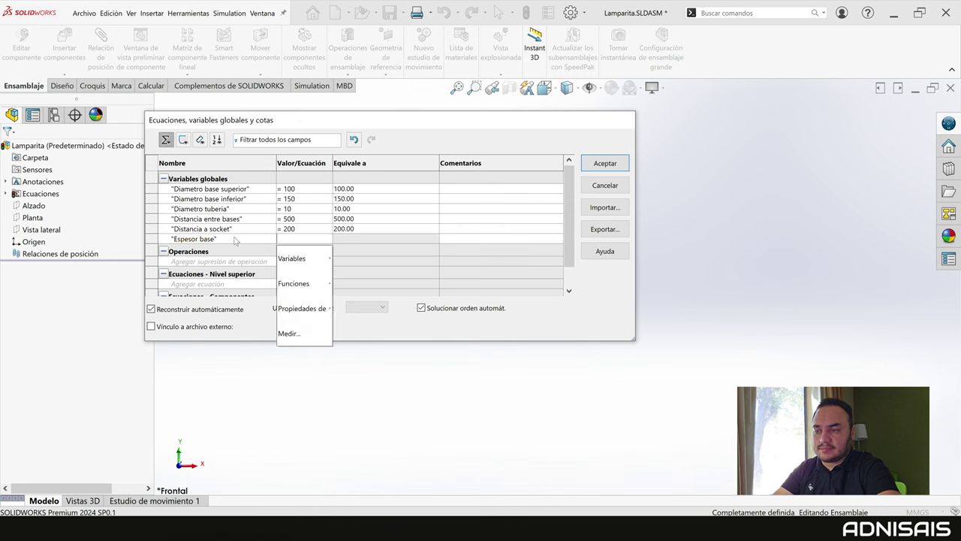
text(== 10)
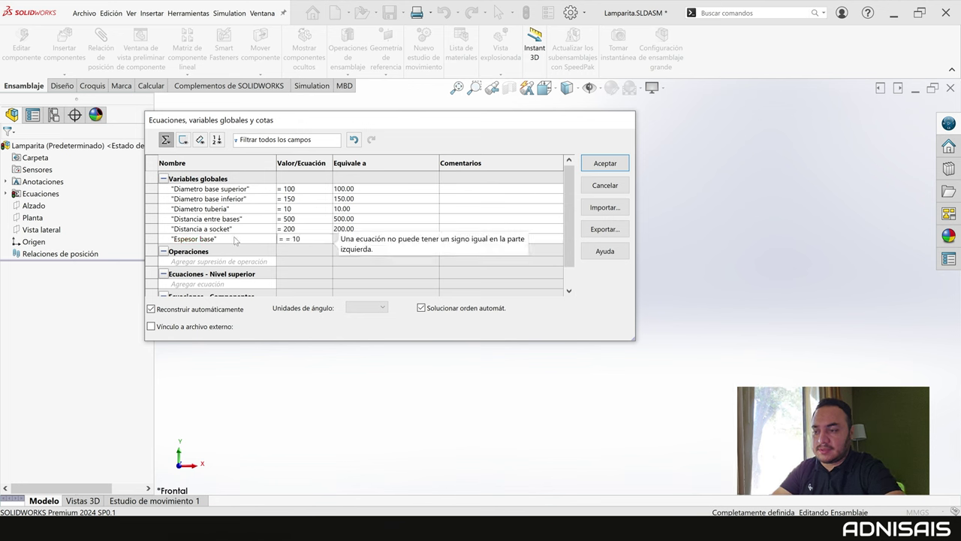
key(Return)
click(219, 250)
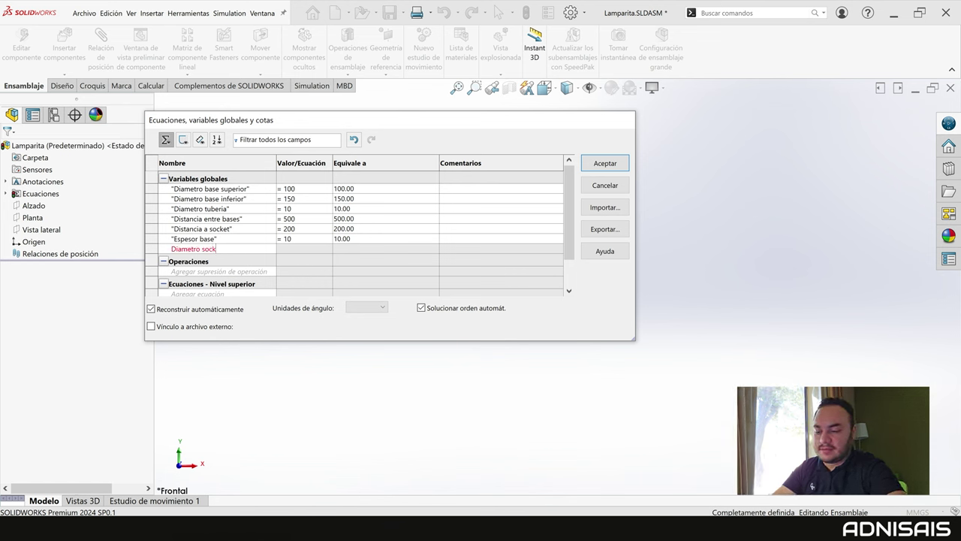
text(et)
key(Tab)
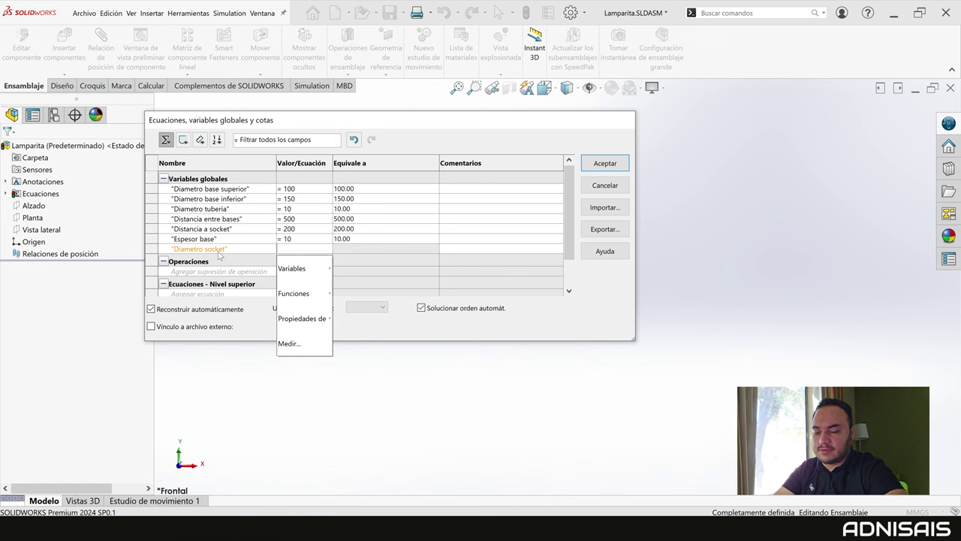
text(=50)
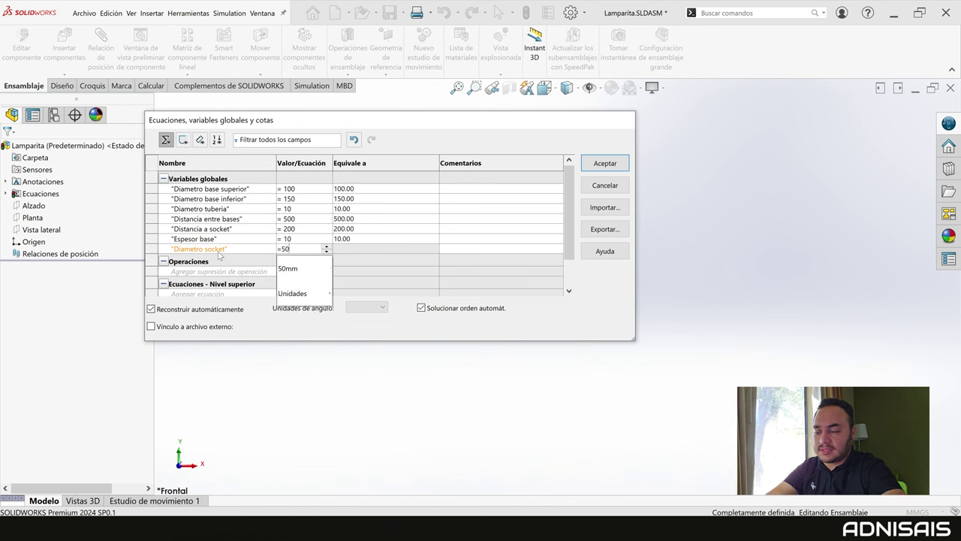
key(Return)
Add Longitud socket = 80, fix the name typo, and accept the equations.
click(216, 258)
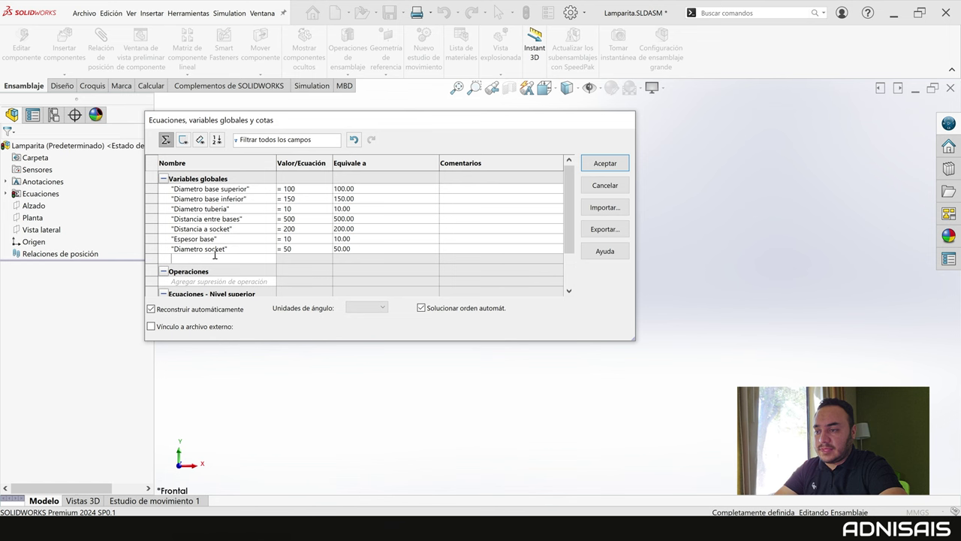
text(Longitu socket)
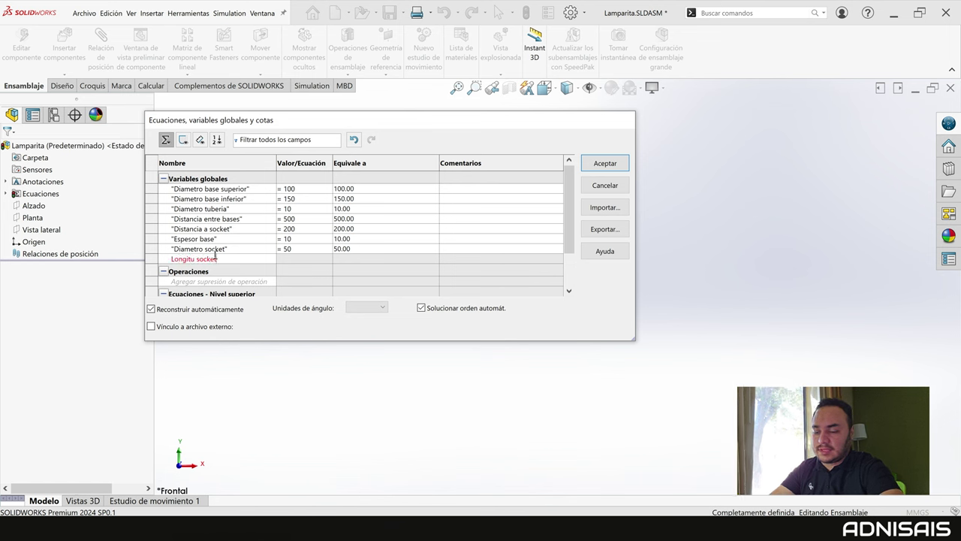
key(Tab)
key(Escape)
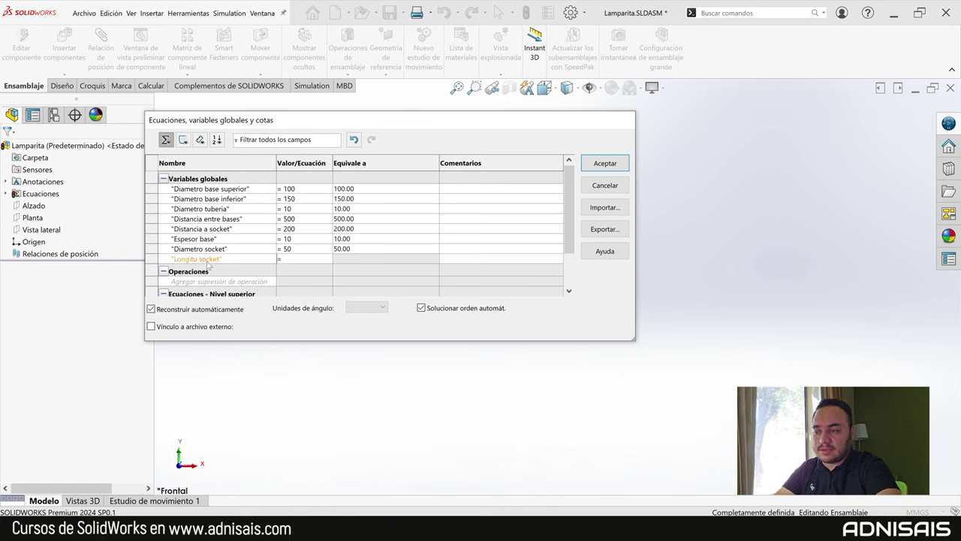
click(287, 257)
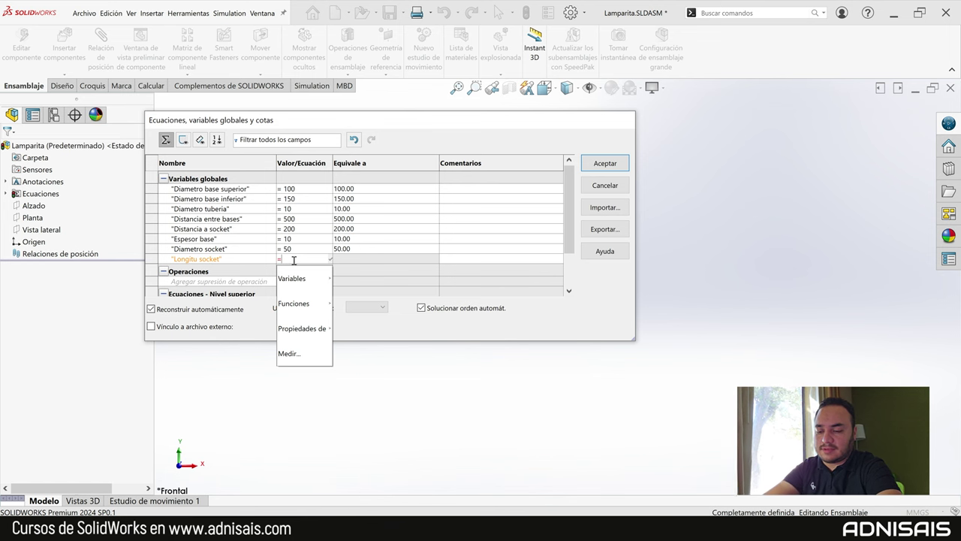
text(80)
key(Return)
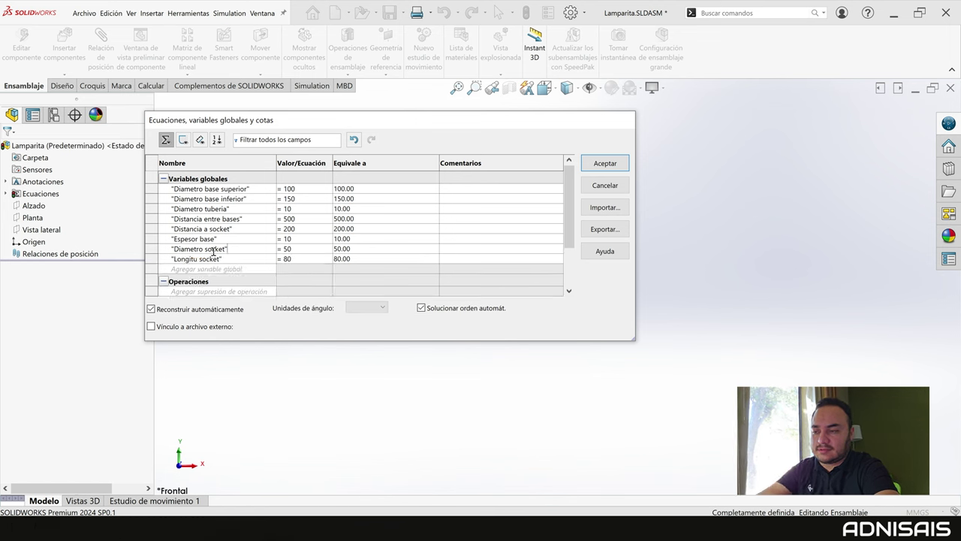
text(d)
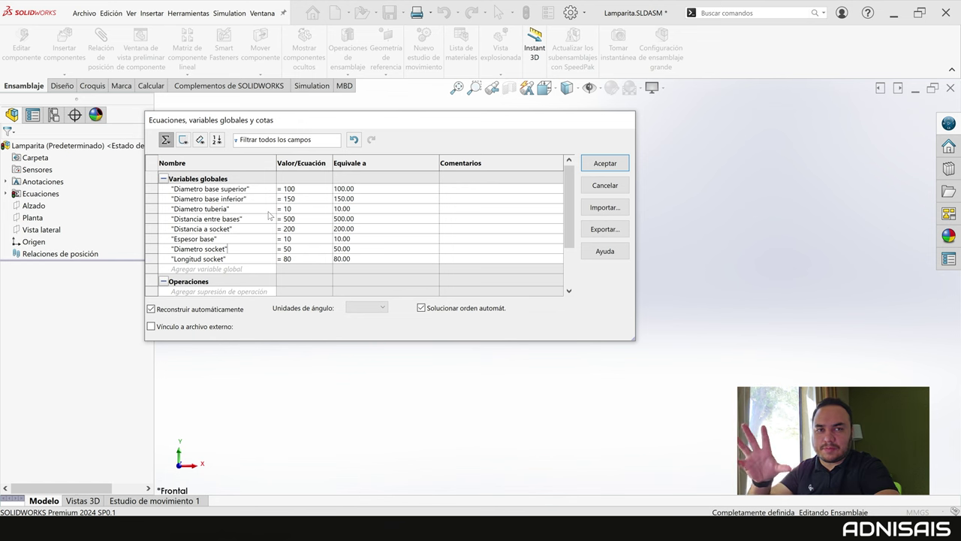
click(605, 164)
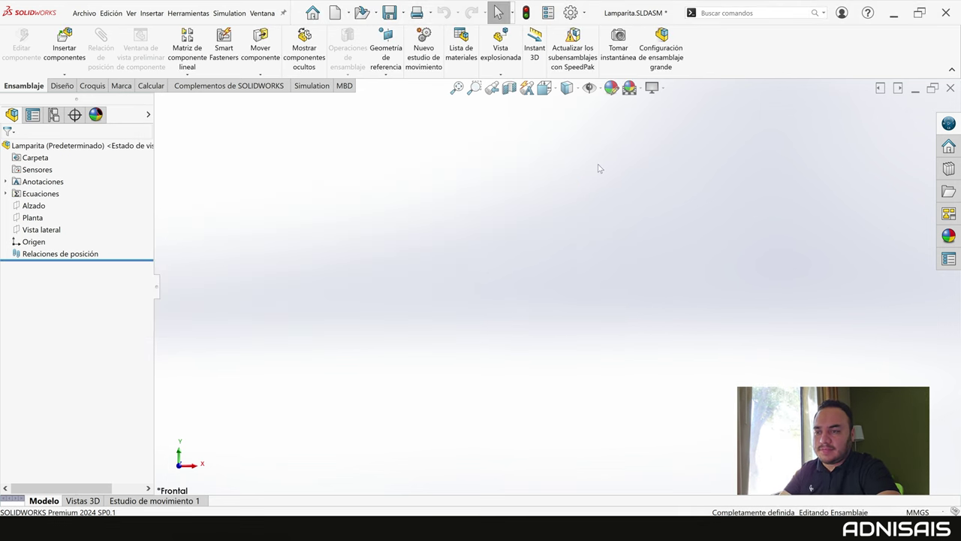
Expand Ecuaciones, save Lamparita, and insert a new empty part, Pieza1.
click(7, 194)
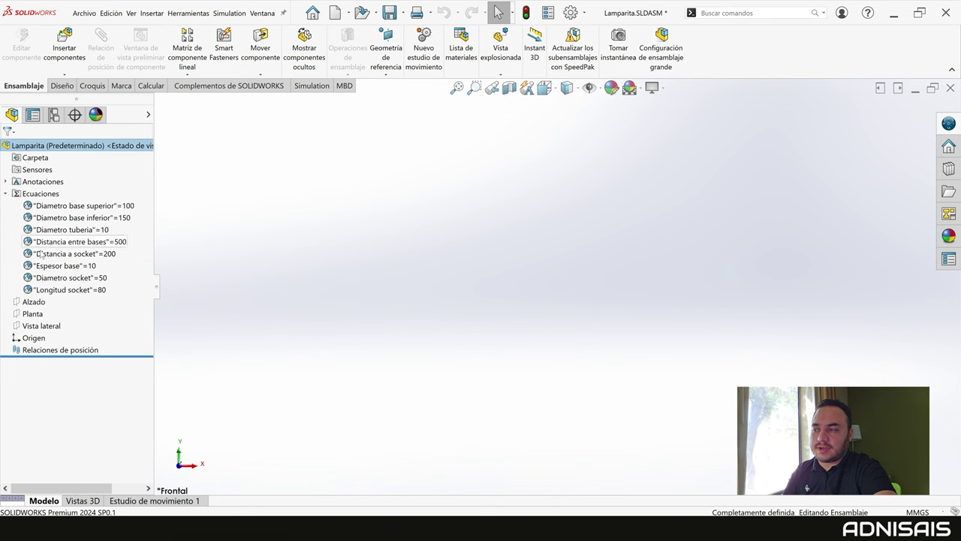
click(390, 14)
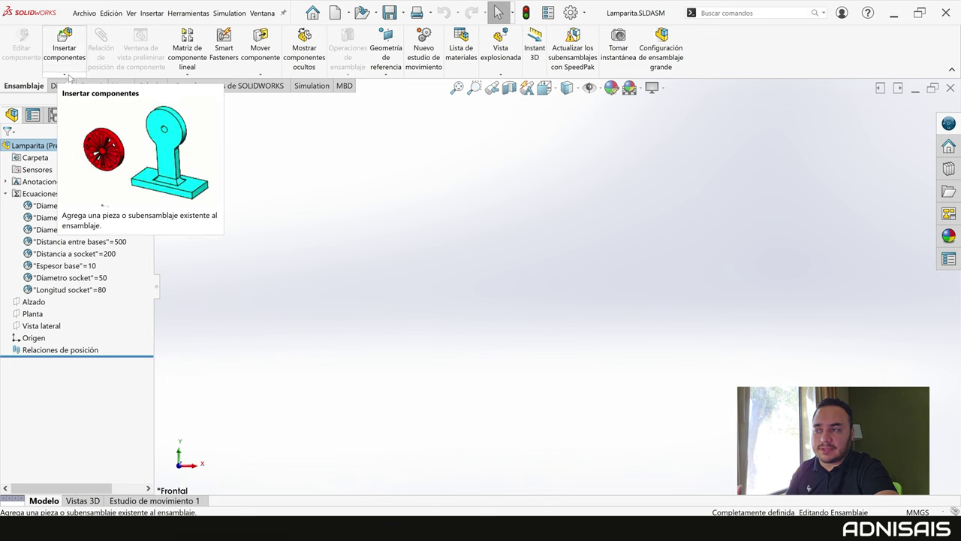
click(69, 76)
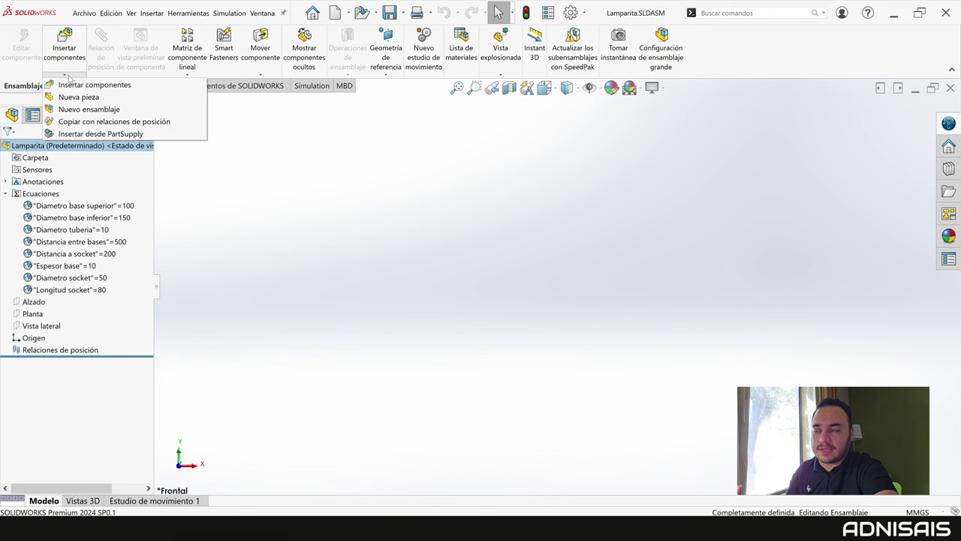
click(100, 98)
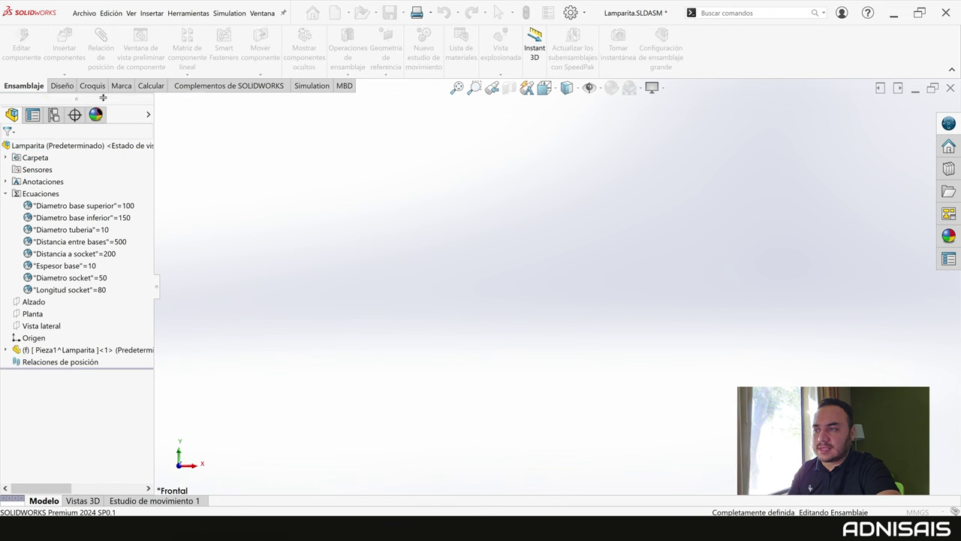
Start a sketch on the Alzado plane and draw a circle centred on the origin.
click(34, 301)
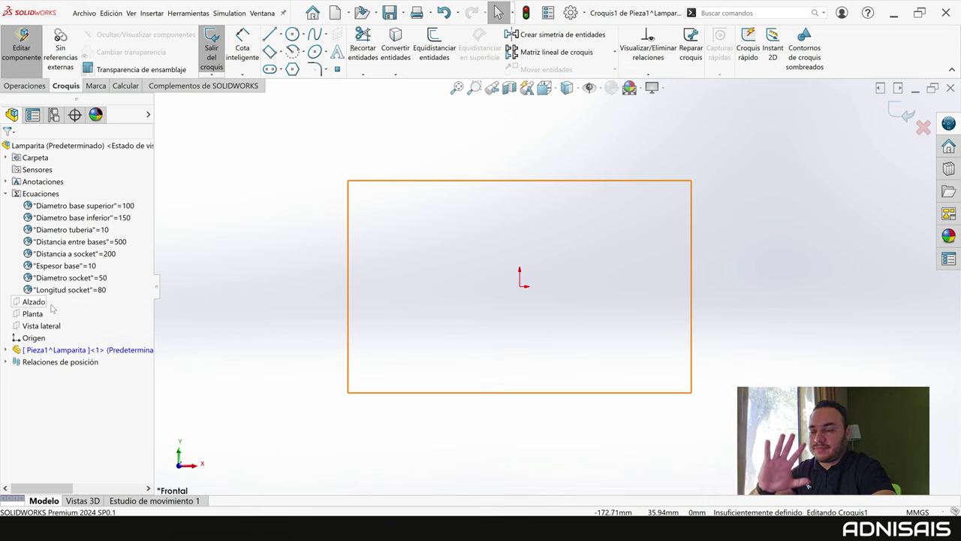
click(292, 34)
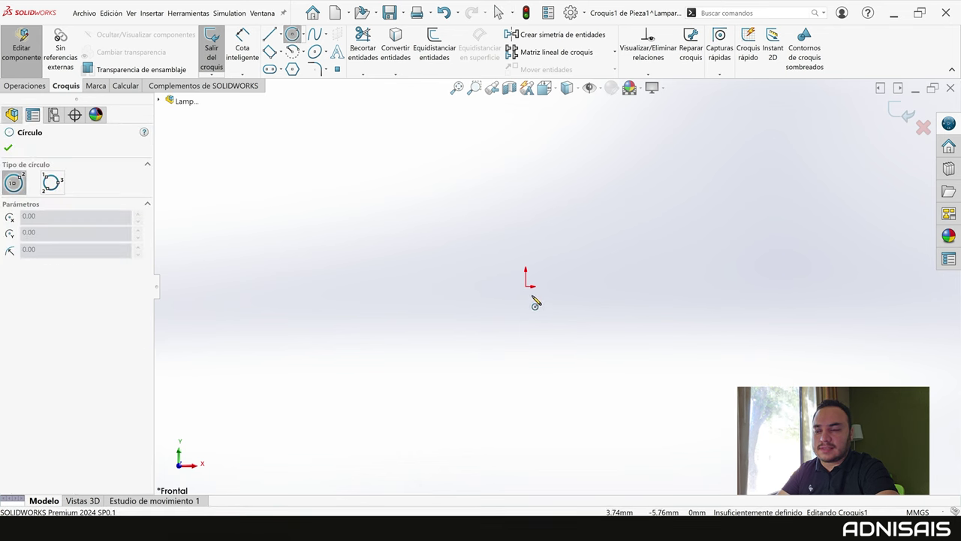
click(526, 286)
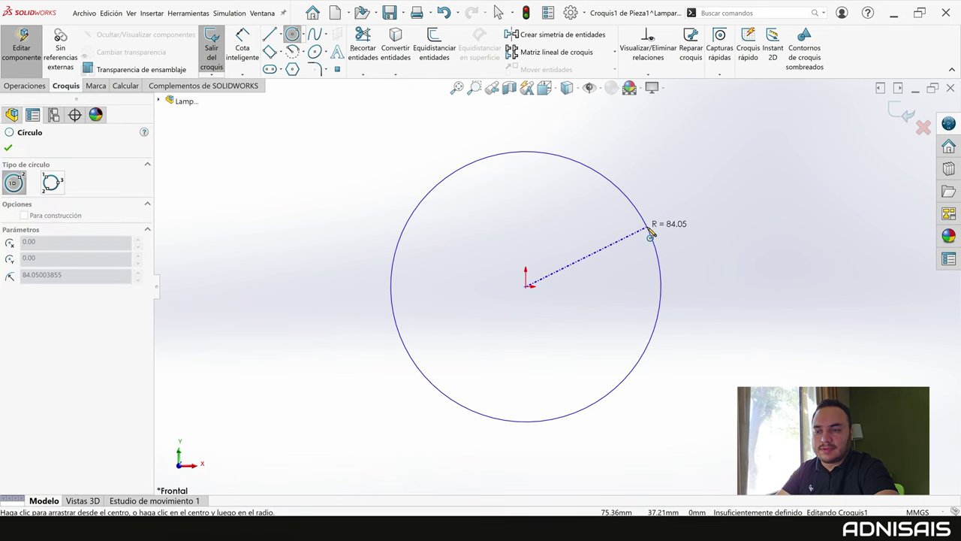
click(652, 232)
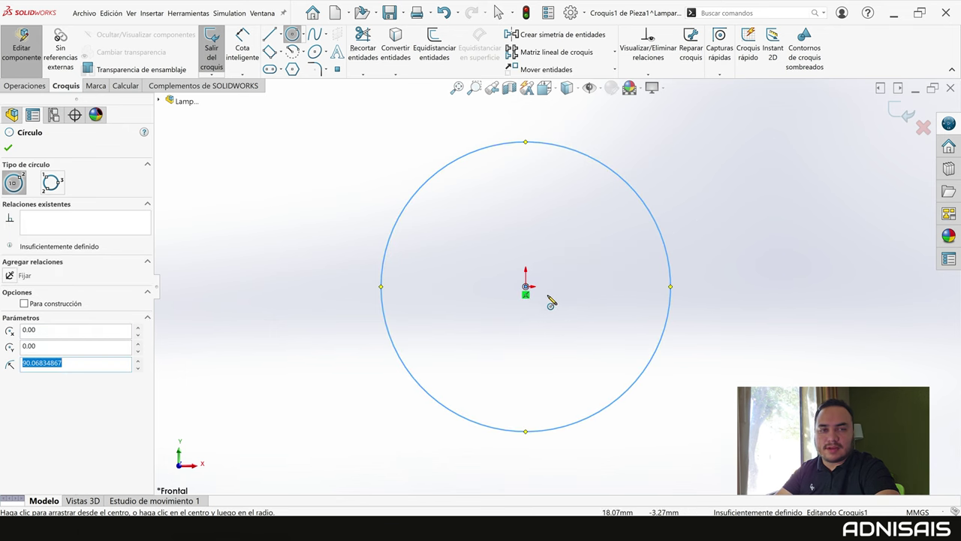
key(Escape)
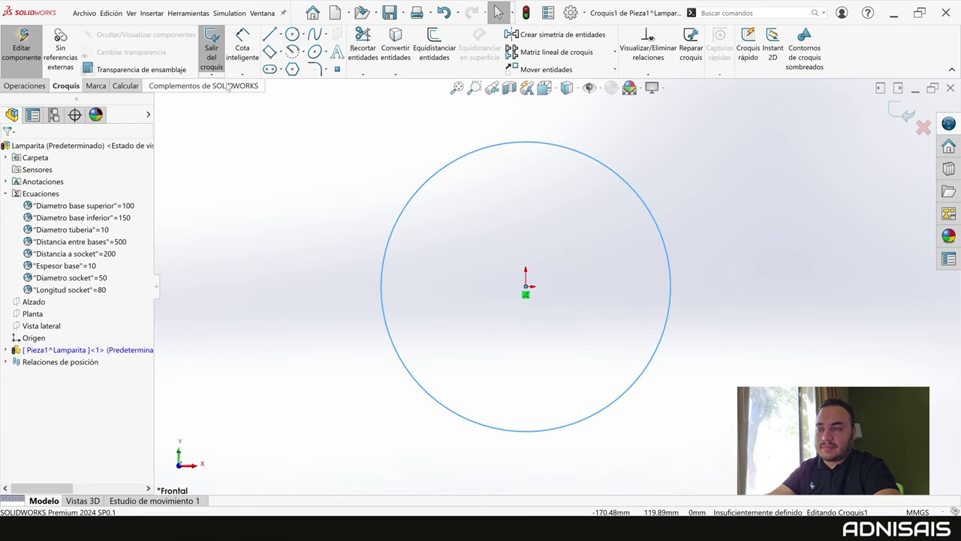
Set the circle's diameter to the global variable "Diametro base inferior" (150).
click(658, 210)
click(636, 195)
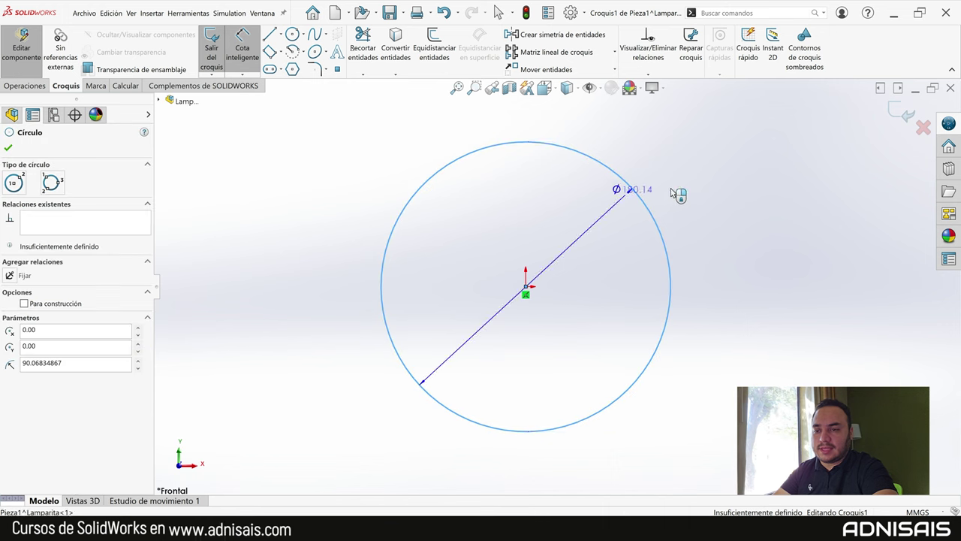
click(688, 193)
text(=)
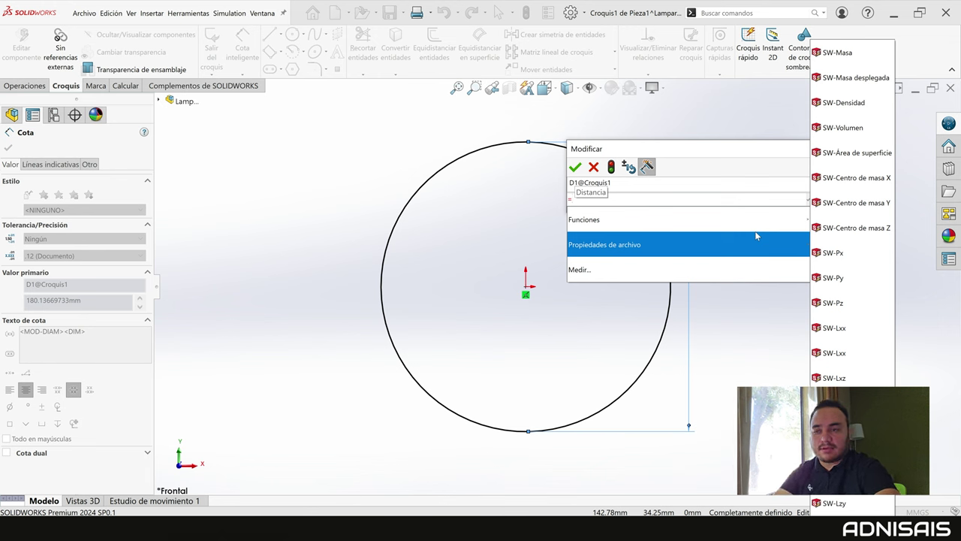
key(Down)
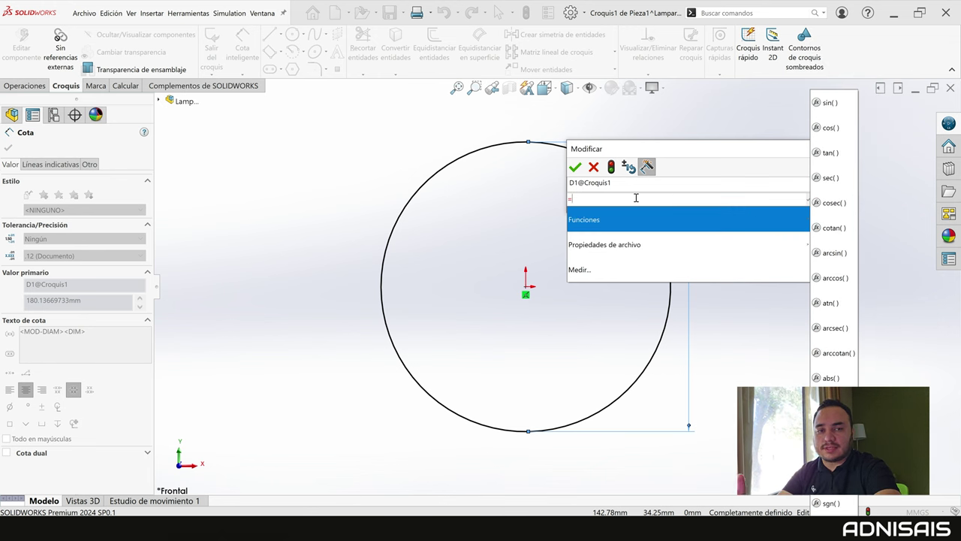
click(159, 99)
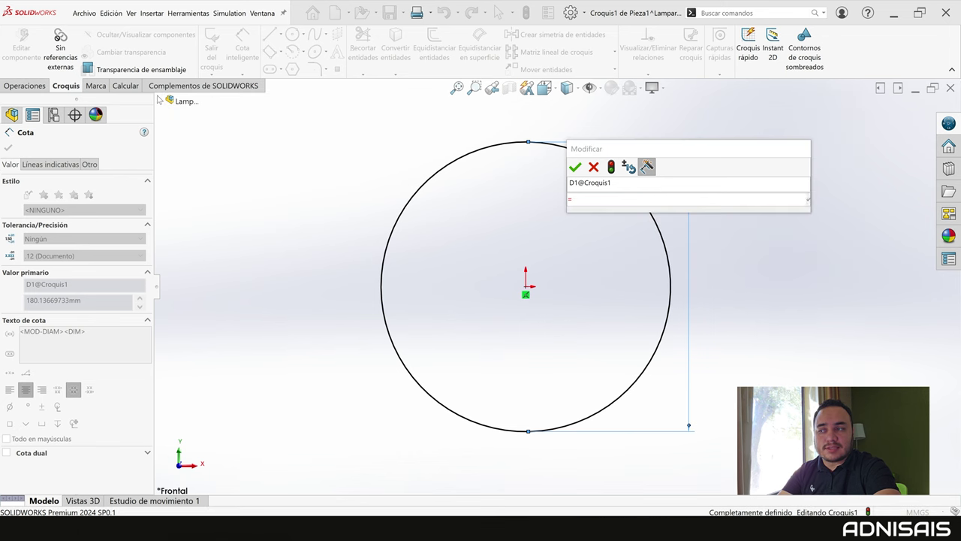
click(160, 100)
click(171, 149)
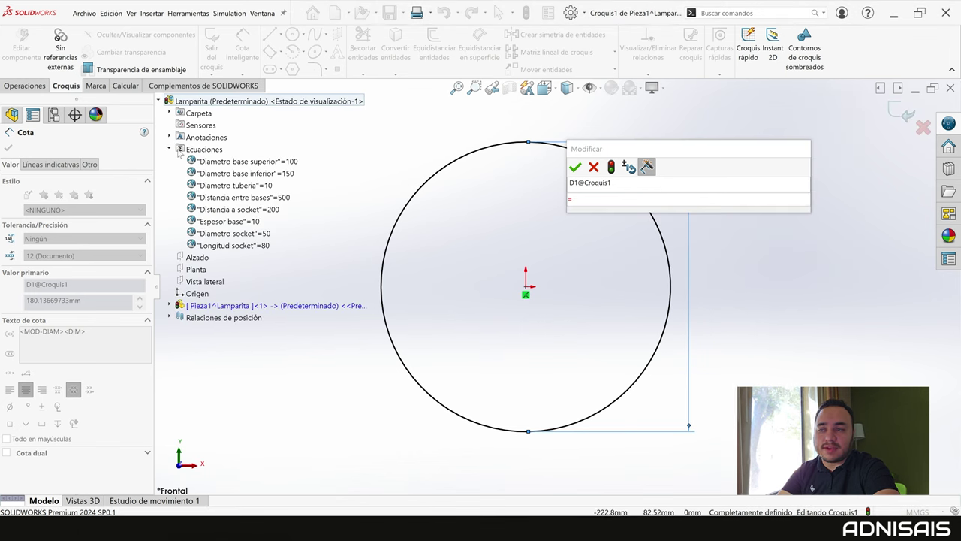
click(222, 173)
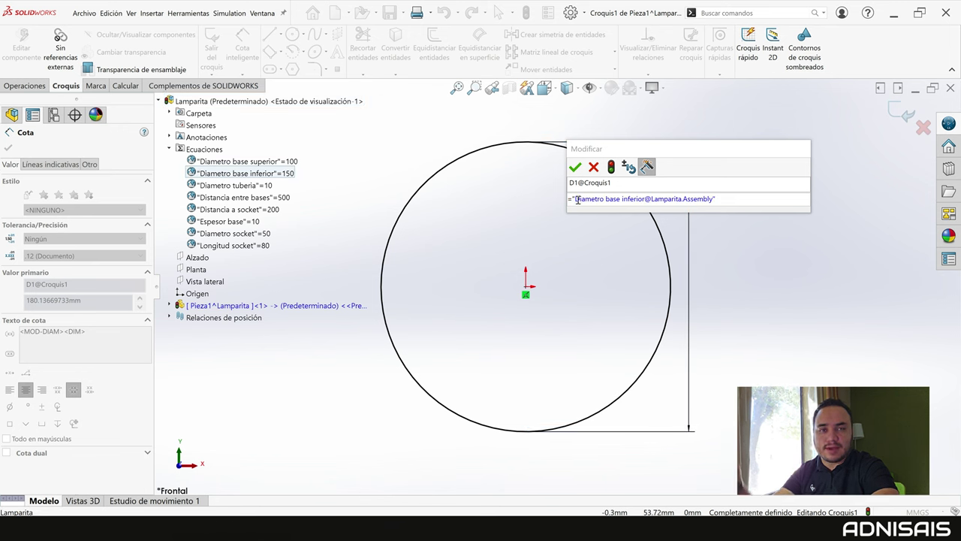
key(Return)
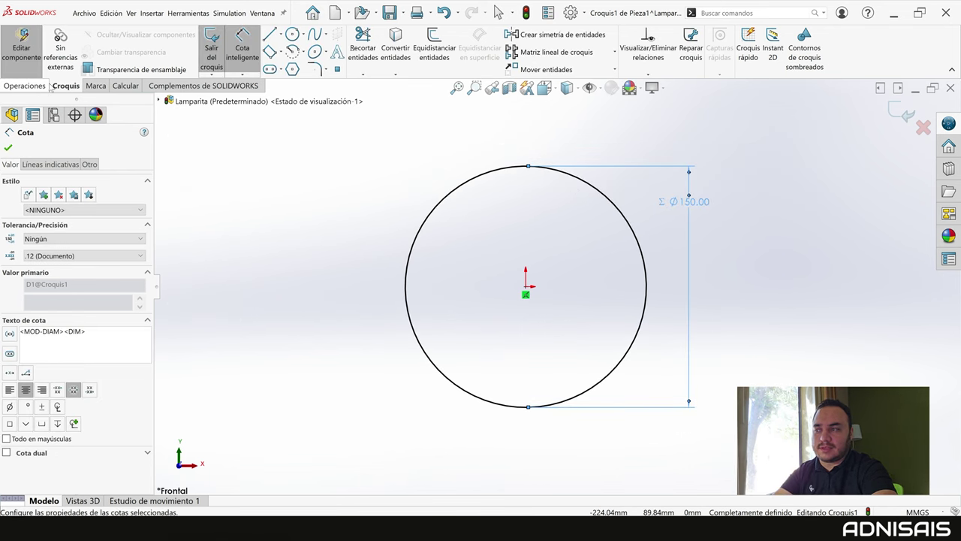
click(46, 86)
click(220, 46)
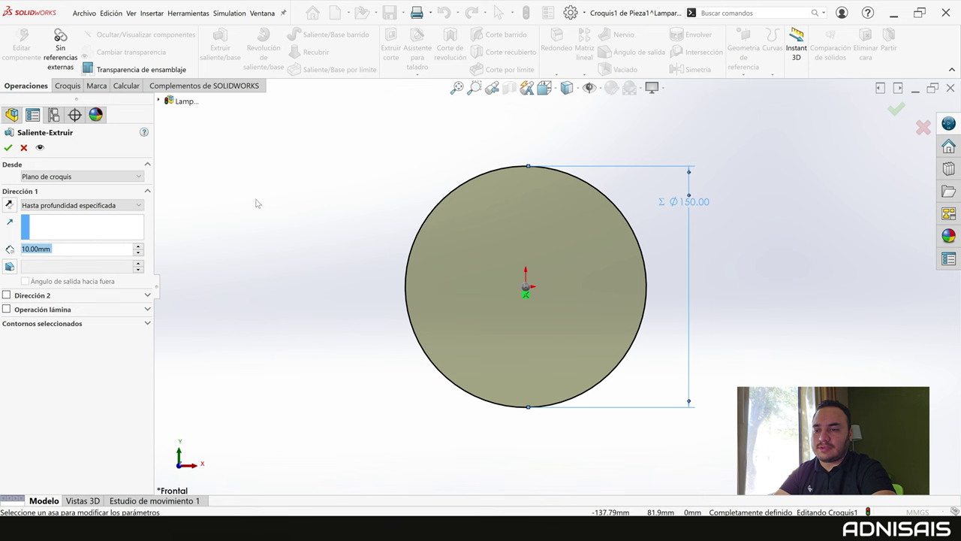
Extrude the Ø150 circle into disc Saliente-Extruir1, with depth set to ="Espesor base" (10 mm).
middle_drag(699, 234, 654, 247)
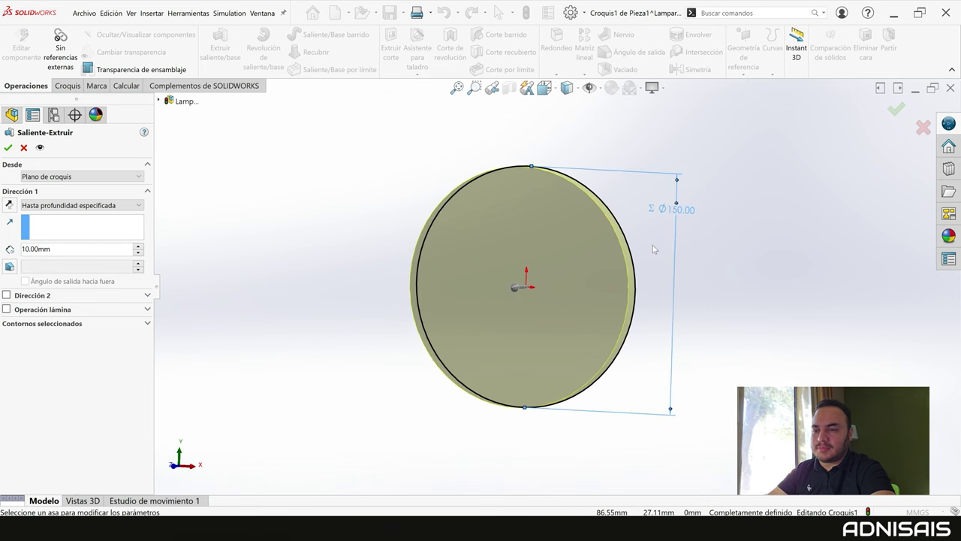
double_click(63, 248)
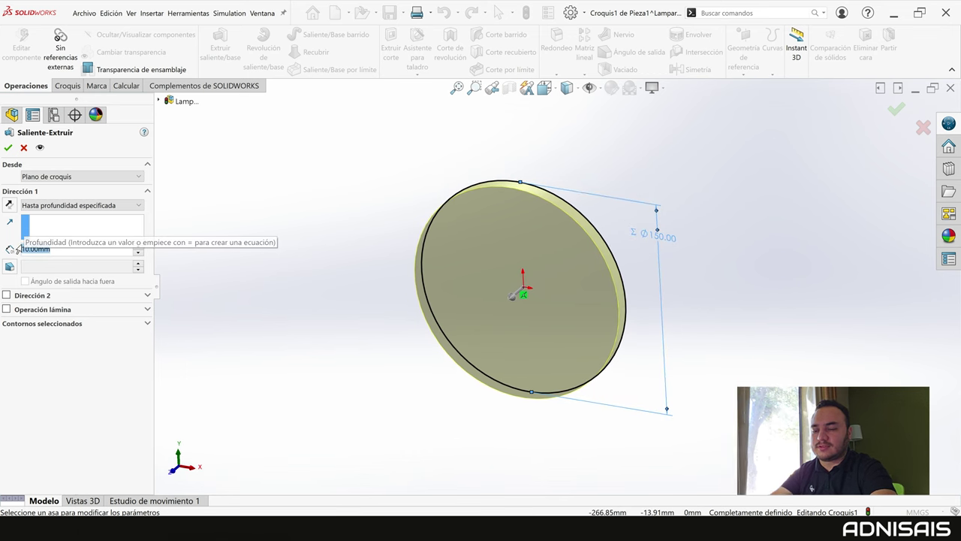
text(=)
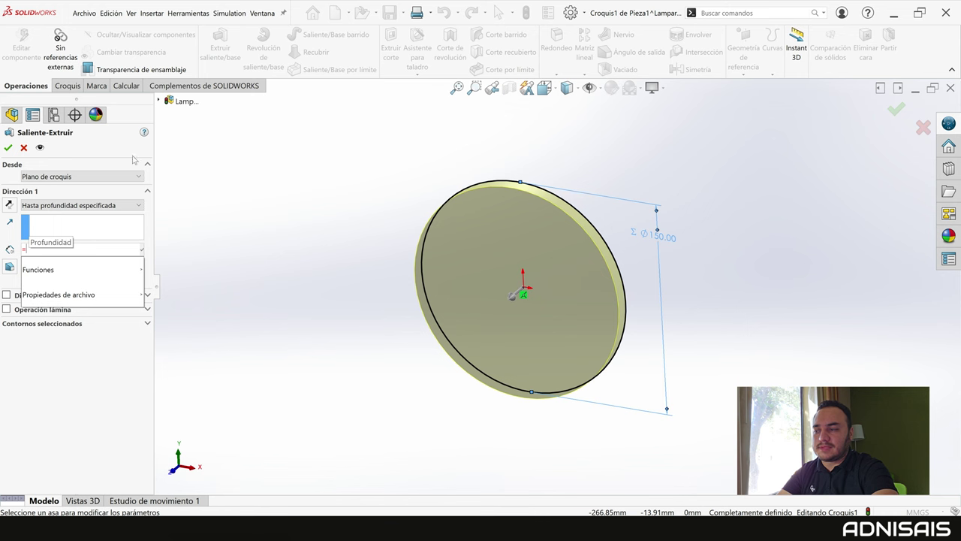
click(160, 101)
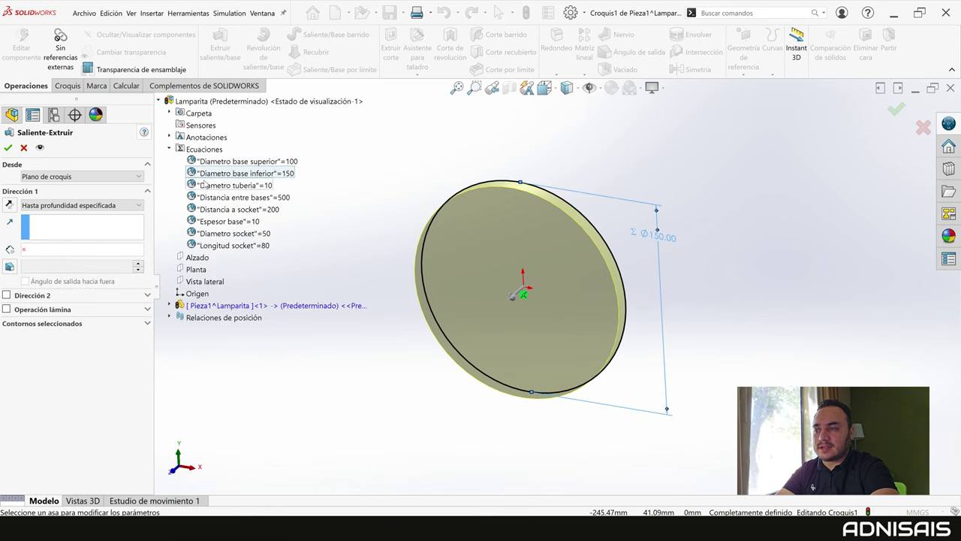
click(217, 223)
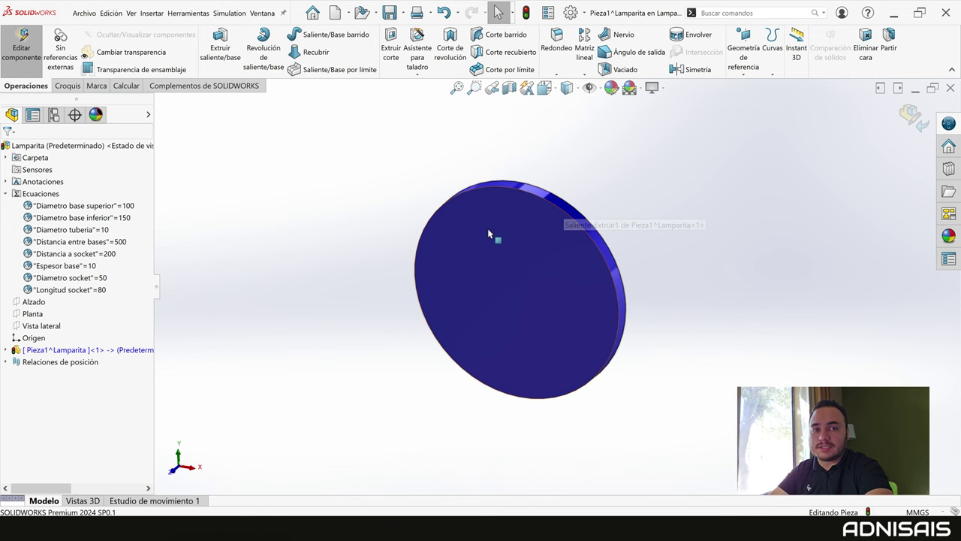
click(376, 218)
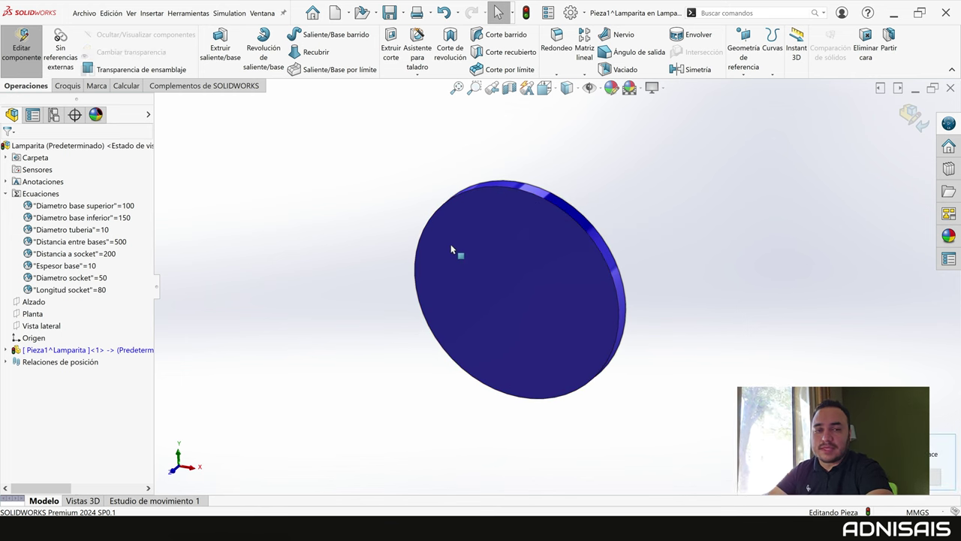
On the disc's front face, draw two concentric circles centred on the origin.
click(517, 275)
click(540, 257)
key(c)
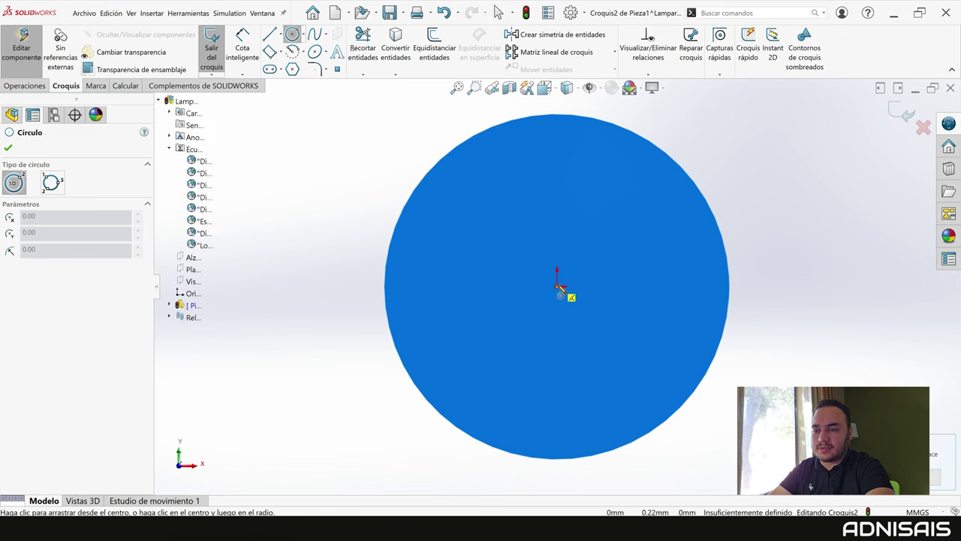
click(557, 287)
click(597, 272)
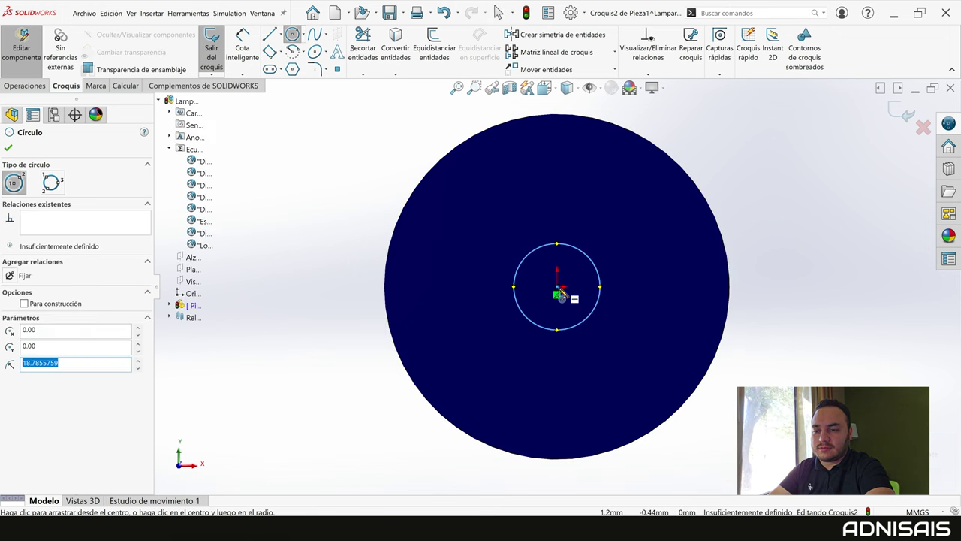
click(557, 287)
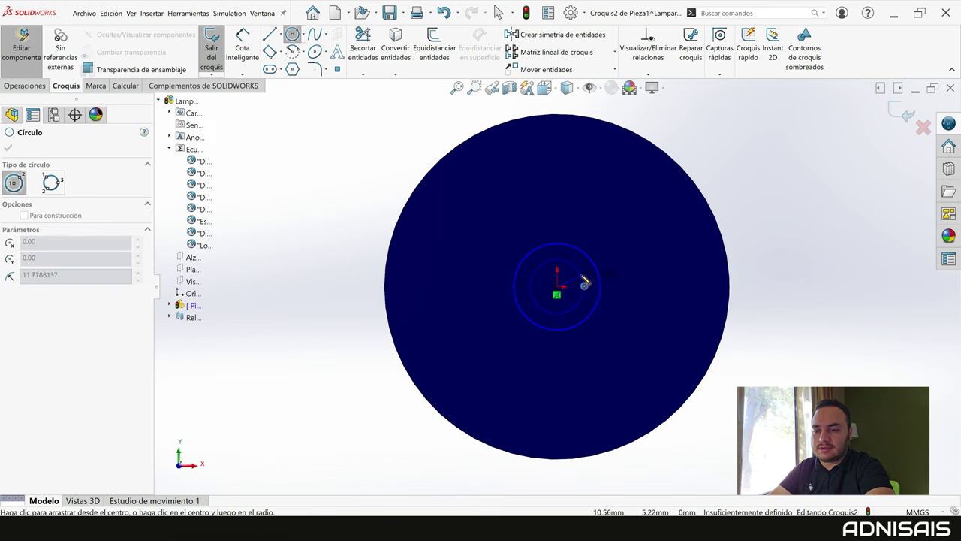
click(583, 282)
key(Escape)
Set the inner circle's diameter to ="Diametro tuberia" (10 mm).
right_drag(594, 371, 589, 268)
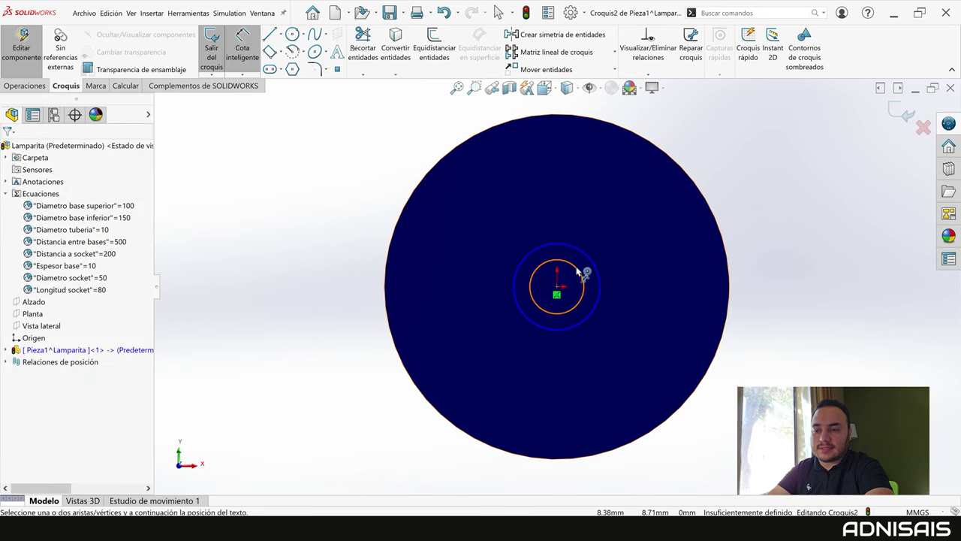
click(579, 274)
click(664, 250)
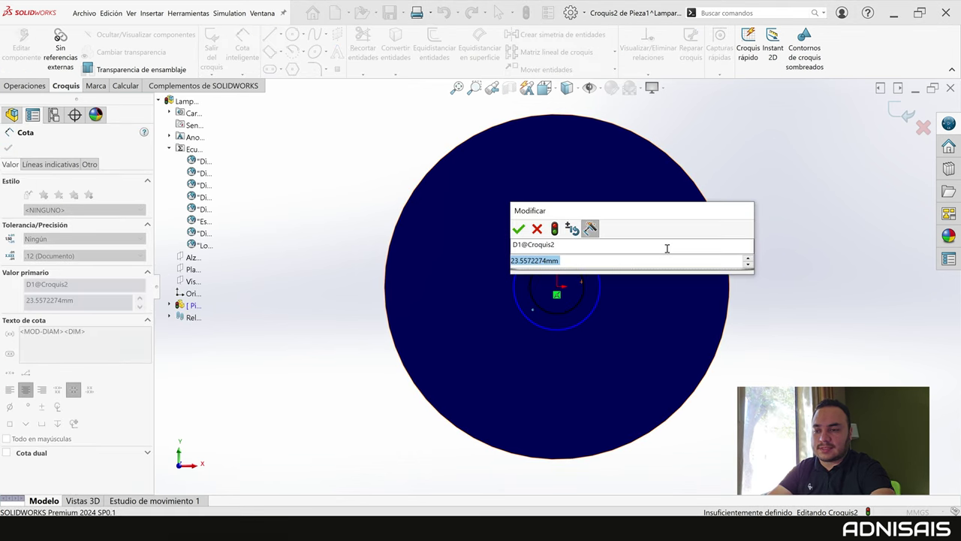
text(=)
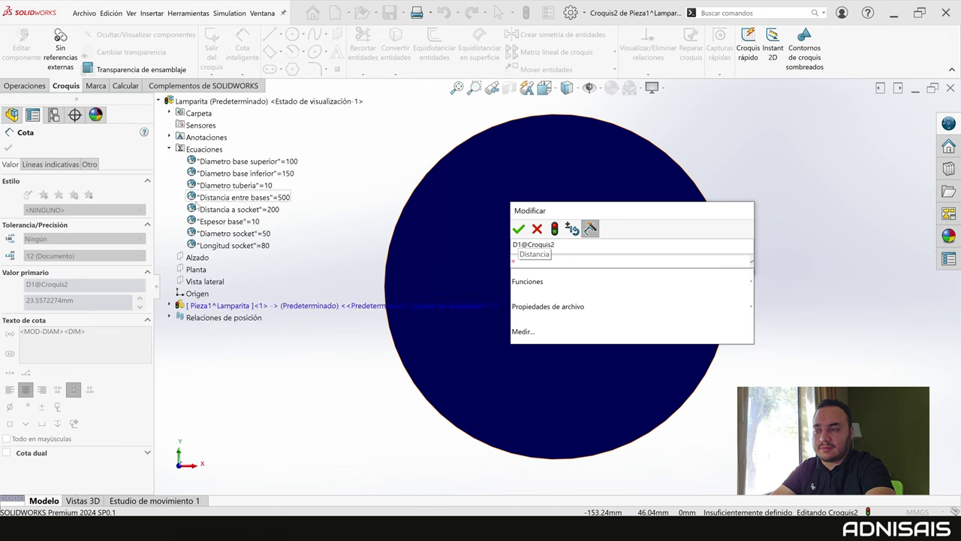
click(201, 185)
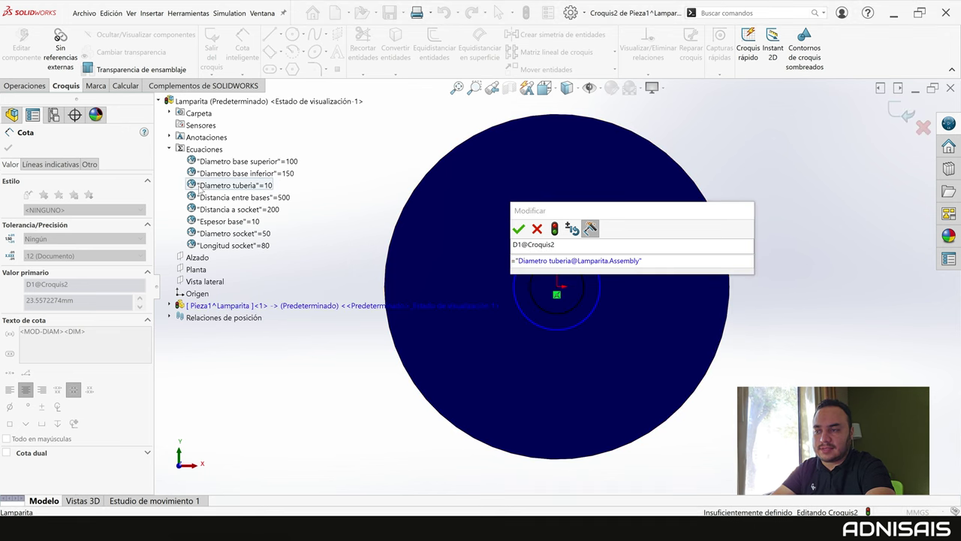
click(518, 229)
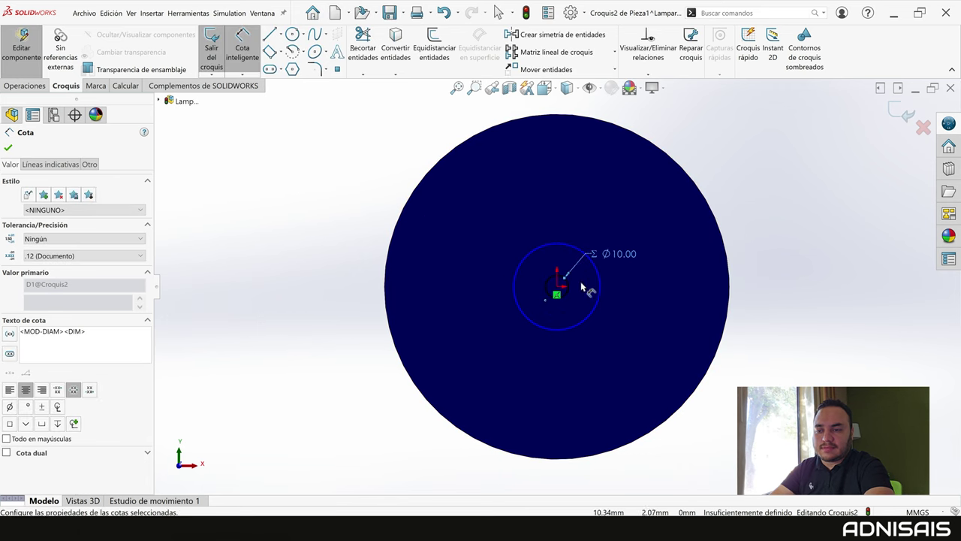
Dimension the gap between the inner and outer circles as 2 mm.
scroll(593, 281, down, 2)
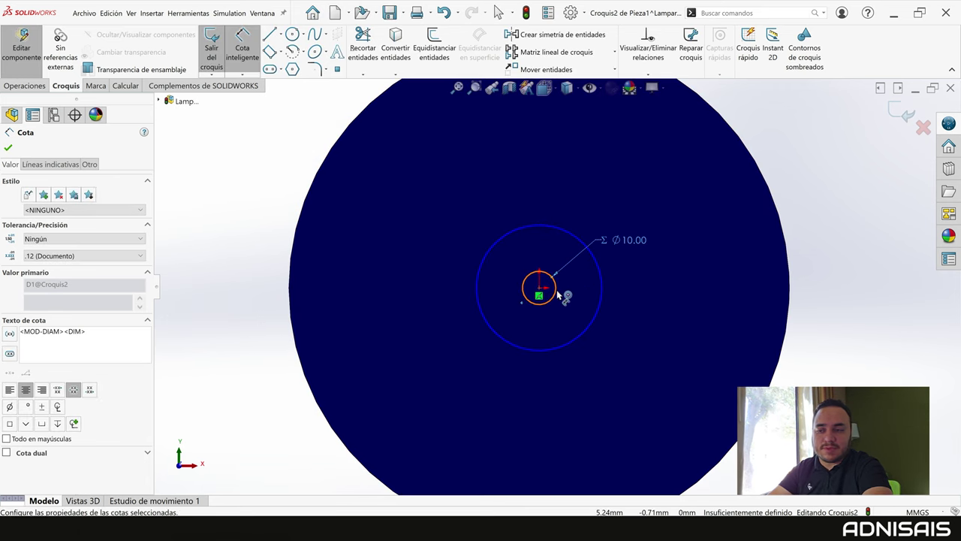
click(557, 294)
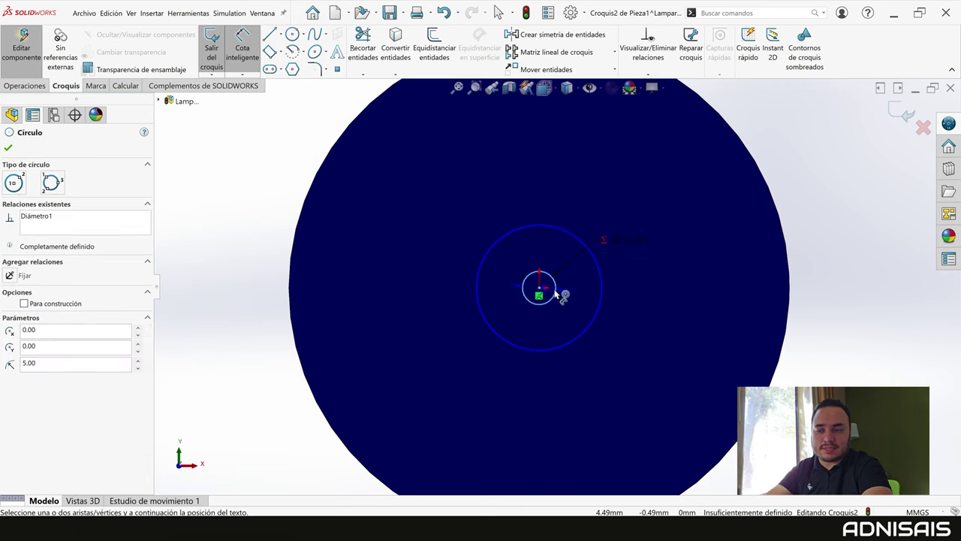
click(599, 298)
click(593, 299)
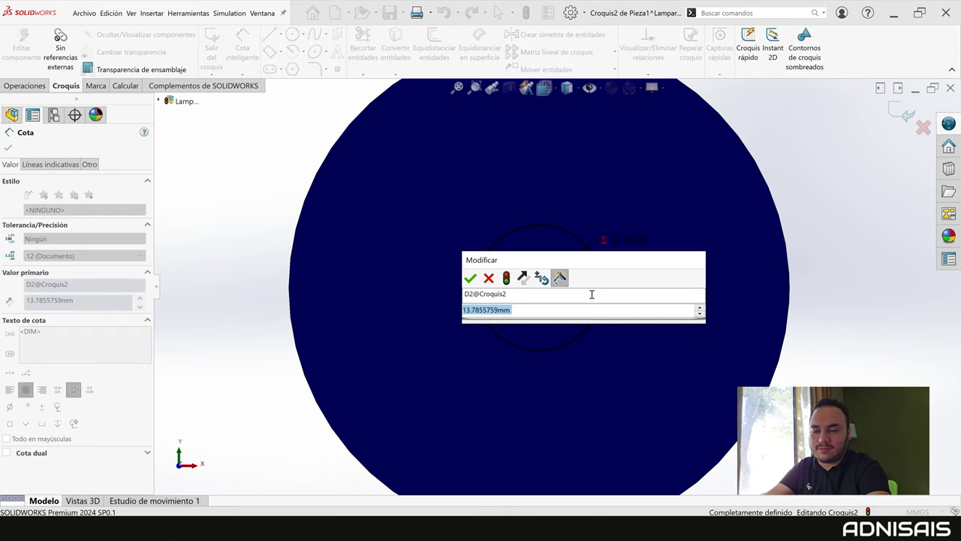
text(2)
key(Return)
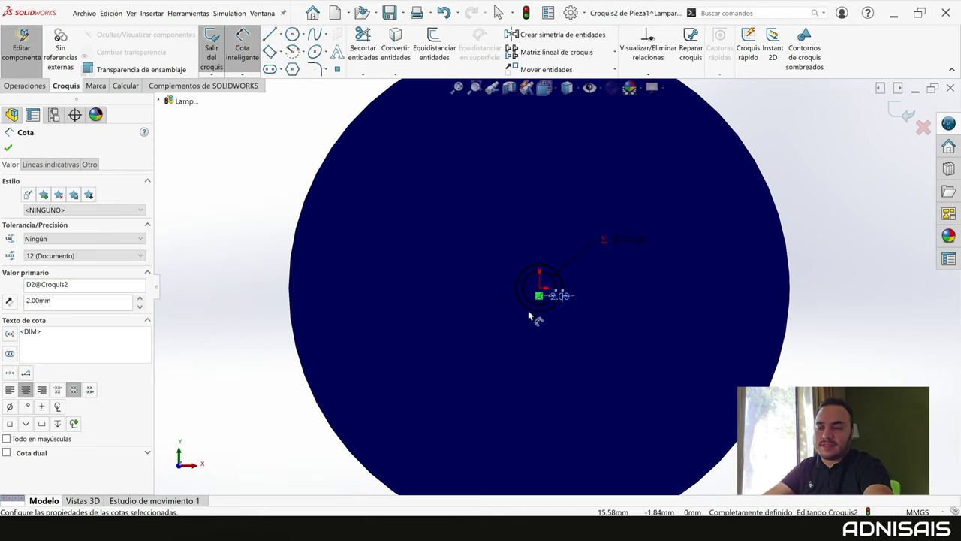
scroll(588, 304, down, 2)
key(Escape)
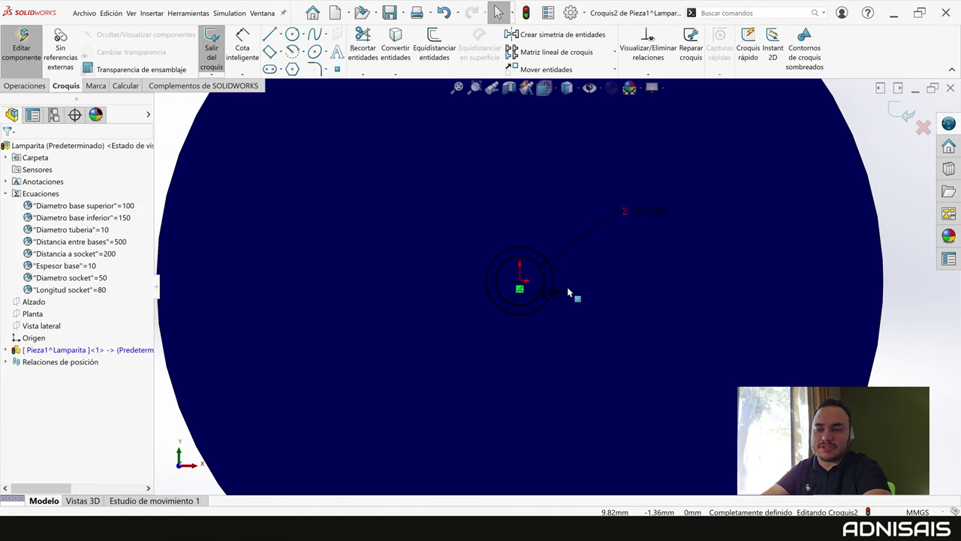
key(f)
click(25, 84)
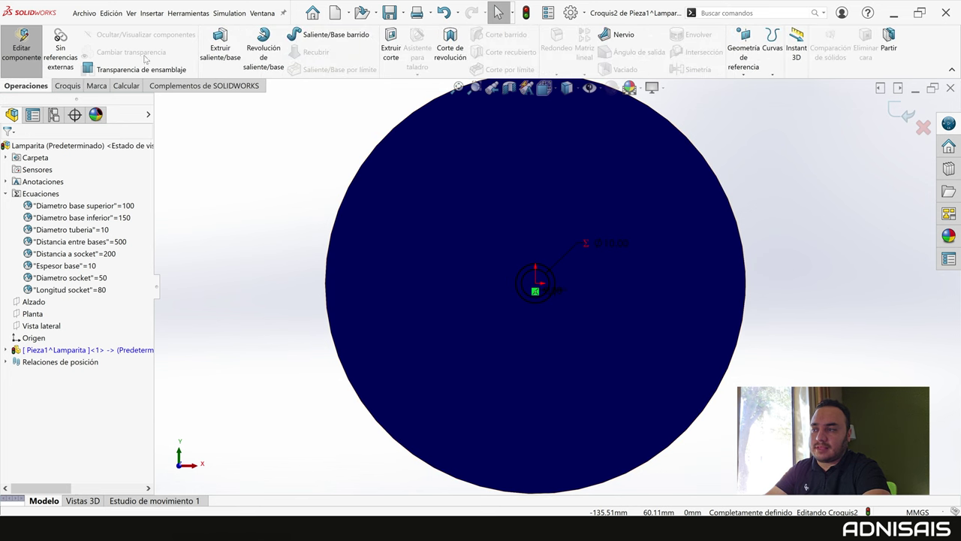
Extrude the concentric-circle ring into a tube with depth ="Espesor base".
click(217, 43)
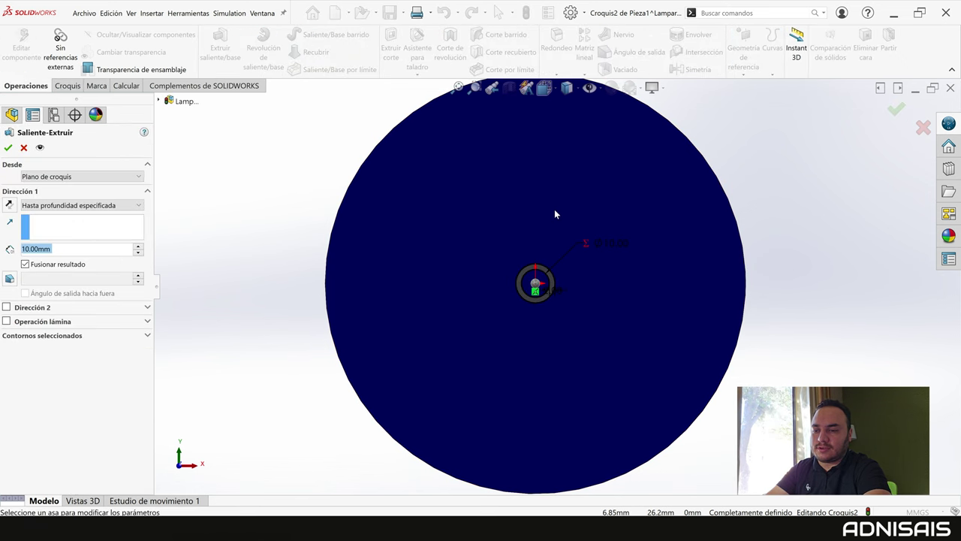
click(87, 249)
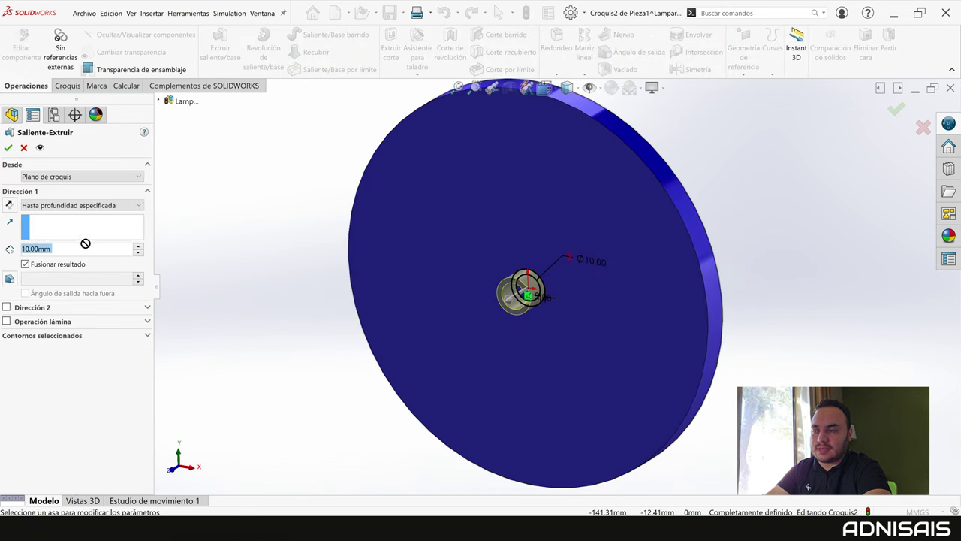
text(=)
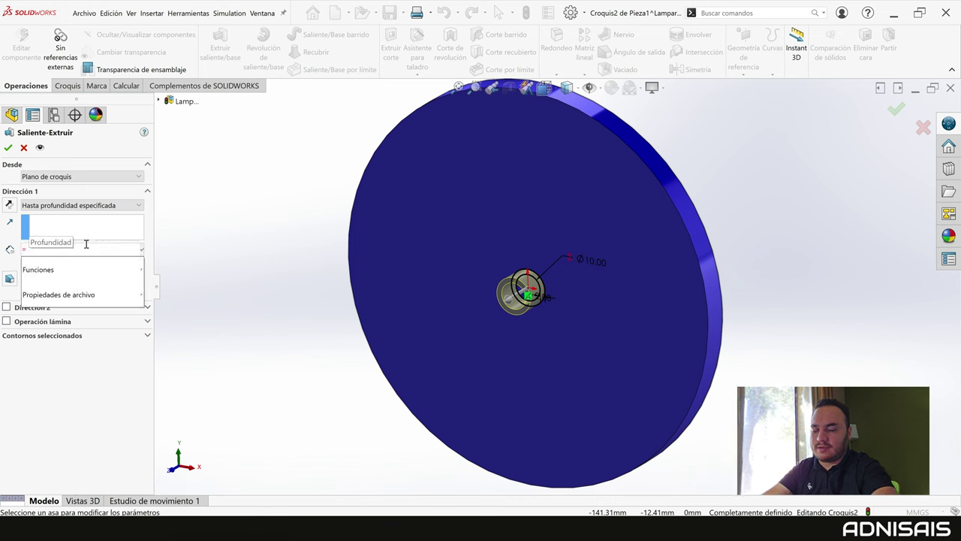
click(160, 101)
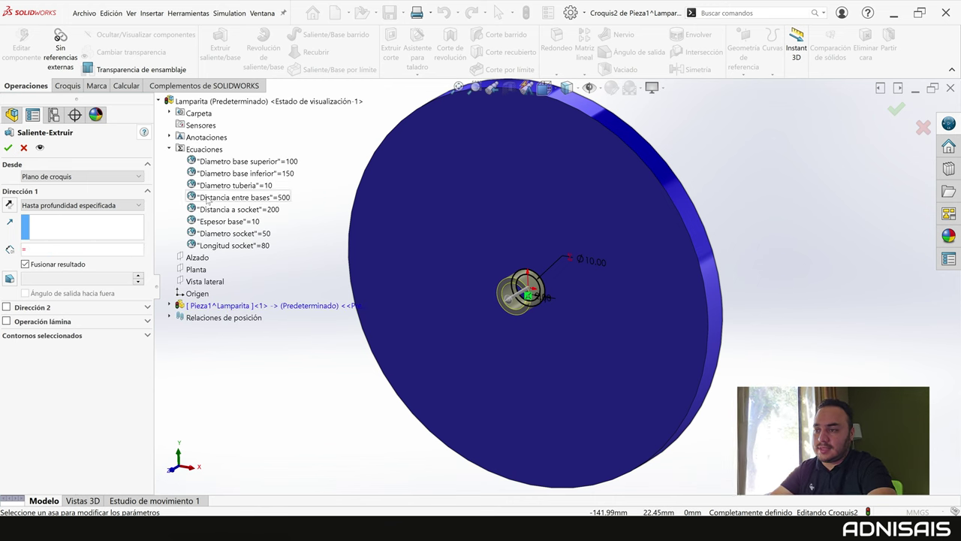
click(223, 223)
click(8, 148)
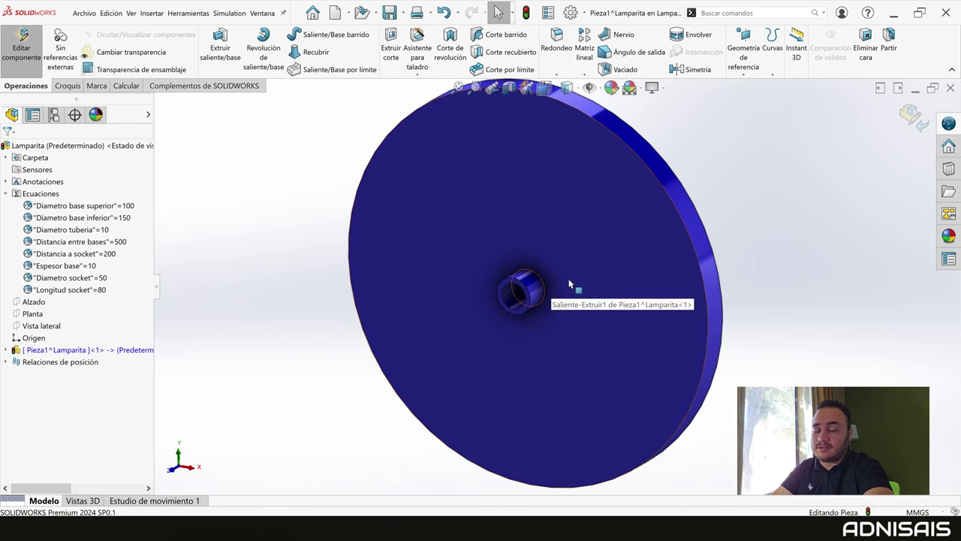
Check the lamp reference photo, then exit part editing back to the Lamparita assembly.
scroll(578, 284, up, 3)
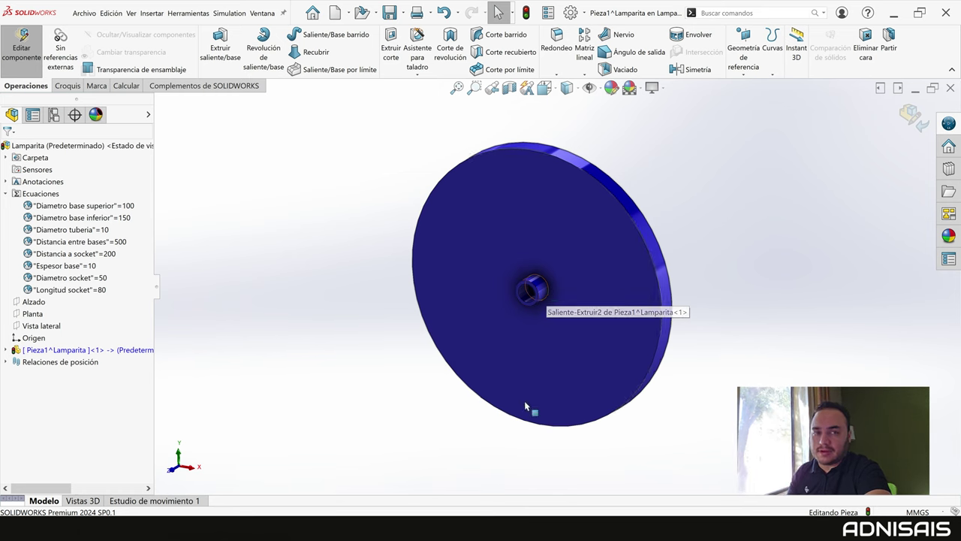
click(584, 498)
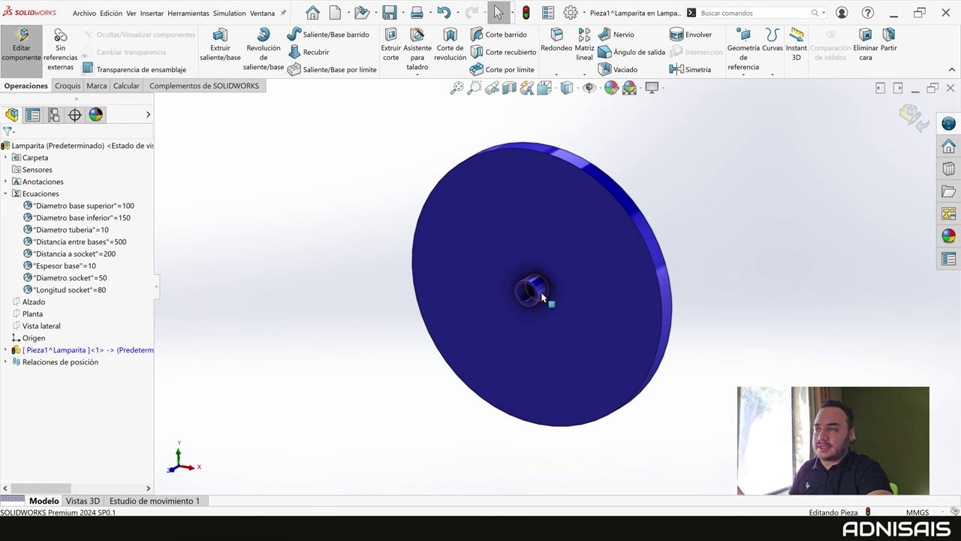
scroll(538, 286, down, 1)
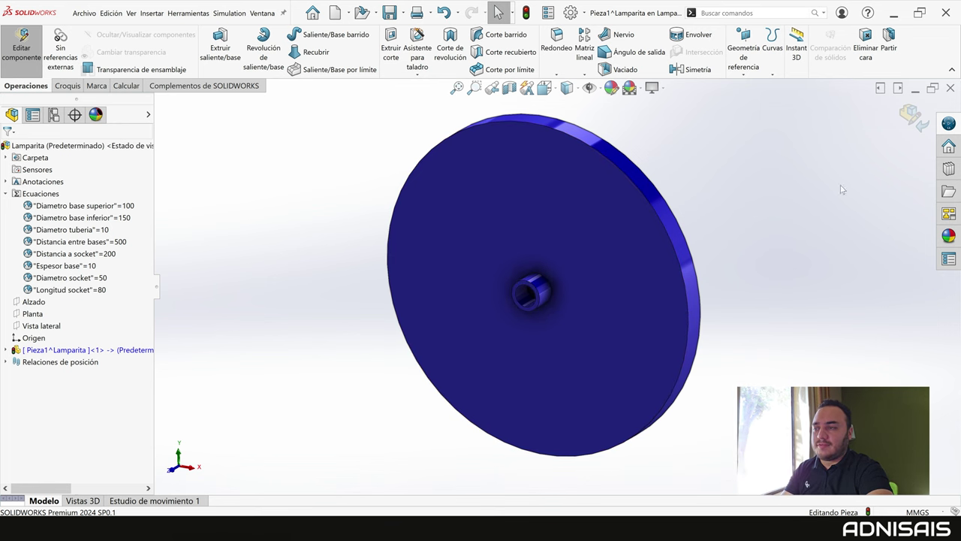
click(916, 117)
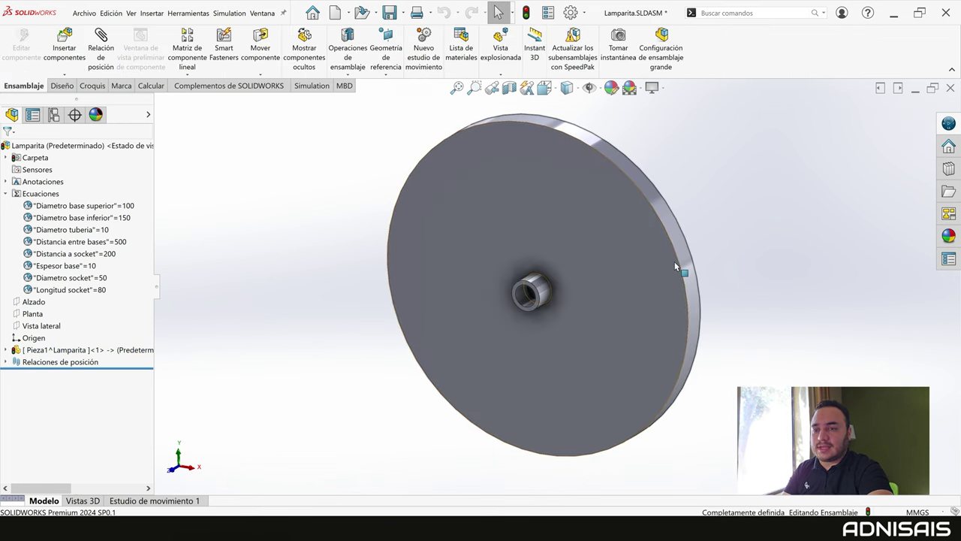
Rename component Pieza1 in the tree to "Base inferior lampara".
middle_drag(595, 260, 567, 259)
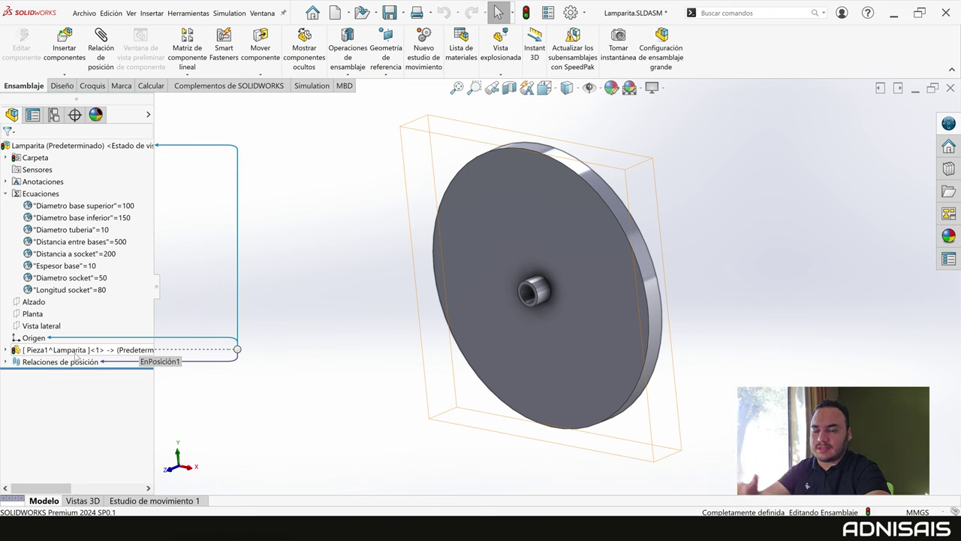
mouse_move(86, 349)
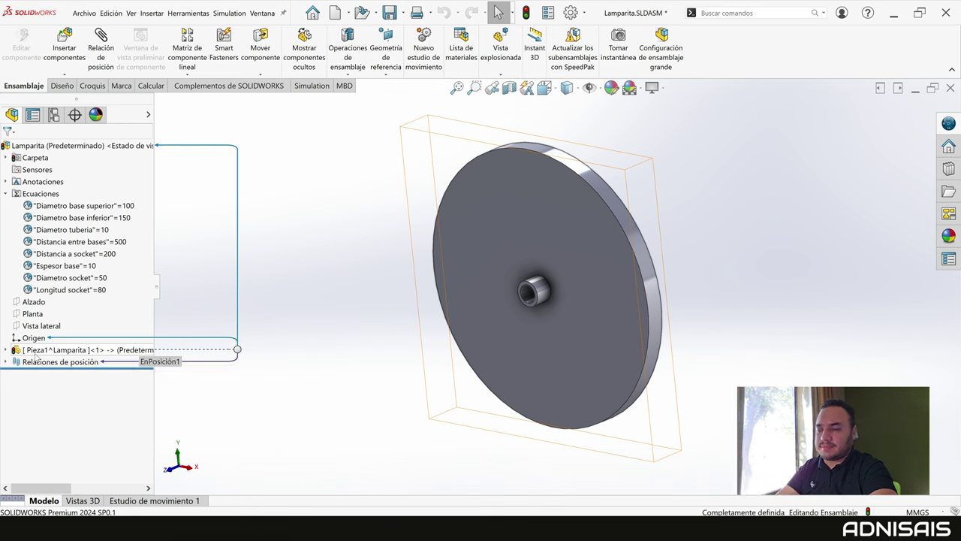
click(35, 357)
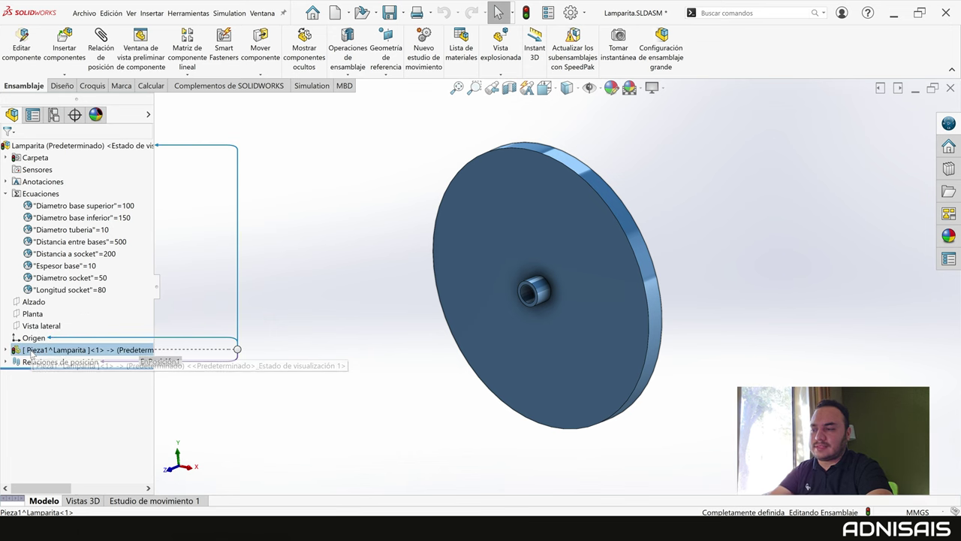
click(33, 350)
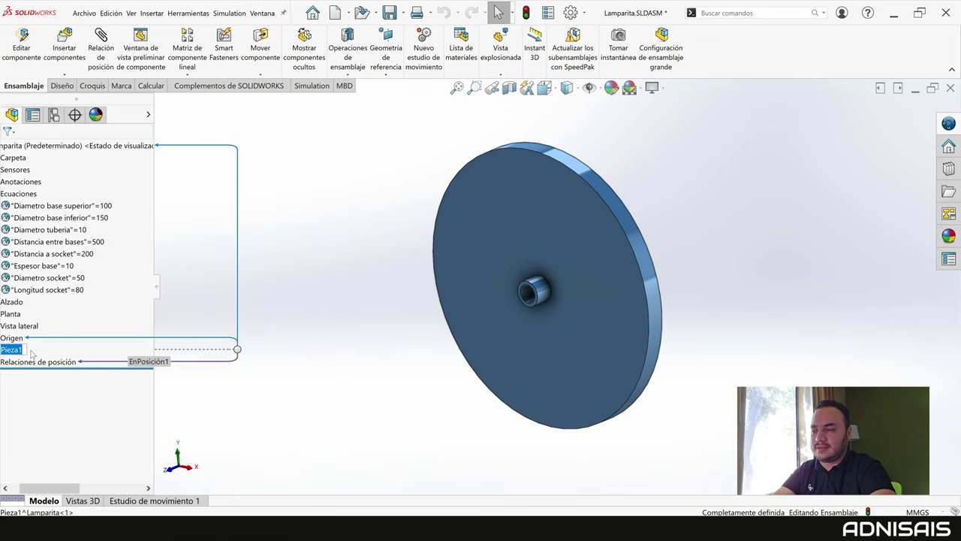
text(Base i)
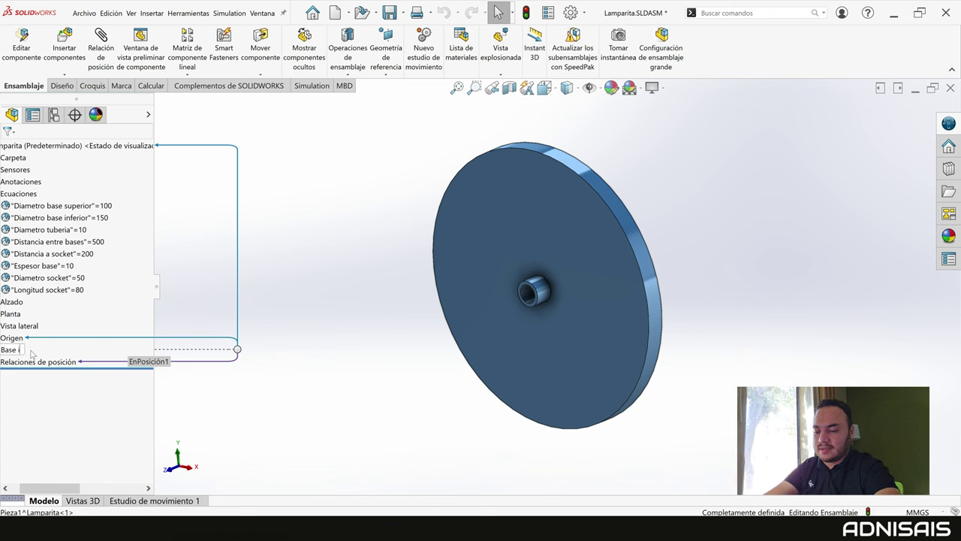
text(nferio lampara)
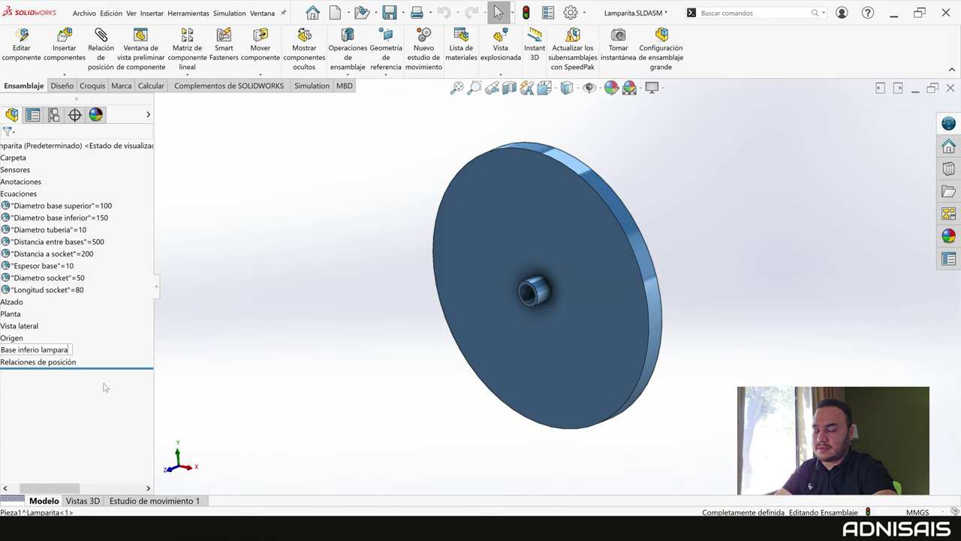
mouse_move(52, 362)
key(Return)
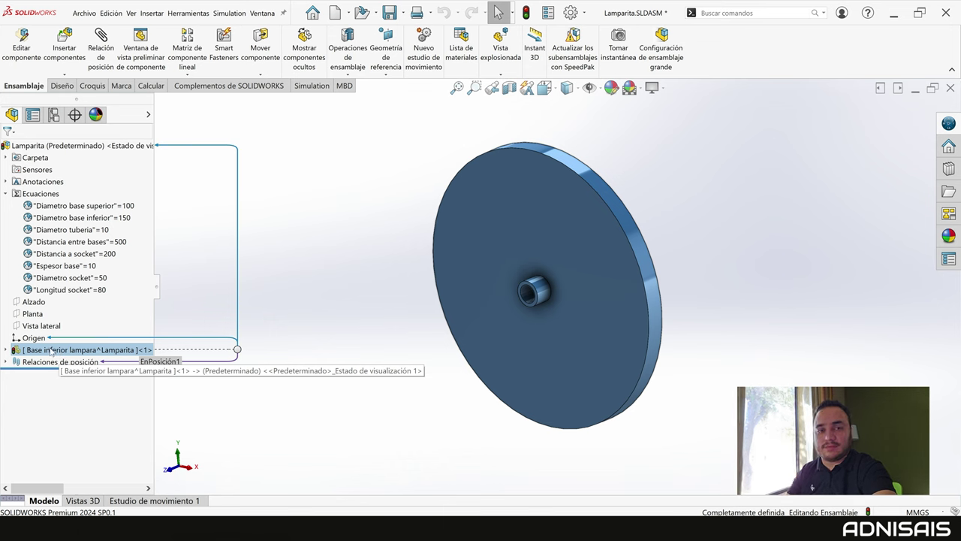
Save Base inferior lampara to an external part file and rebuild the assembly.
right_click(51, 351)
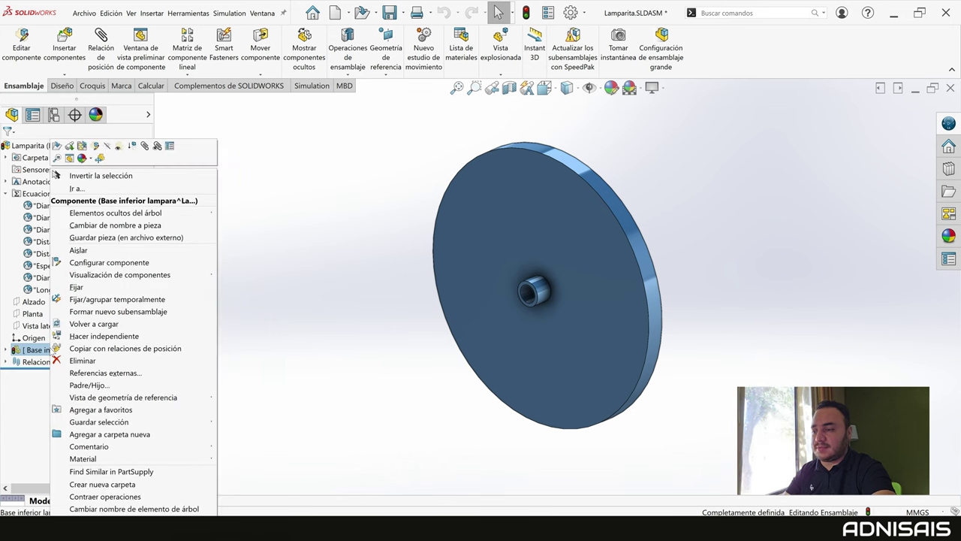
click(128, 238)
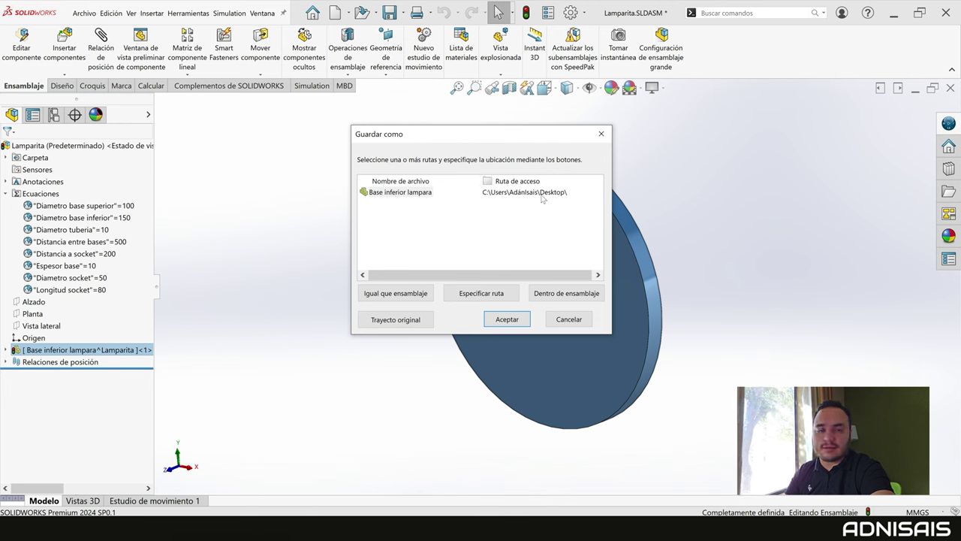
click(507, 319)
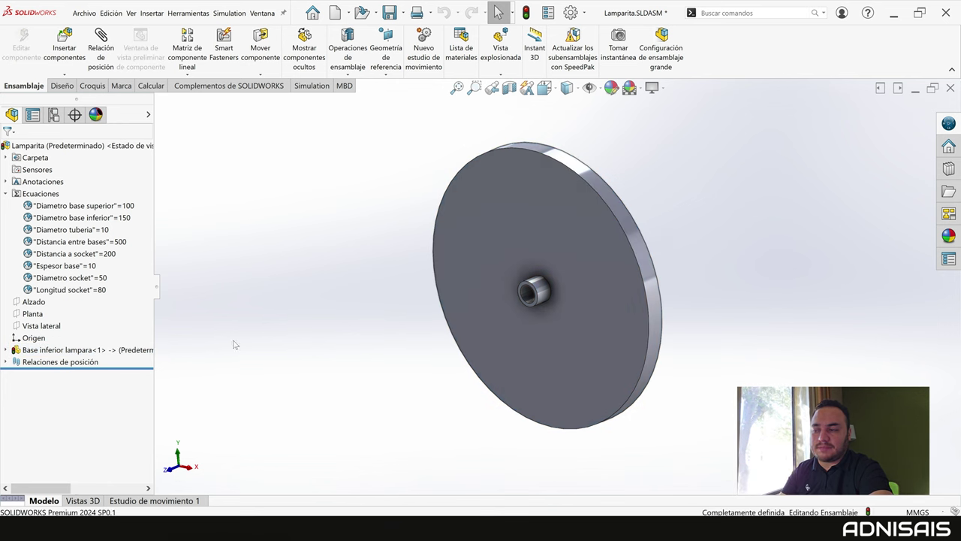
click(526, 13)
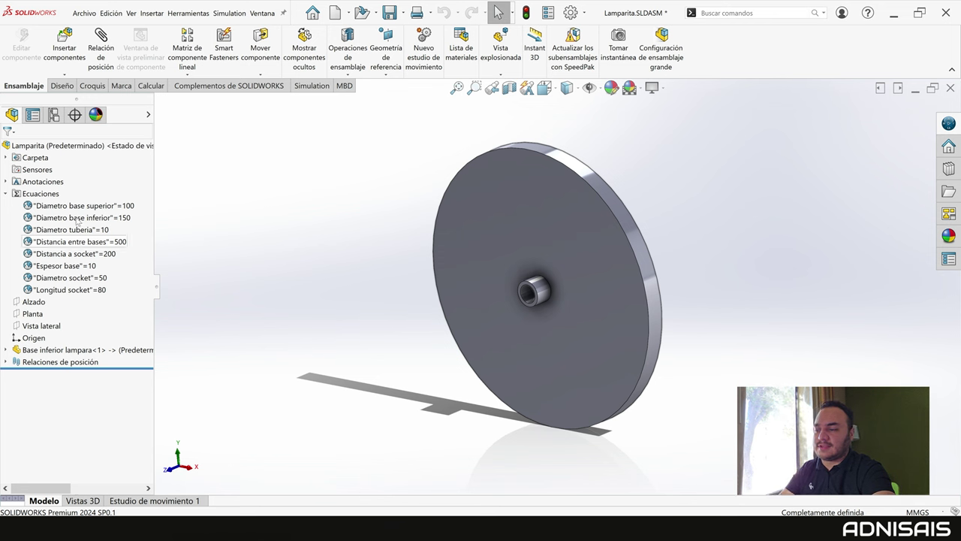
Insert a new empty part into the assembly and start its sketch on the Alzado plane.
click(64, 74)
click(78, 97)
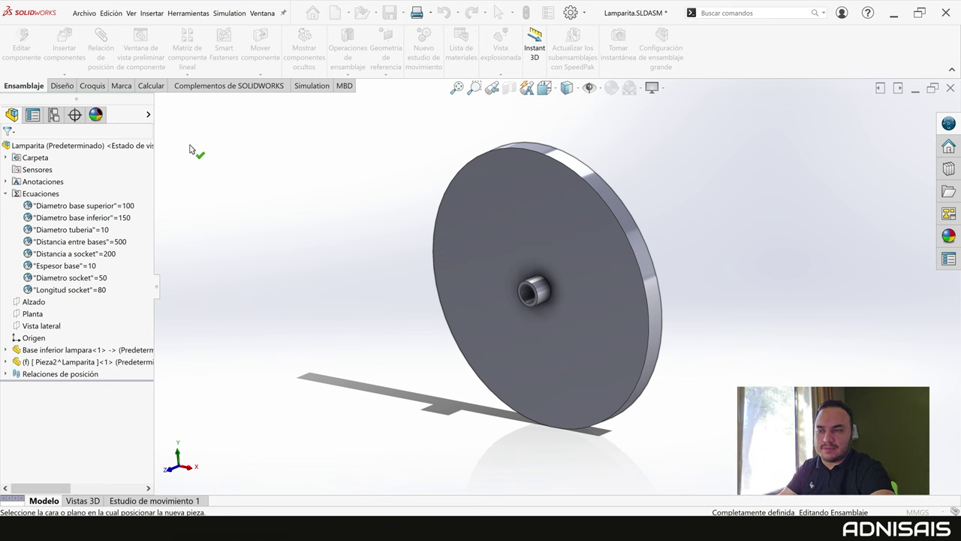
click(33, 301)
scroll(511, 210, up, 1)
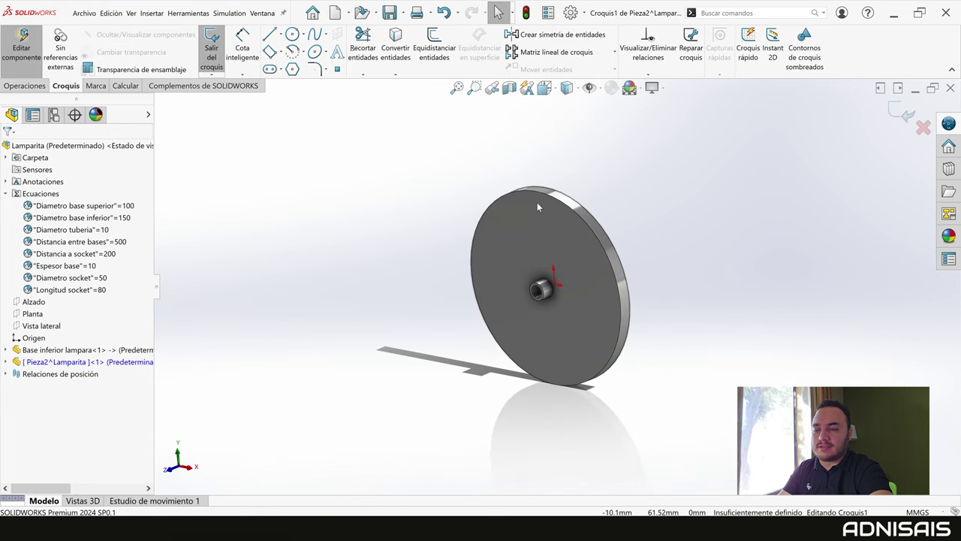
scroll(574, 159, up, 1)
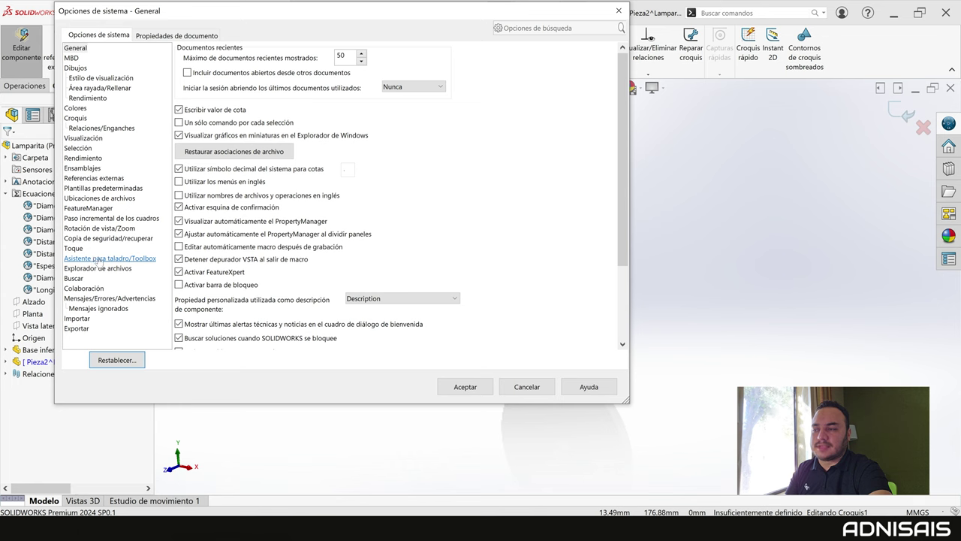
Browse the Colores settings in System Options and cancel without changes.
click(75, 108)
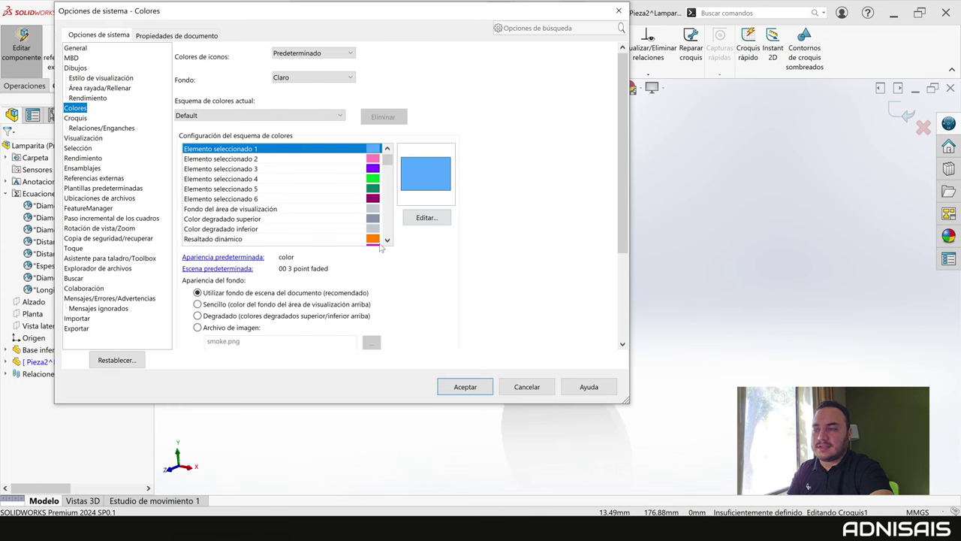
scroll(597, 203, down, 3)
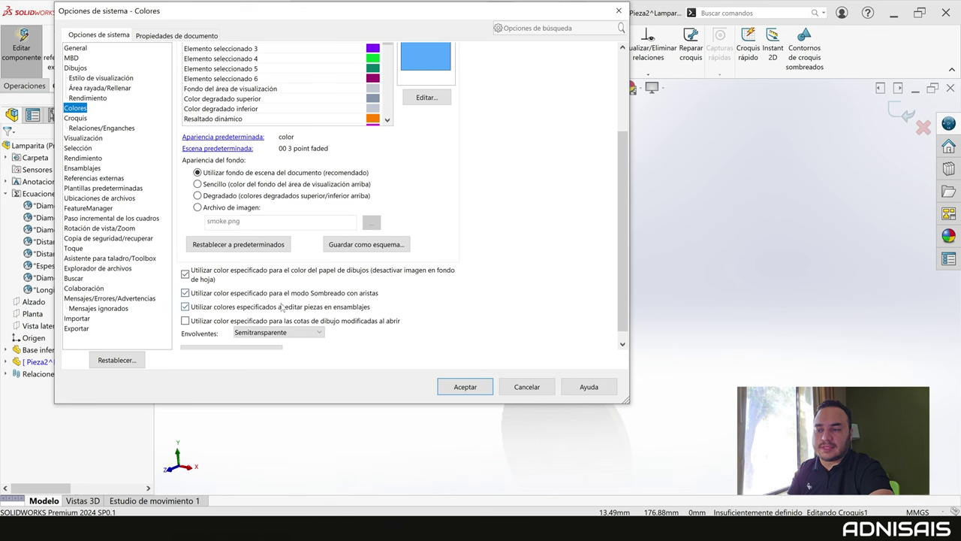
scroll(348, 153, up, 1)
scroll(301, 111, down, 3)
scroll(289, 94, down, 3)
scroll(282, 84, down, 3)
scroll(281, 84, down, 3)
scroll(225, 79, down, 2)
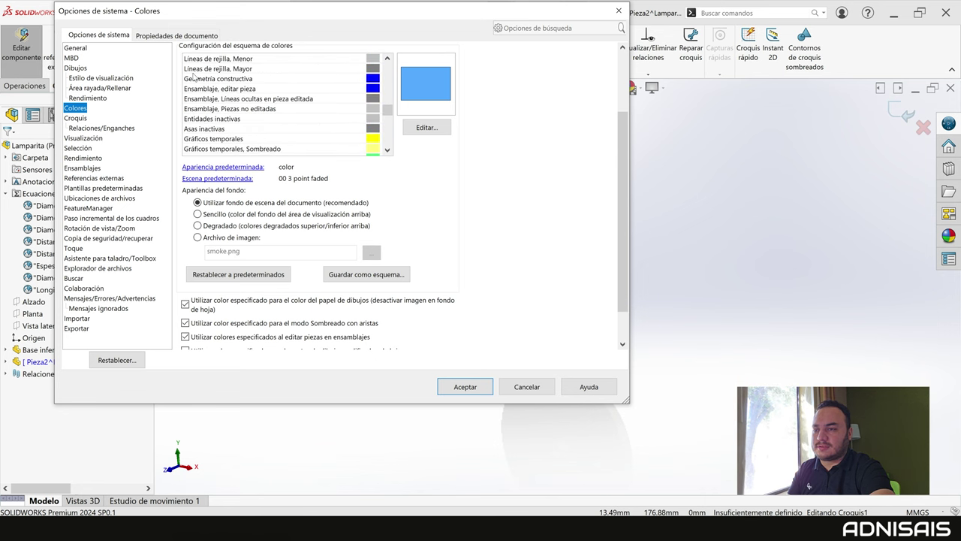
scroll(210, 85, down, 3)
scroll(214, 84, up, 3)
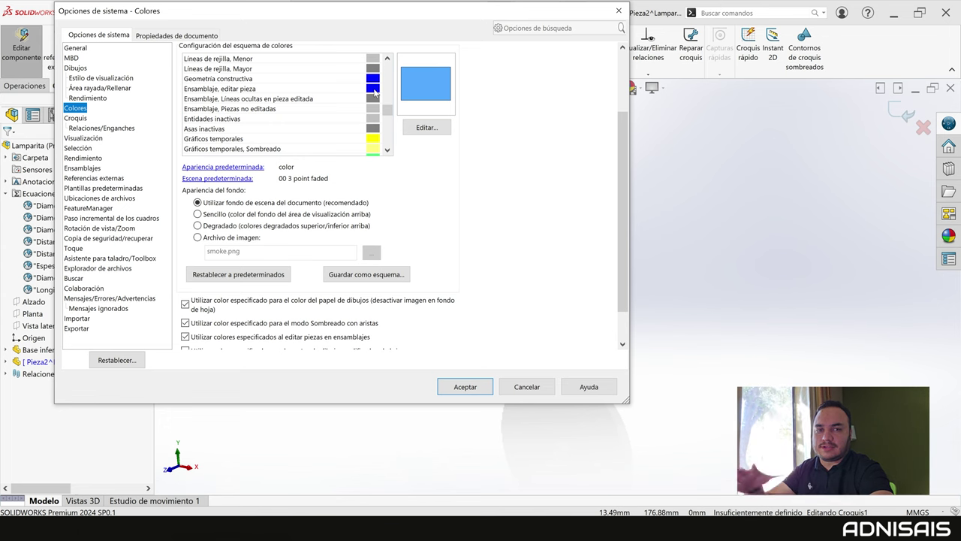
click(527, 387)
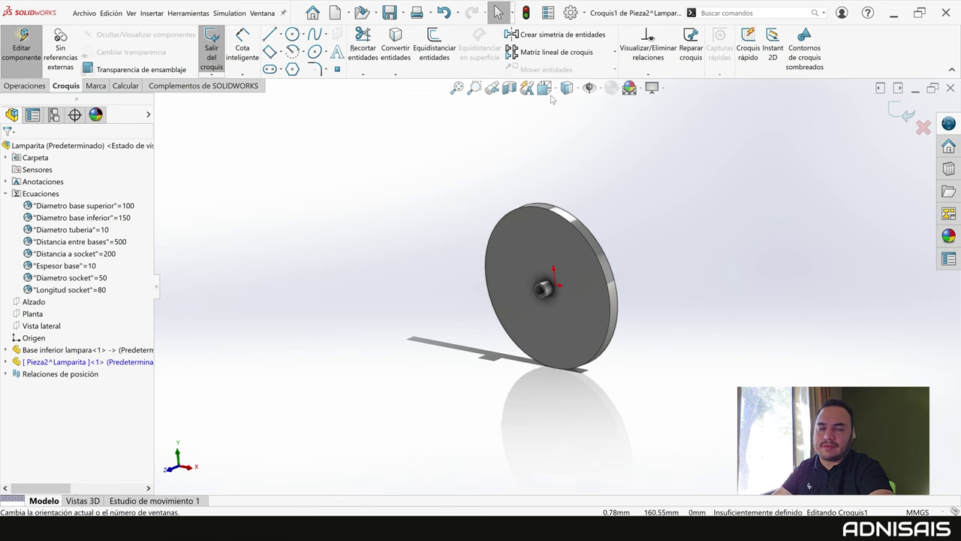
Reopen System Options, review the Visualización settings, and cancel.
click(571, 13)
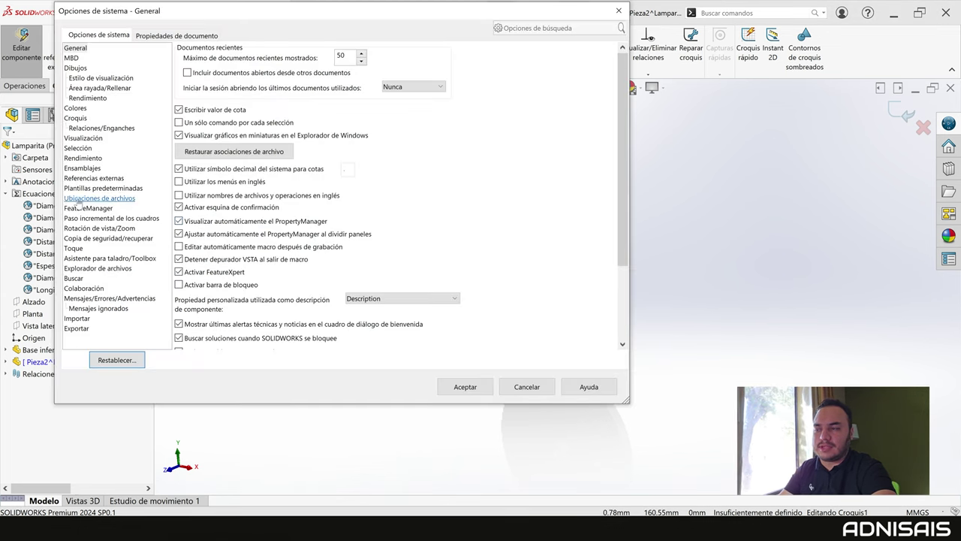
click(75, 137)
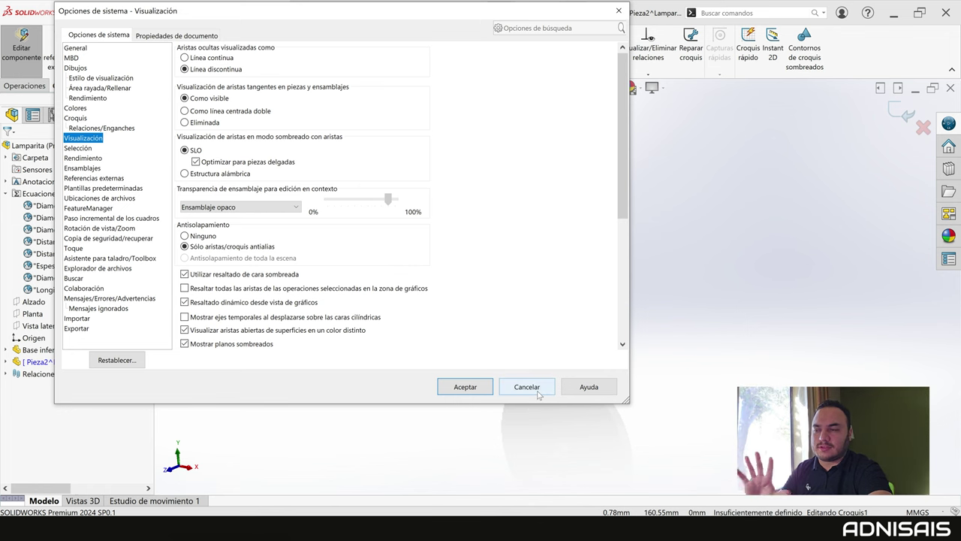
click(526, 388)
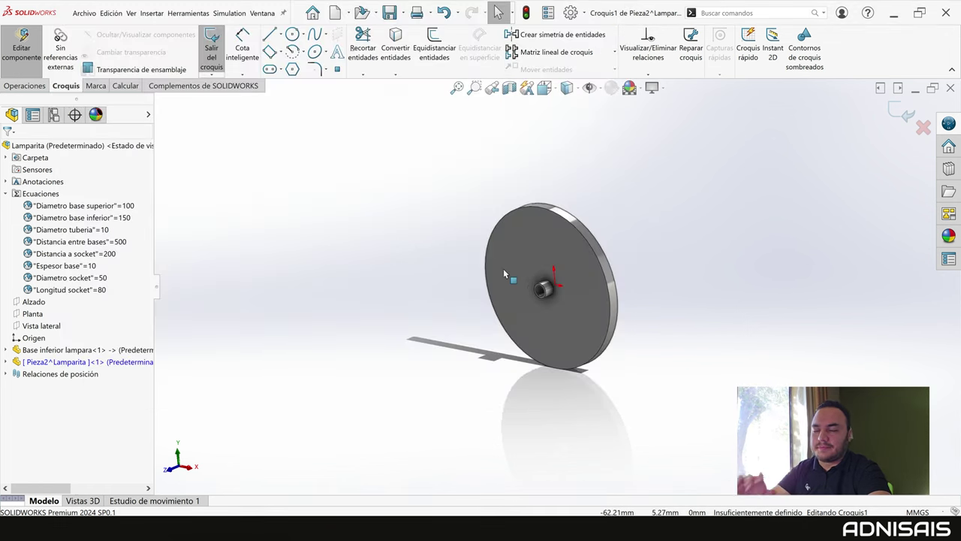
In Normal To view, draw a circle above the lower disc.
key(z)
scroll(555, 184, down, 2)
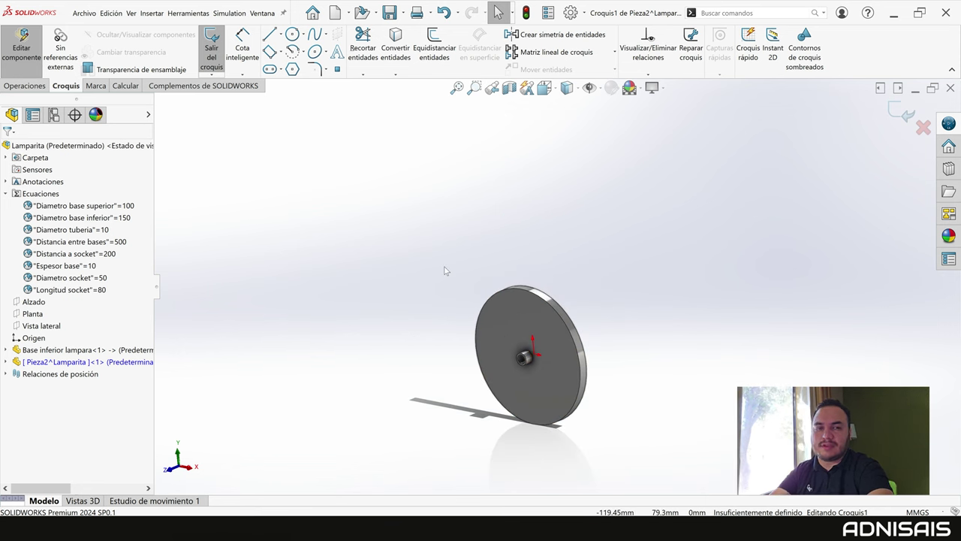
click(292, 34)
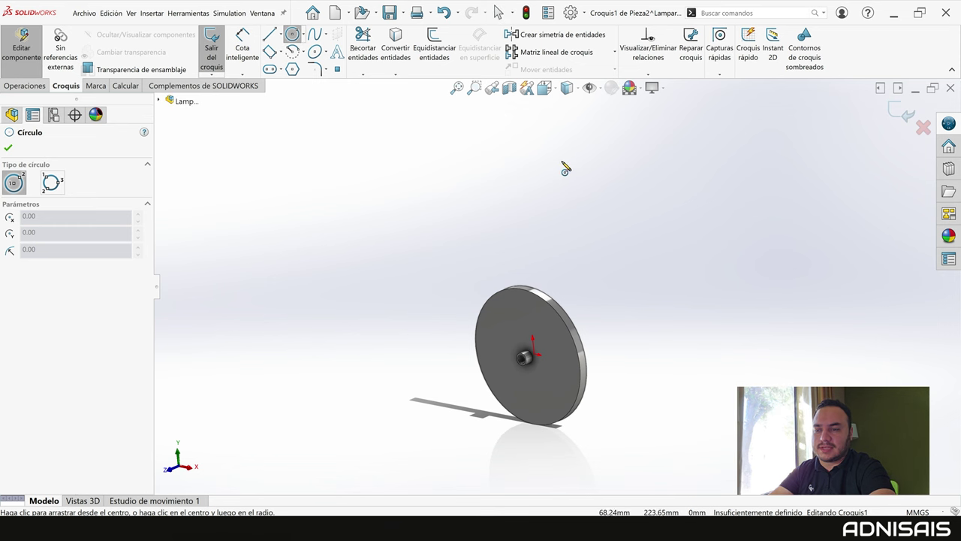
key(ctrl+8)
key(f)
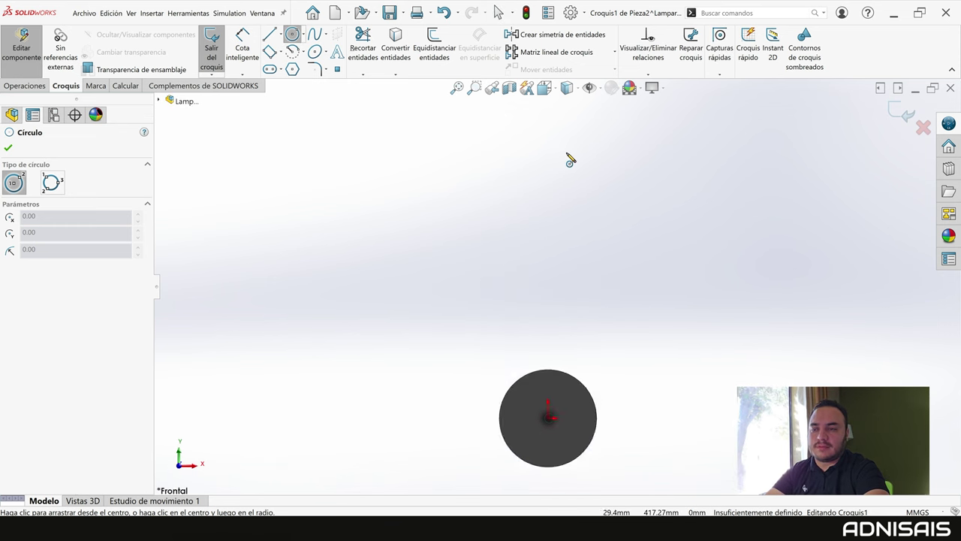
click(544, 155)
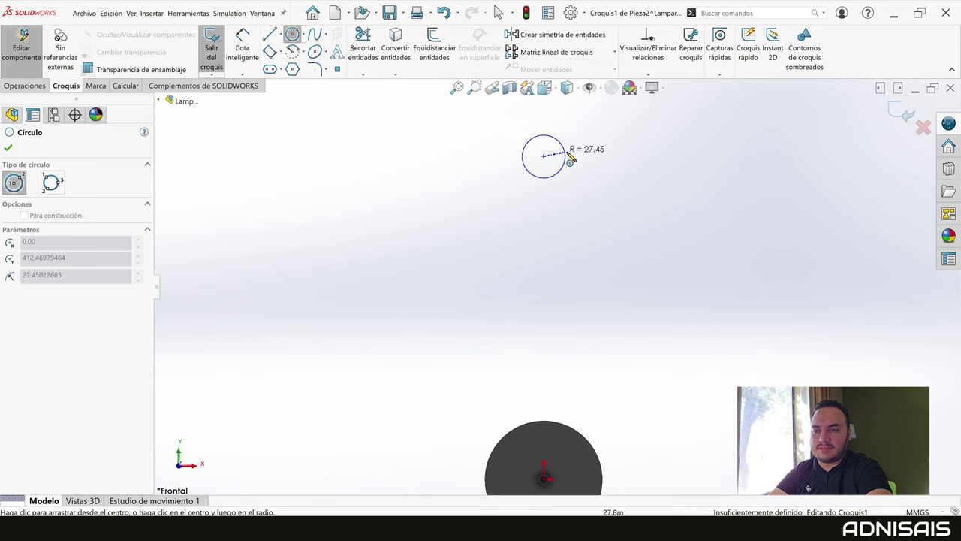
click(586, 152)
key(Escape)
Set the circle's diameter to ="Diametro base superior" (100).
right_drag(642, 176, 642, 135)
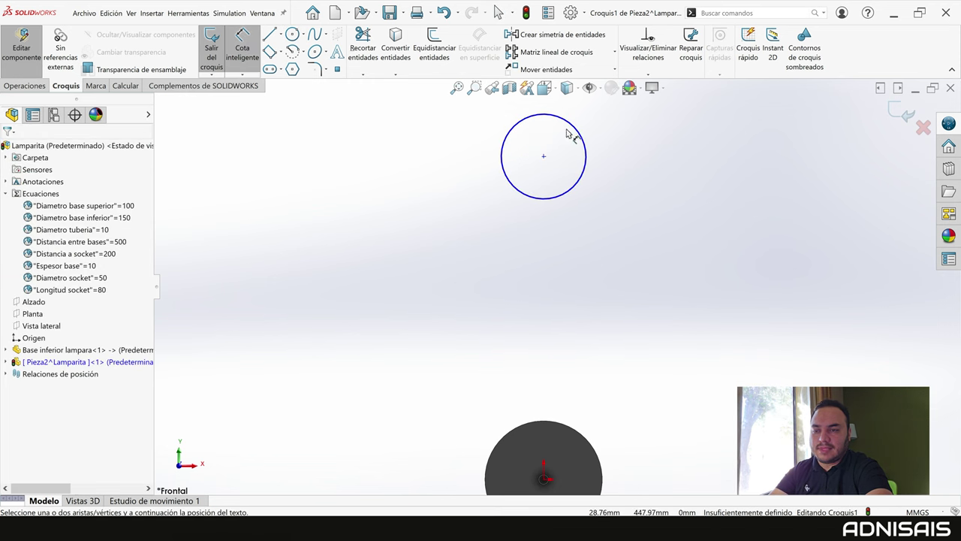
click(578, 130)
click(666, 127)
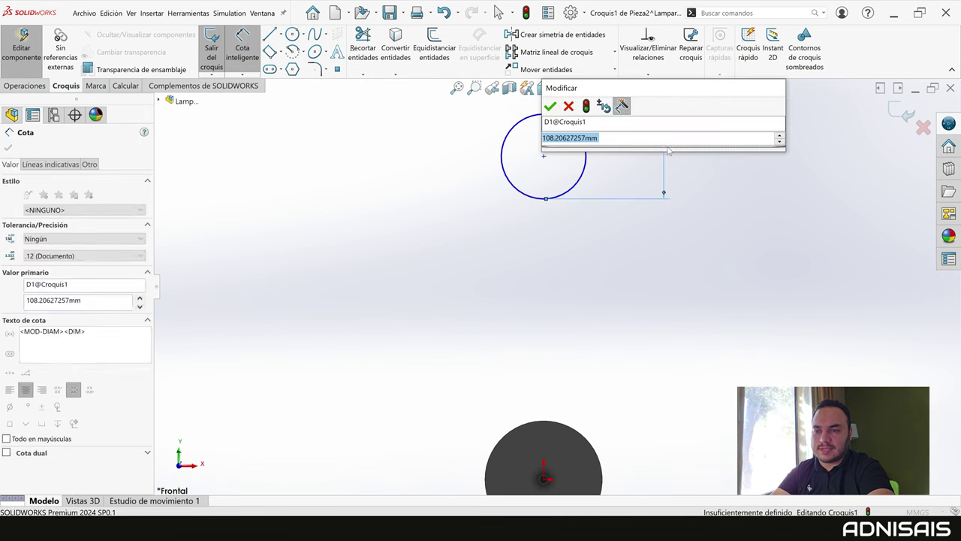
text(=)
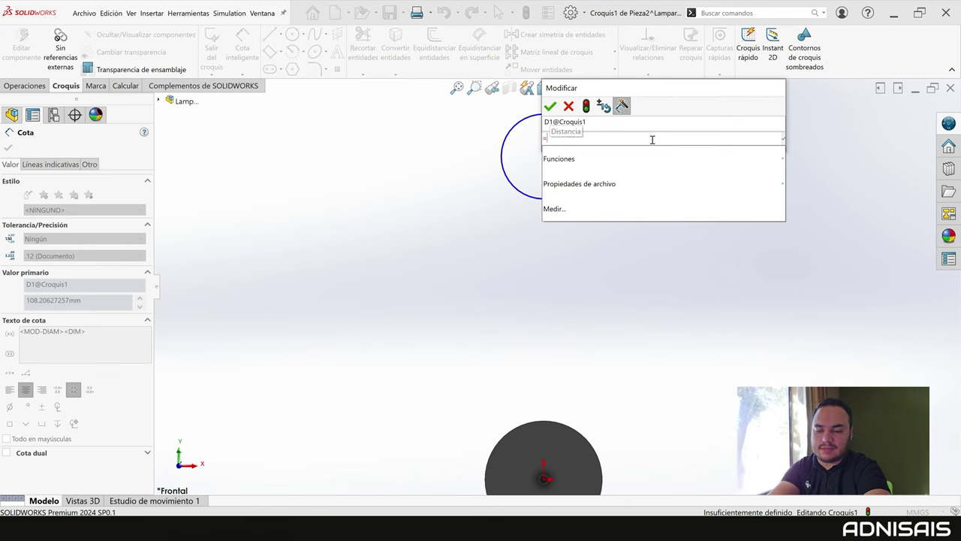
click(159, 101)
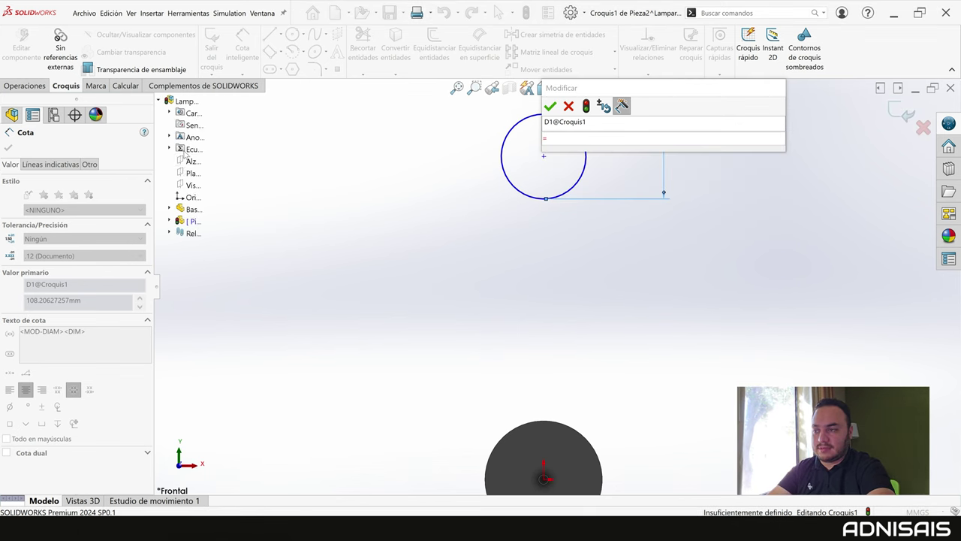
click(170, 148)
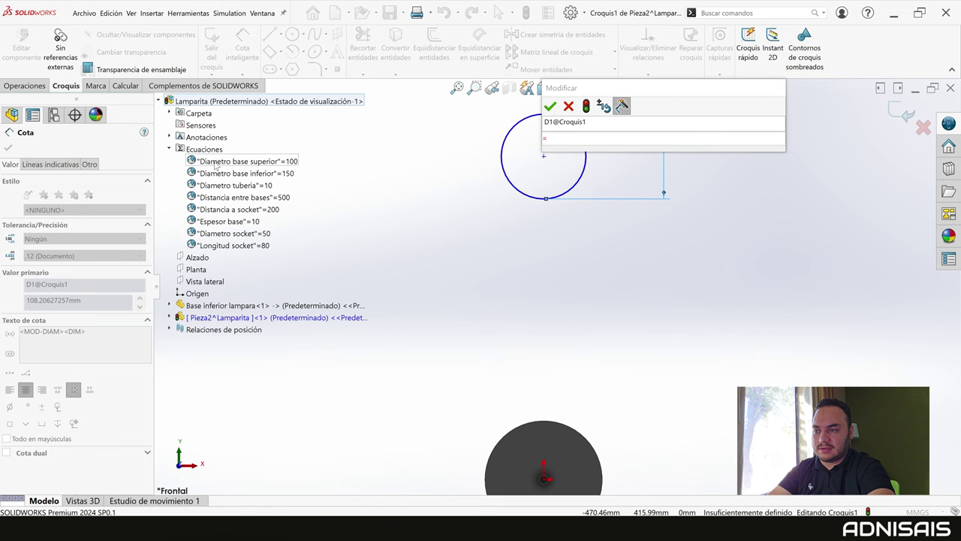
click(217, 164)
click(551, 106)
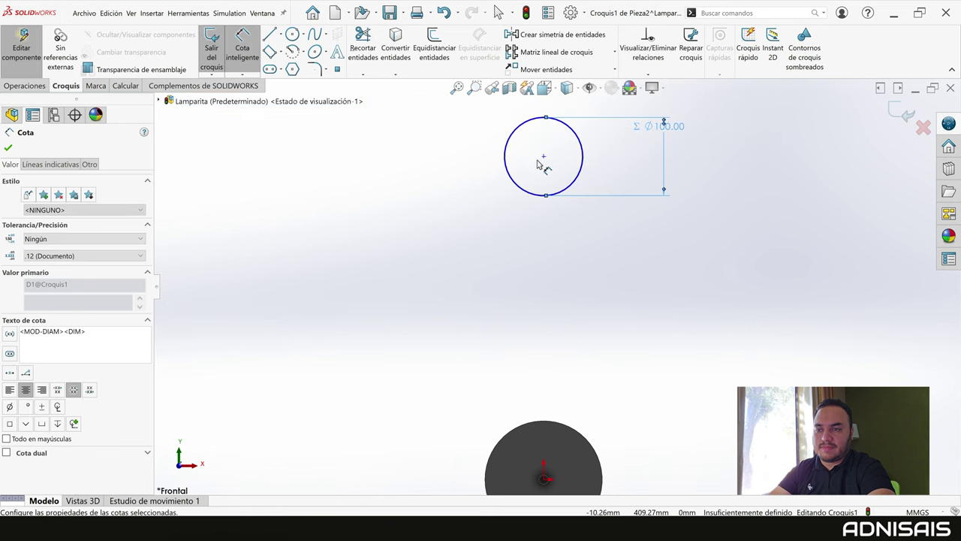
Begin dimensioning the vertical distance from the circle's centre to the assembly origin.
click(543, 156)
scroll(561, 315, up, 1)
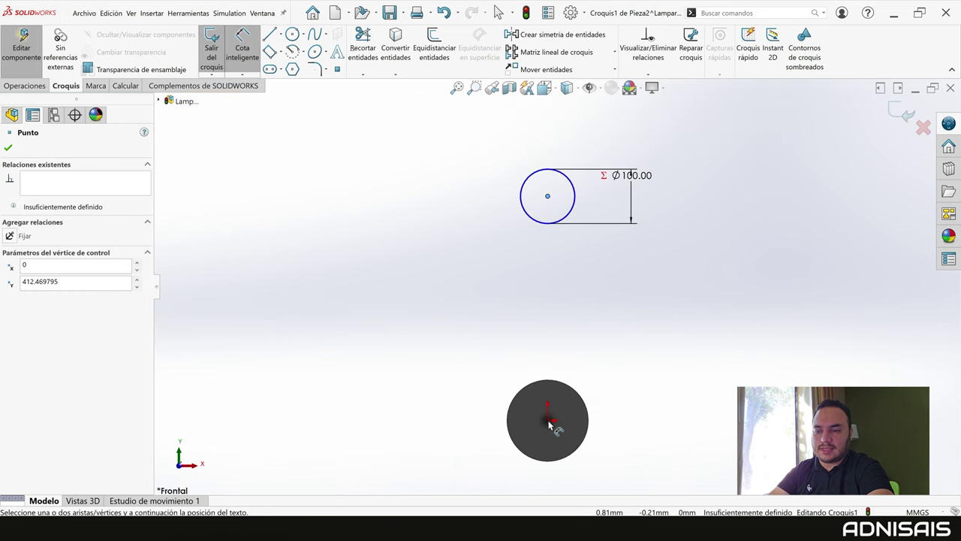
click(160, 100)
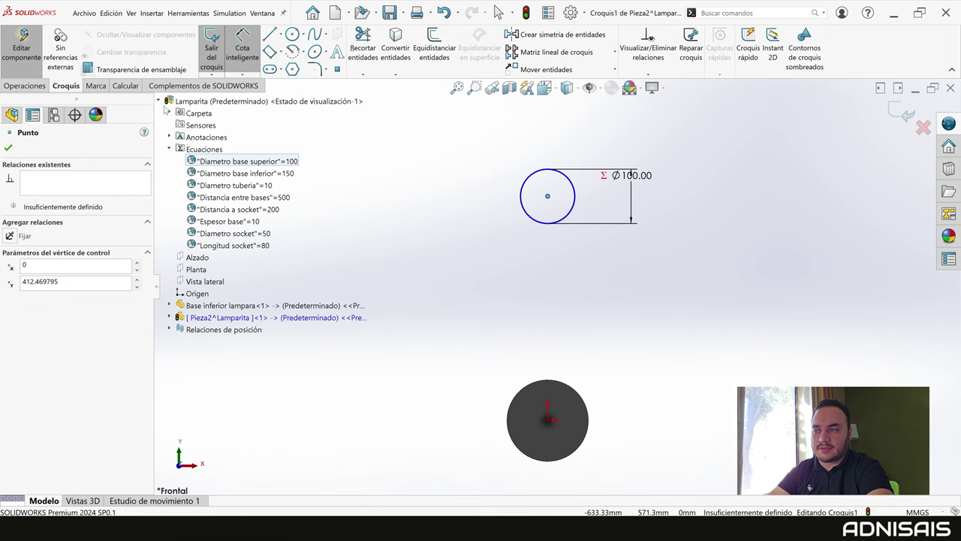
click(194, 294)
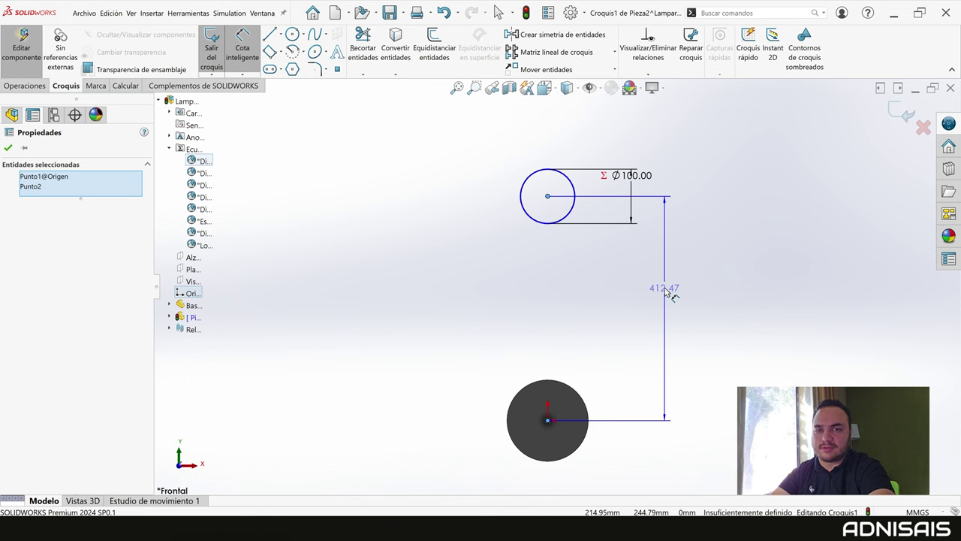
Dimension the circle centre 500 above the origin, linked to Distancia entre bases.
click(665, 291)
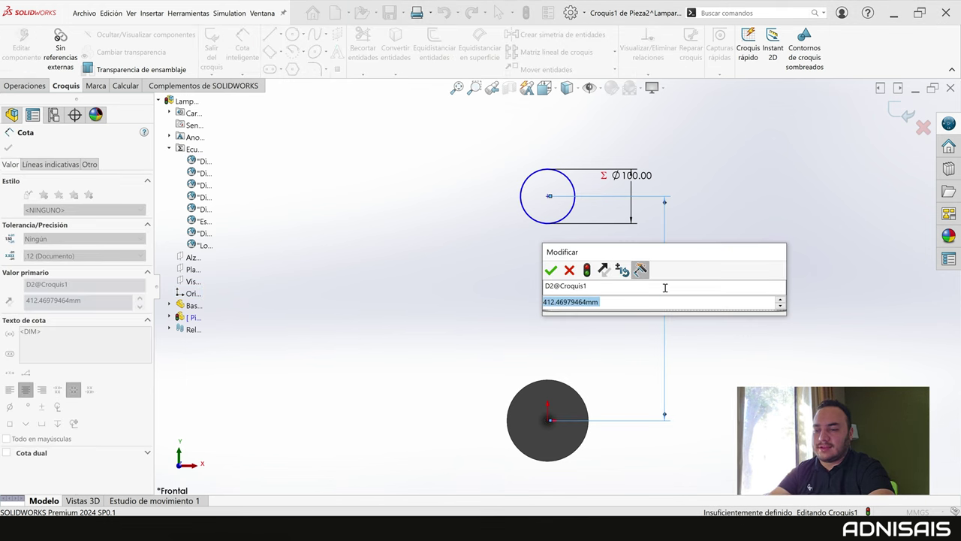
text(=)
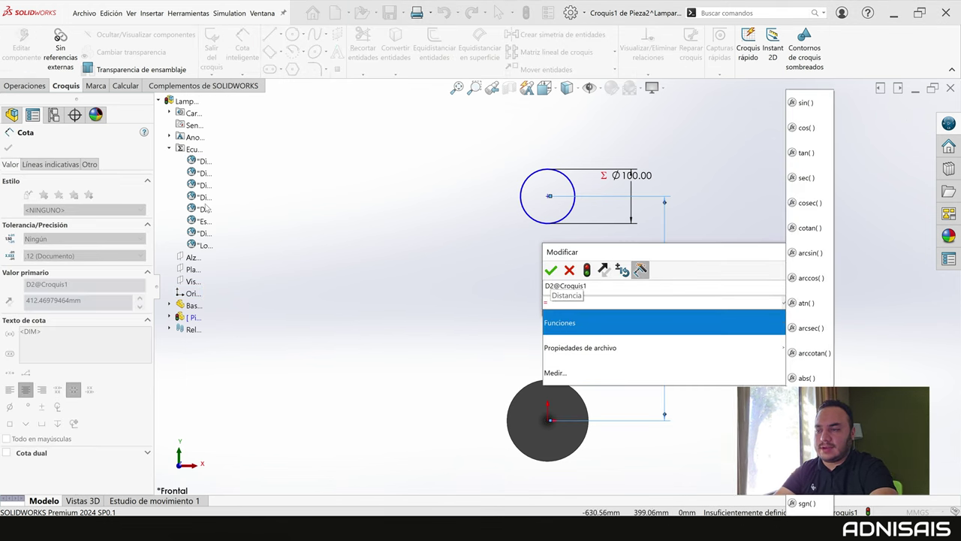
click(203, 197)
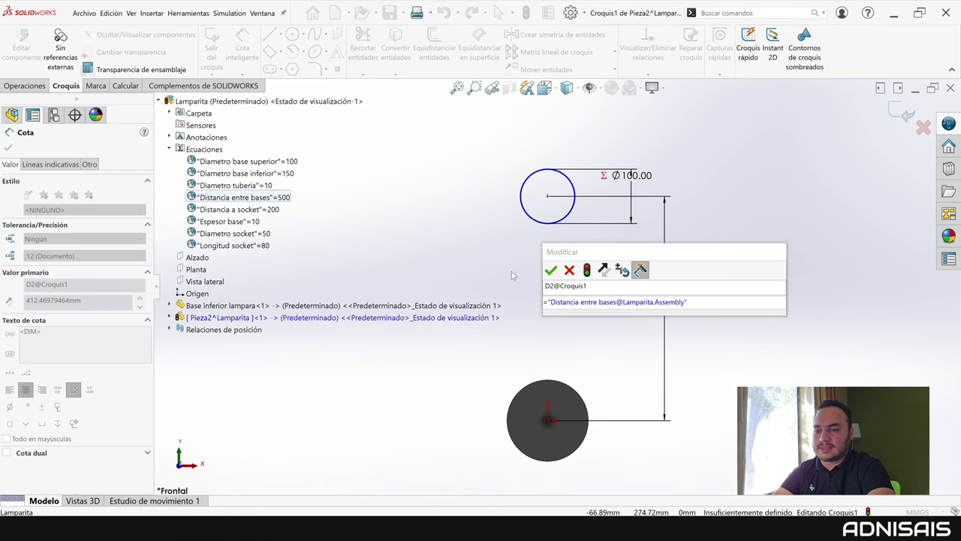
click(551, 270)
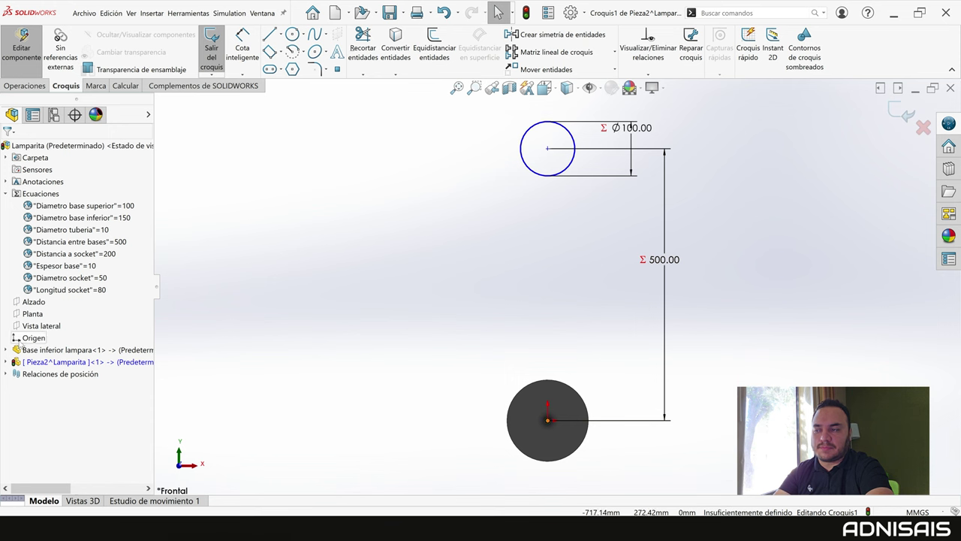
Add a Vertical relation between the circle centre and the origin.
click(27, 339)
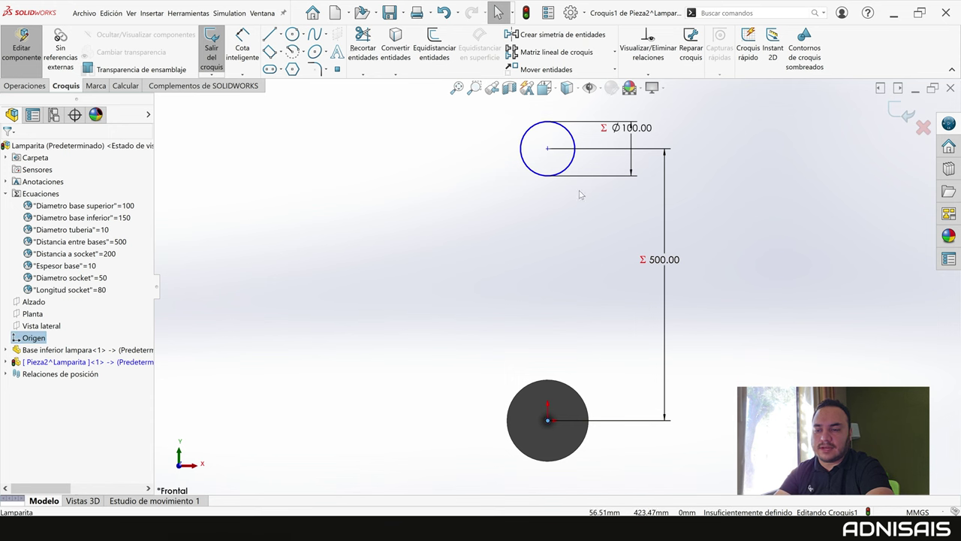
ctrl+click(548, 150)
click(563, 133)
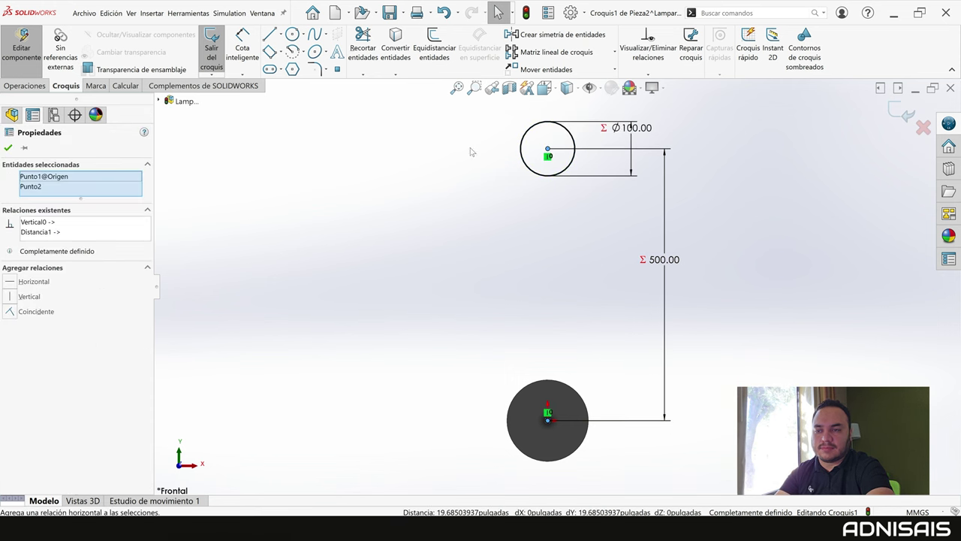
click(433, 160)
click(25, 86)
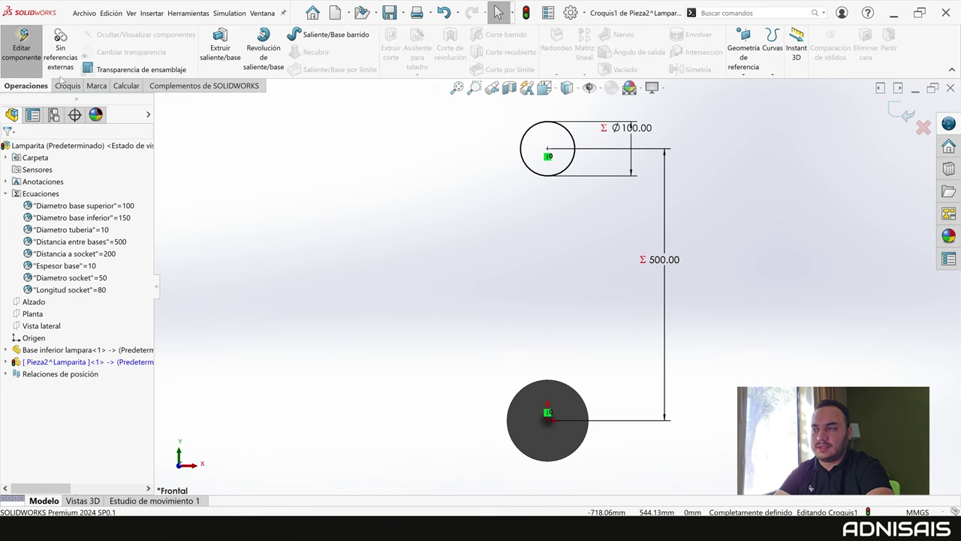
Extrude the top circle into a disc with depth set to Espesor base.
click(220, 41)
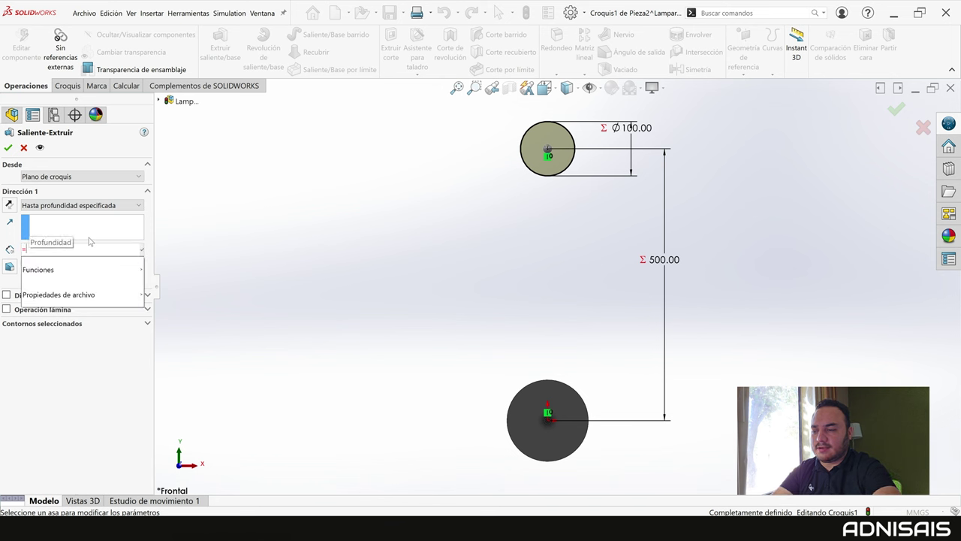
text(=)
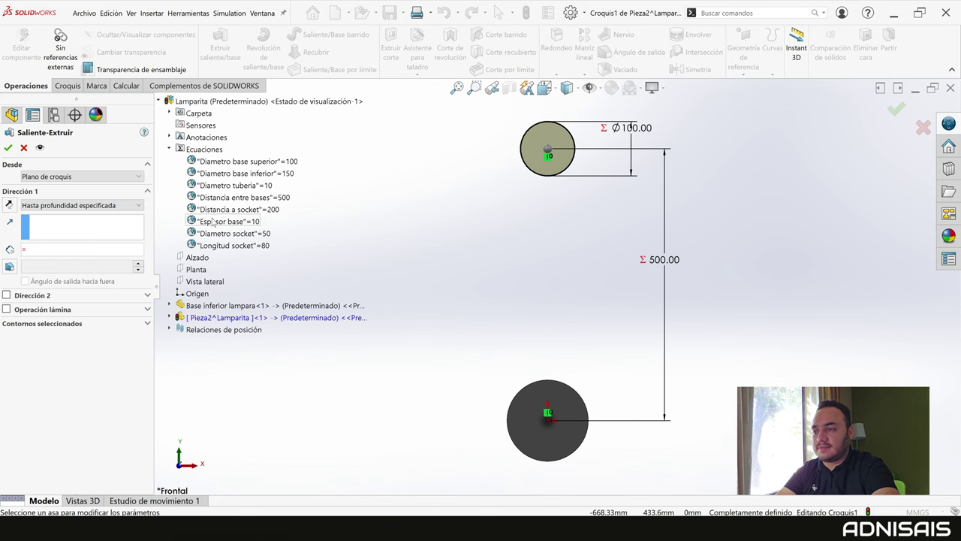
click(214, 222)
click(9, 148)
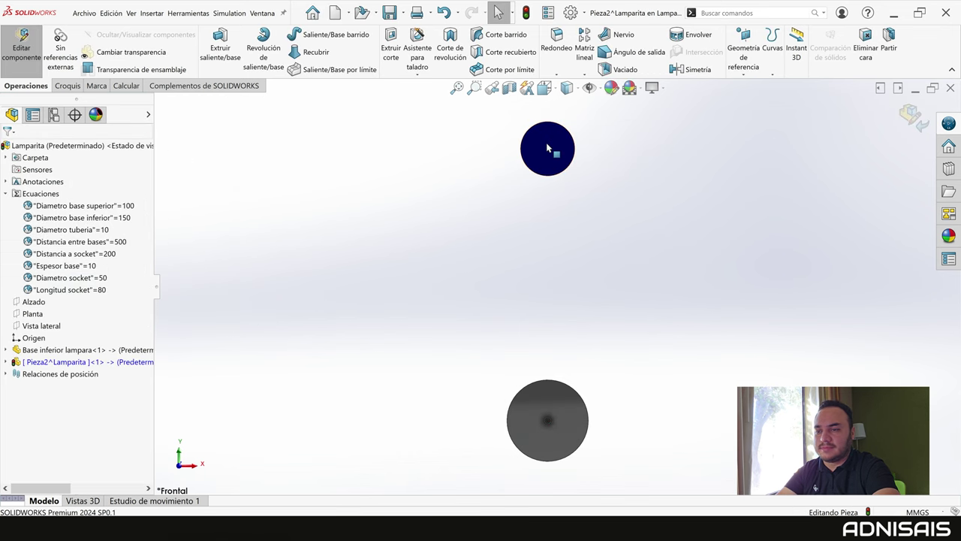
Sketch two concentric circles on the top disc's front face.
scroll(553, 151, down, 3)
mouse_move(579, 193)
middle_down()
mouse_move(543, 213)
mouse_move(557, 202)
middle_up()
click(560, 194)
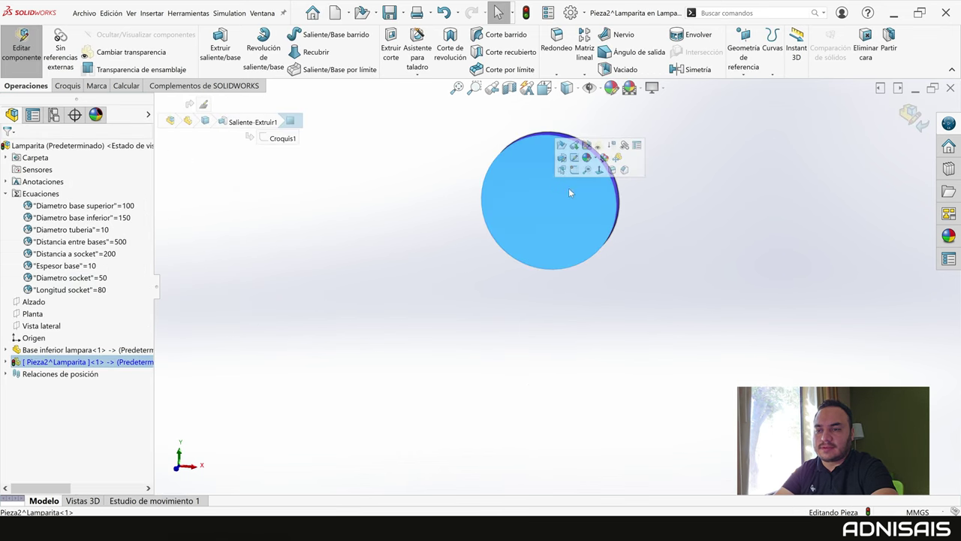
click(571, 176)
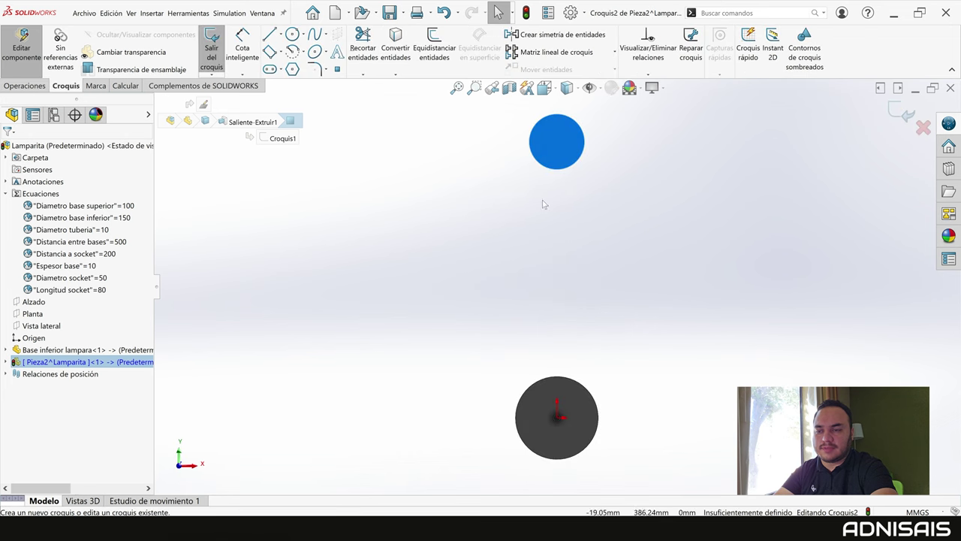
key(c)
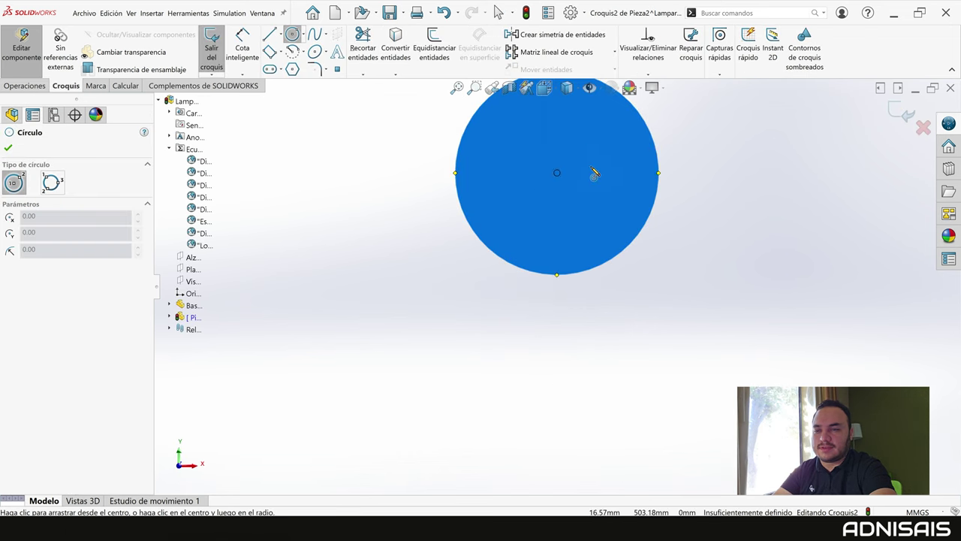
click(556, 174)
click(578, 173)
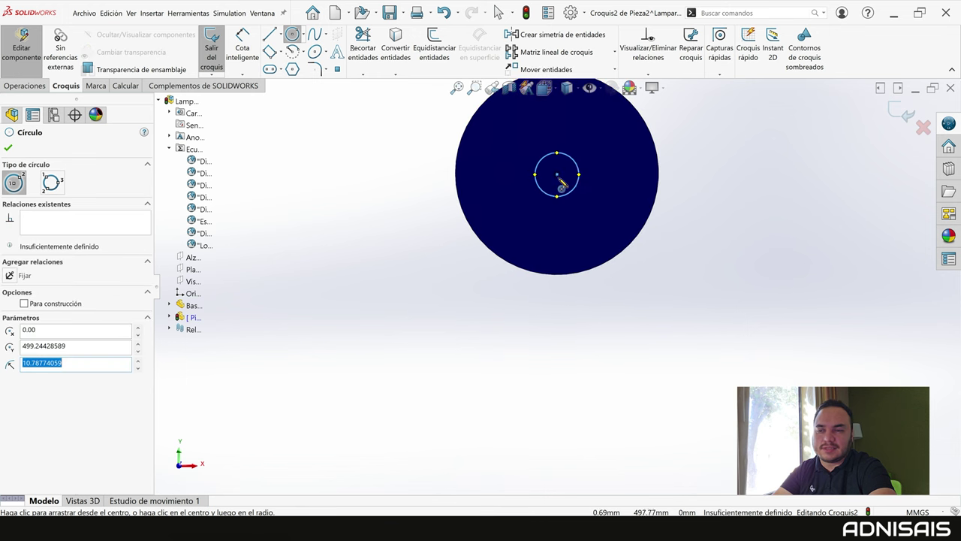
click(556, 174)
click(568, 173)
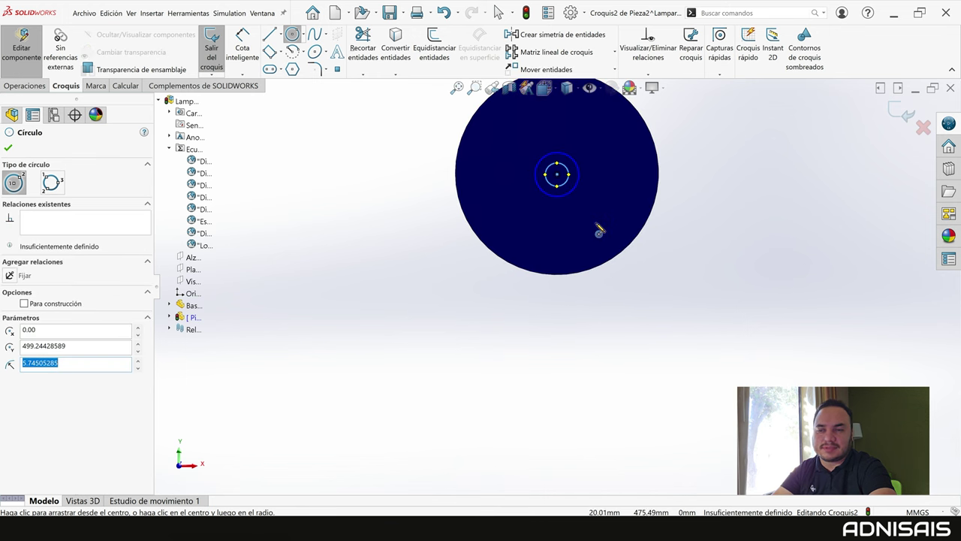
Dimension the outer circle to Diametro tuberia (Ø10) and the inner circle to 2.
key(d)
scroll(611, 167, down, 1)
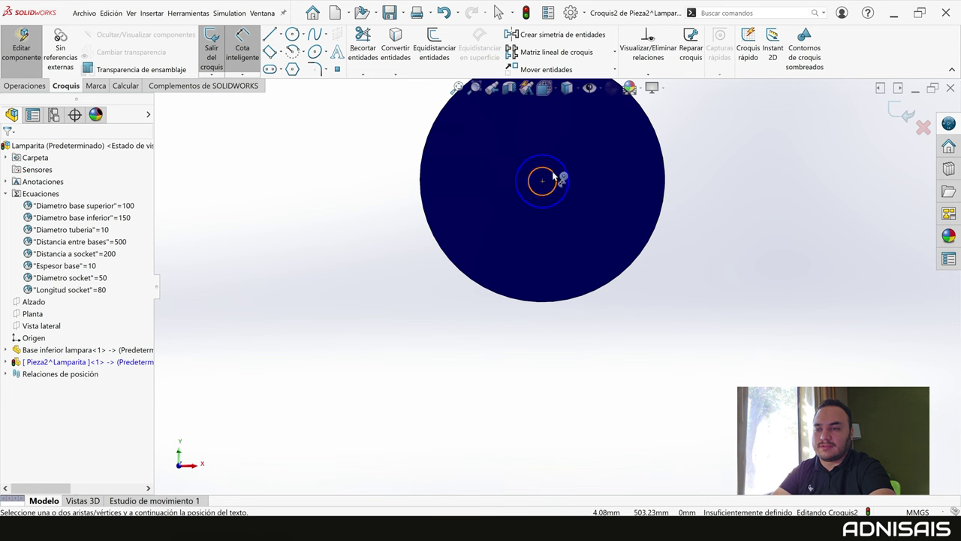
click(558, 175)
click(724, 131)
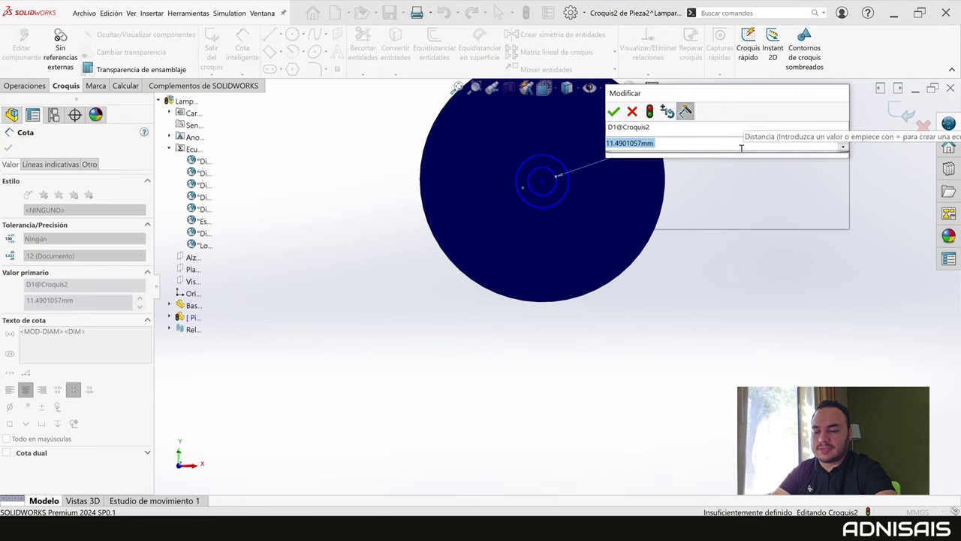
text(=)
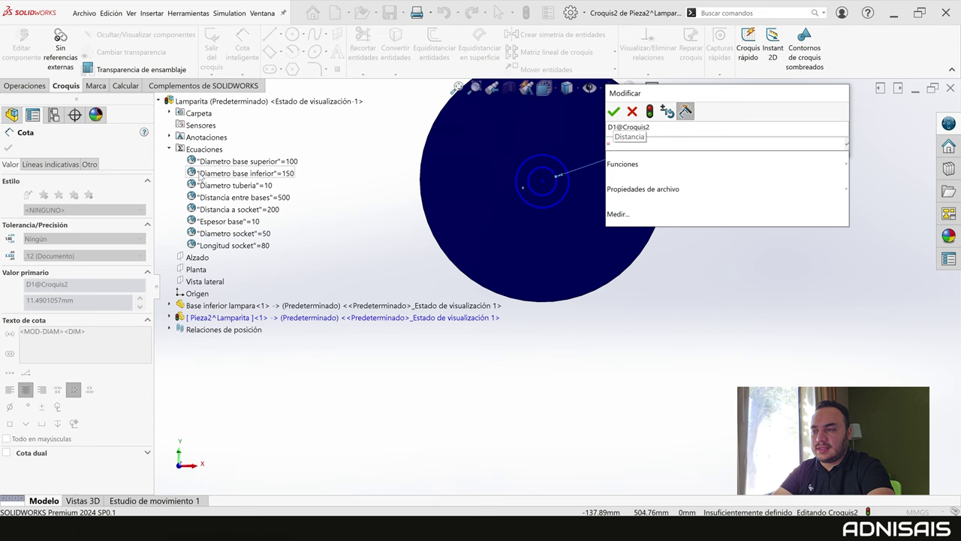
click(199, 186)
click(614, 111)
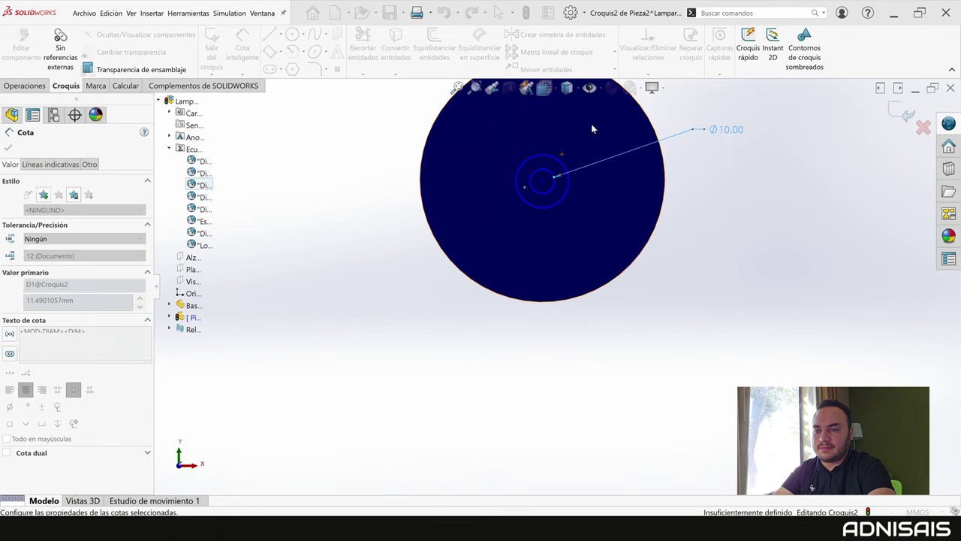
click(552, 212)
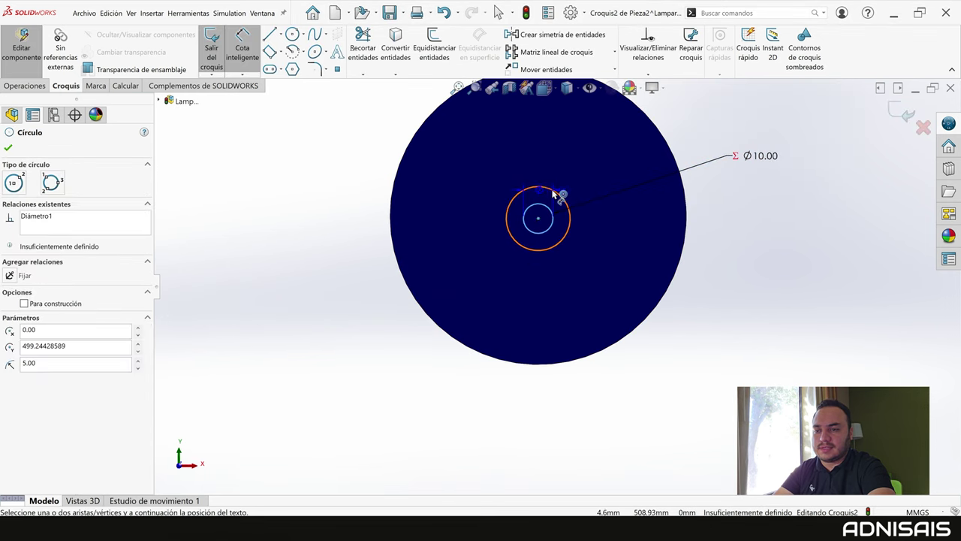
click(652, 230)
text(2)
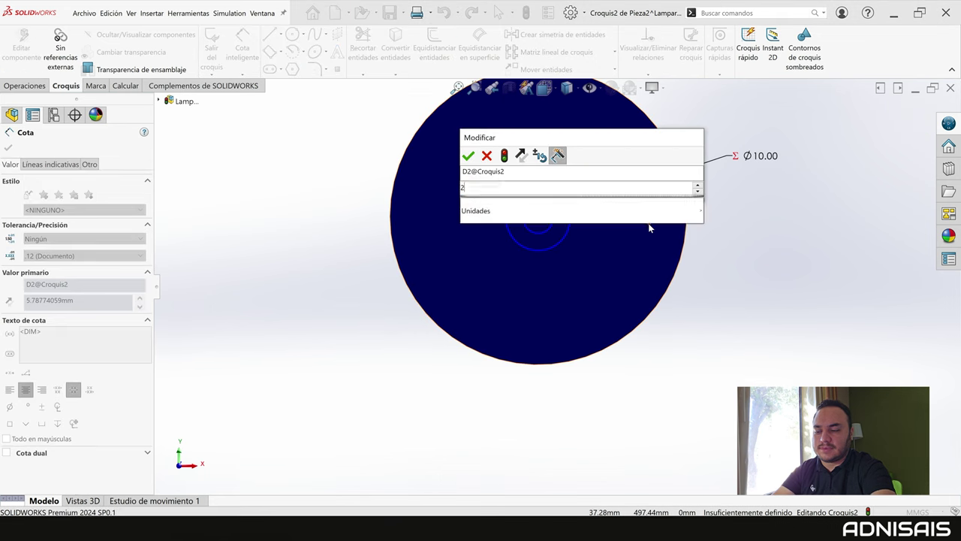
key(Return)
key(Escape)
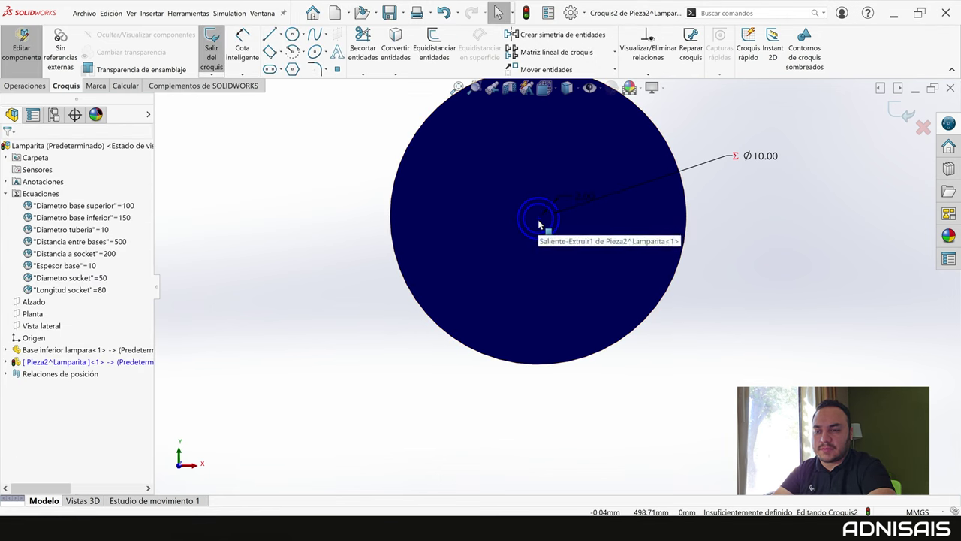
Snap the circles' centre point onto the disc centre.
mouse_move(538, 222)
mouse_down()
mouse_move(444, 336)
mouse_move(538, 226)
mouse_up()
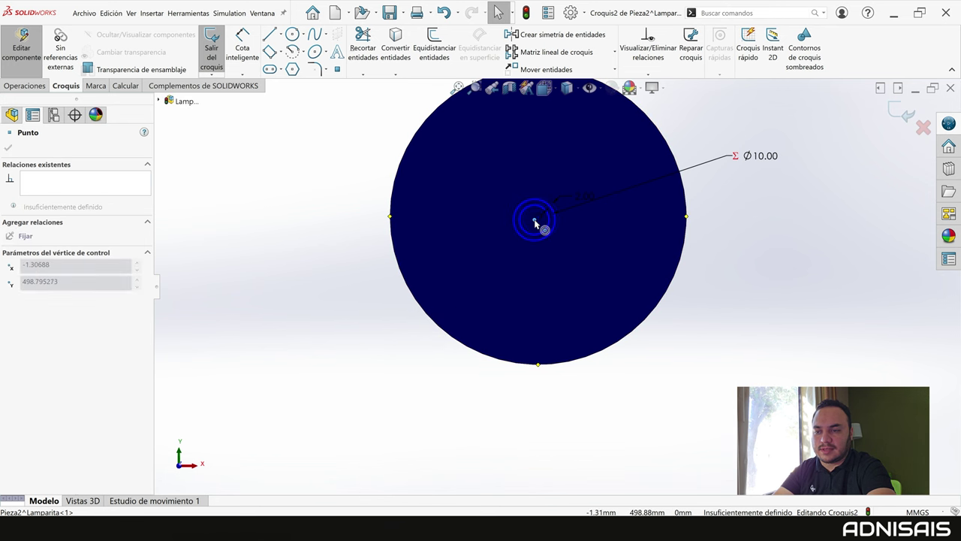
drag(539, 225, 539, 218)
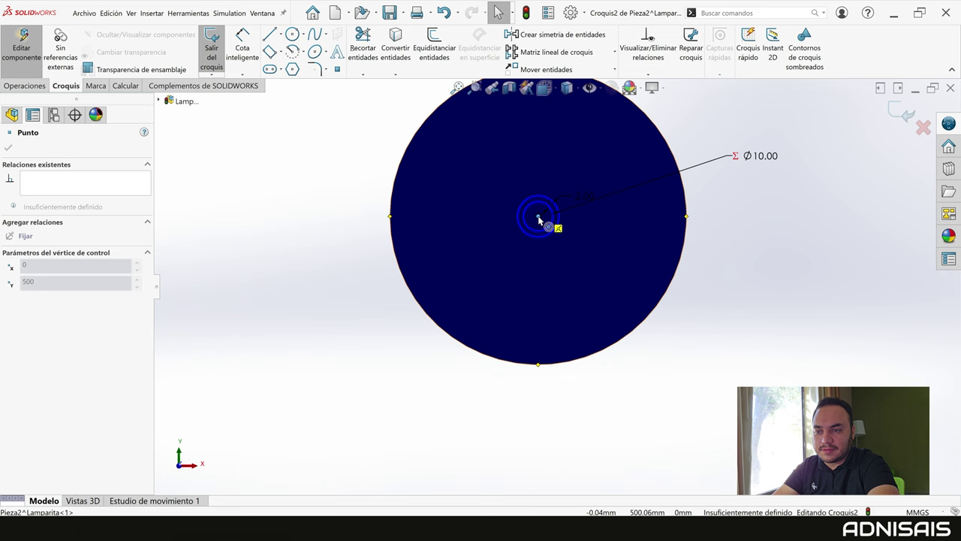
drag(539, 219, 538, 219)
click(731, 282)
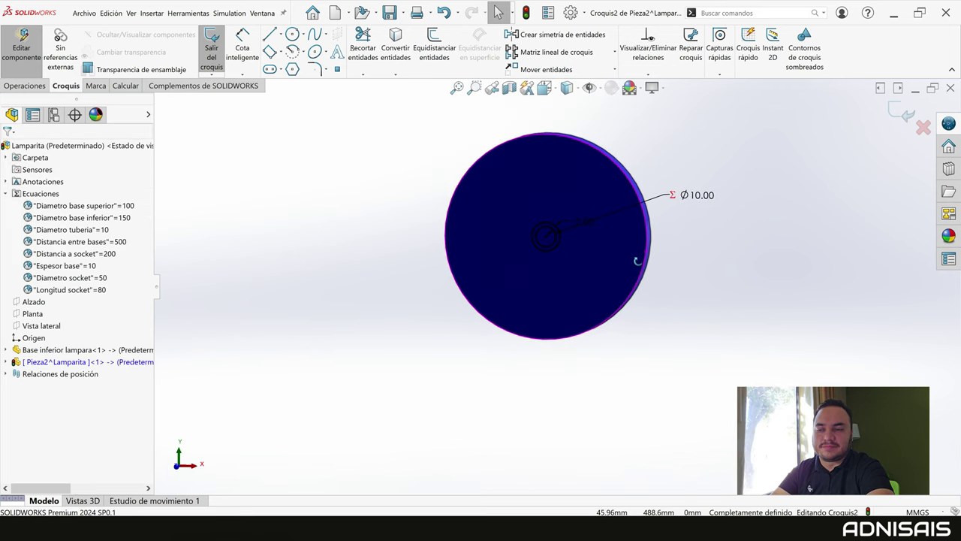
Apply a different scene background to the viewport.
click(639, 87)
click(642, 121)
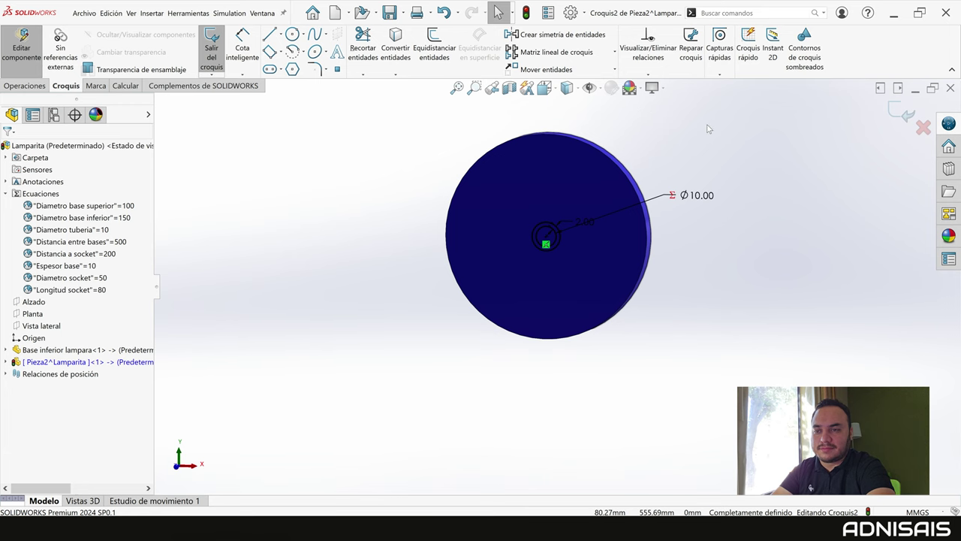
click(25, 86)
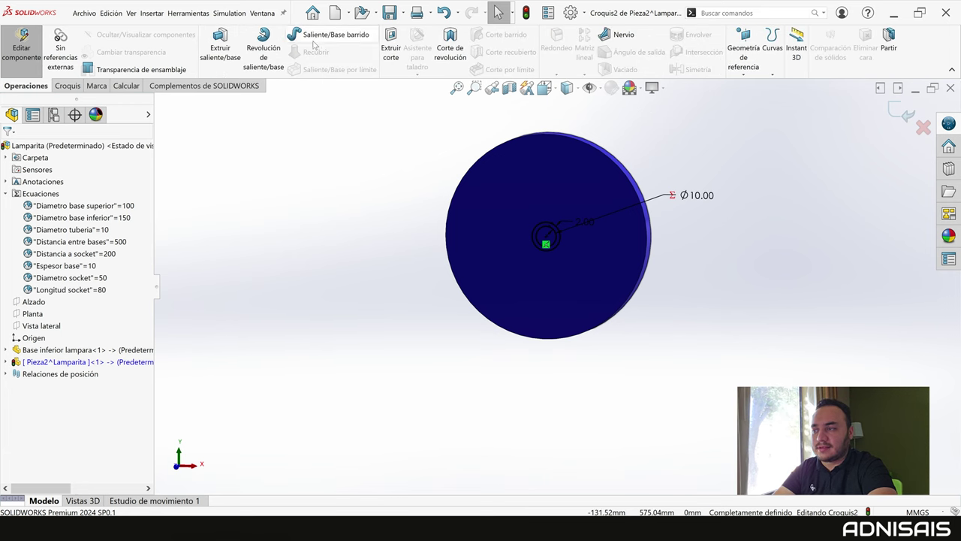
Extrude the disc sketch to the Espesor base depth.
click(220, 46)
text(=)
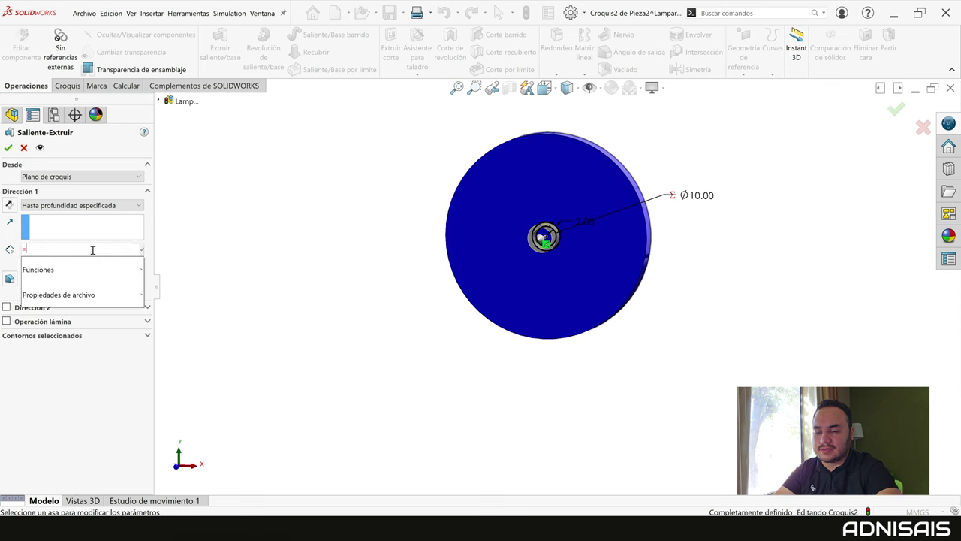
click(159, 100)
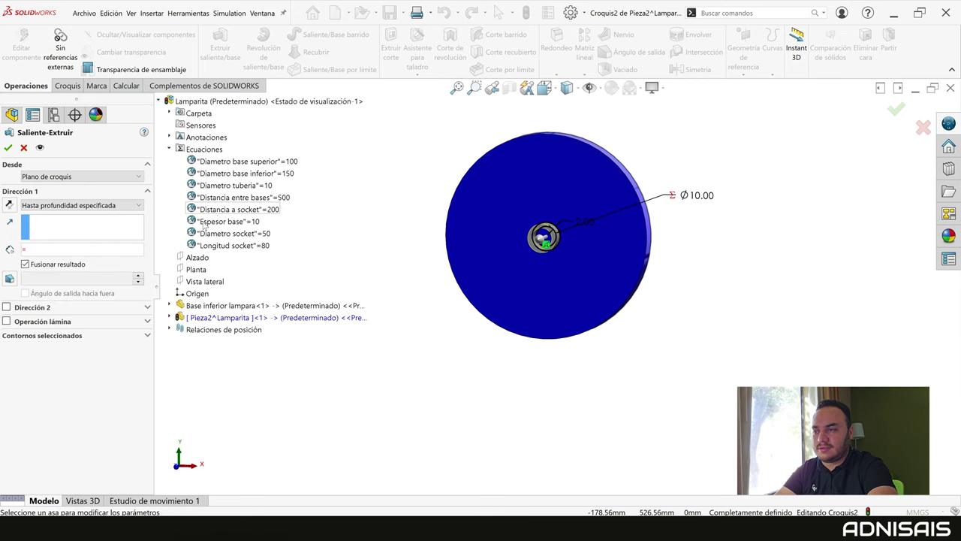
click(215, 222)
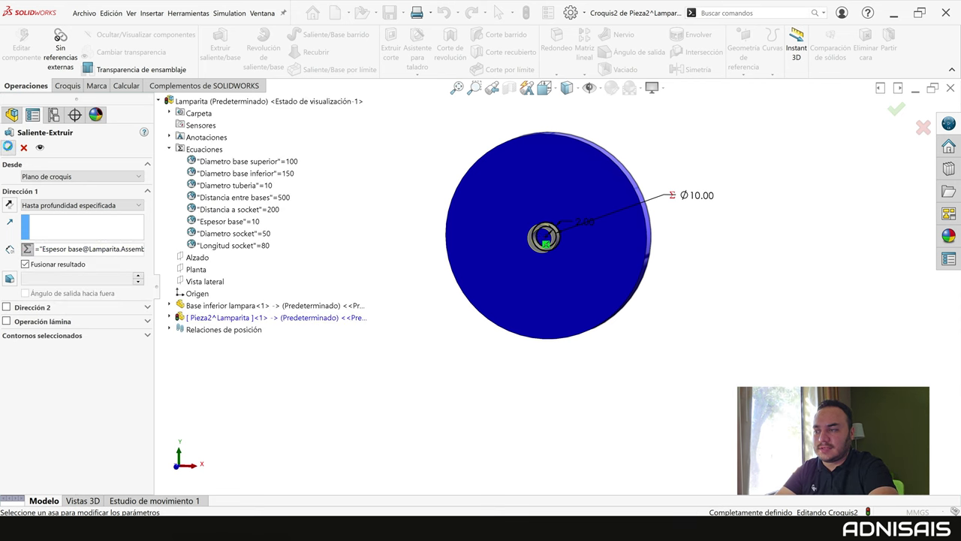
key(Return)
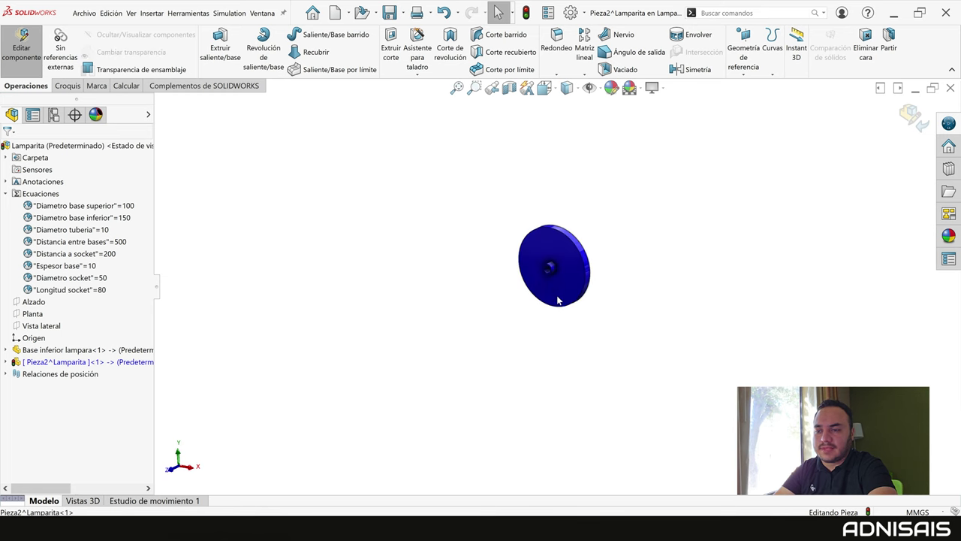
Return to the assembly and rename Pieza2 to 'Base superior lampara'.
click(913, 116)
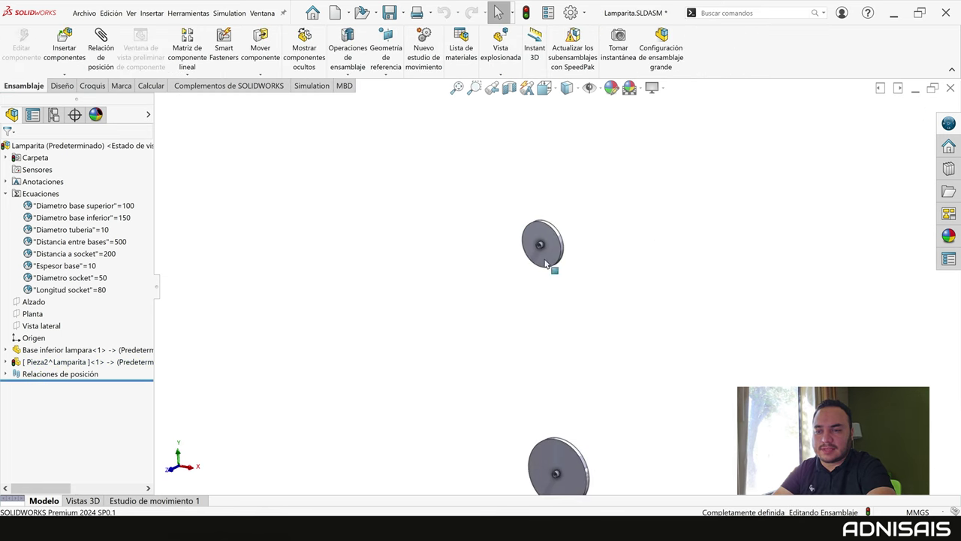
click(60, 365)
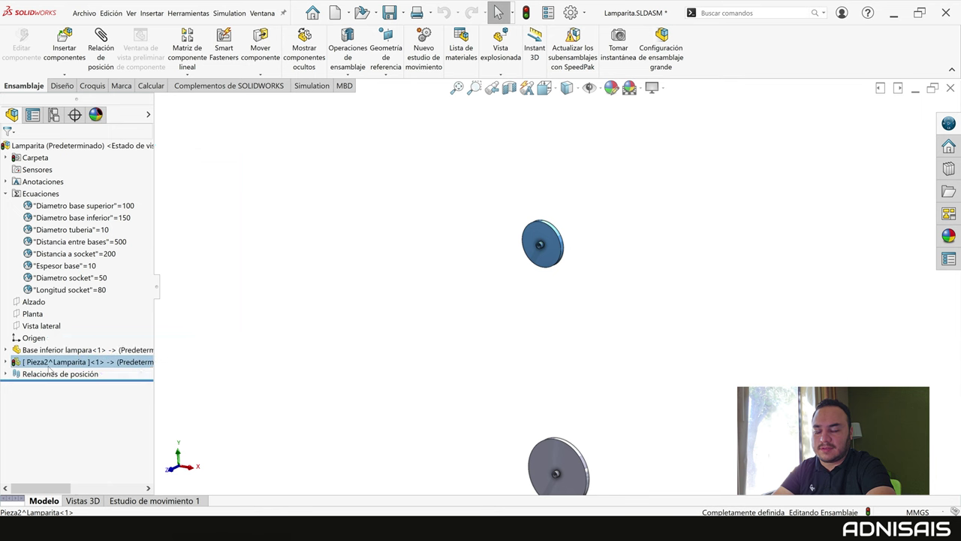
click(49, 363)
text(Base supe)
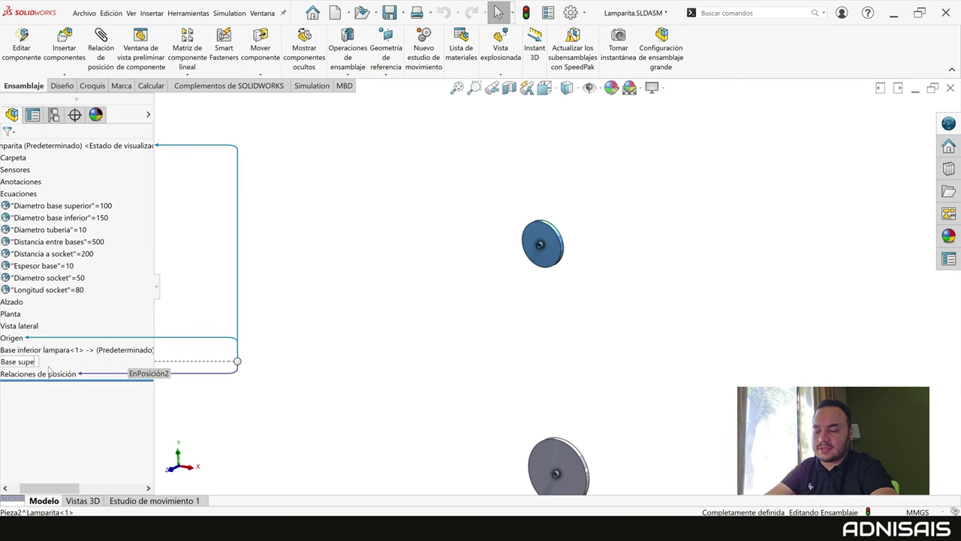
text(rior lampara)
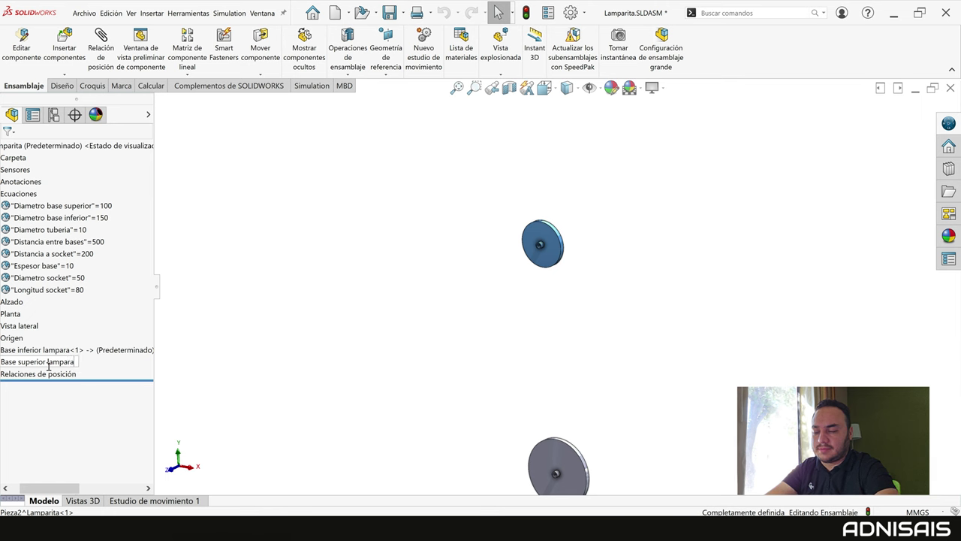
key(Return)
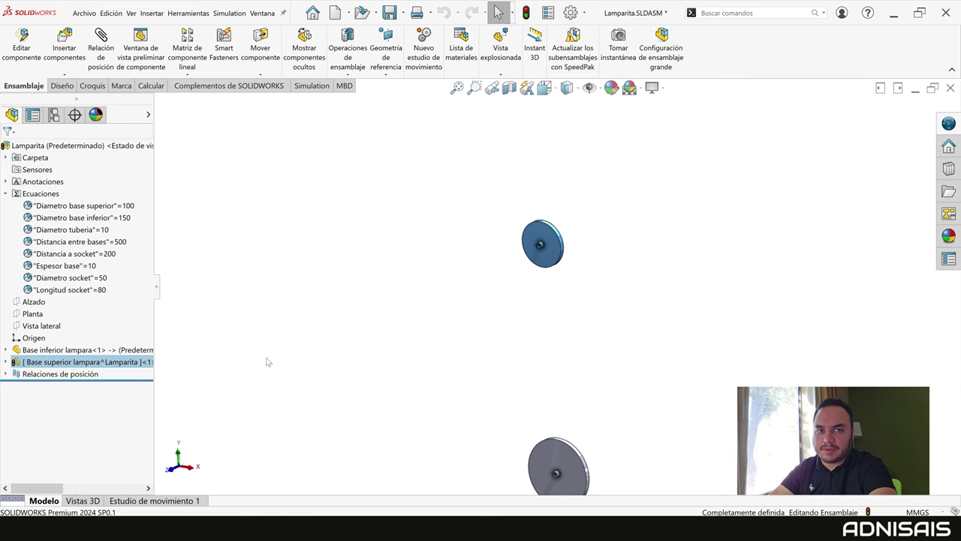
click(365, 350)
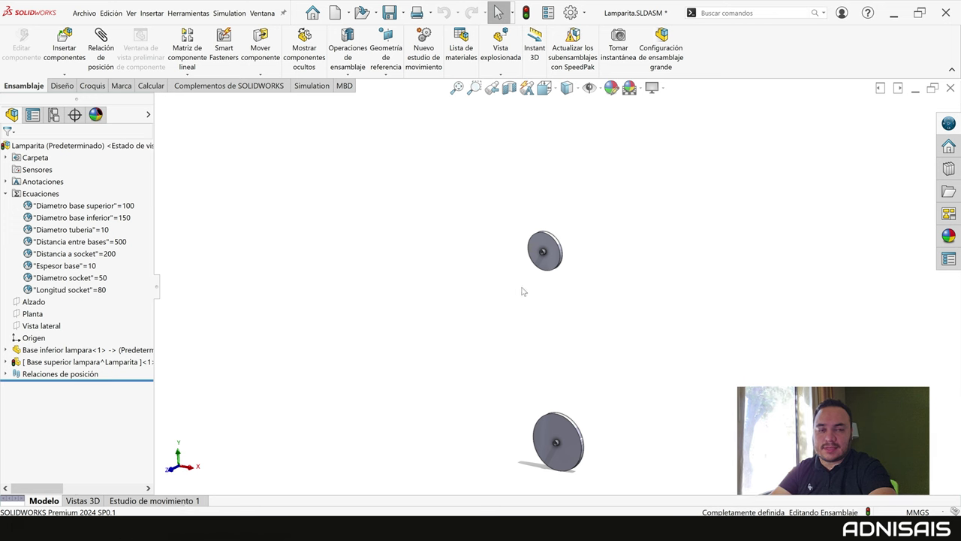
Insert a new blank part on the Alzado plane and exit its automatic sketch.
click(66, 76)
click(75, 98)
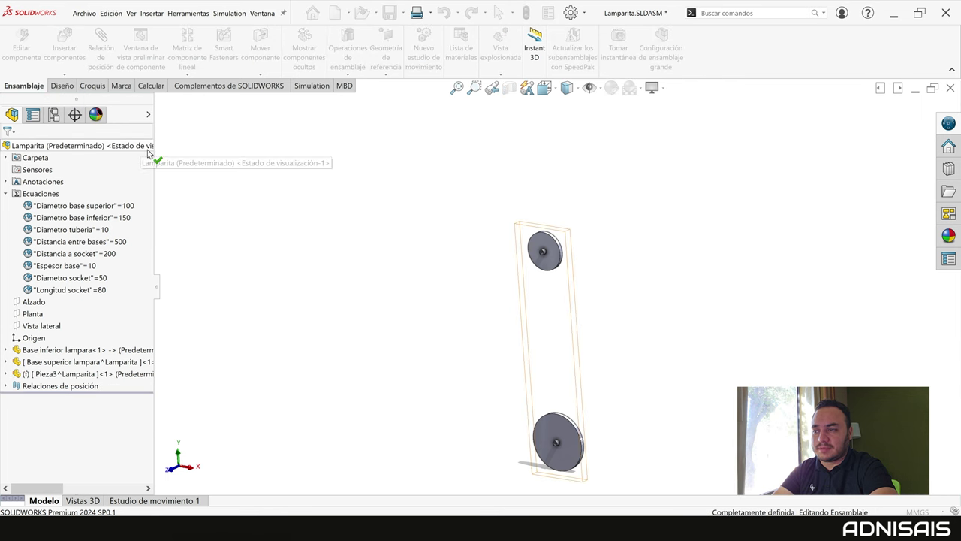
click(34, 301)
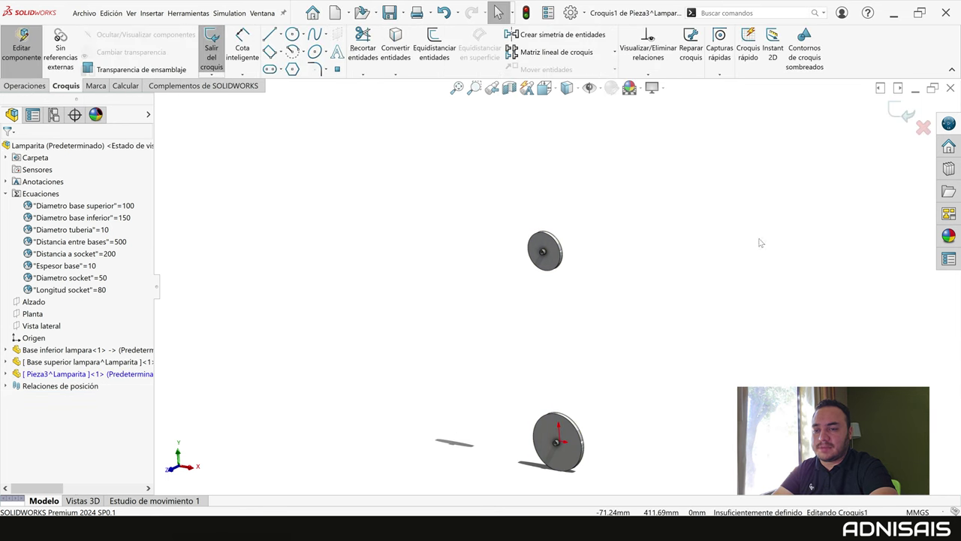
click(901, 113)
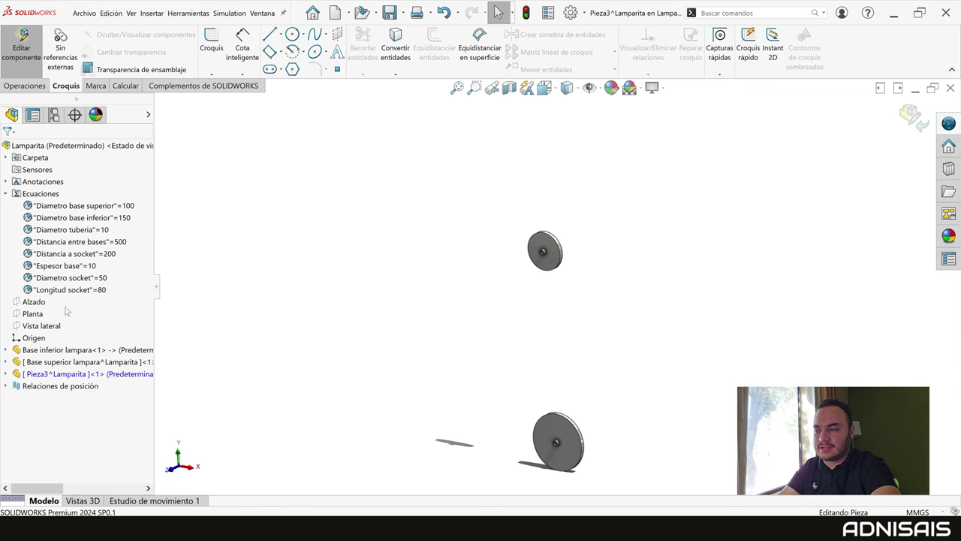
Start a new sketch on Pieza3's Vista lateral plane.
click(45, 328)
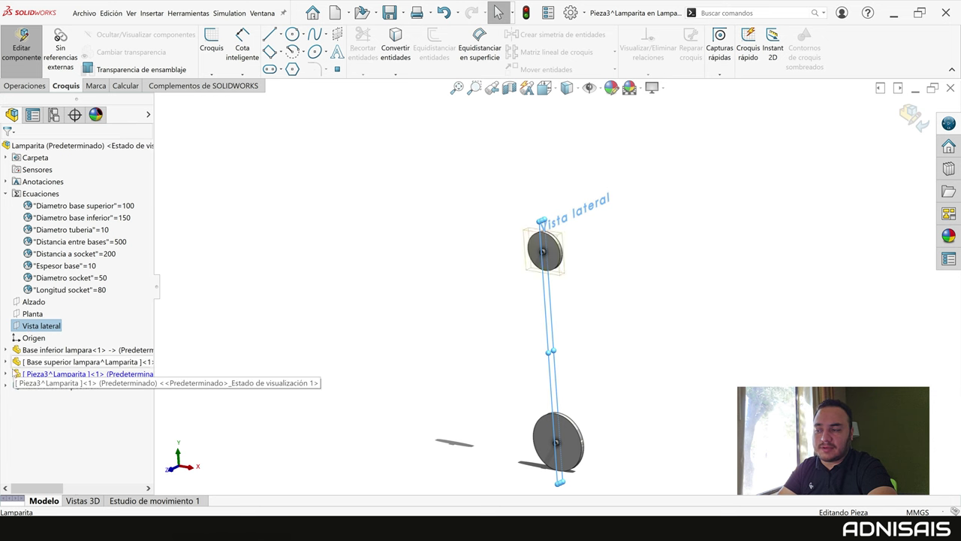
click(6, 373)
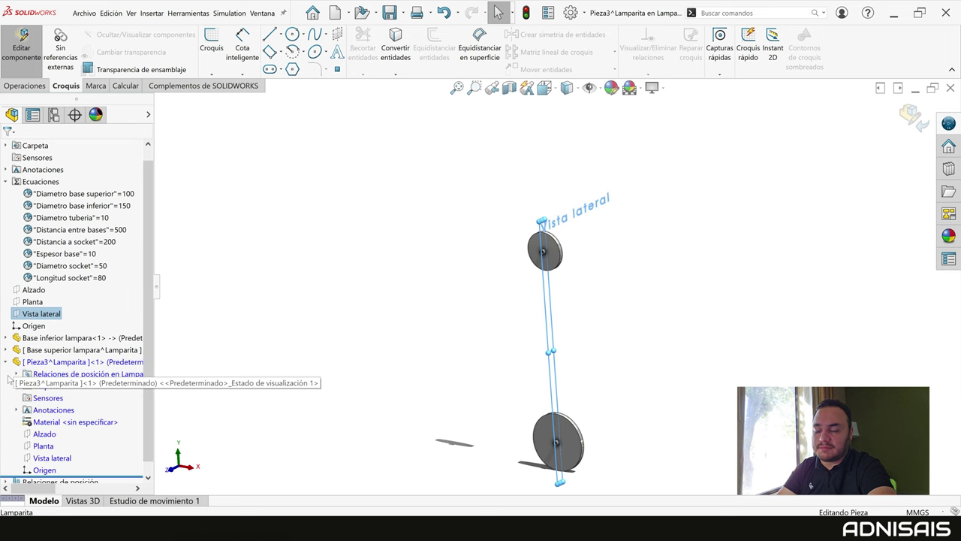
click(47, 458)
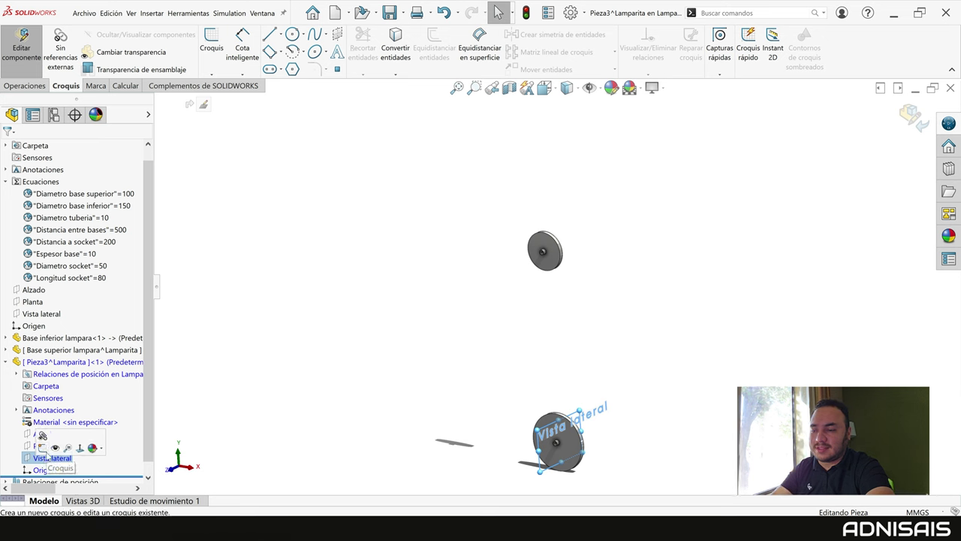
click(212, 38)
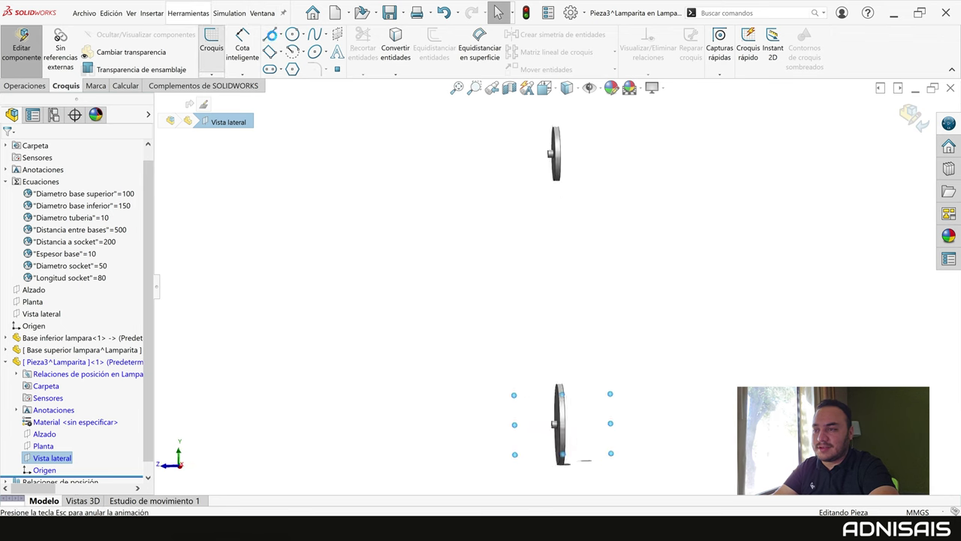
click(268, 34)
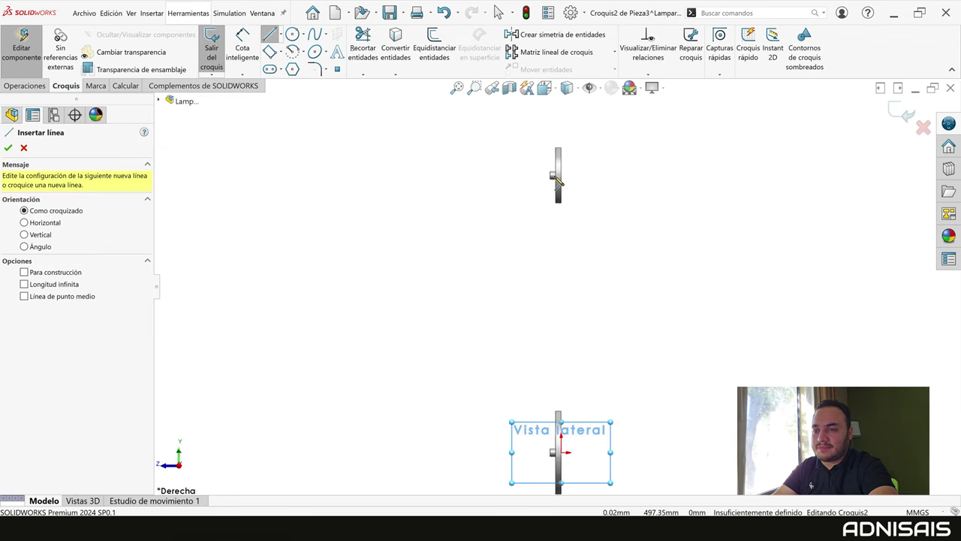
click(597, 88)
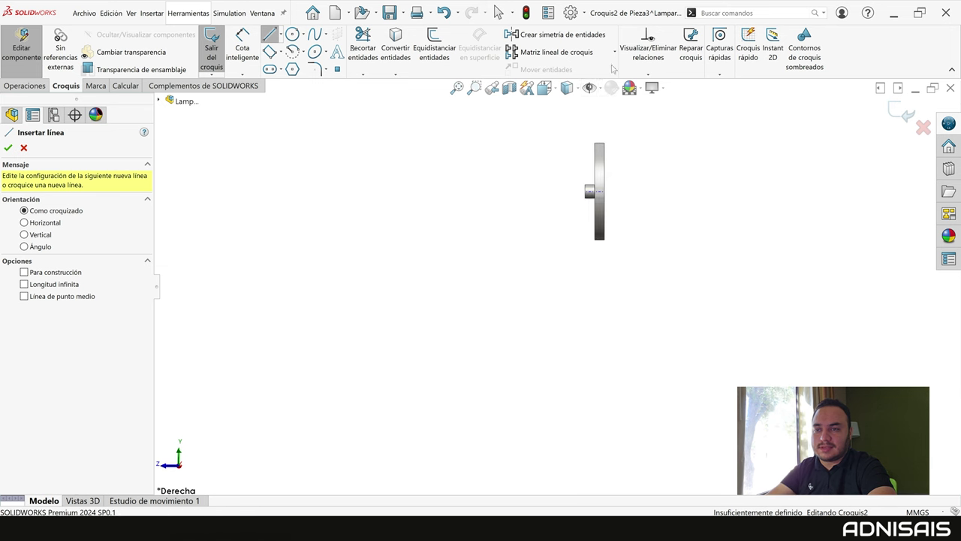
scroll(578, 195, down, 8)
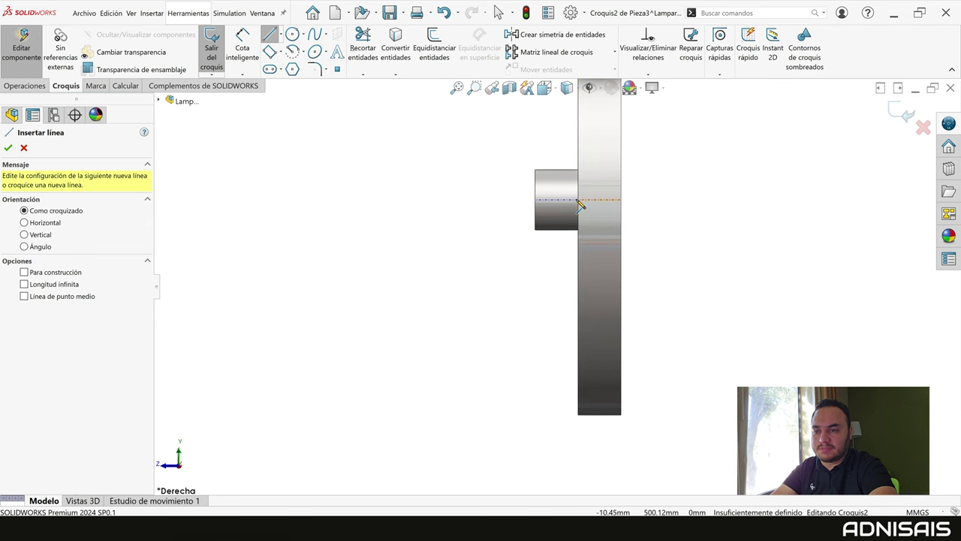
Draw the path: a horizontal line from the disc, a tangent arc, then a vertical line.
click(581, 204)
scroll(578, 203, up, 3)
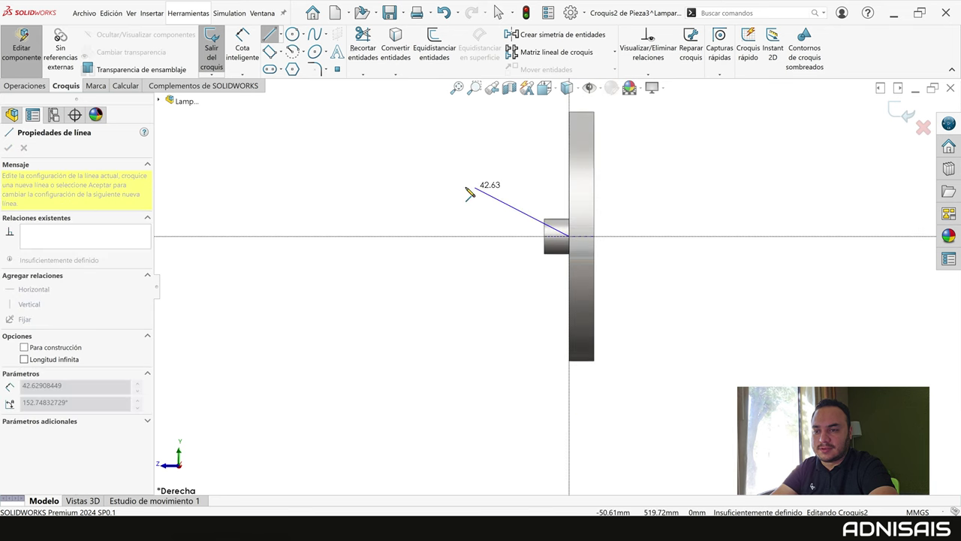
click(407, 233)
scroll(390, 247, up, 3)
scroll(360, 278, up, 3)
key(a)
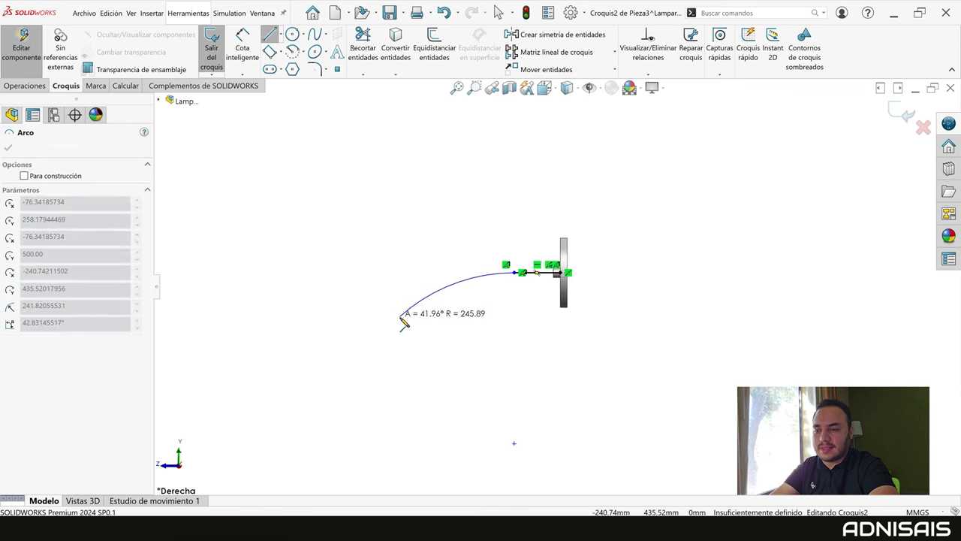
click(447, 346)
scroll(455, 353, up, 5)
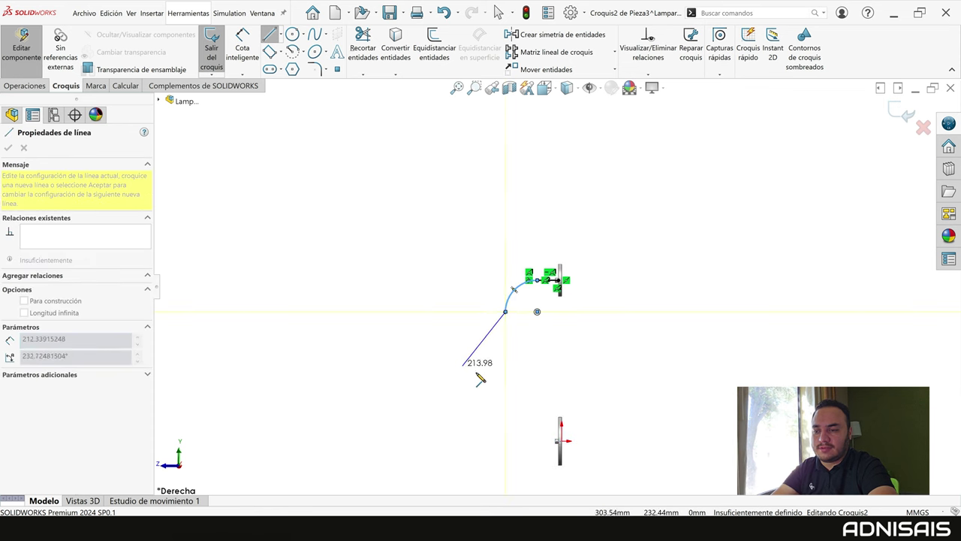
click(535, 439)
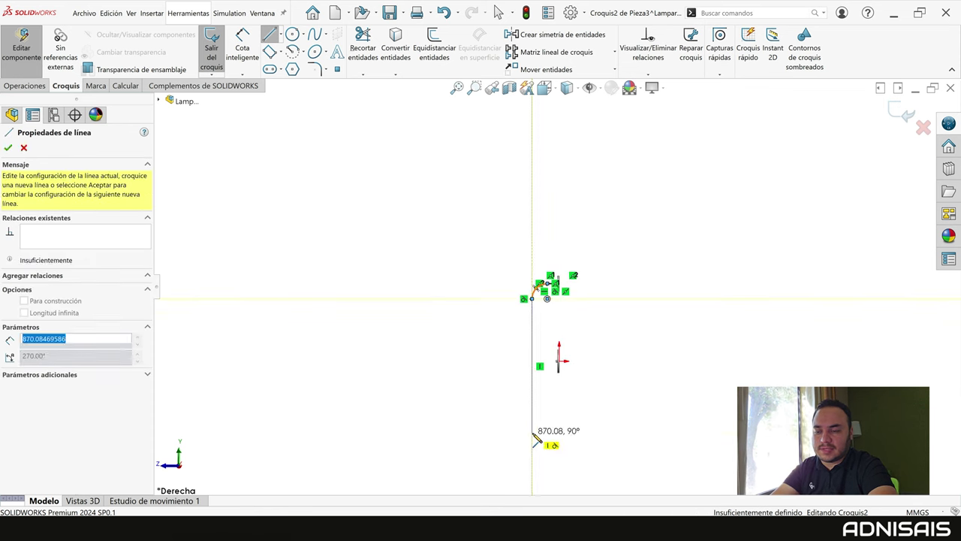
scroll(582, 306, down, 3)
key(Escape)
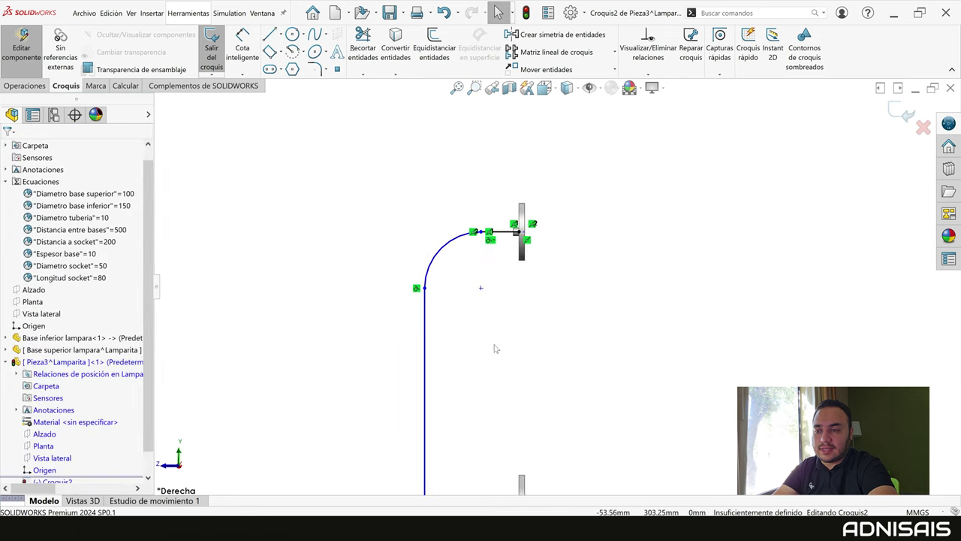
Dimension the arc radius to 50 and exit the path sketch.
right_drag(495, 349, 478, 272)
click(451, 245)
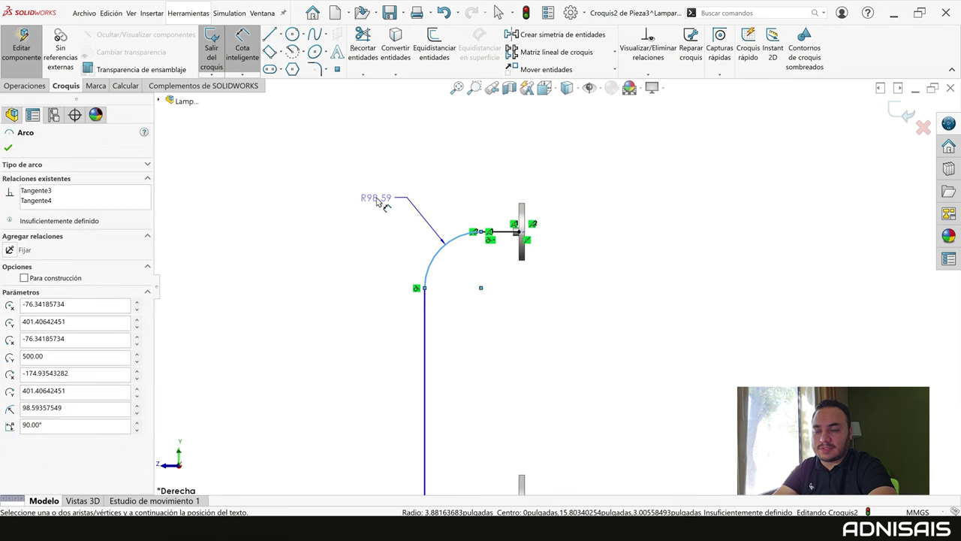
click(378, 200)
text(50)
key(Return)
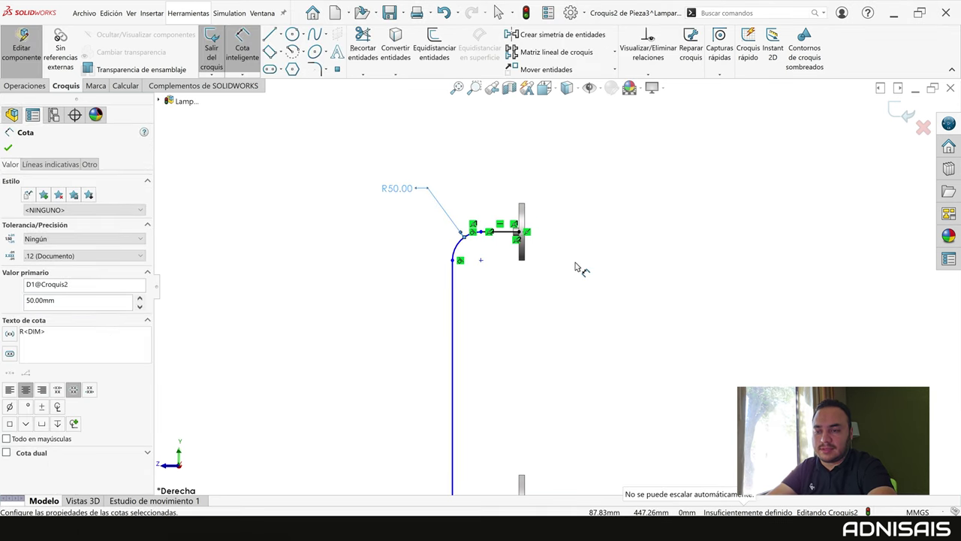
key(Escape)
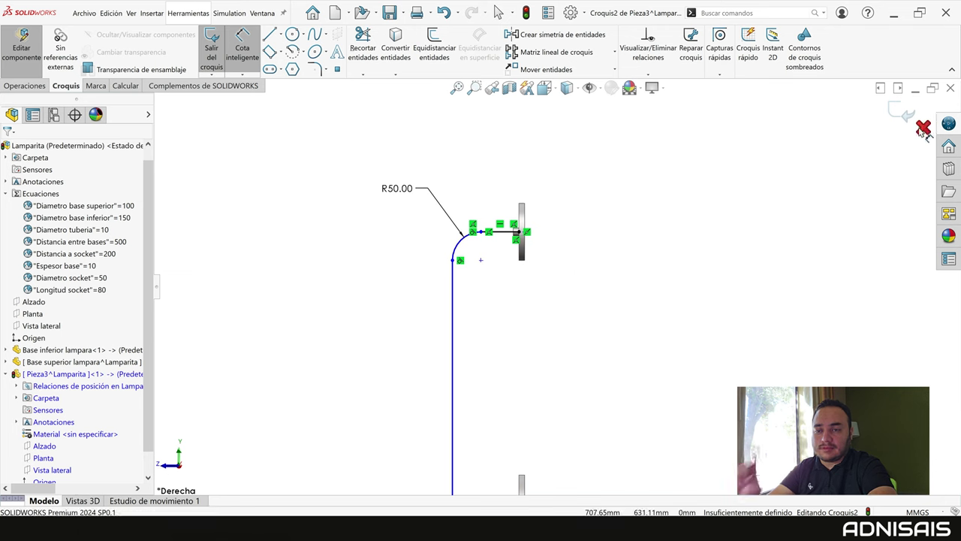
click(905, 114)
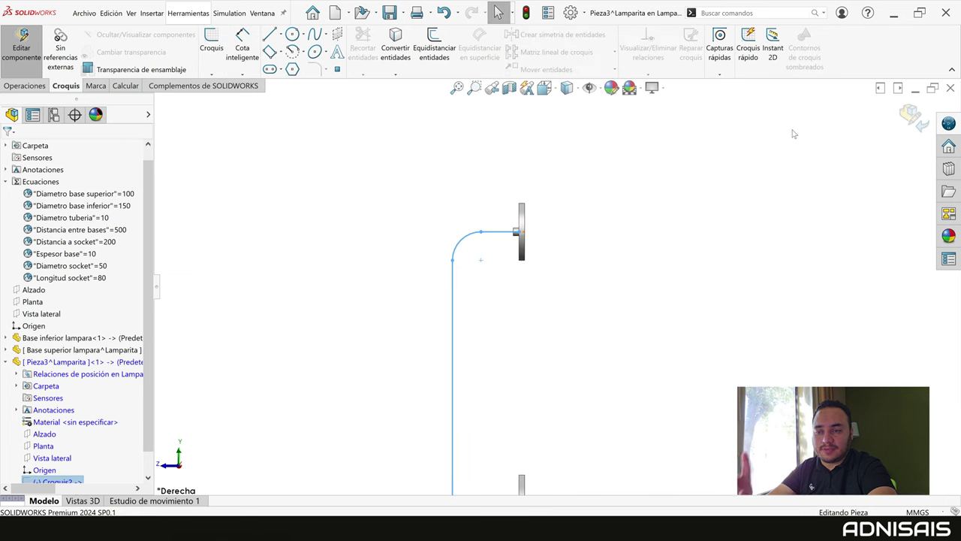
Add the global variable Altura tubo = 150 in the assembly's equations manager.
right_click(44, 182)
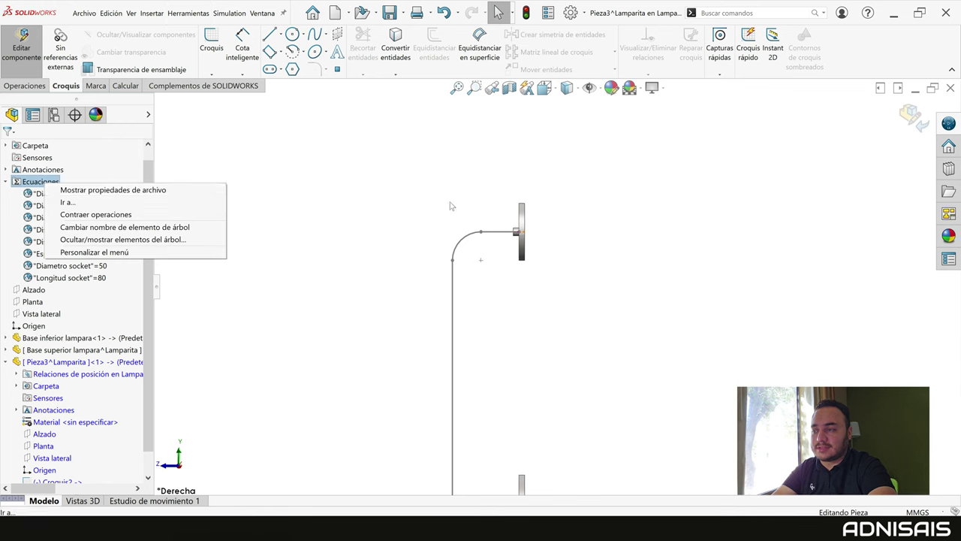
click(910, 114)
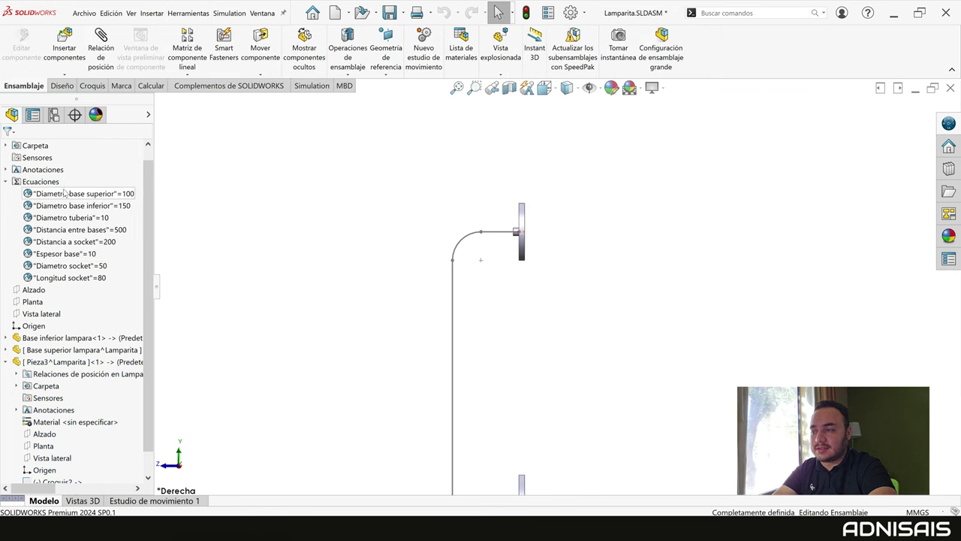
right_click(34, 183)
click(69, 191)
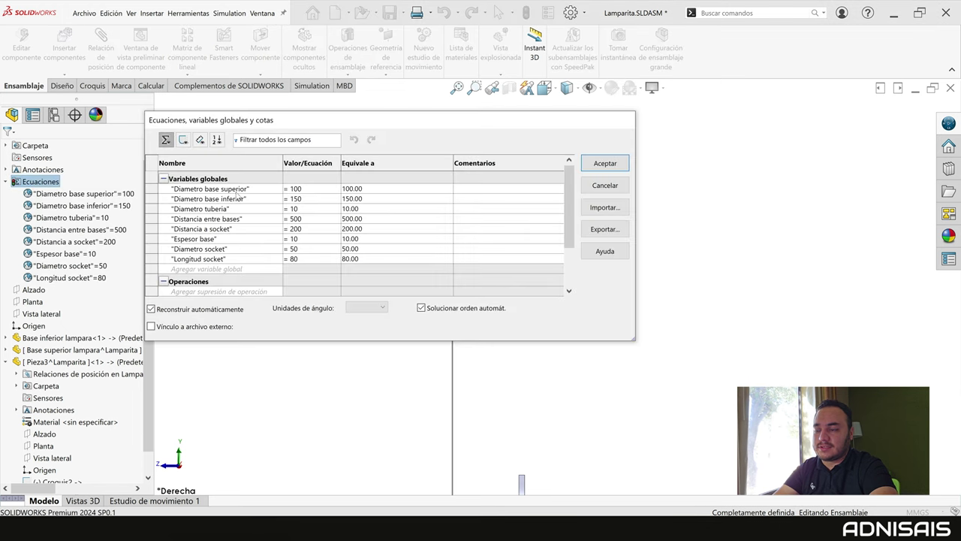
click(221, 268)
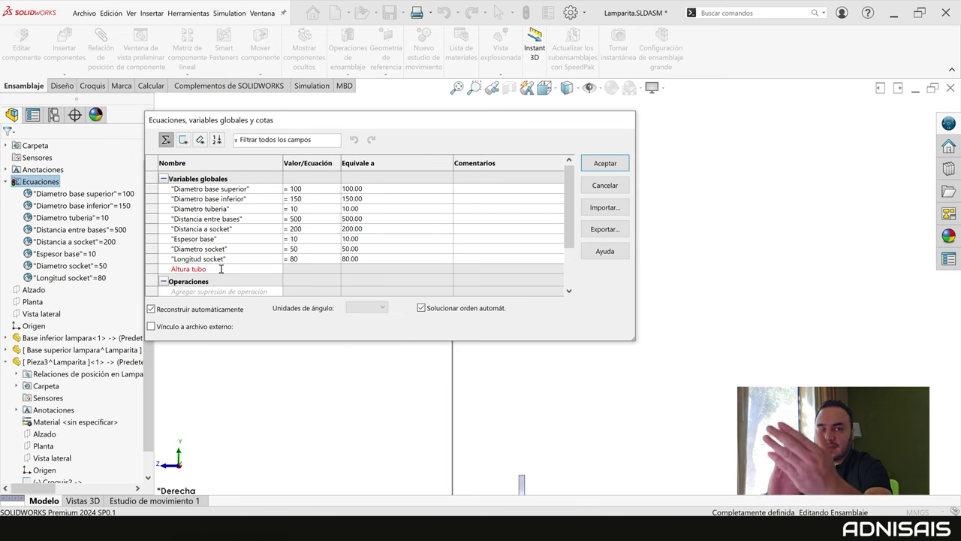
click(306, 266)
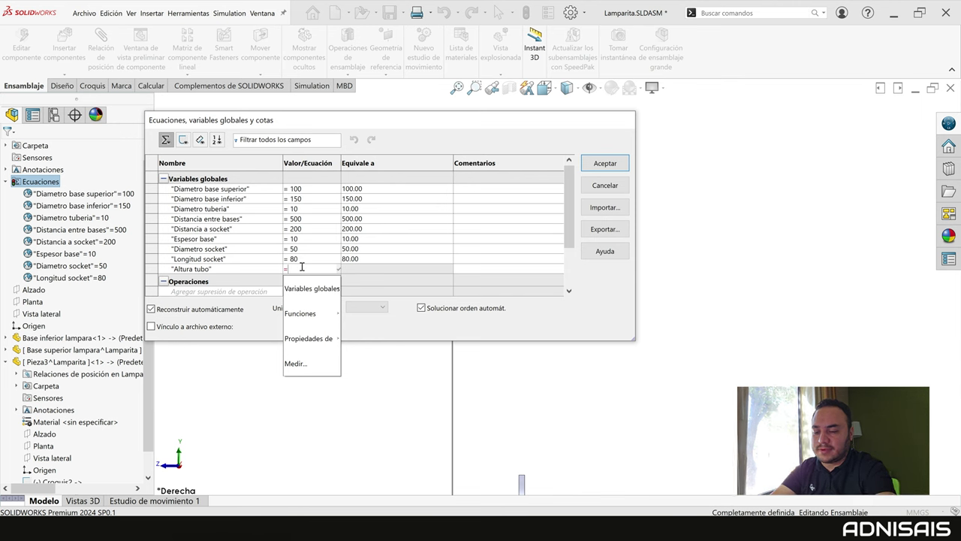
text(1)
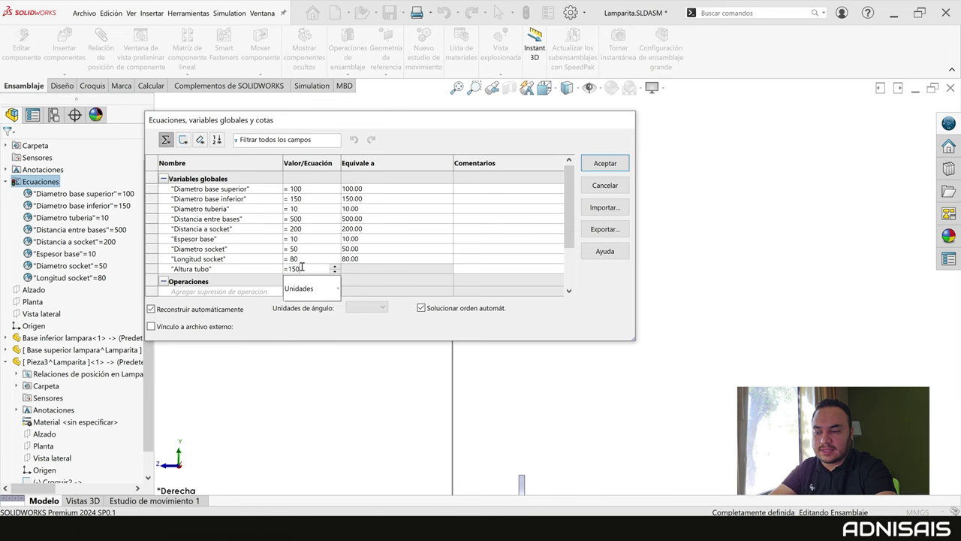
text(50)
key(Return)
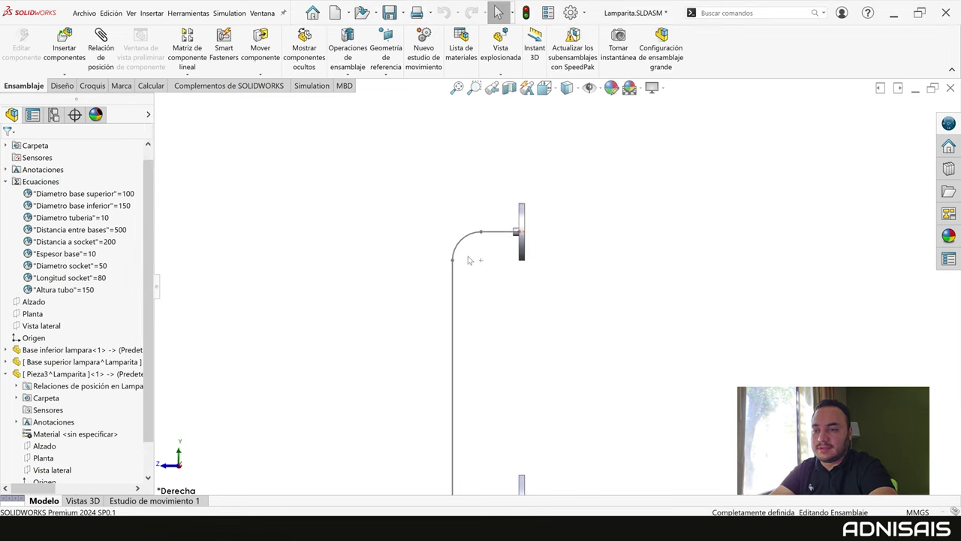
click(467, 239)
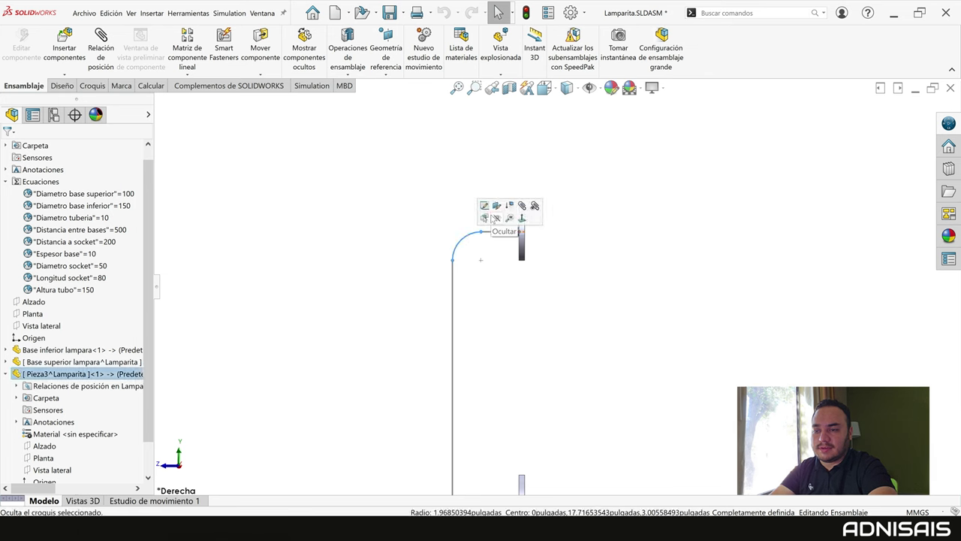
Dimension the vertical line from the Alzado plane, driven by Altura tubo (150).
click(484, 211)
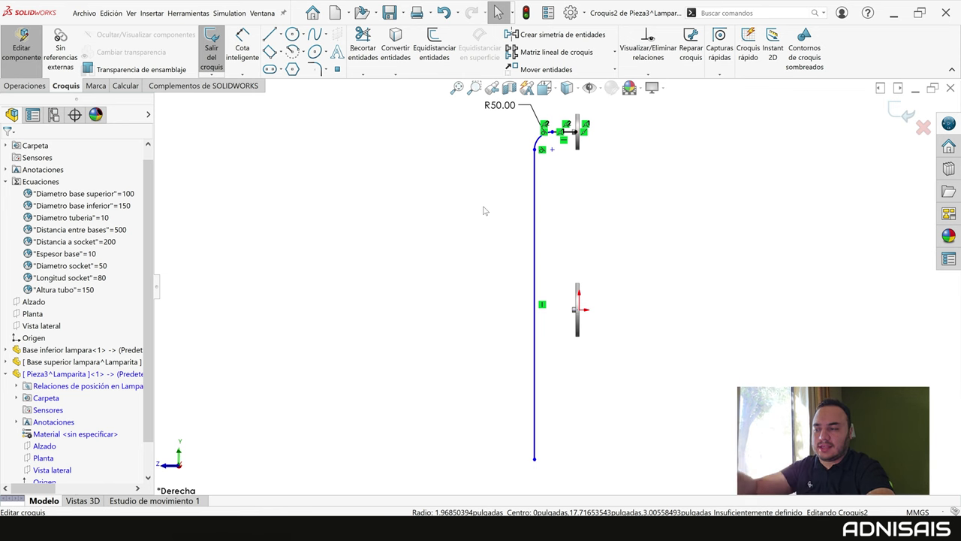
right_drag(619, 257, 623, 175)
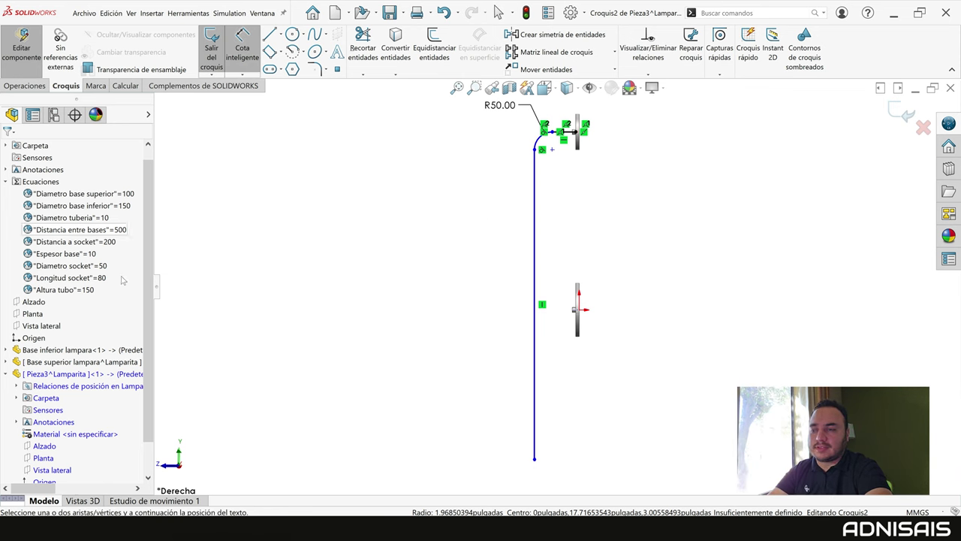
click(38, 302)
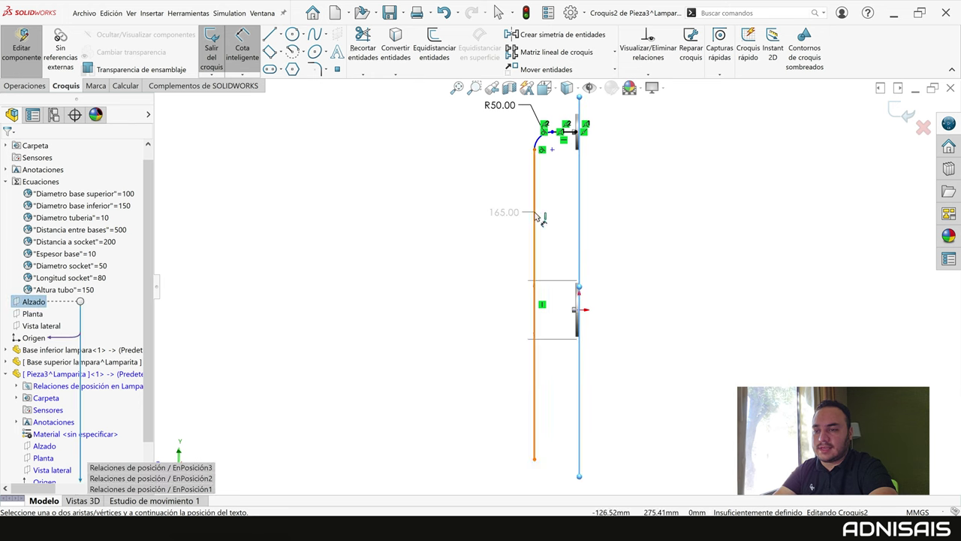
key(Escape)
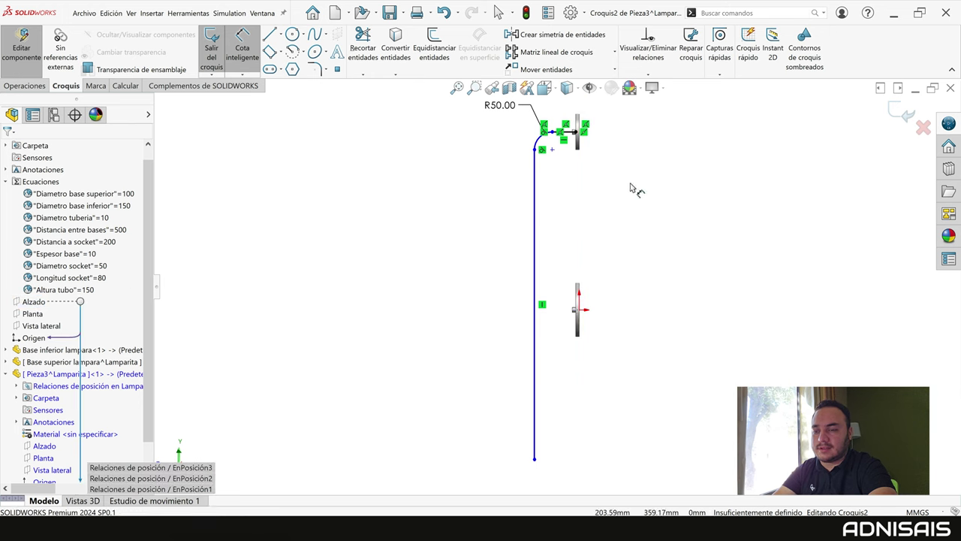
scroll(75, 353, down, 1)
click(44, 409)
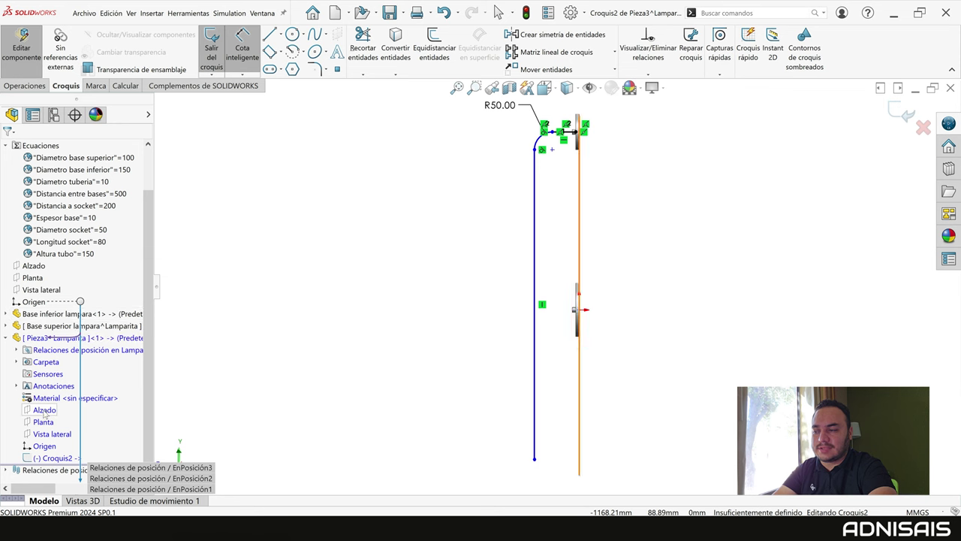
click(535, 233)
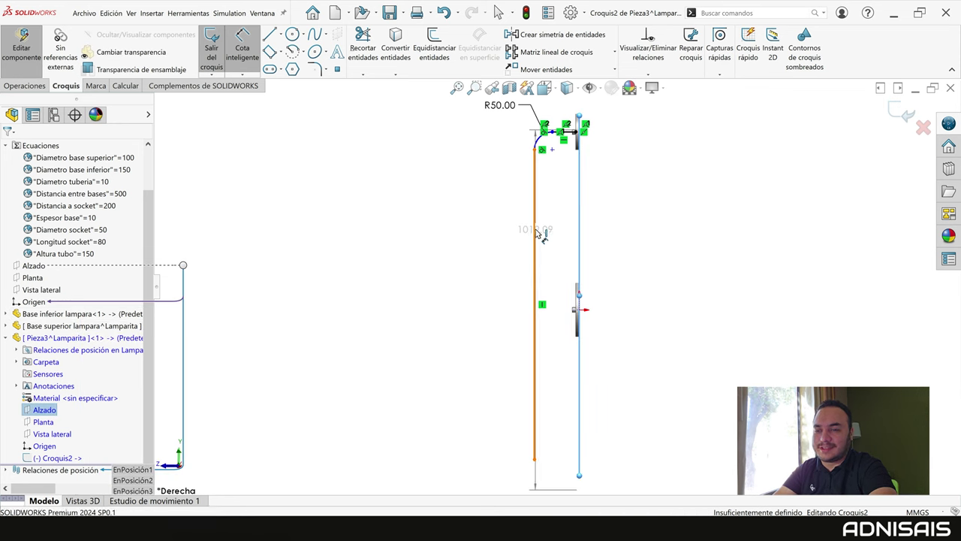
click(493, 250)
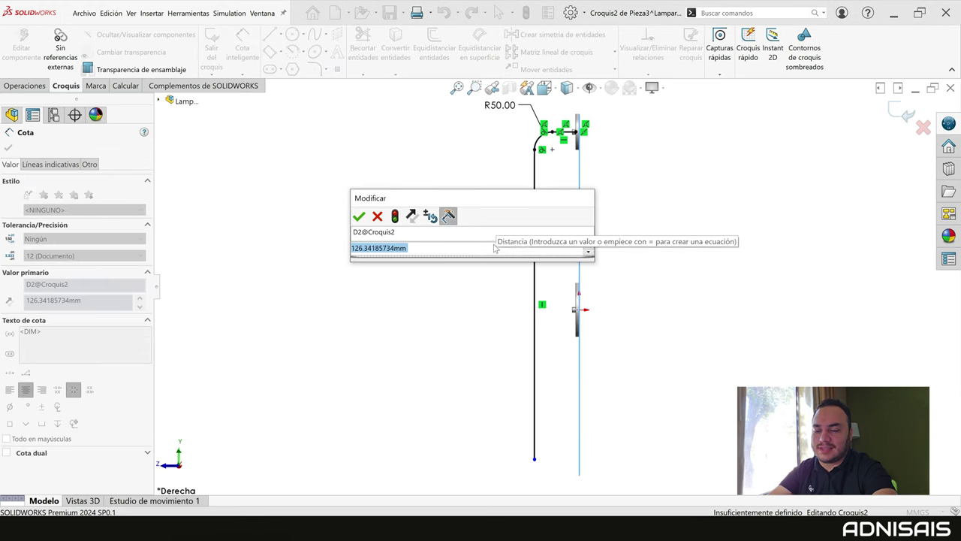
text(=)
click(160, 101)
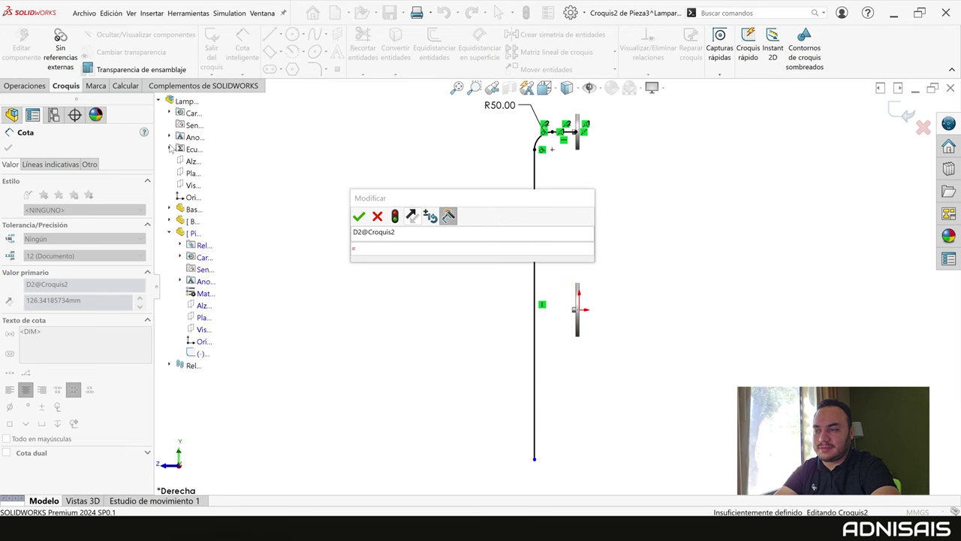
click(170, 148)
click(228, 257)
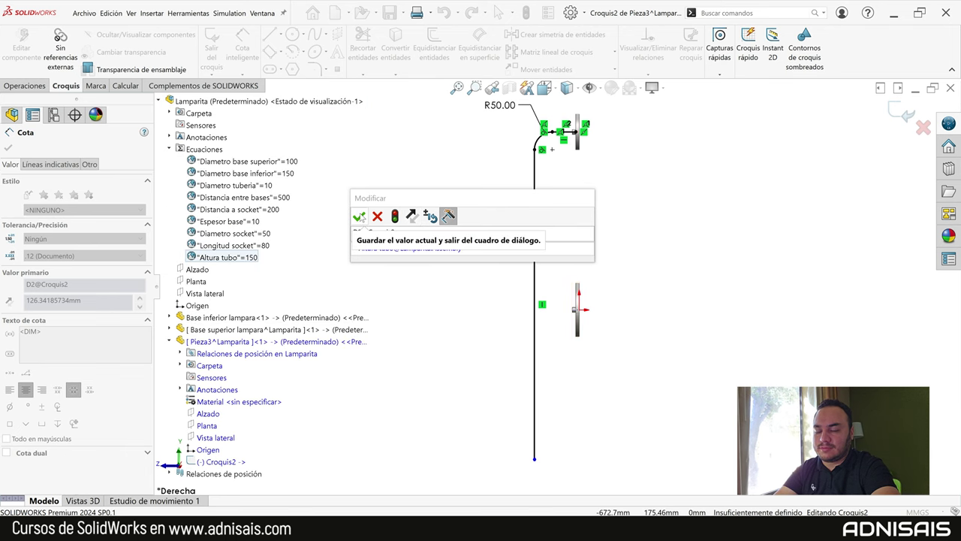
click(360, 217)
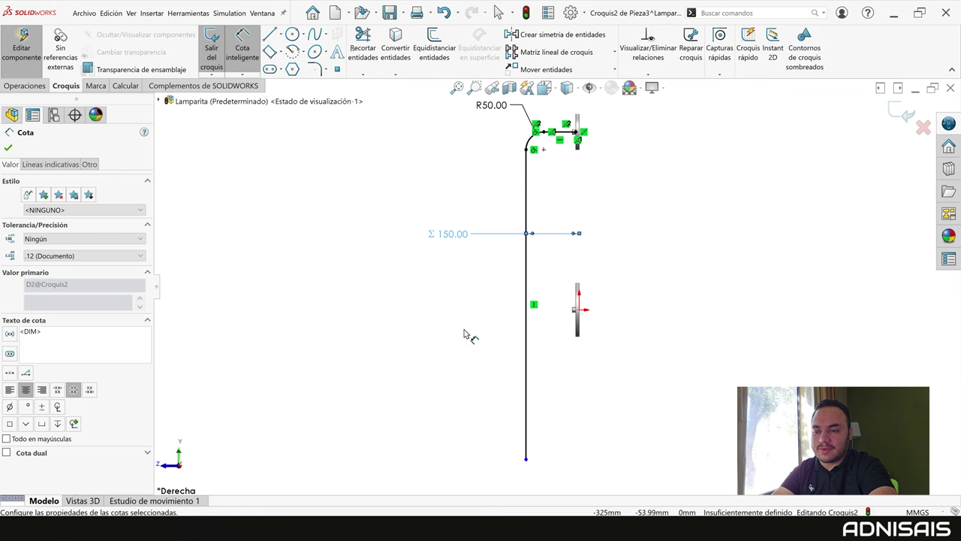
key(Escape)
Dimension the line's bottom end from the origin to Distancia a socket (200), then close the sketch.
click(41, 460)
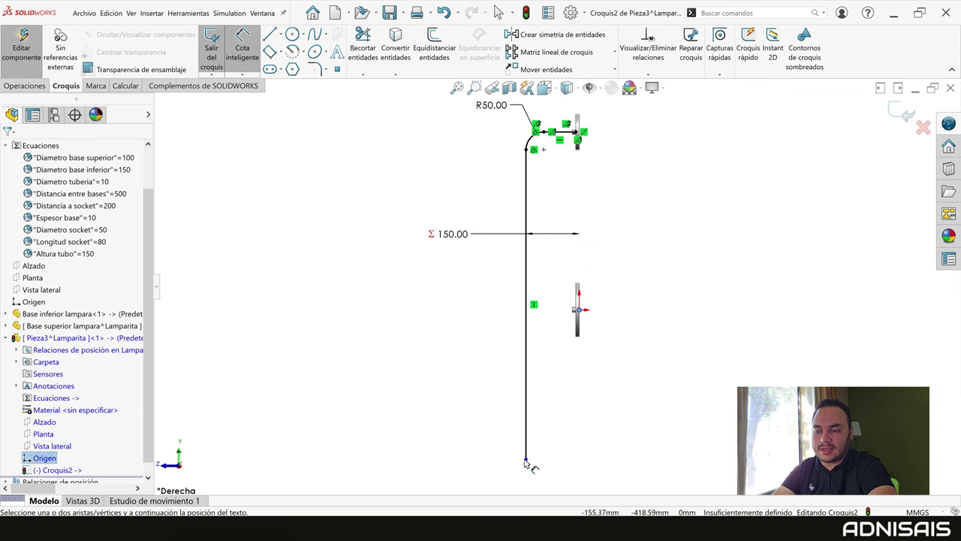
click(525, 461)
click(448, 379)
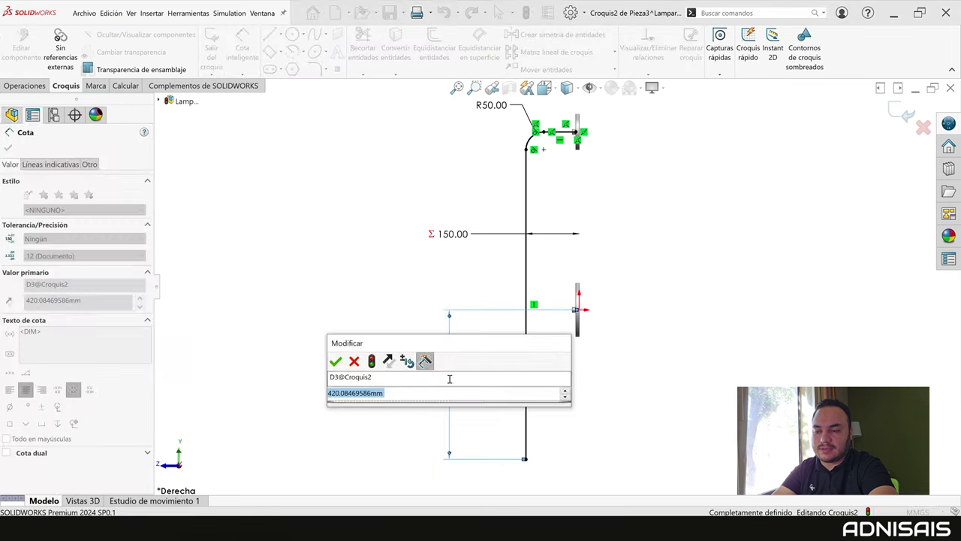
text(=)
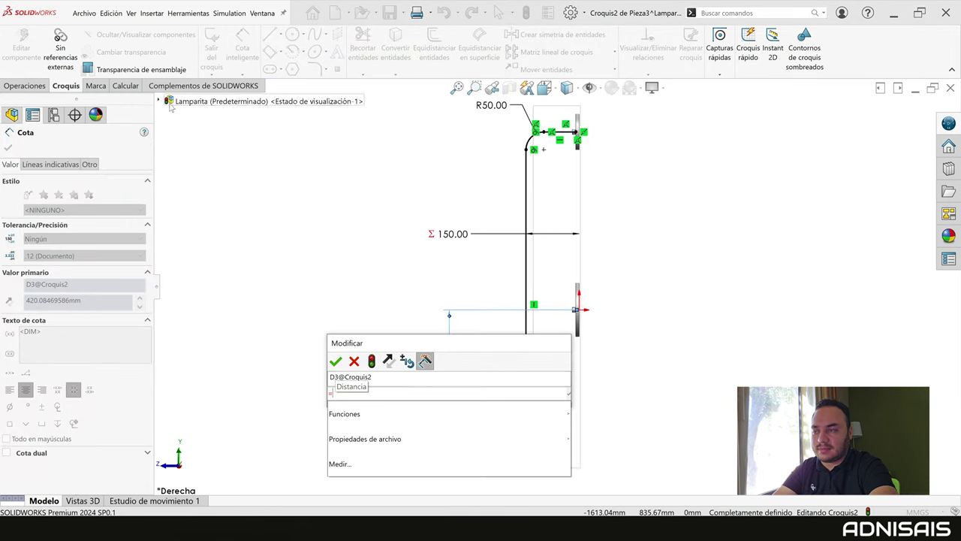
click(161, 101)
click(225, 209)
key(Return)
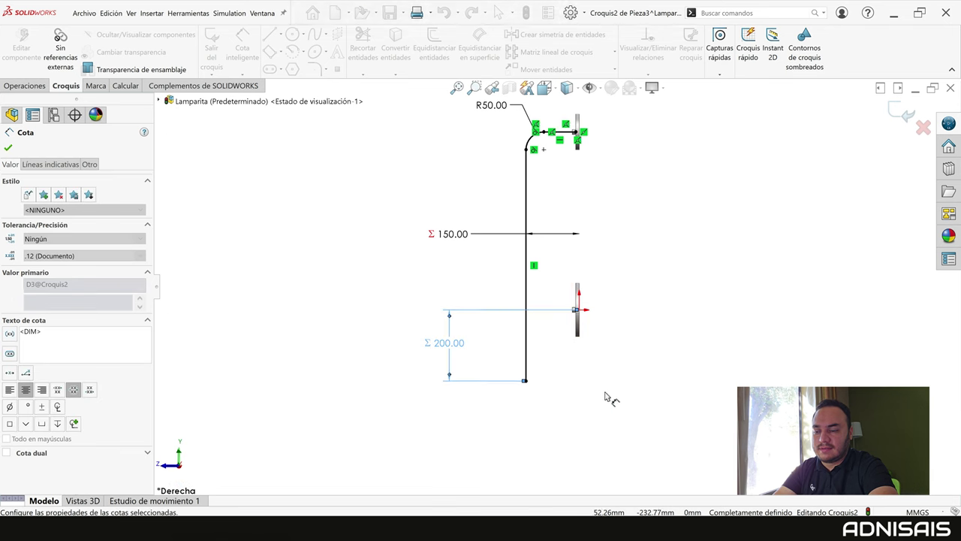
click(606, 295)
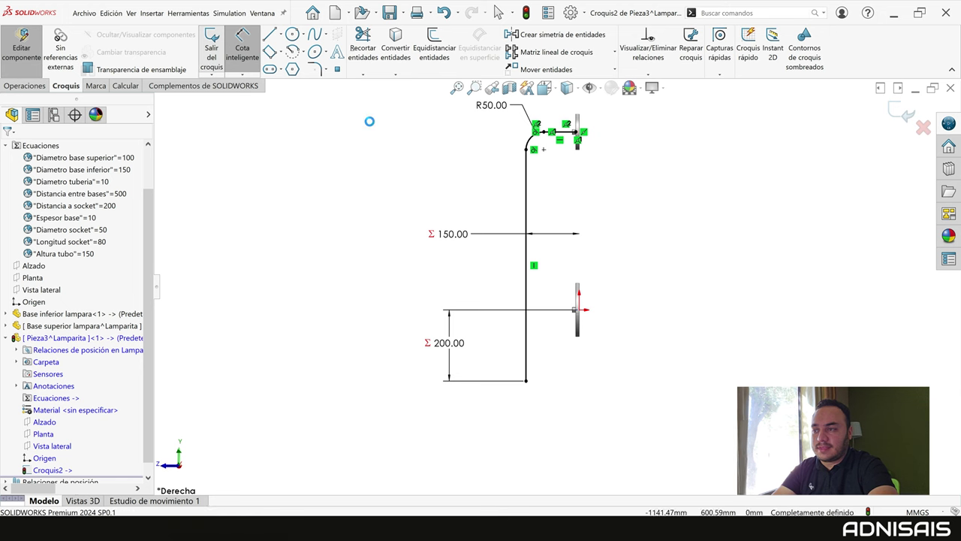
click(211, 61)
Create Barrer1, a circular-profile sweep along Croquis2 with diameter =10.
click(556, 132)
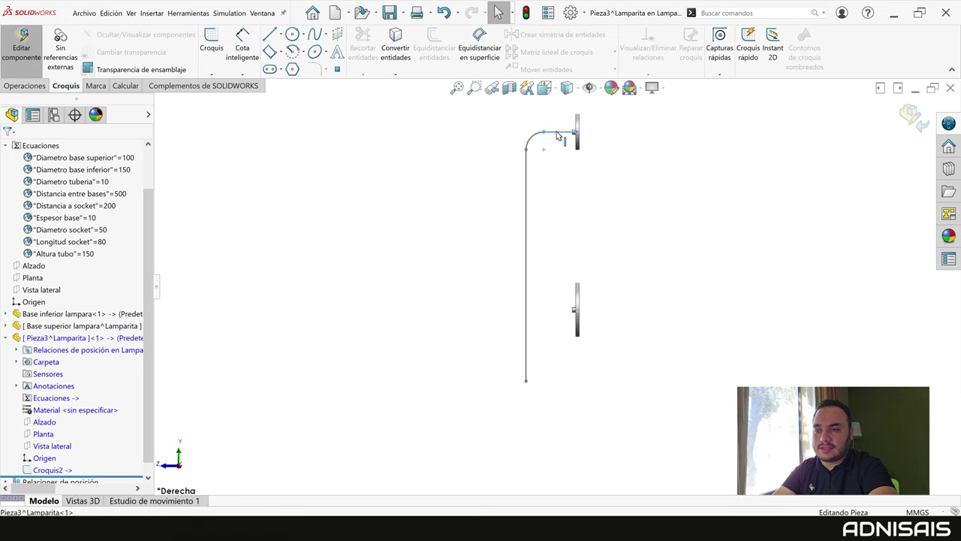
click(41, 85)
click(316, 35)
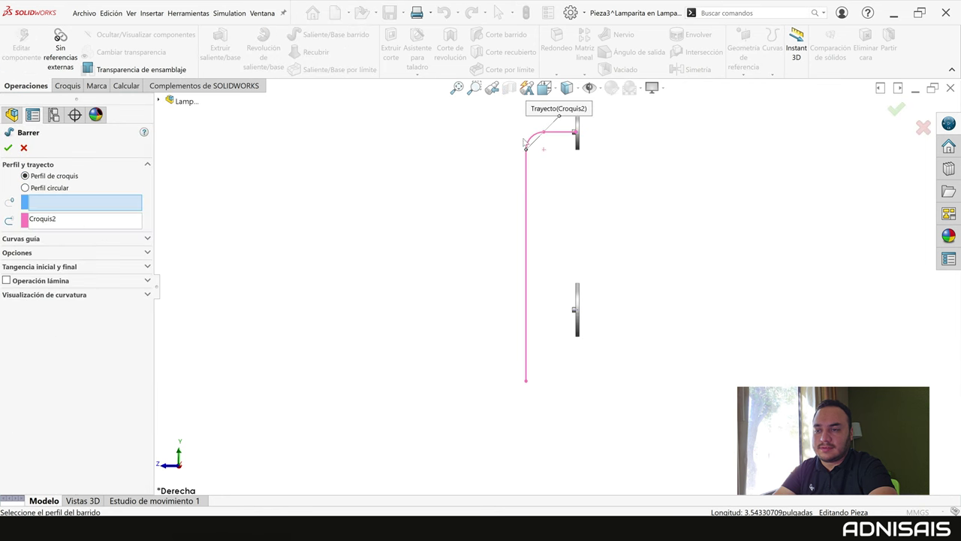
click(25, 188)
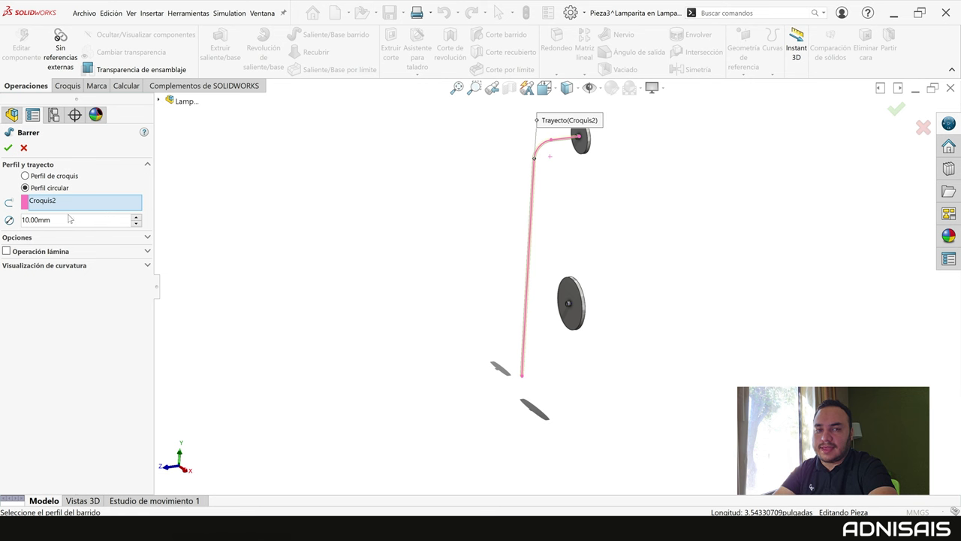
drag(76, 223, 20, 212)
text(=)
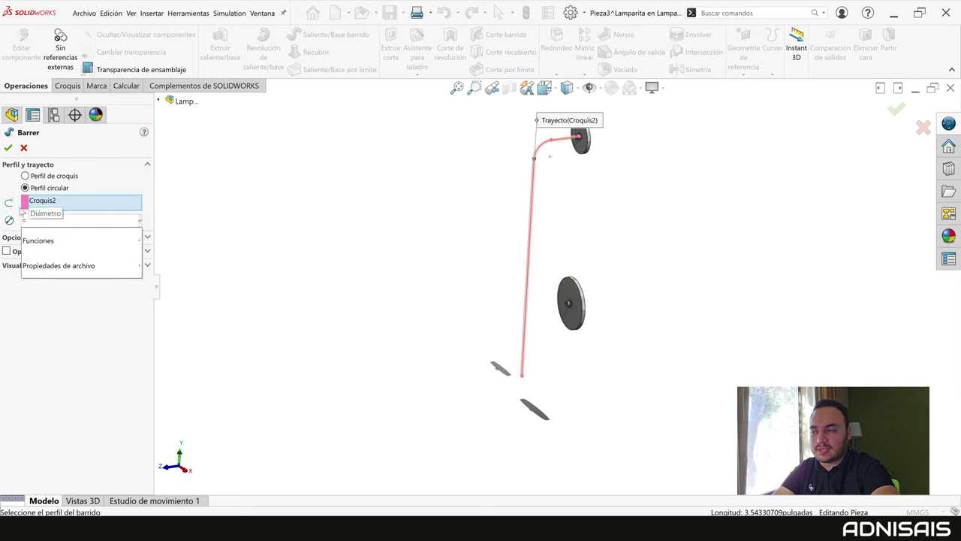
click(162, 100)
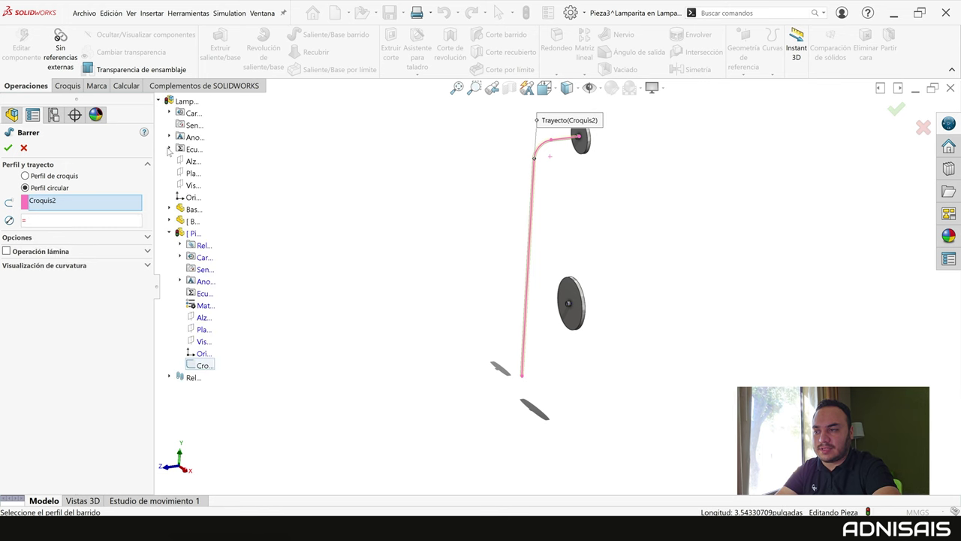
click(169, 149)
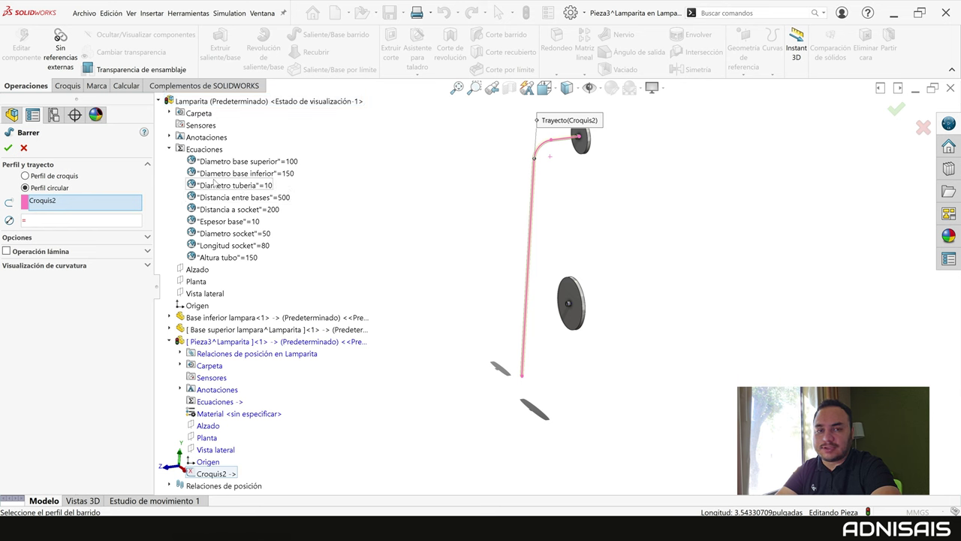
click(52, 221)
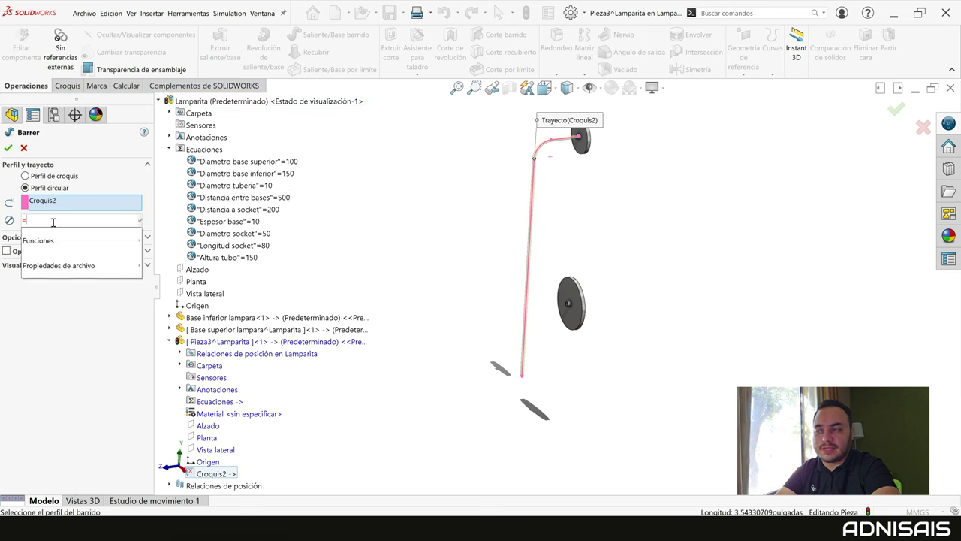
text(10)
key(BackSpace)
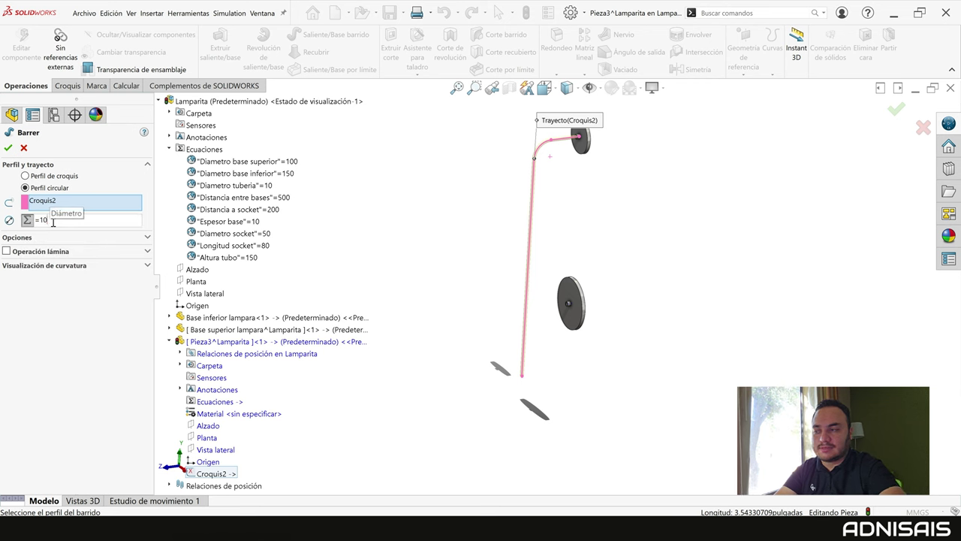
key(Return)
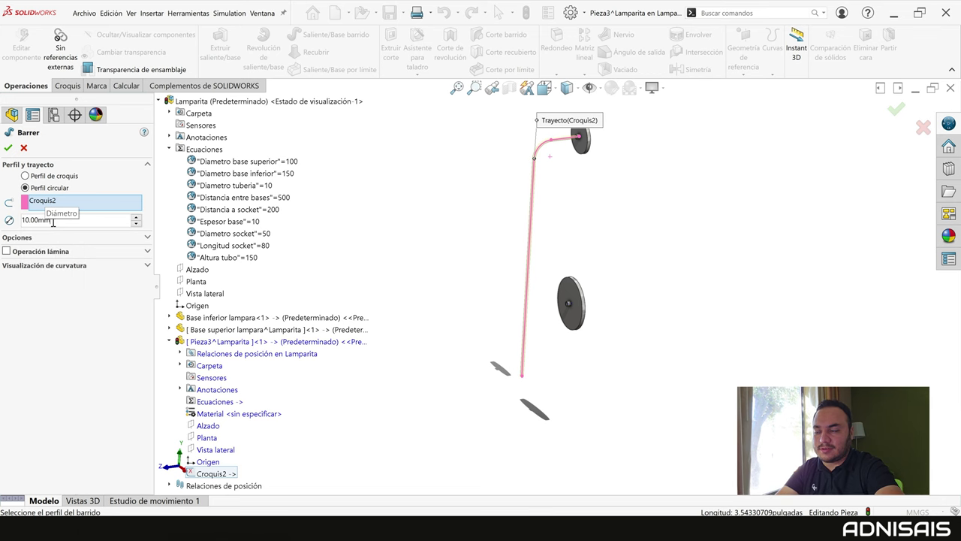
key(Return)
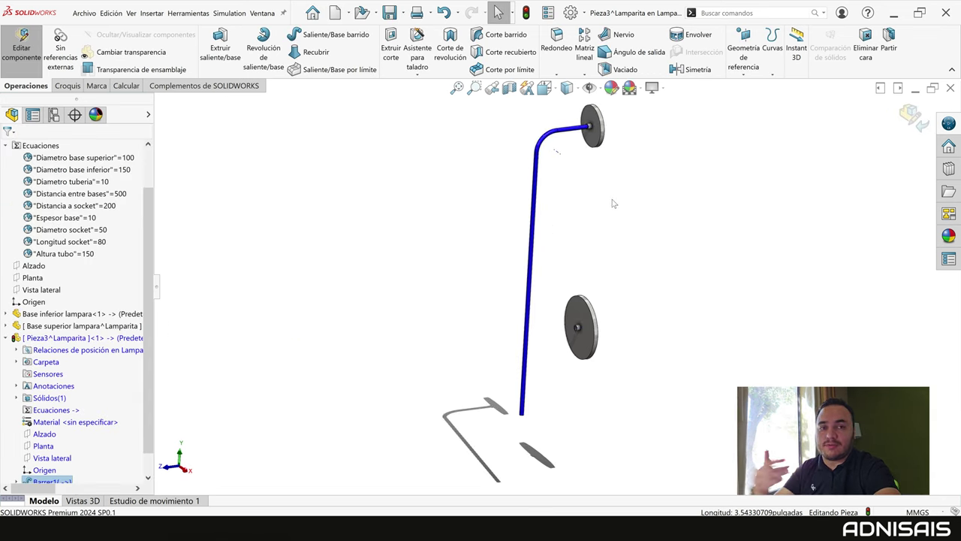
Orbit and zoom around the tube, then select its Ø10 diameter dimension D3@Barrer1.
middle_drag(590, 199, 612, 222)
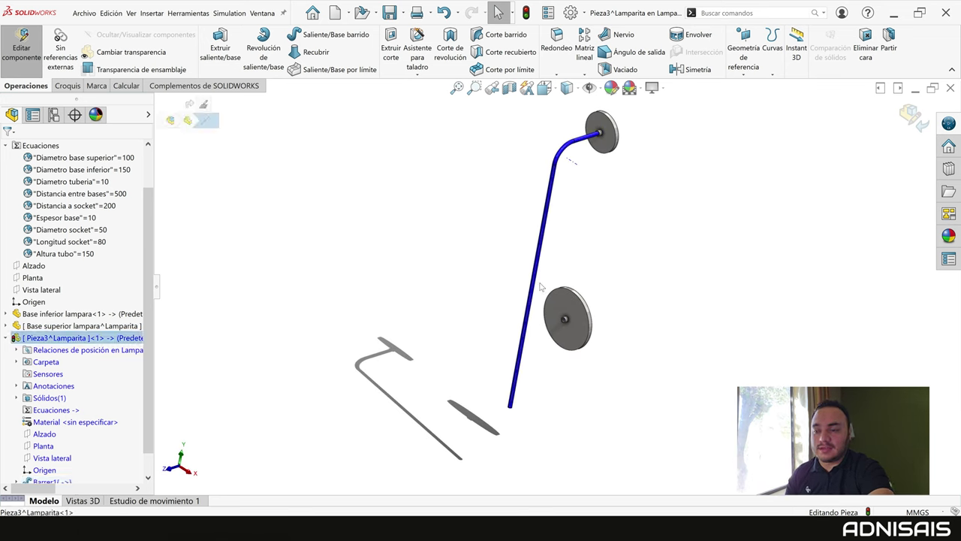
scroll(575, 163, down, 2)
scroll(565, 160, down, 2)
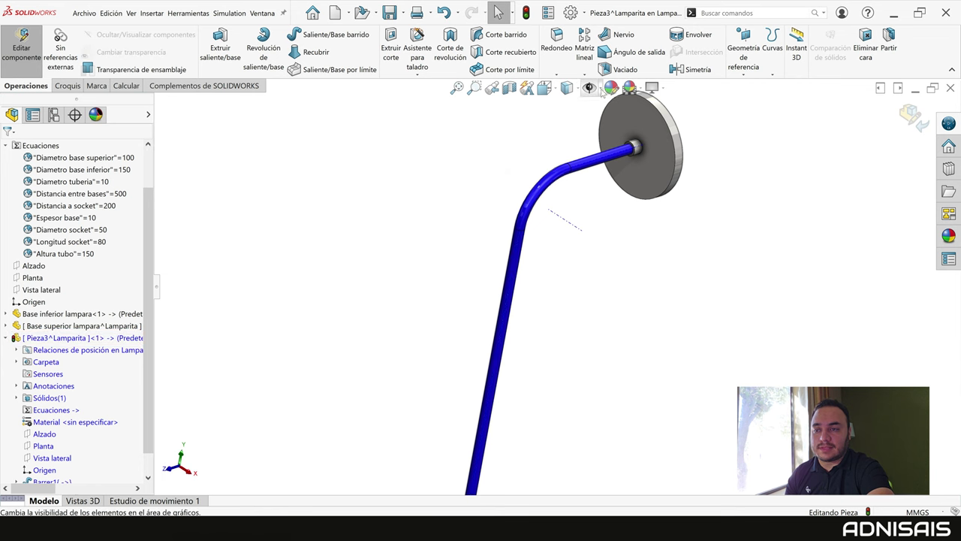
click(526, 263)
scroll(539, 319, up, 2)
scroll(534, 338, up, 1)
middle_drag(531, 347, 542, 300)
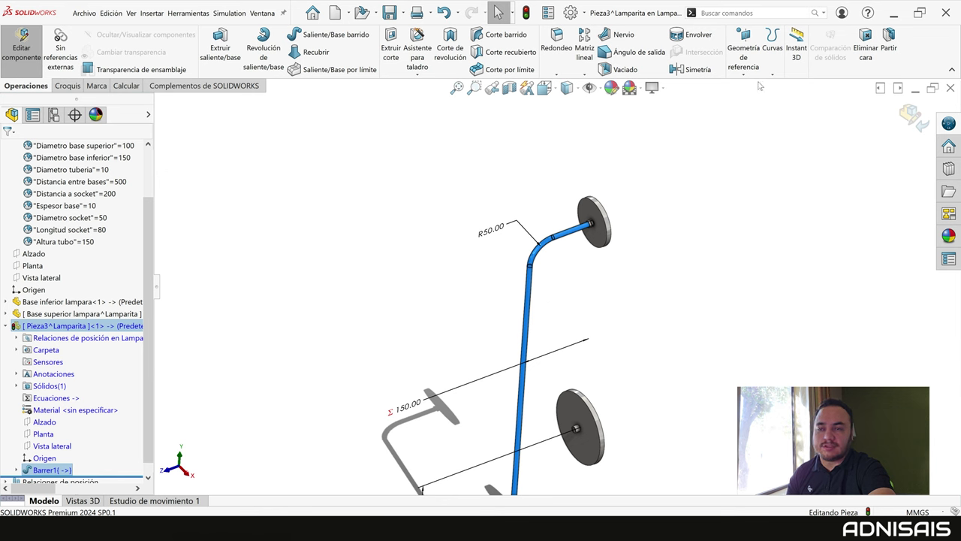
scroll(509, 263, up, 1)
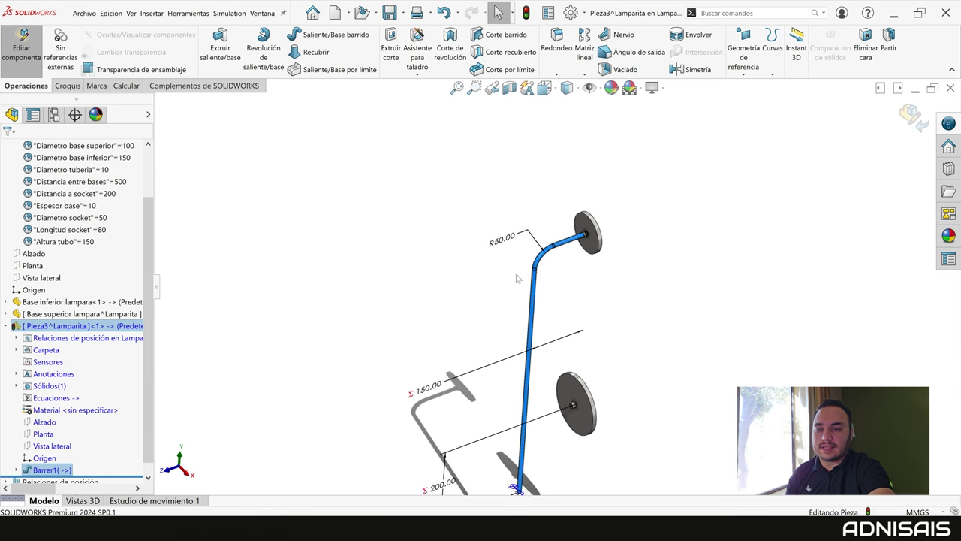
scroll(507, 262, up, 1)
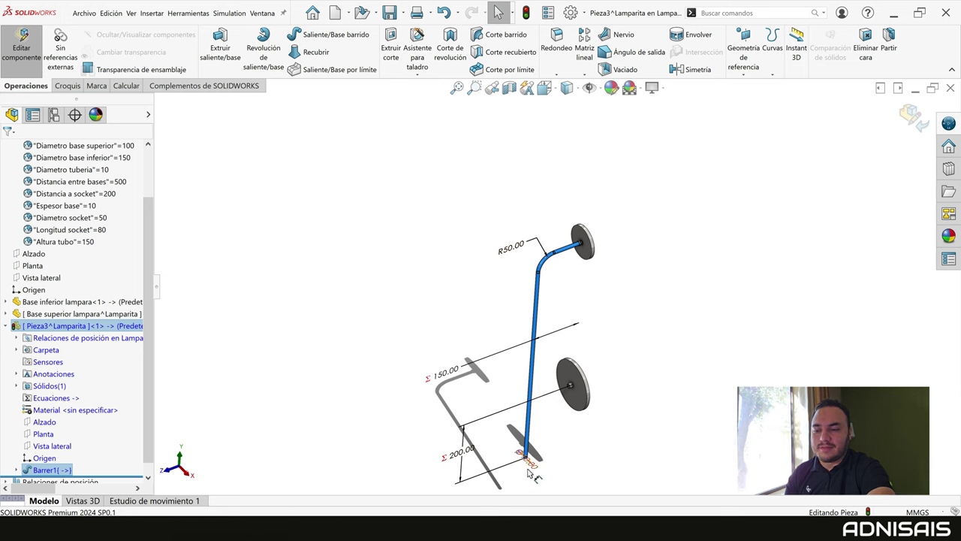
click(494, 440)
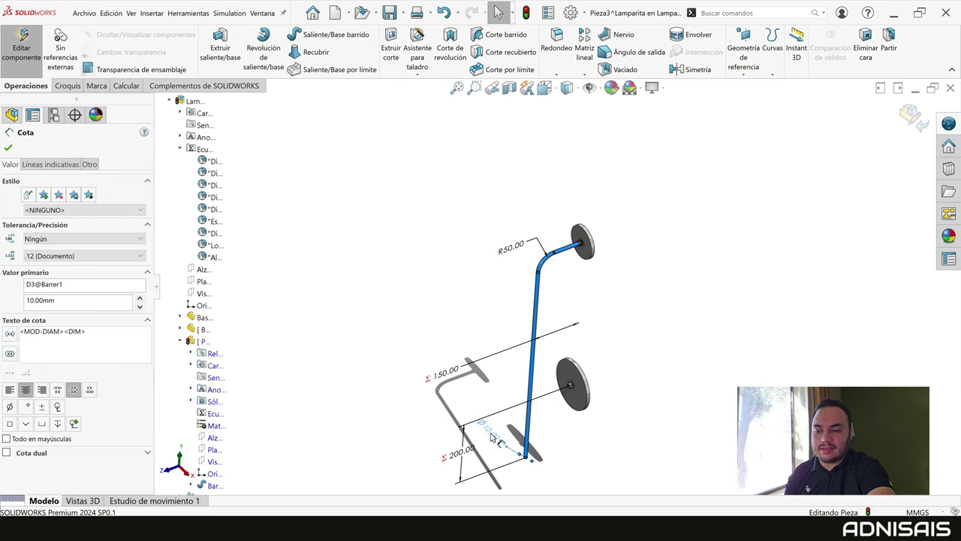
Link the sweep's Ø10 tube diameter to the global variable "Diametro tuberia" with an equation.
double_click(492, 436)
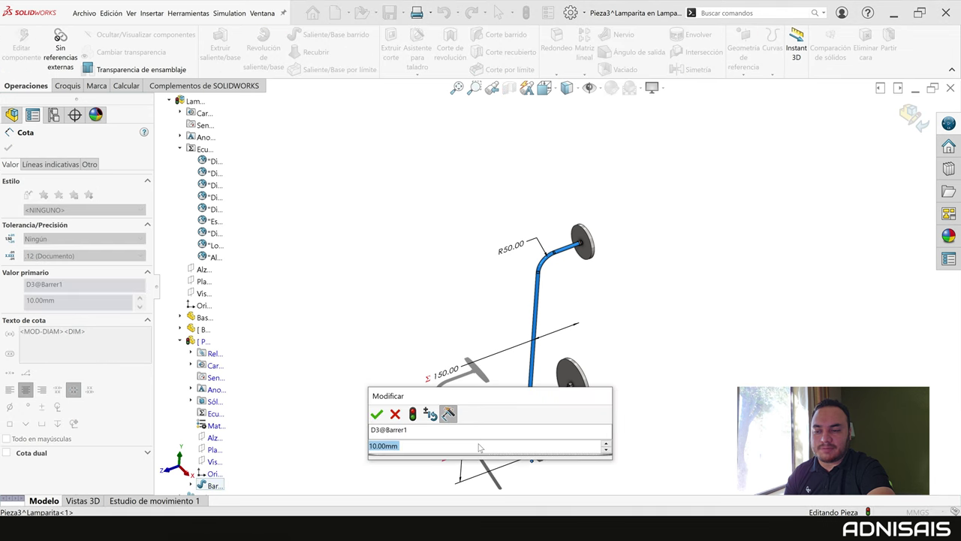
text(=)
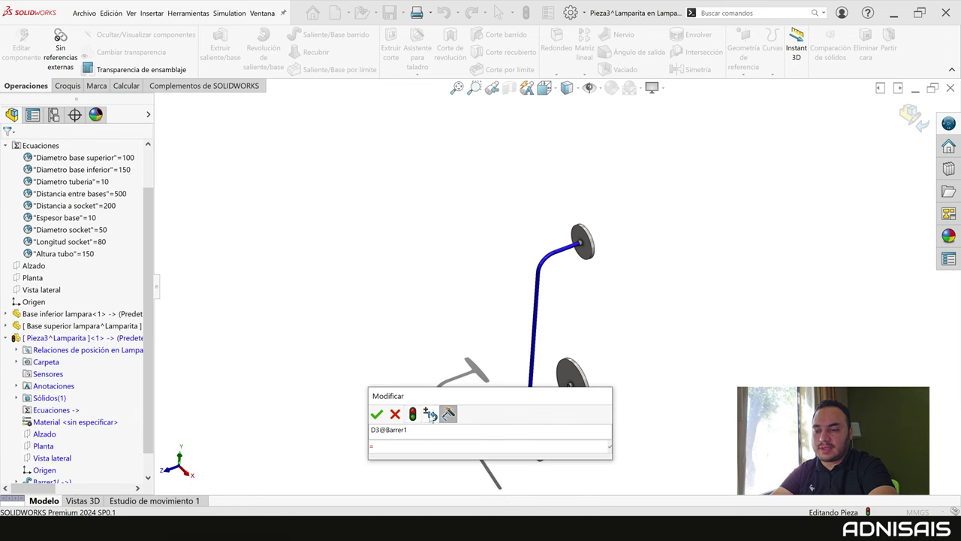
click(393, 444)
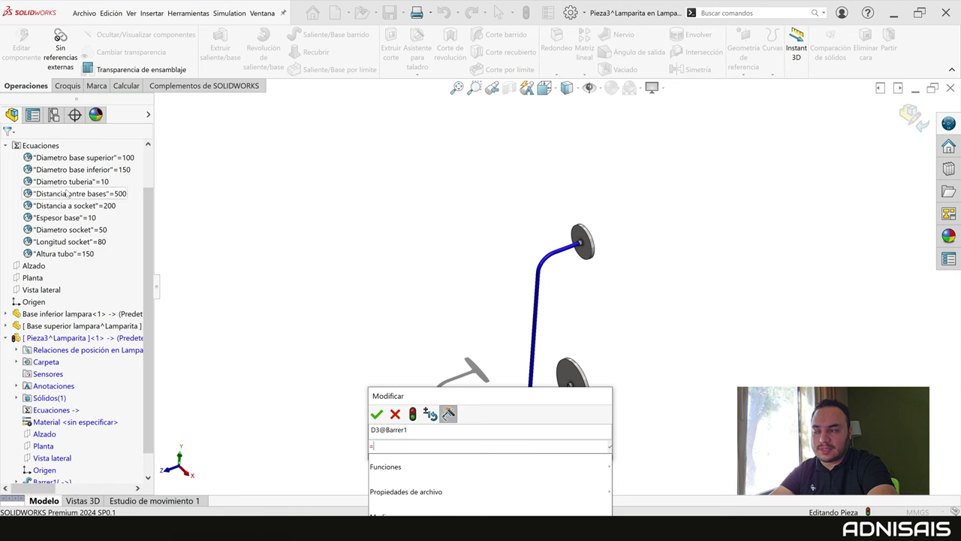
click(69, 183)
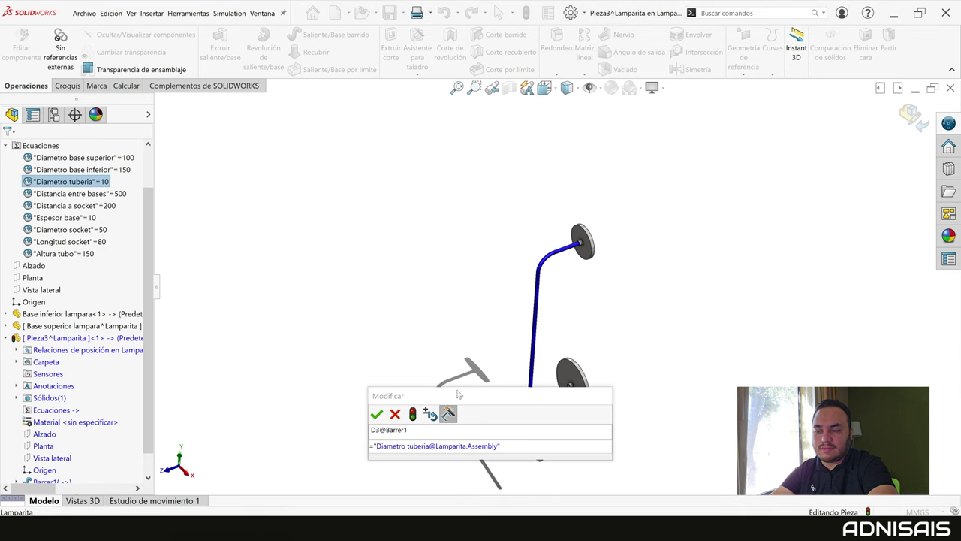
drag(505, 406, 398, 180)
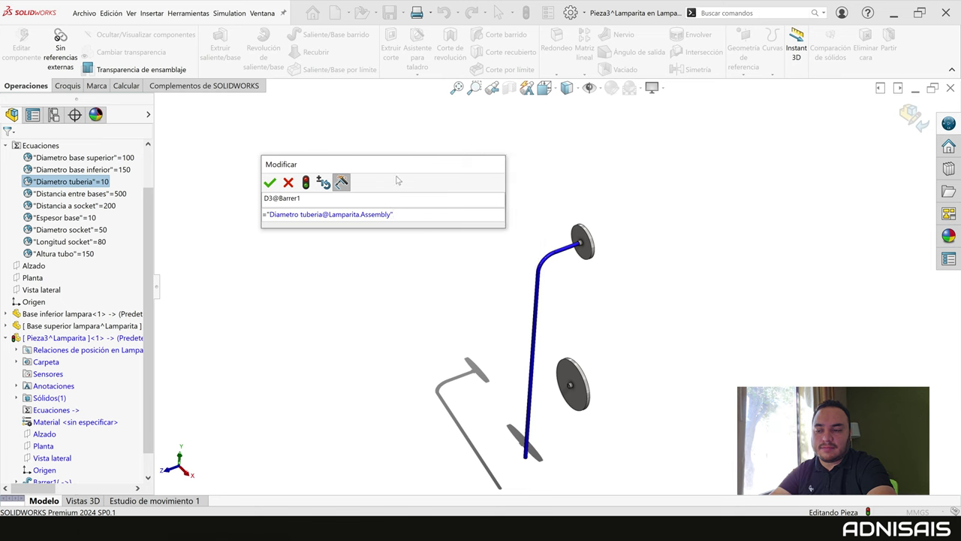
click(419, 216)
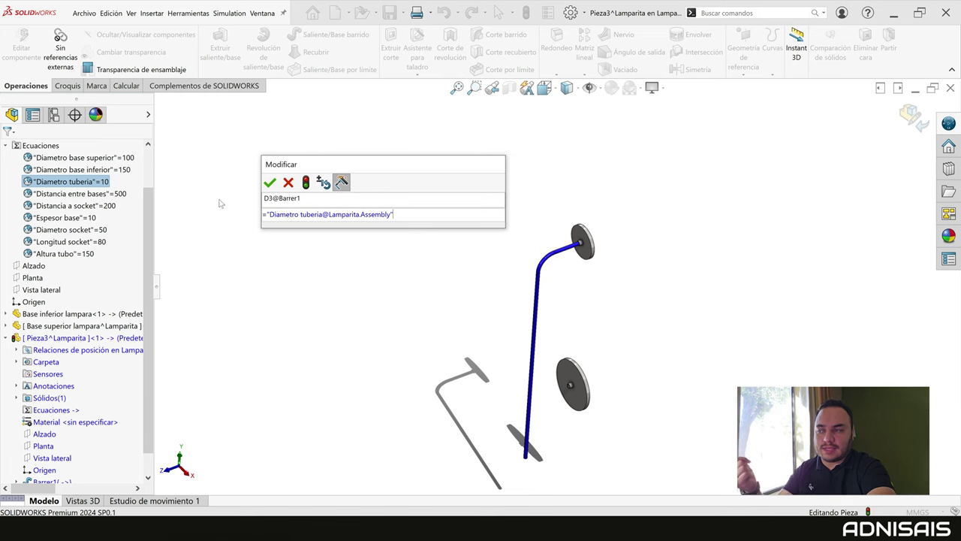
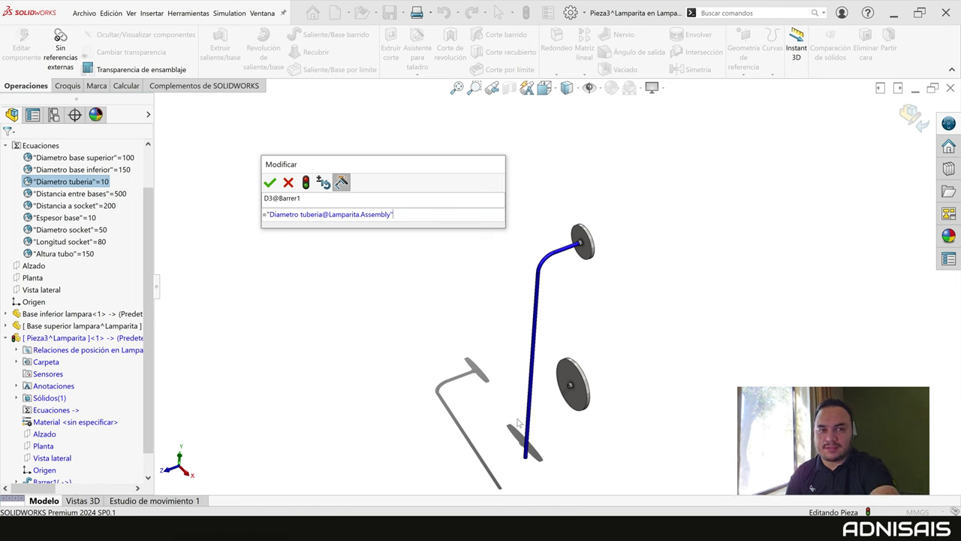
Confirm the tube diameter equals 'Diametro tuberia', rebuild, and return to Lamparita.SLDASM.
click(268, 187)
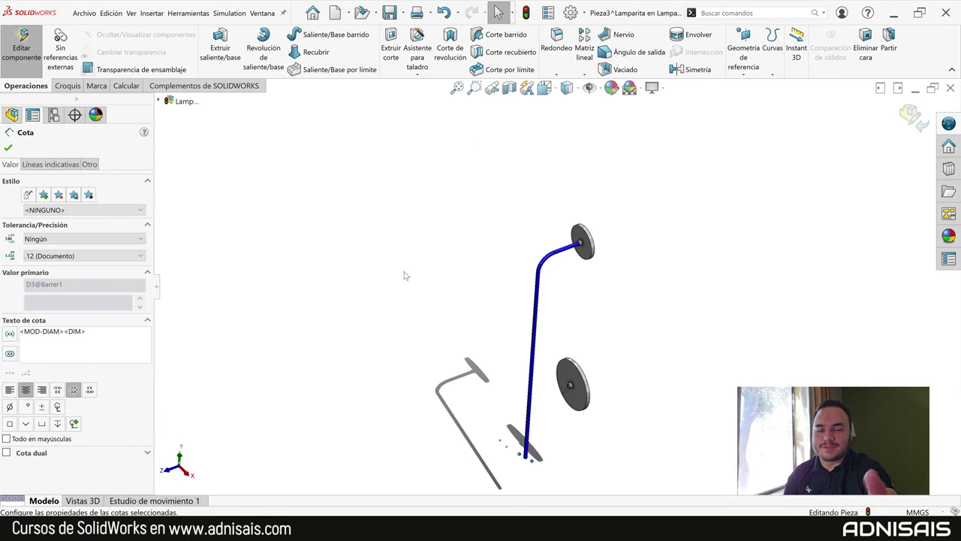
key(ctrl+b)
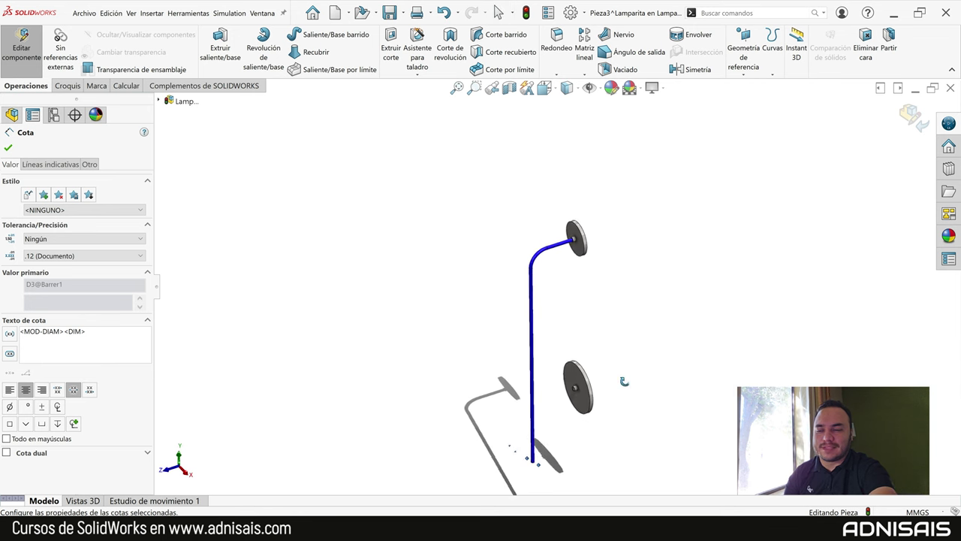
click(490, 326)
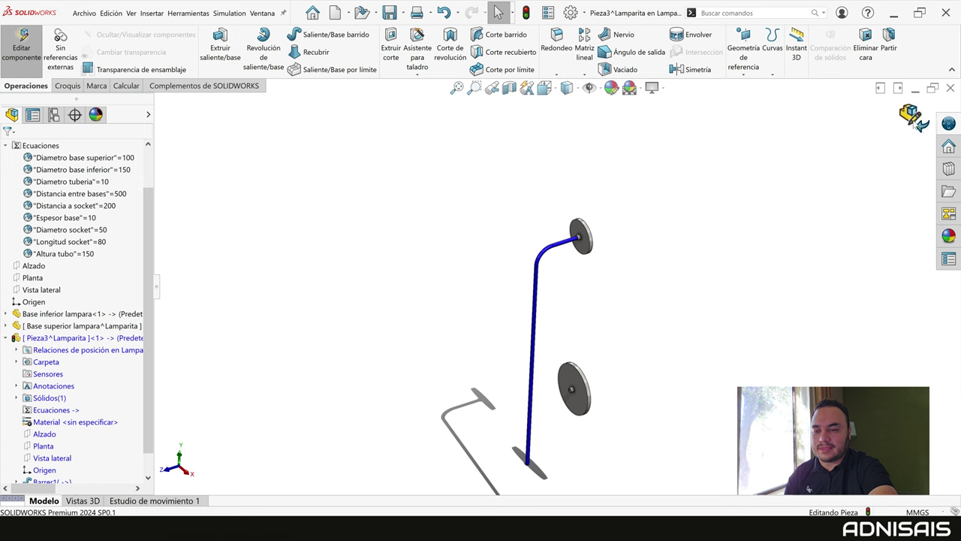
click(911, 115)
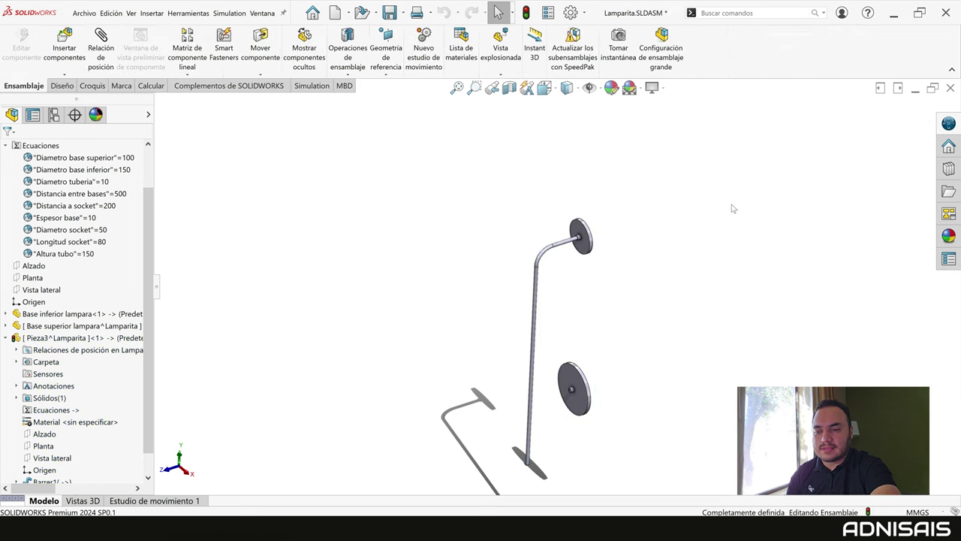
Insert a new part, Pieza4, placed on the Alzado plane, and exit its empty sketch.
middle_drag(672, 314, 620, 393)
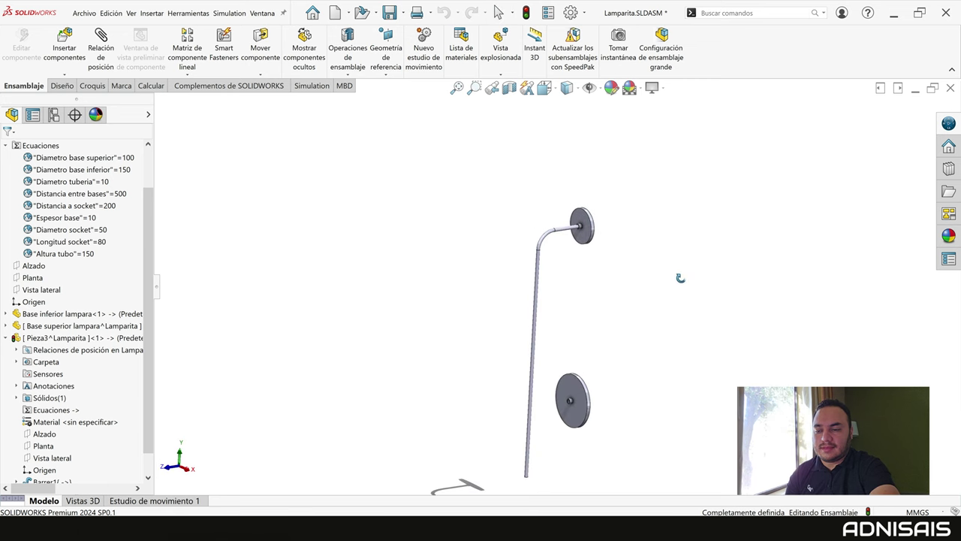
scroll(597, 431, down, 3)
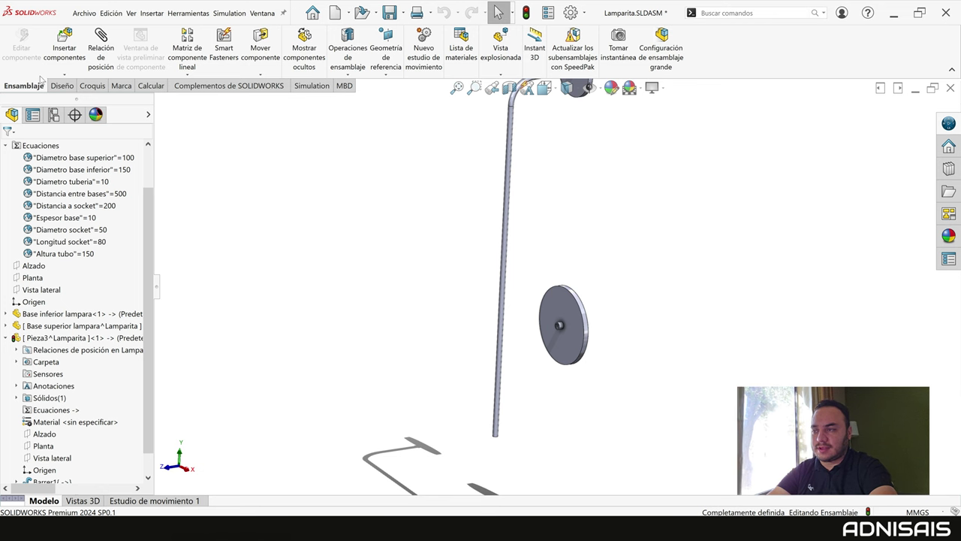
click(61, 76)
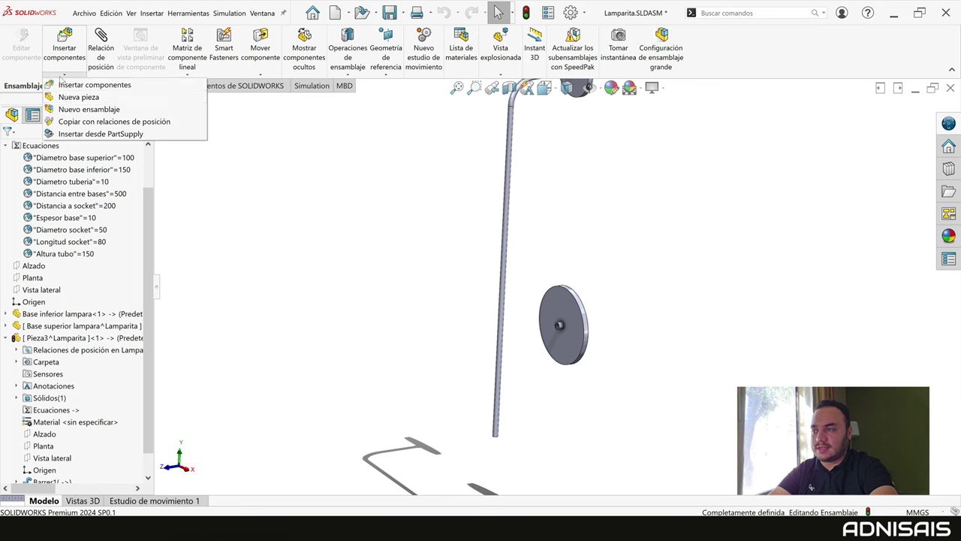
click(68, 95)
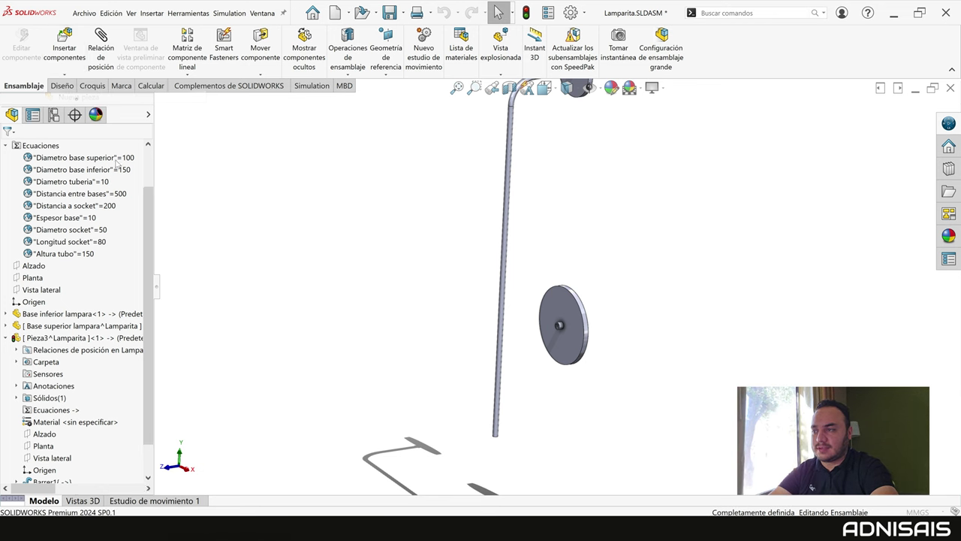
click(25, 272)
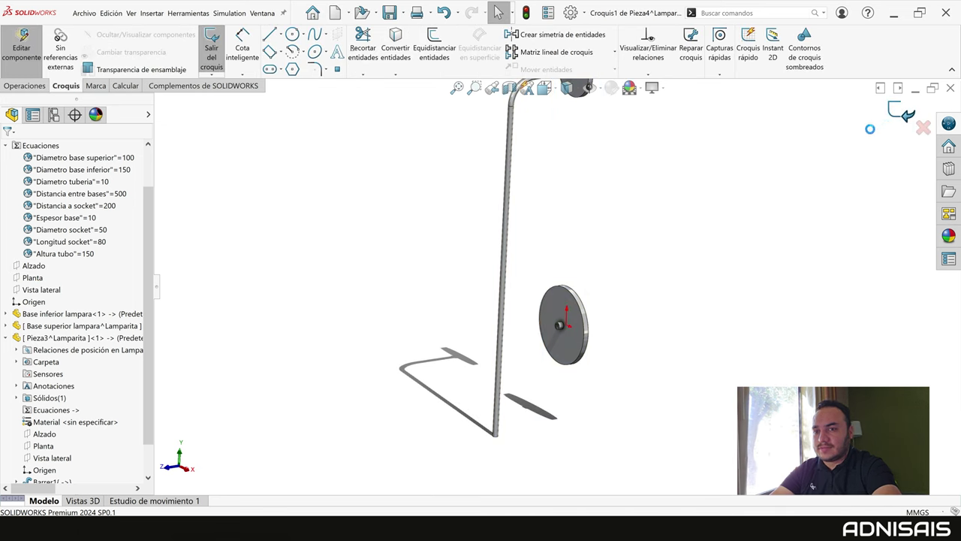
click(903, 114)
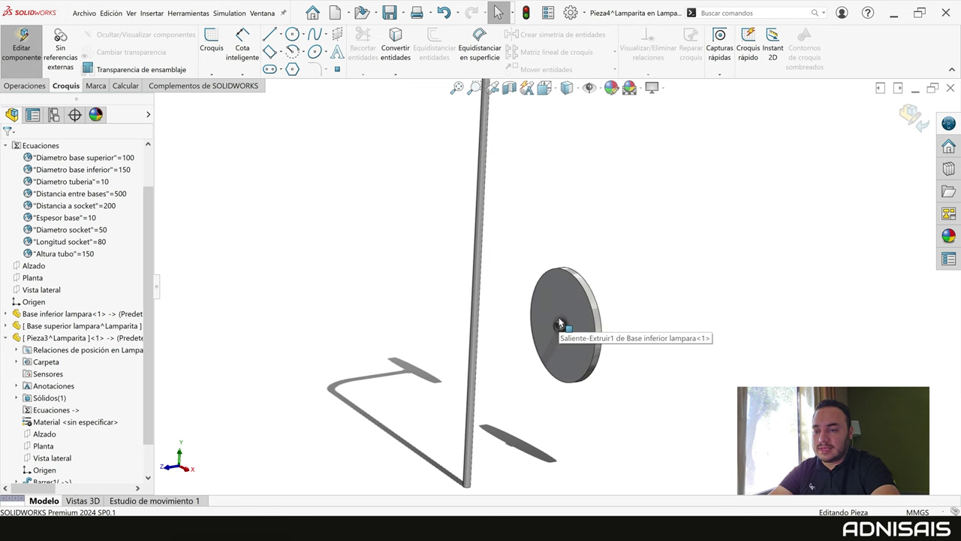
Start a sketch normal to Pieza4's Vista lateral plane.
mouse_move(526, 290)
middle_down()
mouse_move(507, 292)
mouse_move(533, 279)
mouse_move(515, 288)
mouse_move(524, 297)
middle_up()
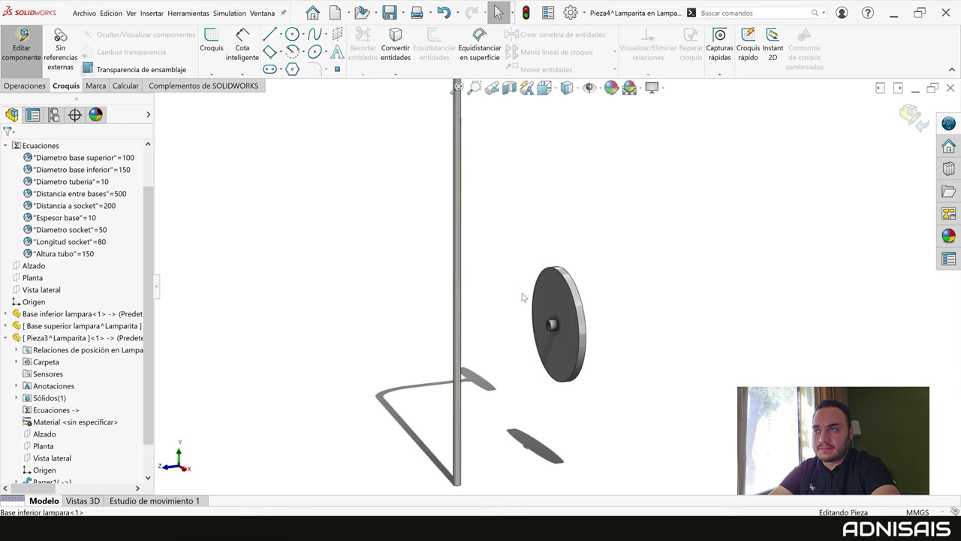
click(33, 289)
scroll(33, 290, down, 1)
click(6, 458)
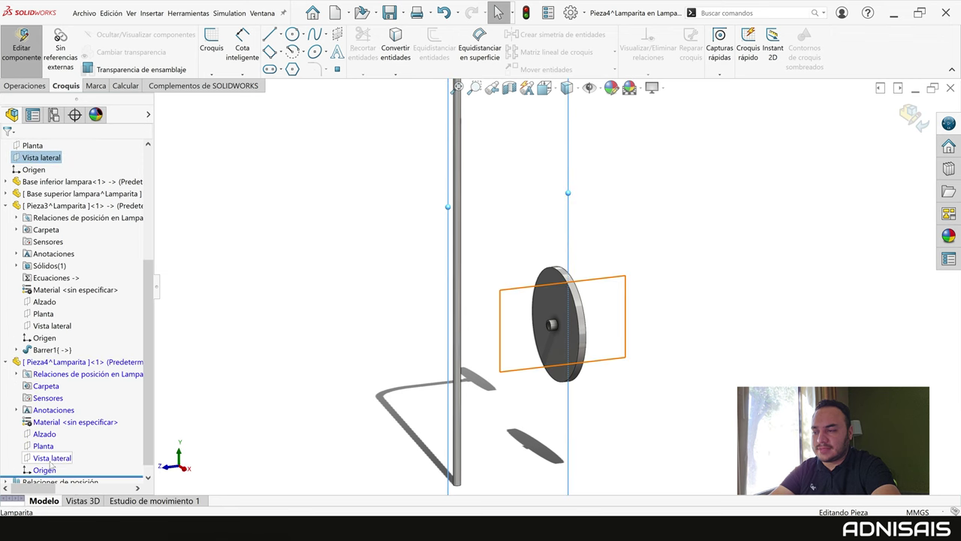
click(52, 457)
key(ctrl+8)
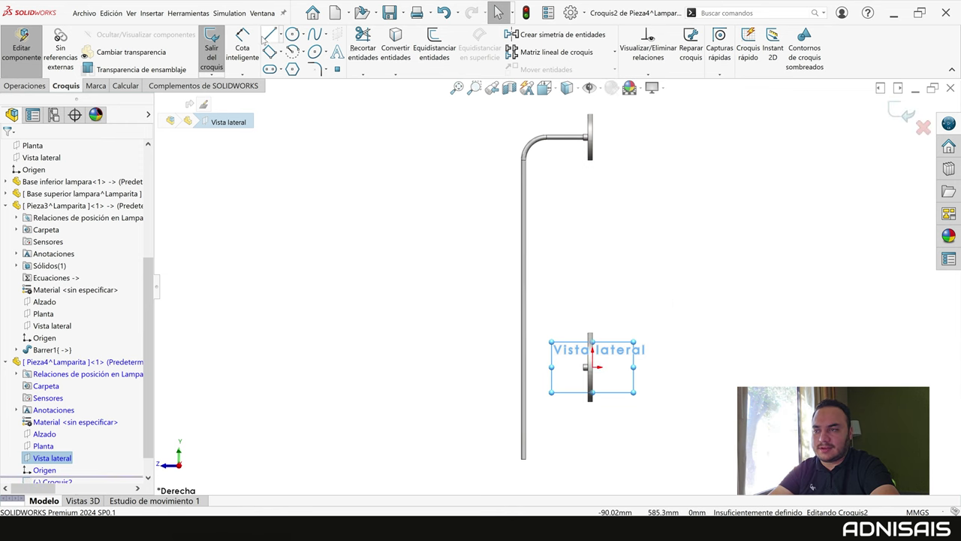
Draw a horizontal line from the lower disc's centre to the pole's edge.
key(l)
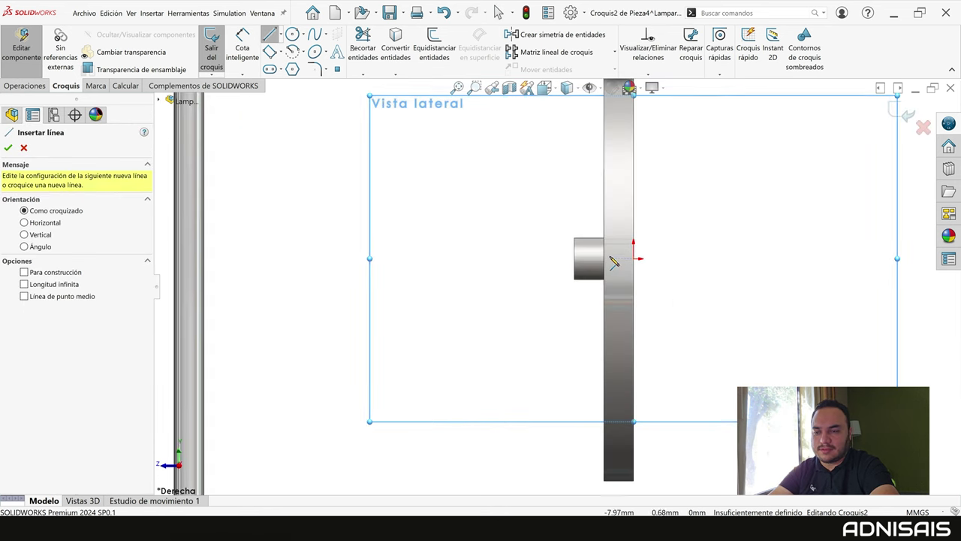
click(605, 259)
scroll(461, 275, up, 3)
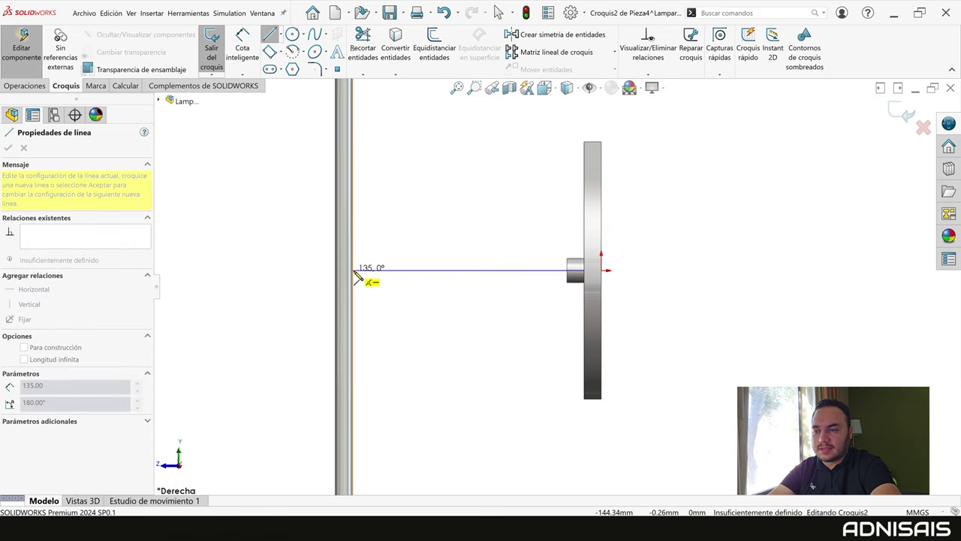
click(356, 272)
key(Escape)
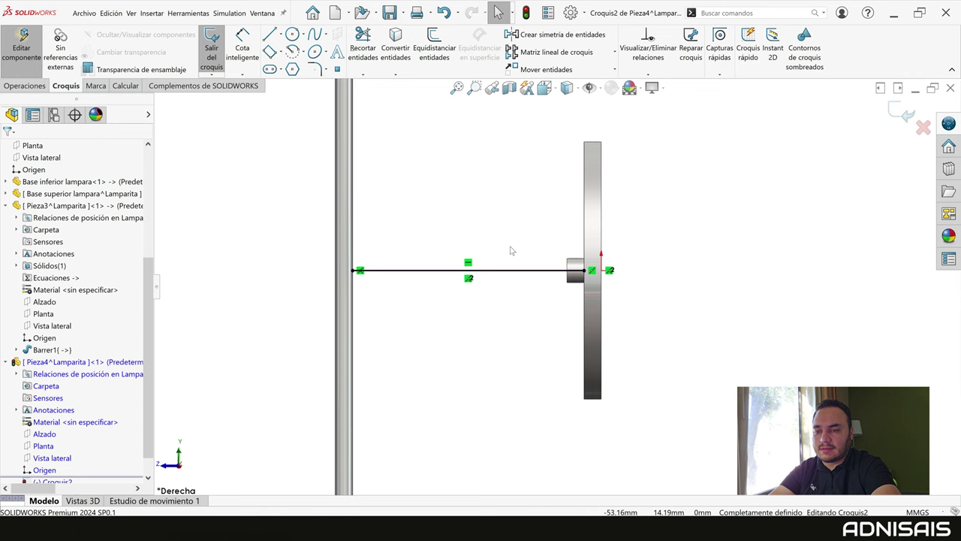
scroll(511, 250, up, 1)
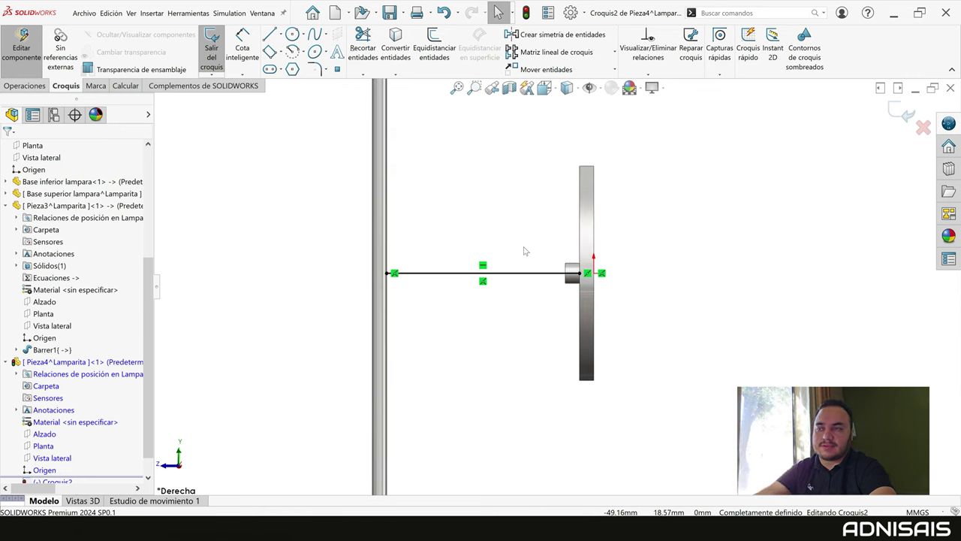
scroll(552, 277, up, 1)
scroll(552, 278, up, 1)
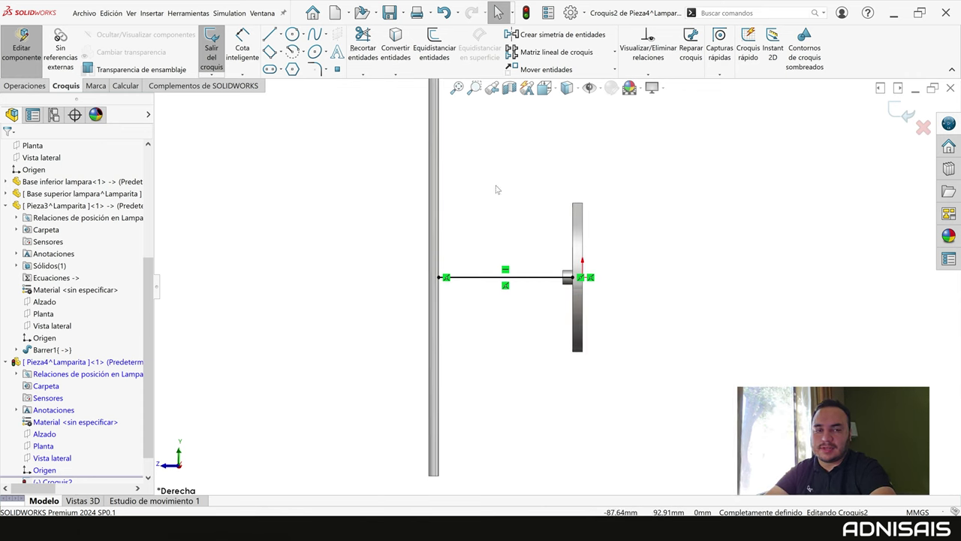
scroll(534, 298, down, 2)
right_drag(471, 334, 511, 262)
key(Escape)
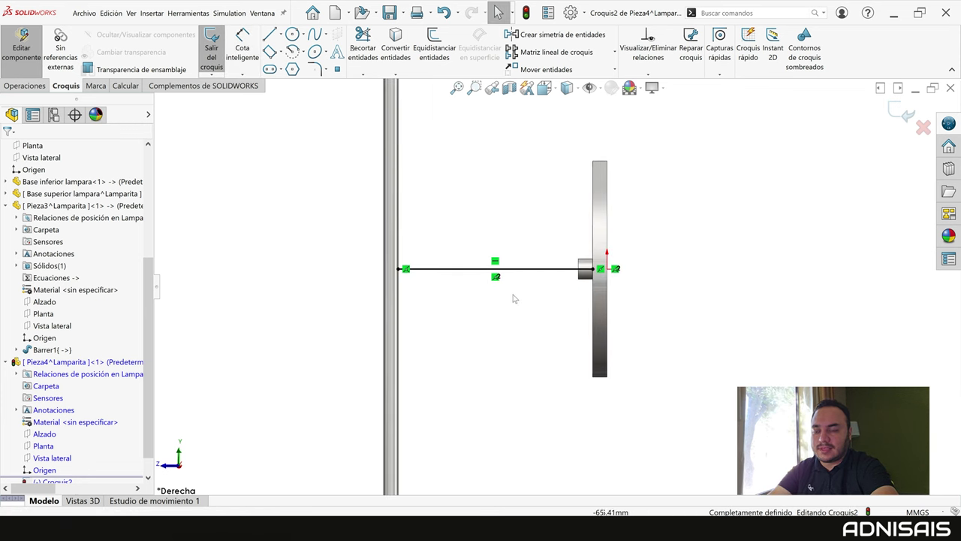
Exit the path sketch and start a Barrer sweep along Croquis2.
click(211, 50)
click(25, 85)
click(330, 35)
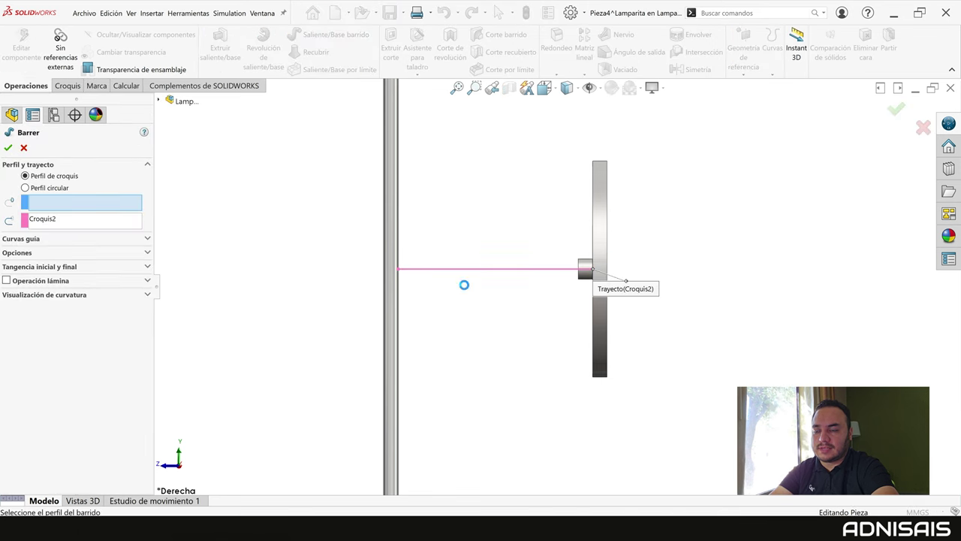
Create the connector tube using a 10 mm circular sweep profile.
click(51, 187)
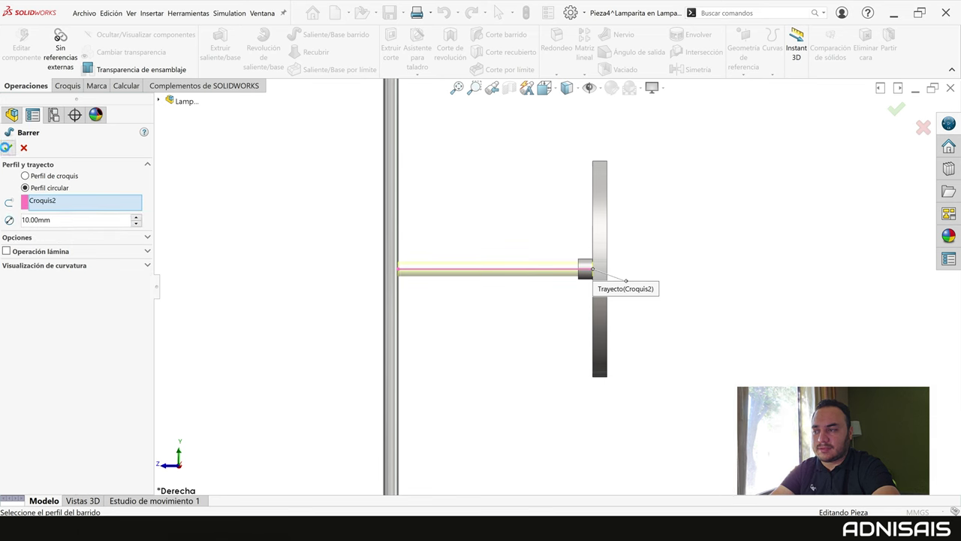
key(Return)
middle_drag(453, 280, 446, 234)
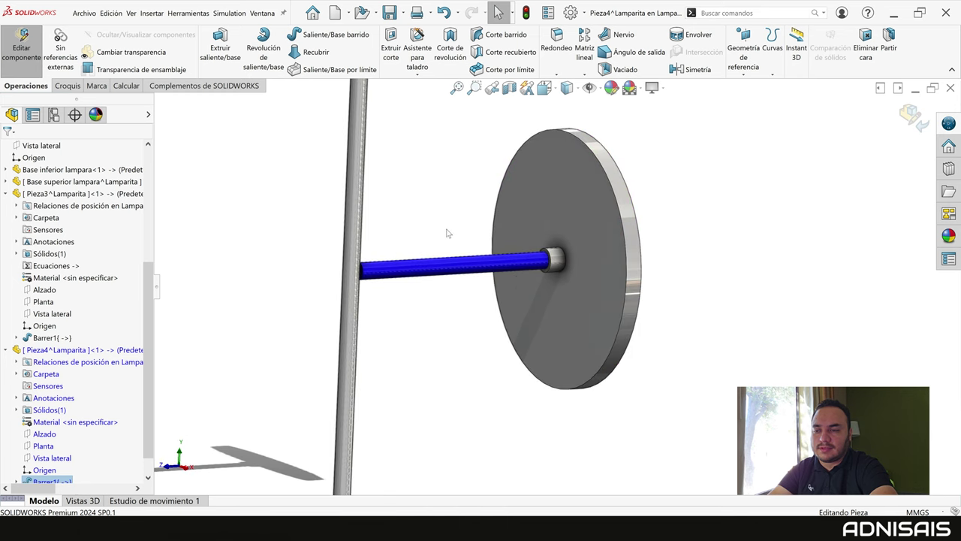
click(508, 265)
middle_drag(508, 264, 571, 267)
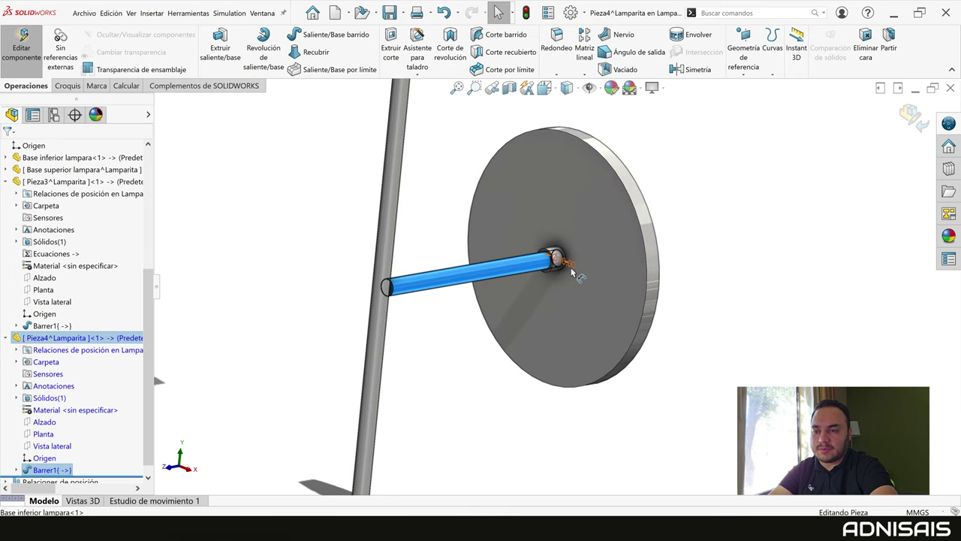
Set the tube's Ø10 dimension to '=Diametro tuberia' and return to the assembly.
double_click(598, 255)
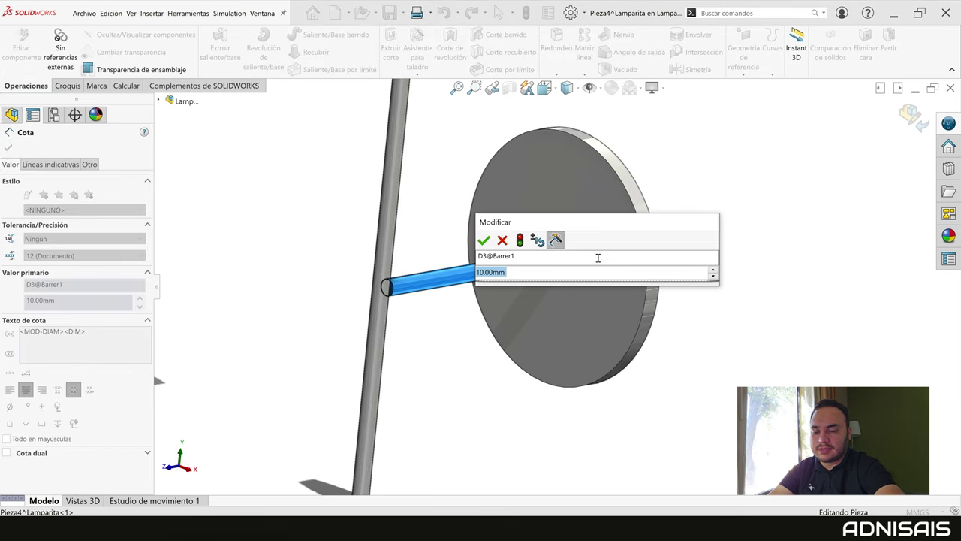
text(=)
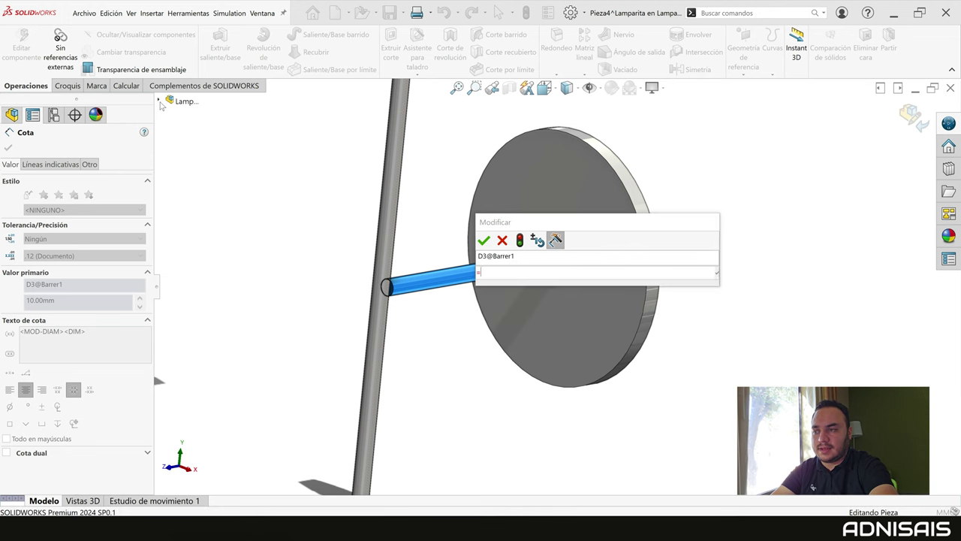
click(159, 101)
click(181, 149)
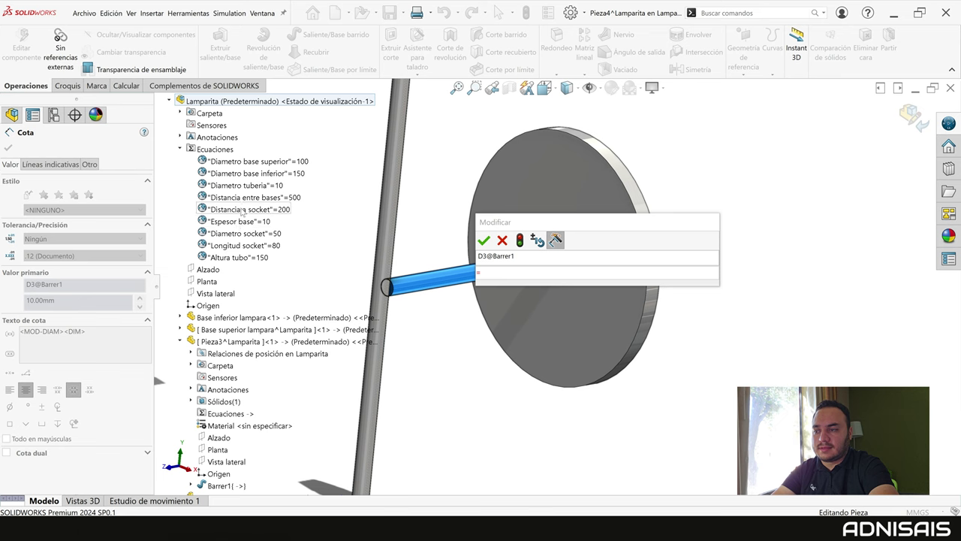
click(244, 184)
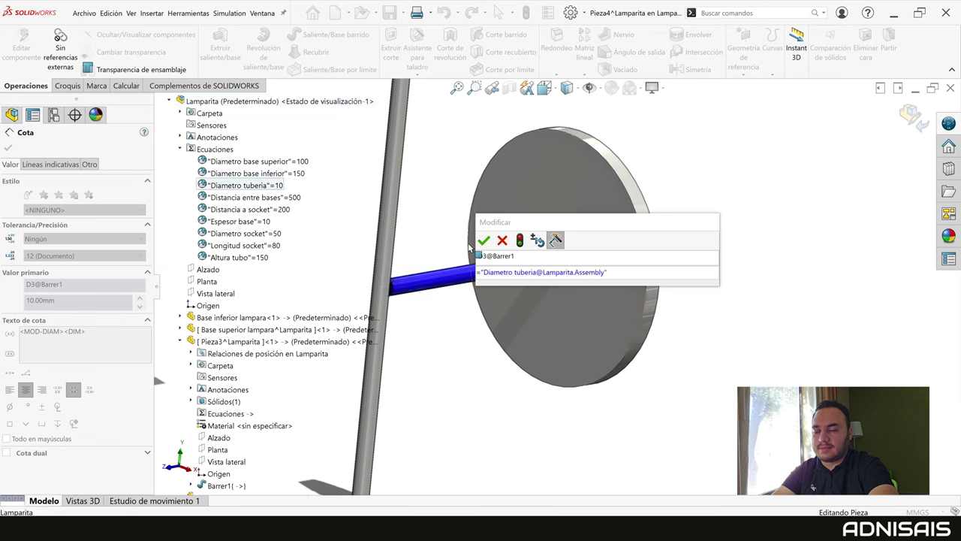
key(Return)
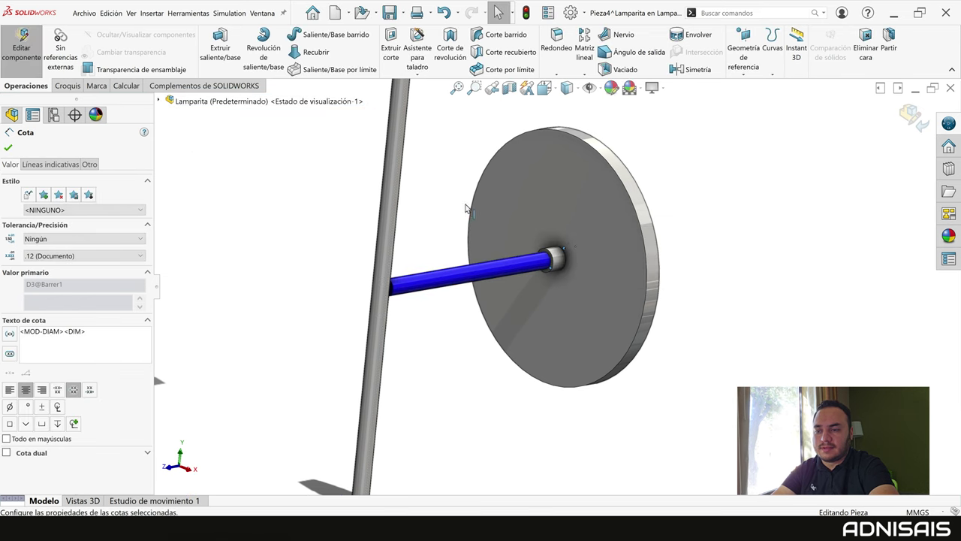
click(466, 209)
scroll(676, 173, up, 3)
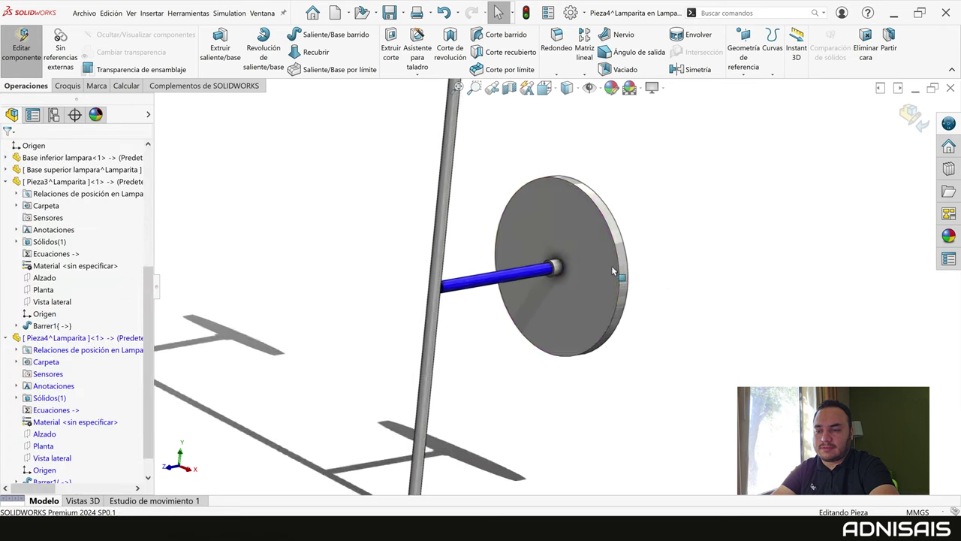
click(906, 124)
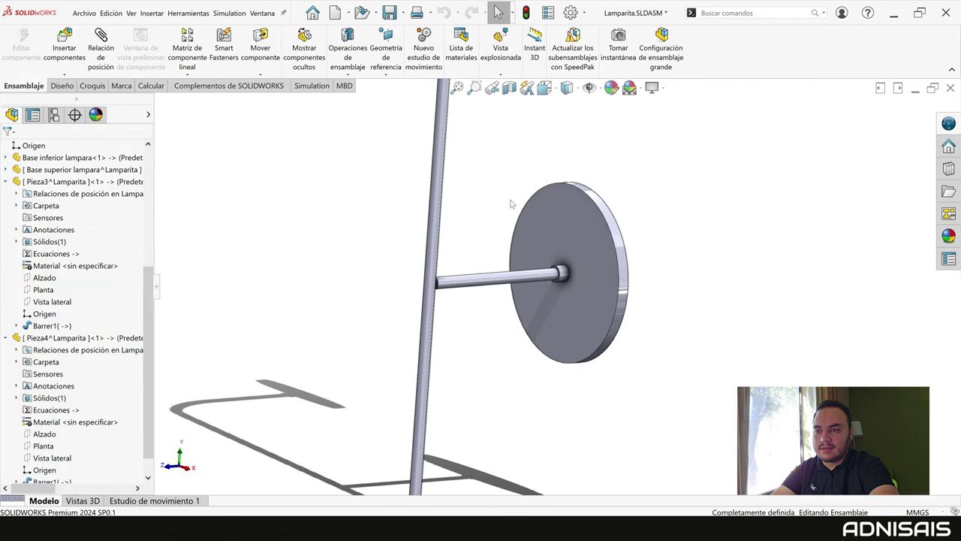
Edit the side rod Pieza4 and start a 1.00 mm shell, removing its end face at the pole.
click(488, 286)
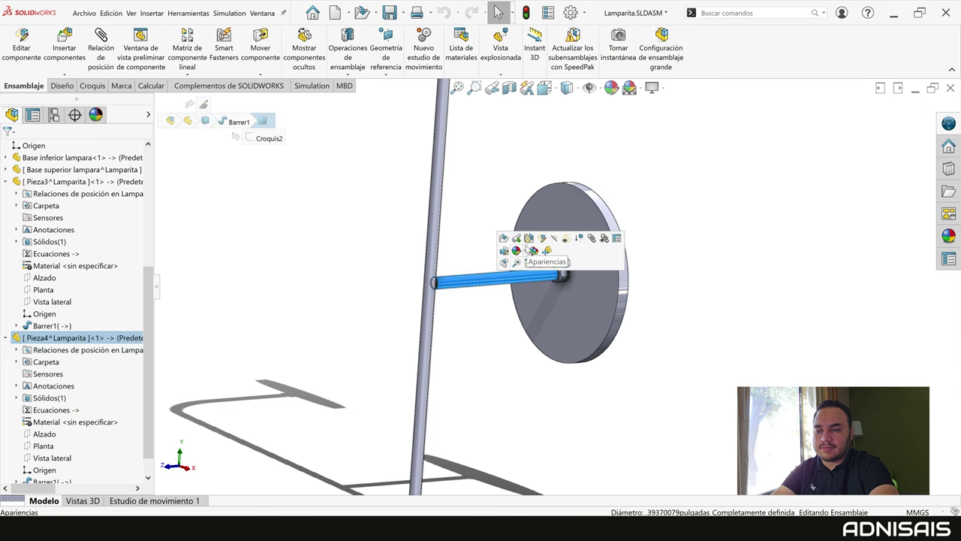
click(541, 245)
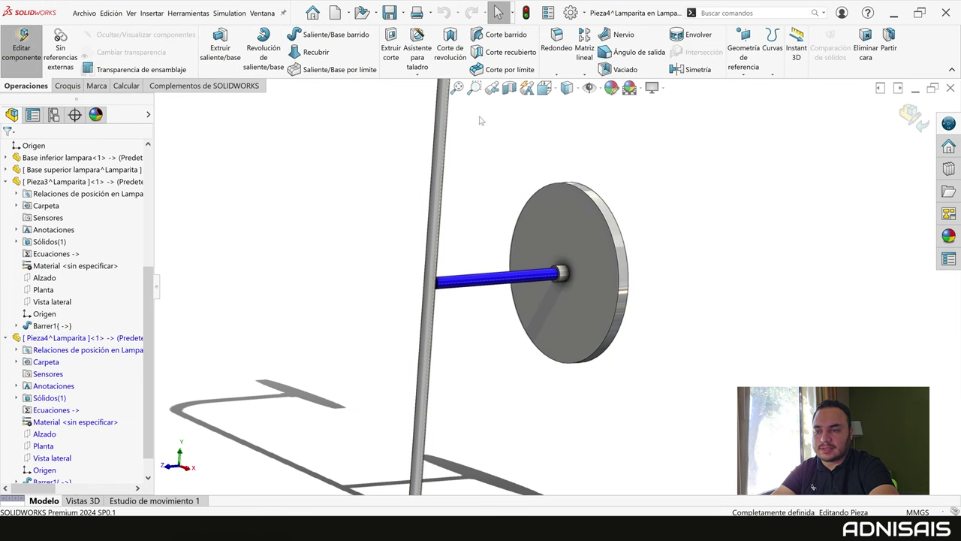
click(626, 69)
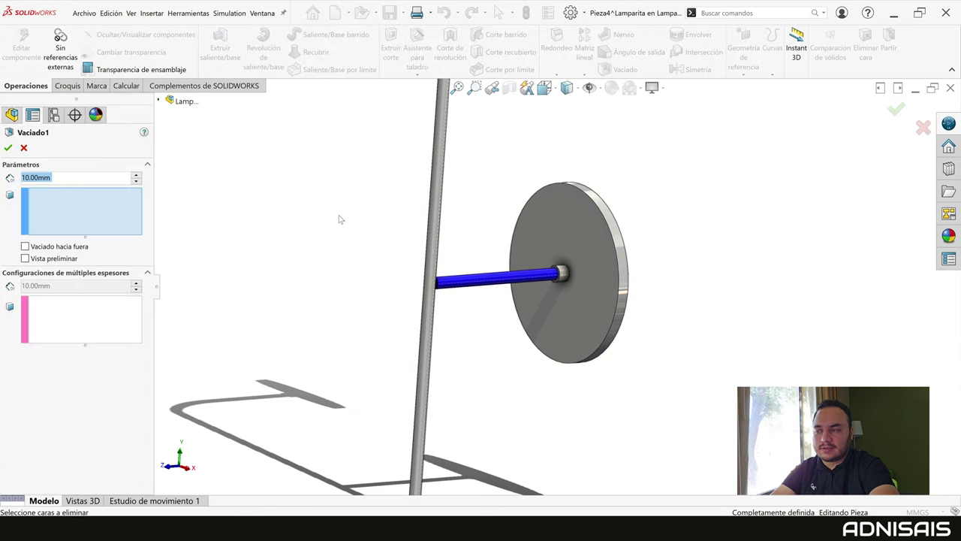
text(1.00mm)
scroll(424, 279, down, 3)
scroll(402, 255, down, 3)
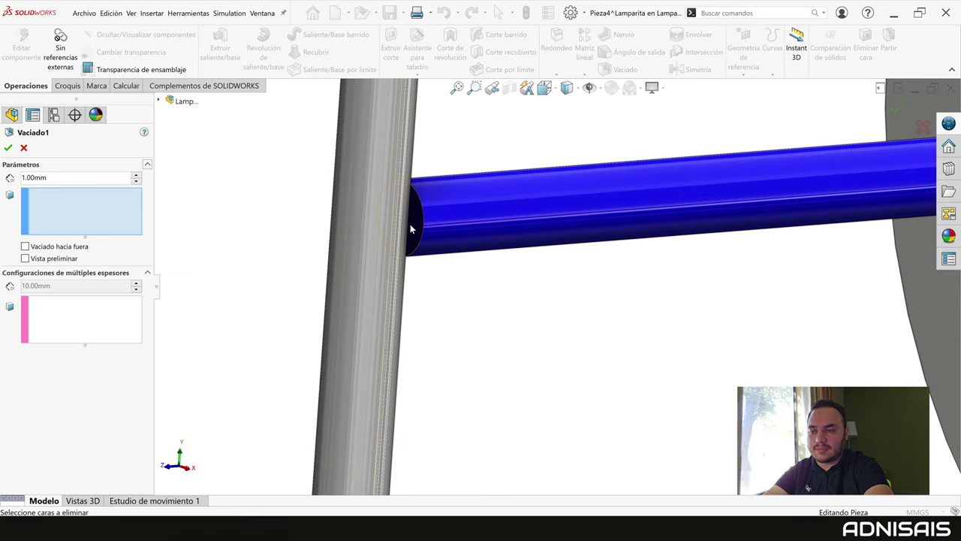
click(410, 224)
scroll(579, 240, up, 2)
scroll(580, 240, up, 2)
scroll(661, 248, up, 2)
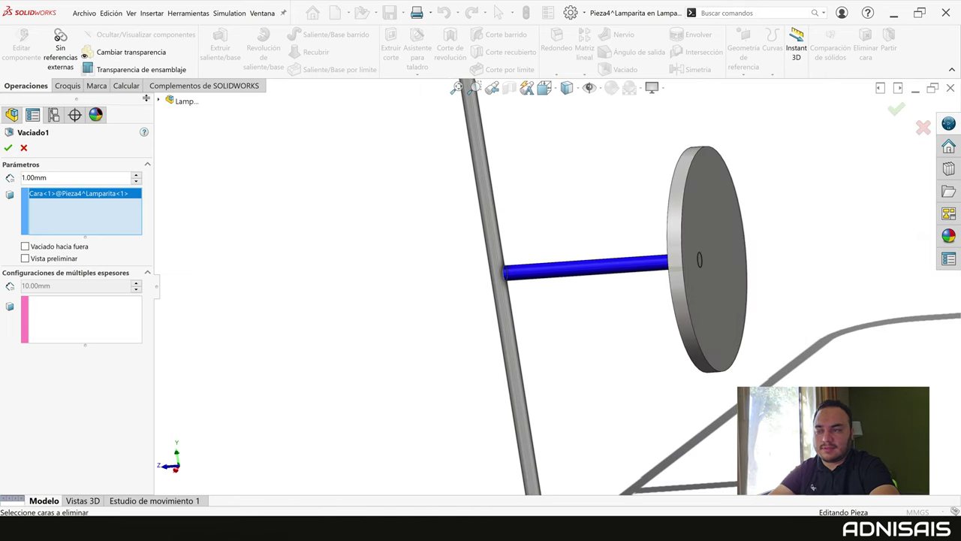
Hide the lower lamp base, remove the rod's other end face, and confirm the shell.
click(159, 101)
right_click(216, 319)
click(231, 337)
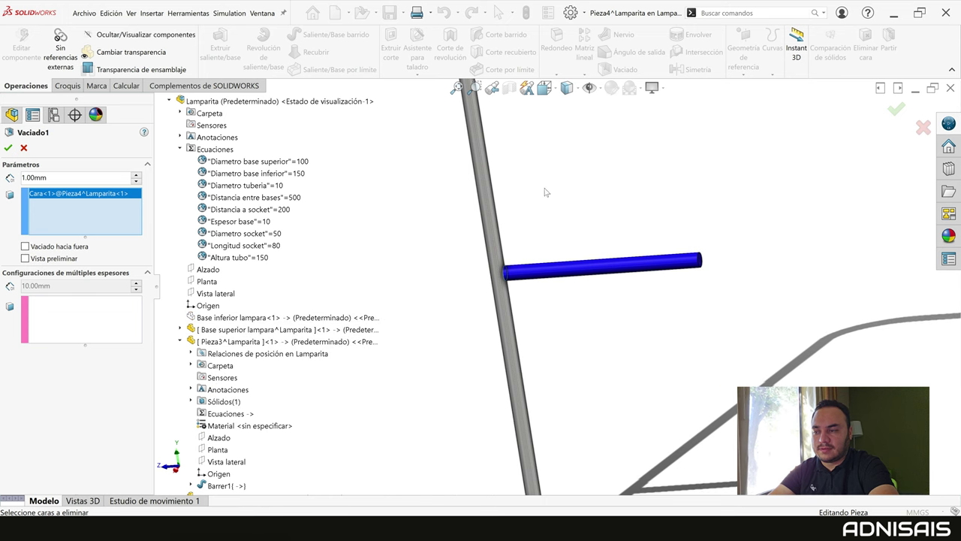
scroll(626, 229, down, 5)
click(751, 405)
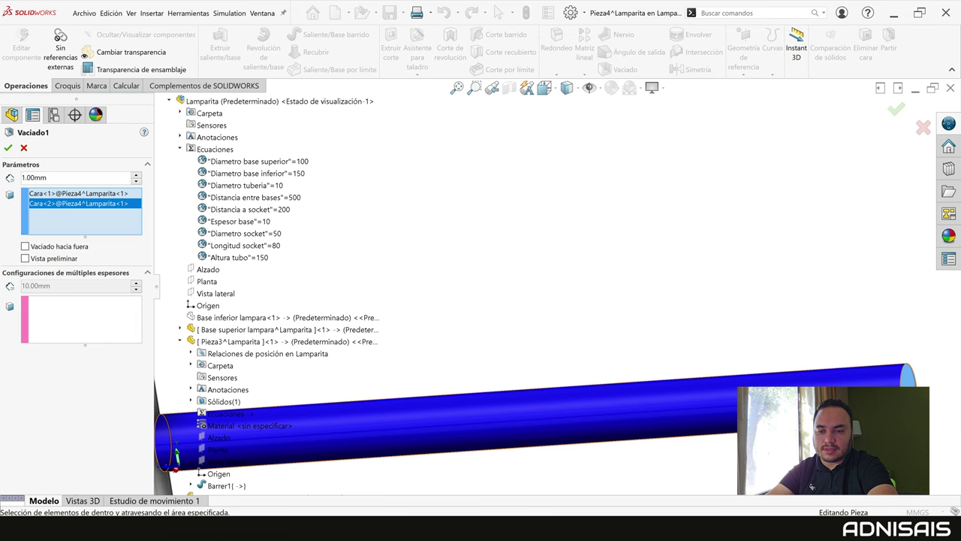
key(Return)
Finish editing the side rod and begin editing the main pole part.
scroll(732, 354, up, 5)
mouse_move(732, 354)
middle_down()
mouse_move(666, 375)
mouse_move(661, 368)
middle_up()
scroll(667, 375, down, 3)
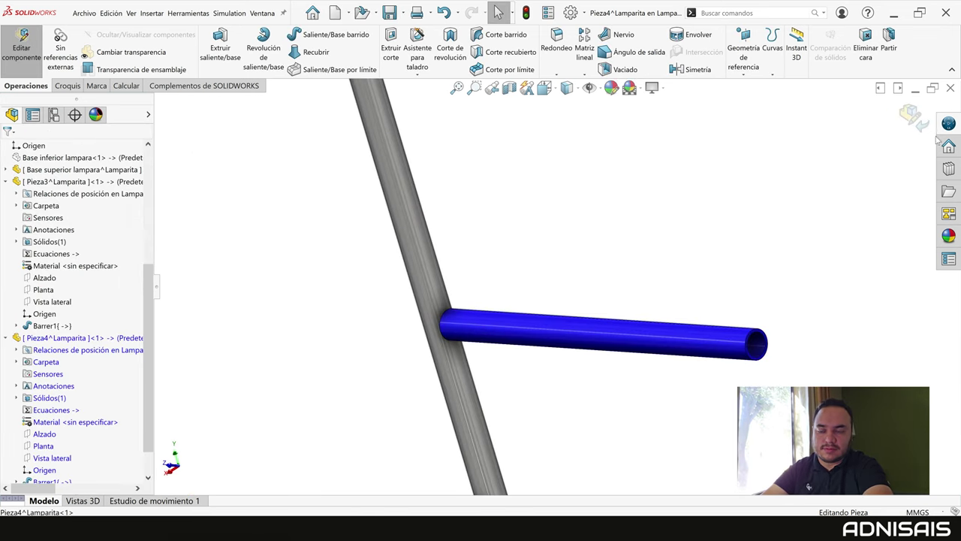
click(912, 116)
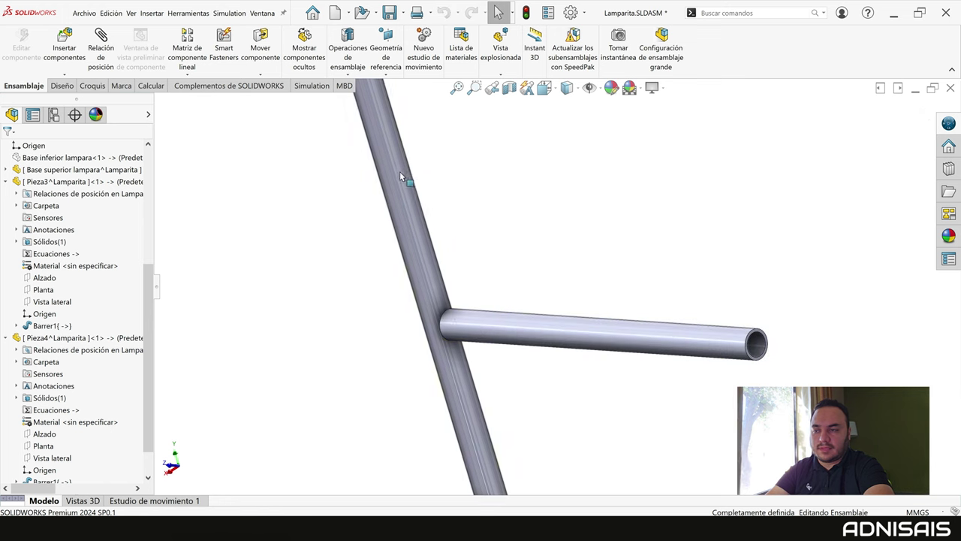
click(400, 176)
click(417, 130)
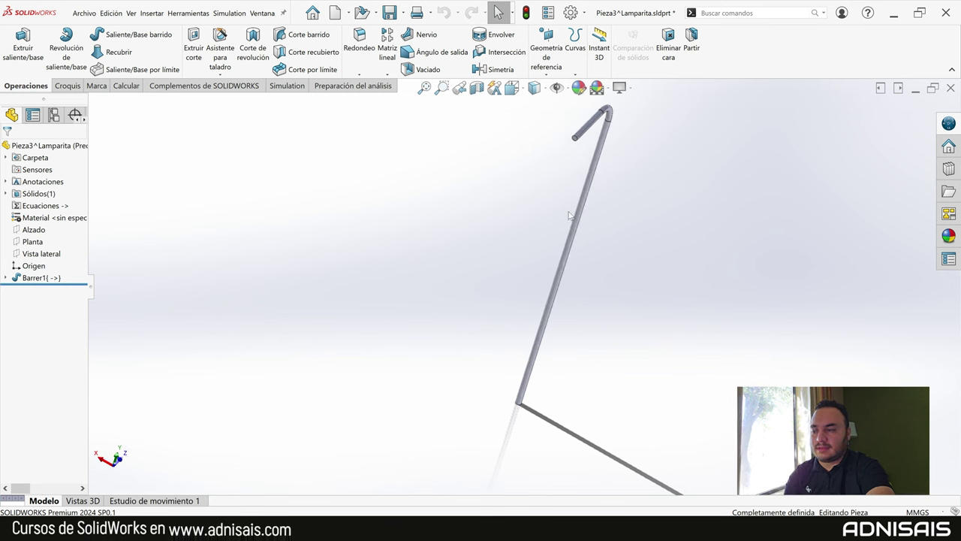
Shell the bent pole to 1 mm walls, removing both its top and bottom end faces.
scroll(585, 140, down, 2)
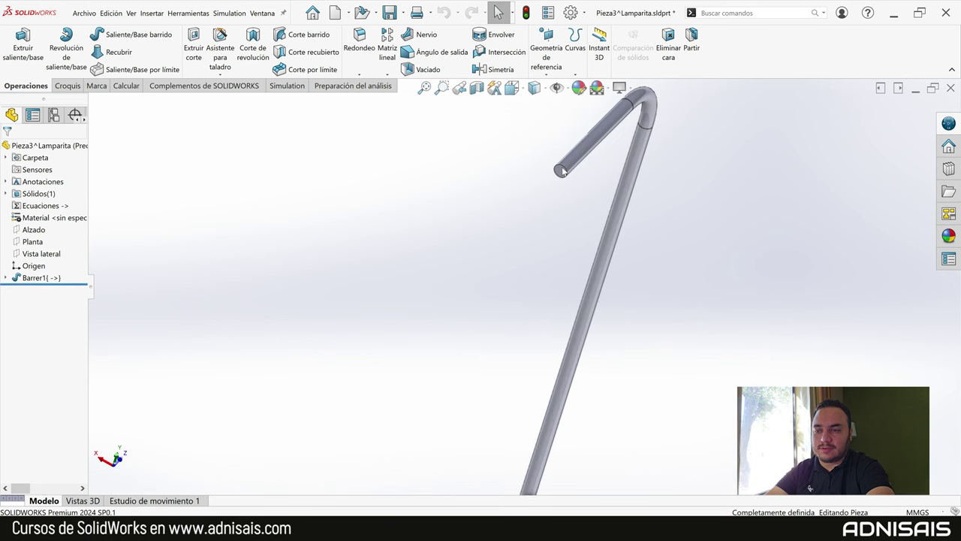
scroll(587, 188, down, 3)
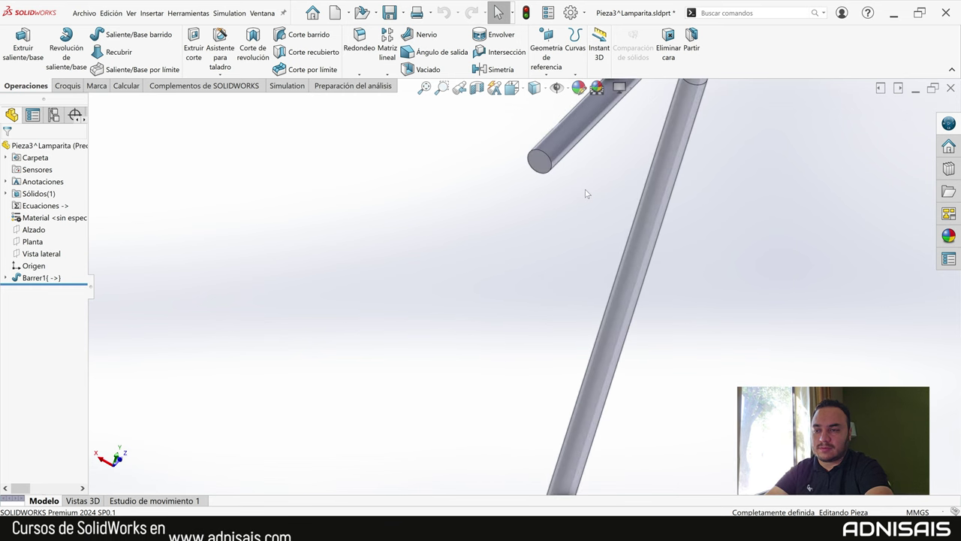
click(422, 69)
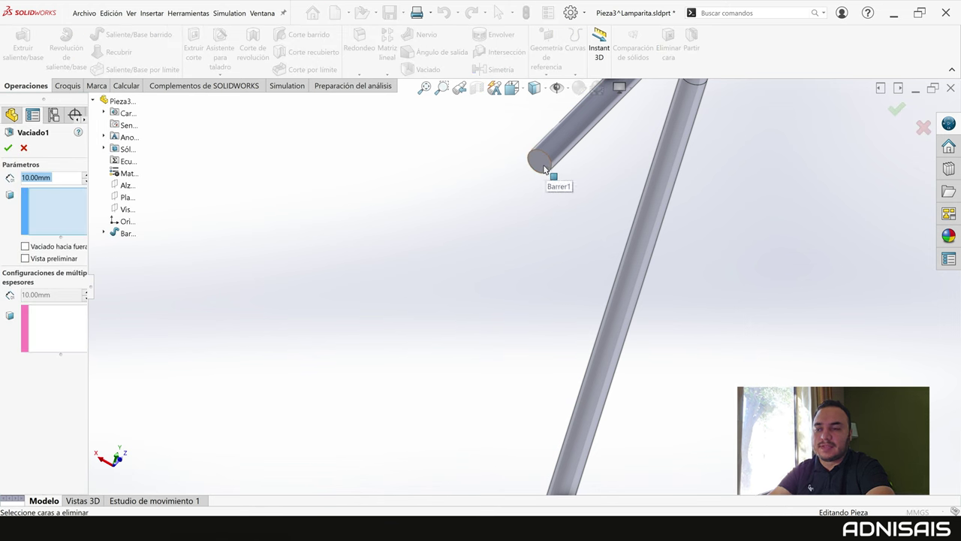
text(1)
key(Return)
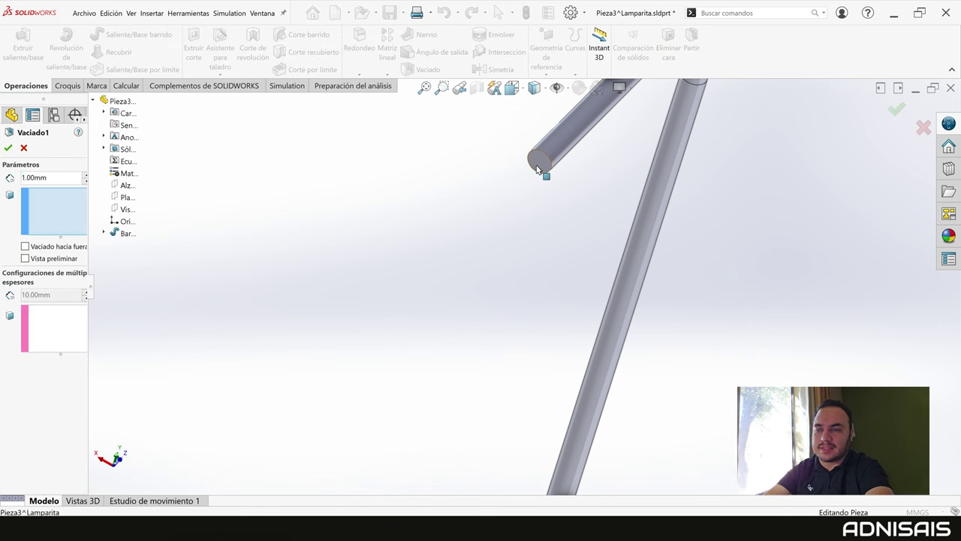
click(540, 163)
scroll(563, 242, up, 3)
mouse_move(572, 286)
middle_down()
mouse_move(558, 208)
mouse_move(523, 299)
mouse_move(518, 381)
mouse_move(553, 451)
mouse_move(485, 442)
mouse_move(500, 446)
mouse_move(481, 414)
middle_up()
click(469, 406)
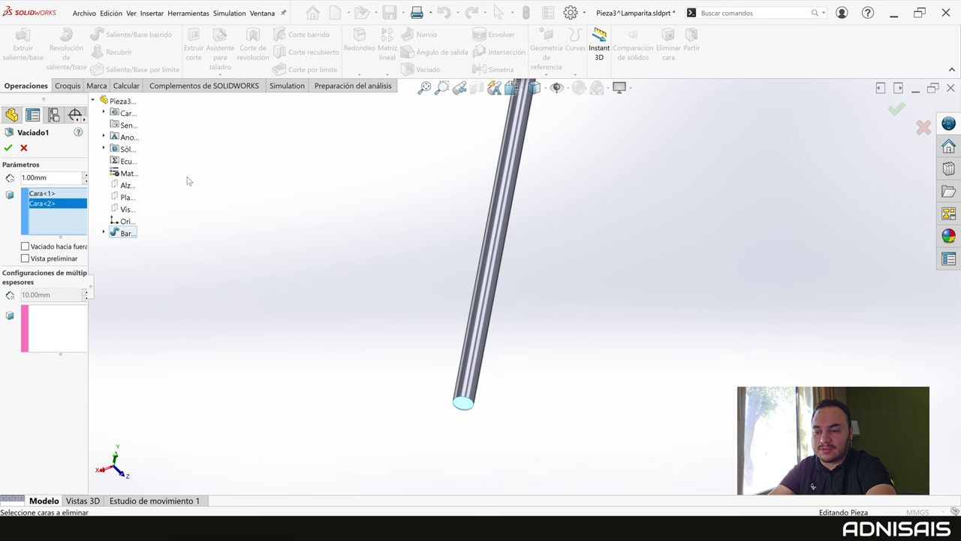
click(9, 148)
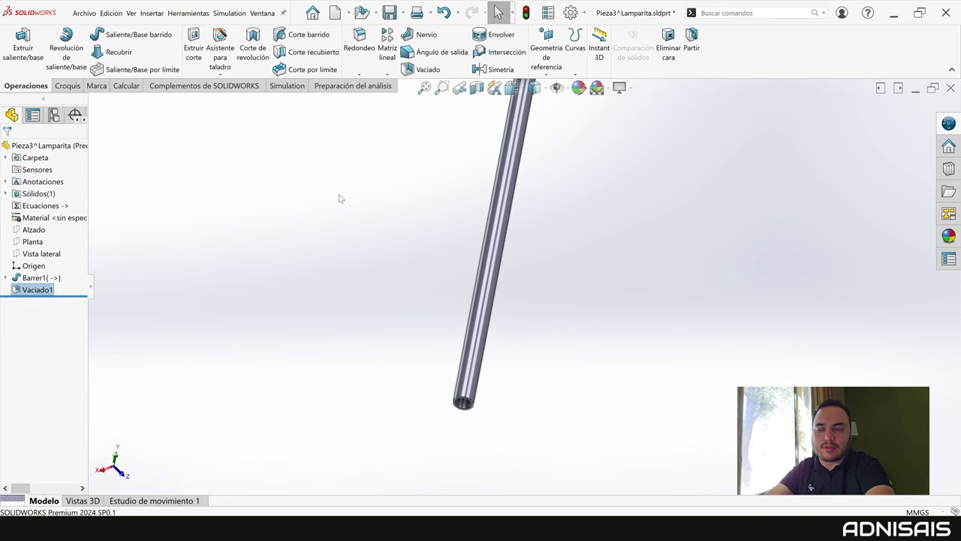
Switch back to Lamparita.SLDASM and rebuild it with the hollow pole.
scroll(418, 157, up, 3)
scroll(488, 150, up, 1)
scroll(569, 146, up, 2)
scroll(518, 143, up, 1)
scroll(542, 197, down, 2)
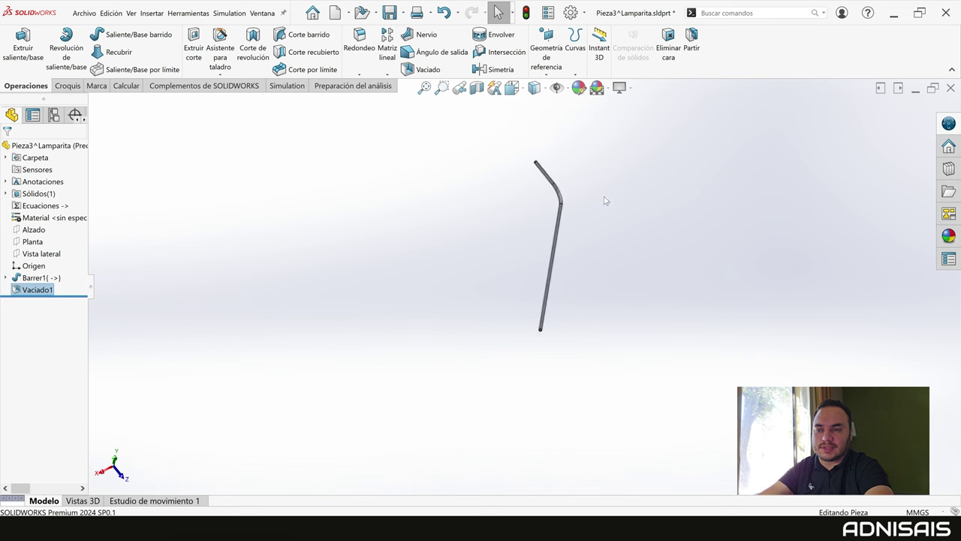
scroll(605, 200, down, 1)
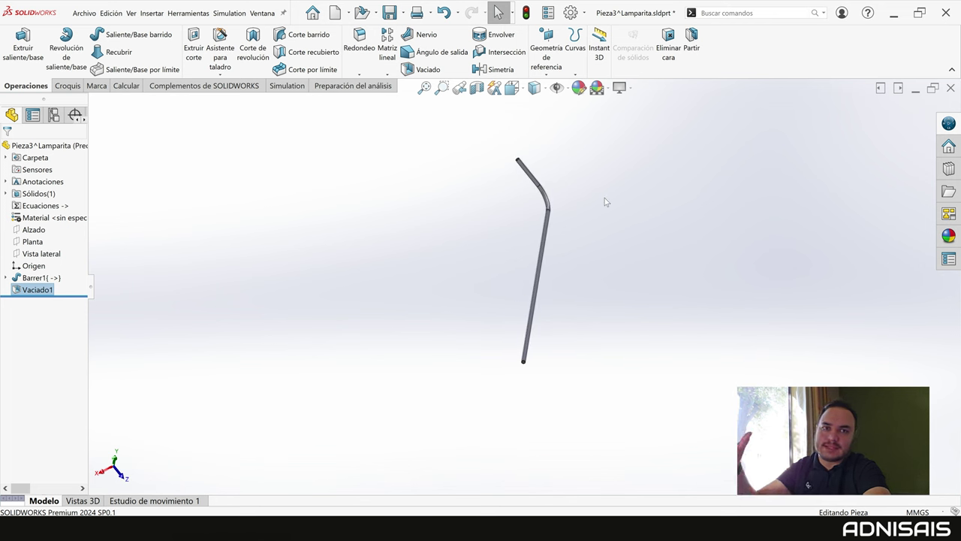
key(ctrl+Tab)
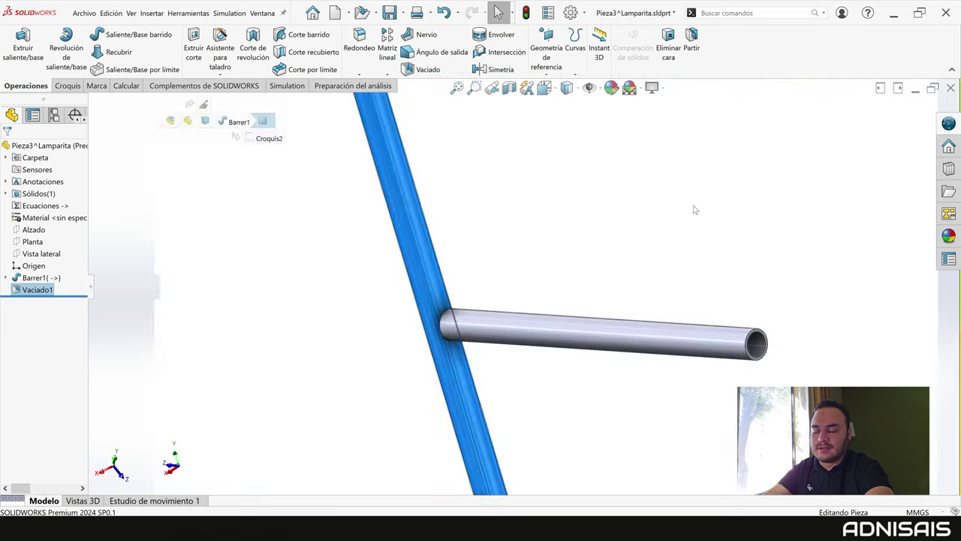
click(99, 57)
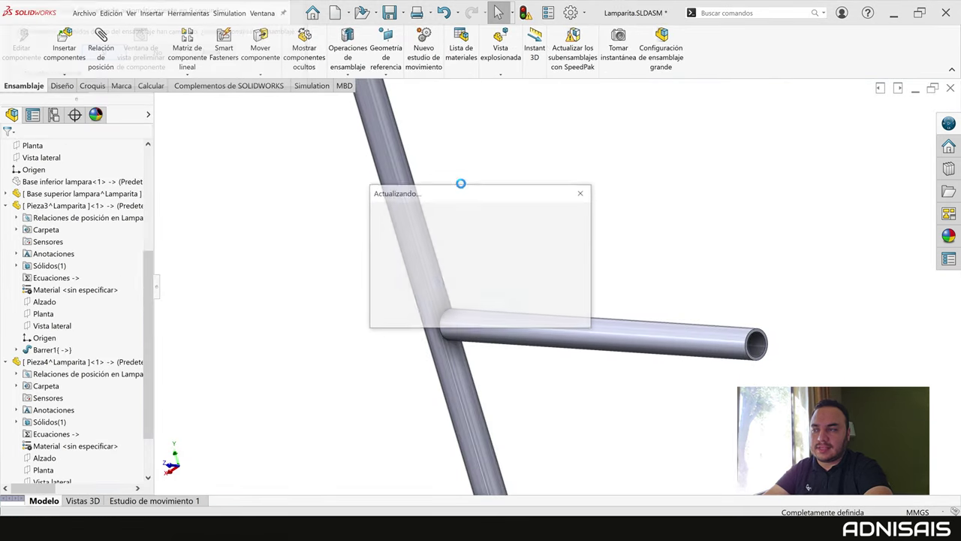
mouse_move(529, 257)
middle_down()
mouse_move(487, 255)
mouse_move(548, 274)
mouse_move(590, 347)
mouse_move(571, 391)
middle_up()
scroll(553, 385, down, 3)
scroll(530, 311, down, 3)
scroll(515, 261, down, 3)
scroll(515, 260, up, 3)
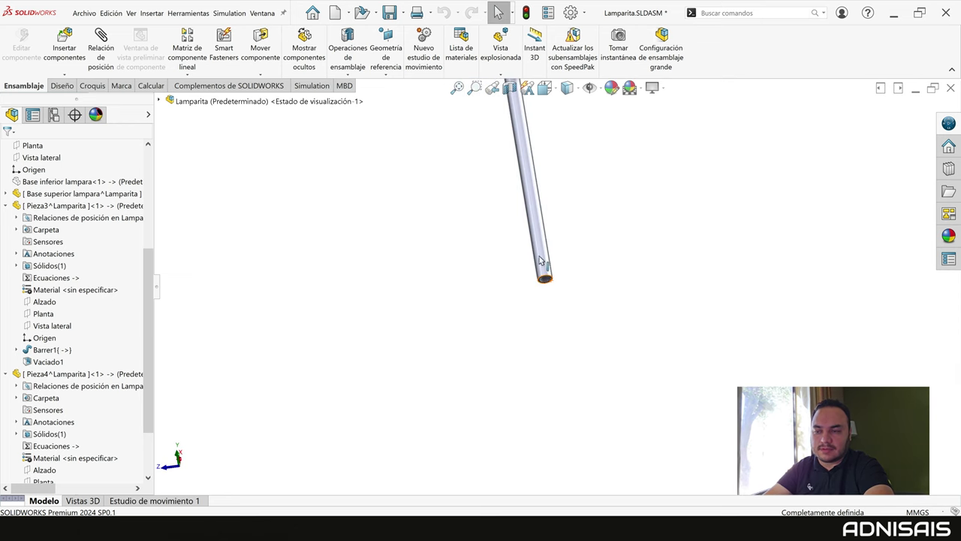
scroll(541, 248, up, 2)
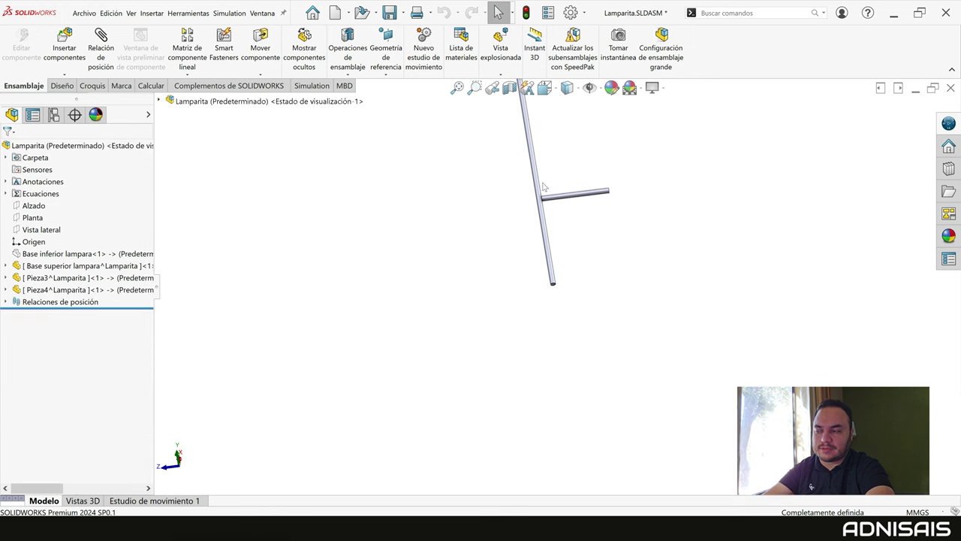
key(f)
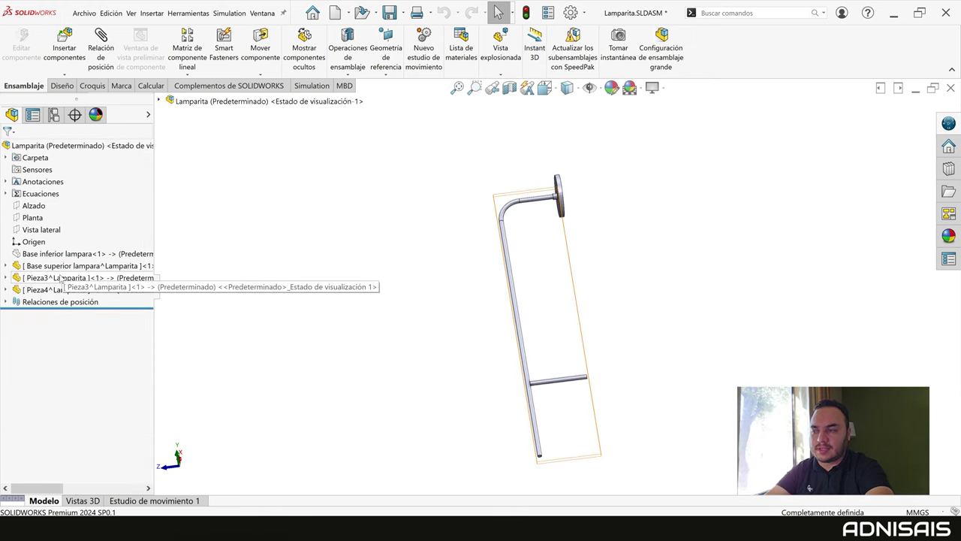
Rename the main pole component to 'Tuberia principal'.
click(33, 279)
click(33, 279)
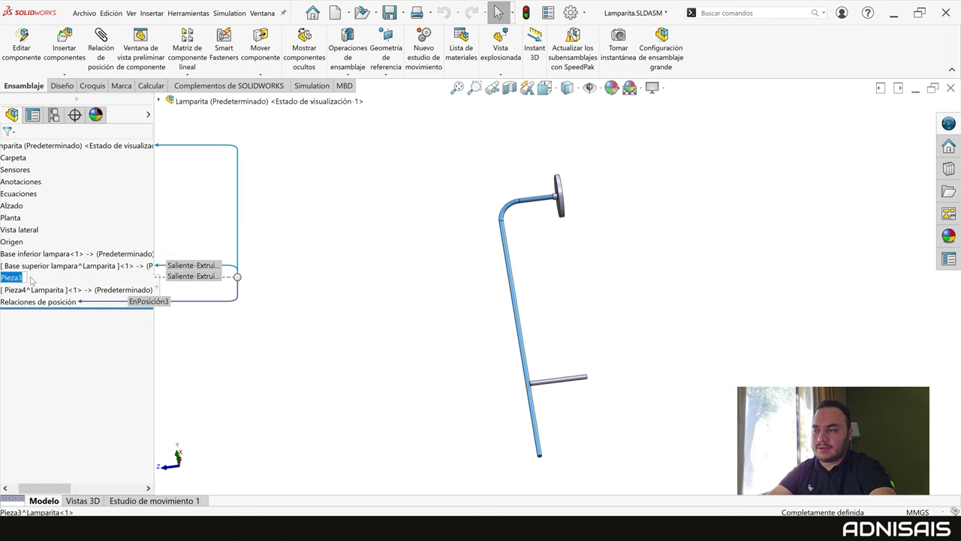
text(Tuberia principal)
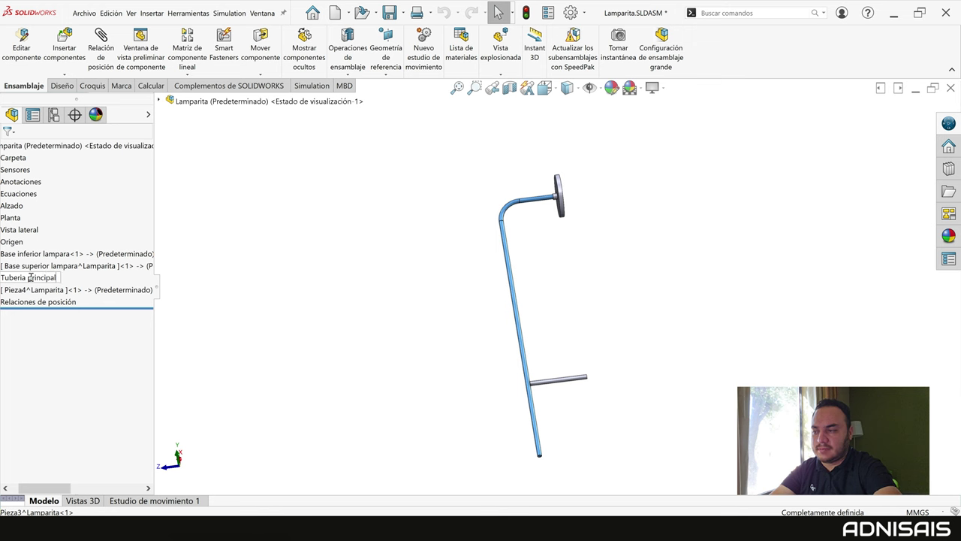
key(Return)
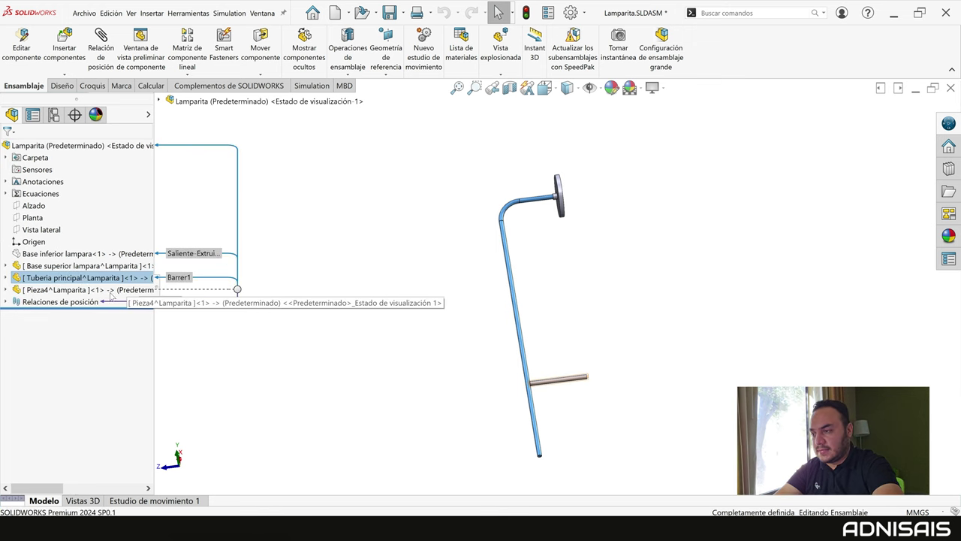
Rename the side rod to 'Tuberia secundaria', save and rebuild, and show the lower base again.
click(86, 292)
click(86, 291)
text(Tuberia secundar)
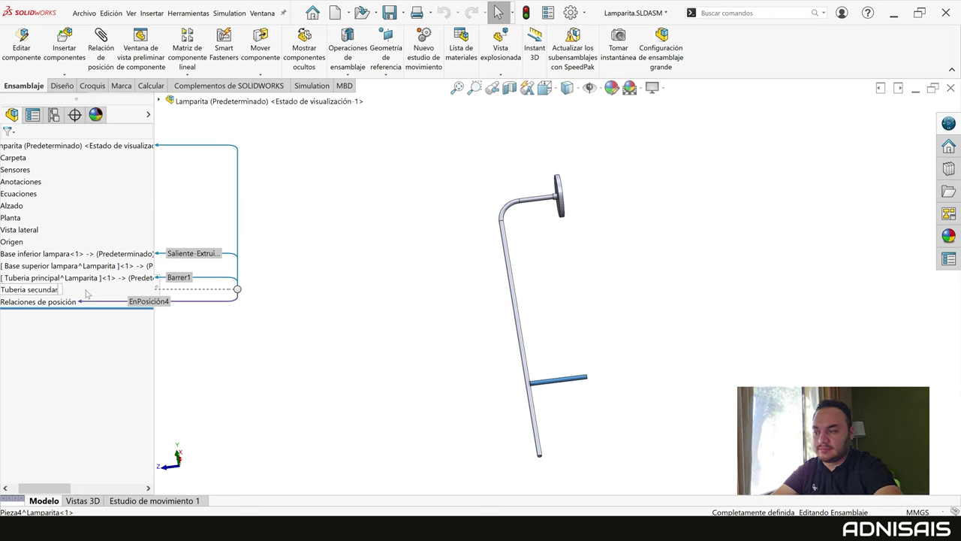
key(ctrl+s)
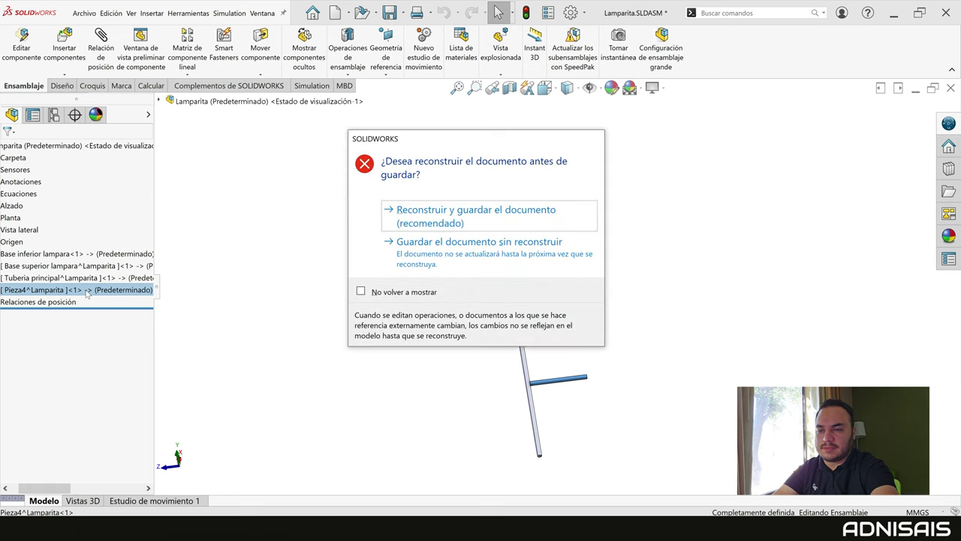
click(428, 217)
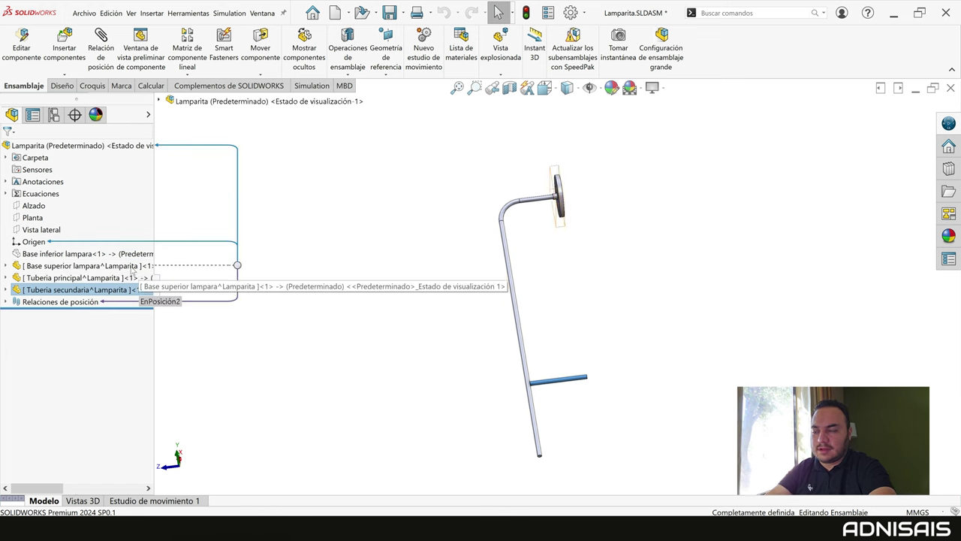
click(127, 254)
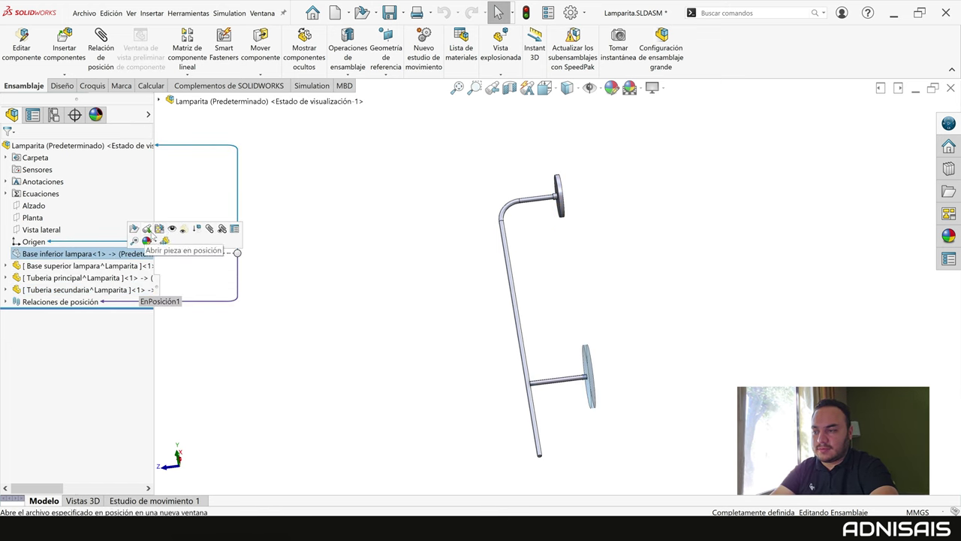
click(419, 264)
mouse_move(530, 375)
middle_down()
mouse_move(642, 422)
mouse_move(432, 253)
middle_up()
Insert new part Pieza5 and start a sketch on its Vista lateral plane.
click(61, 75)
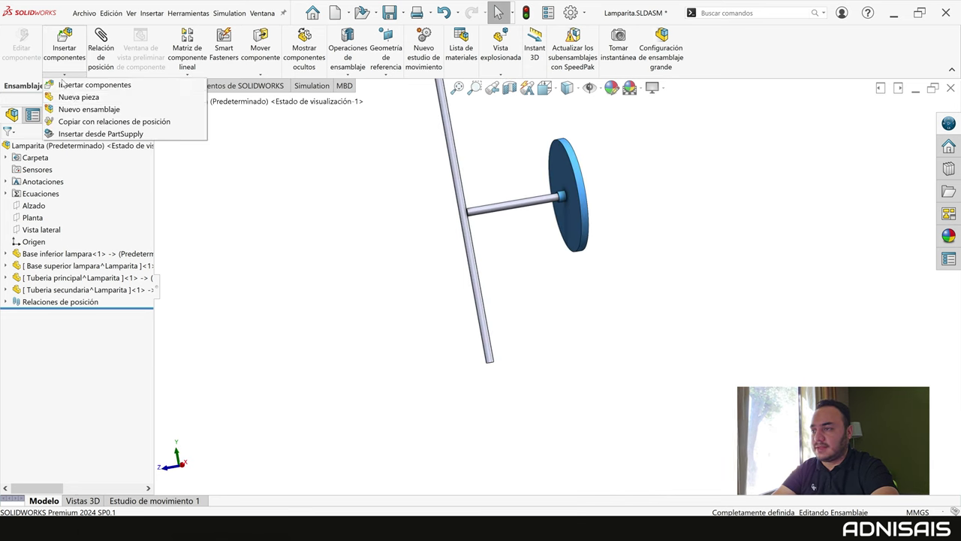
click(75, 95)
click(38, 217)
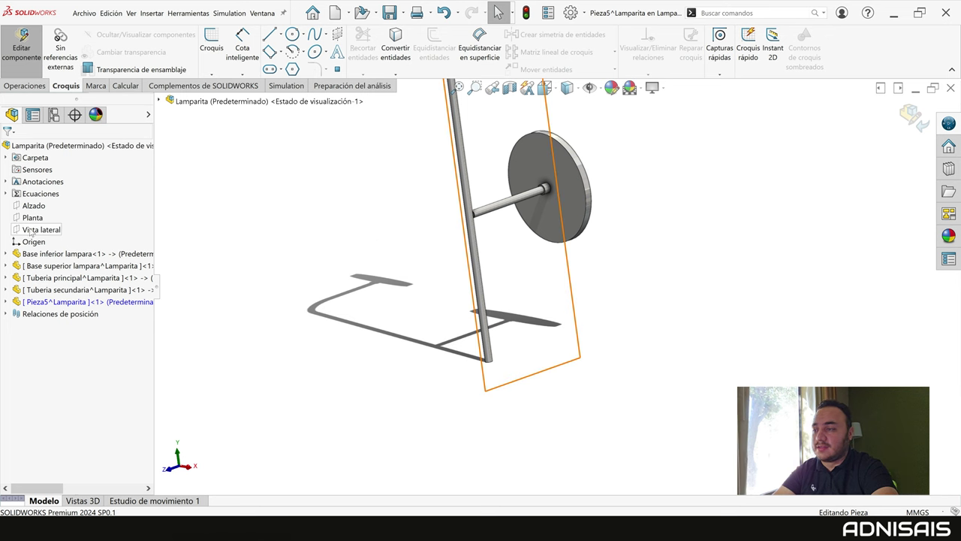
click(33, 229)
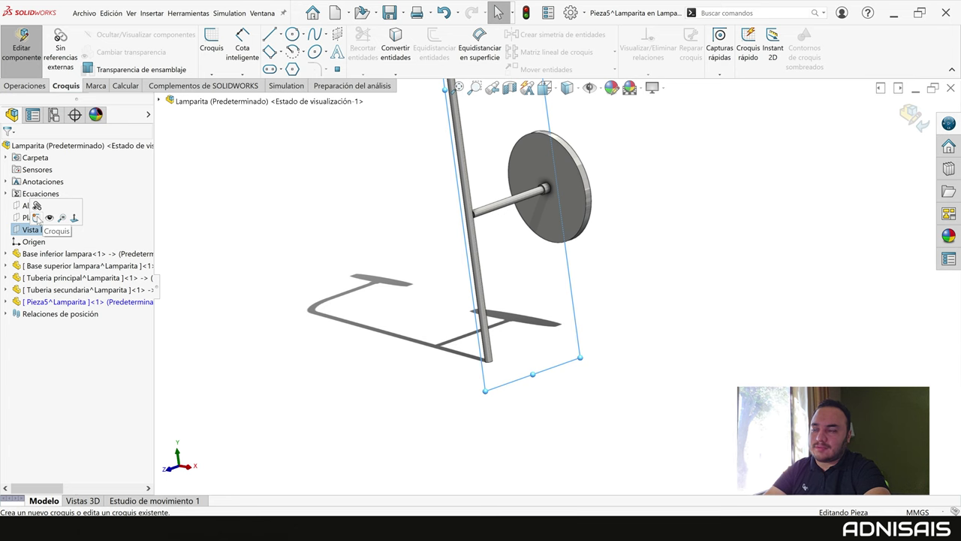
click(37, 217)
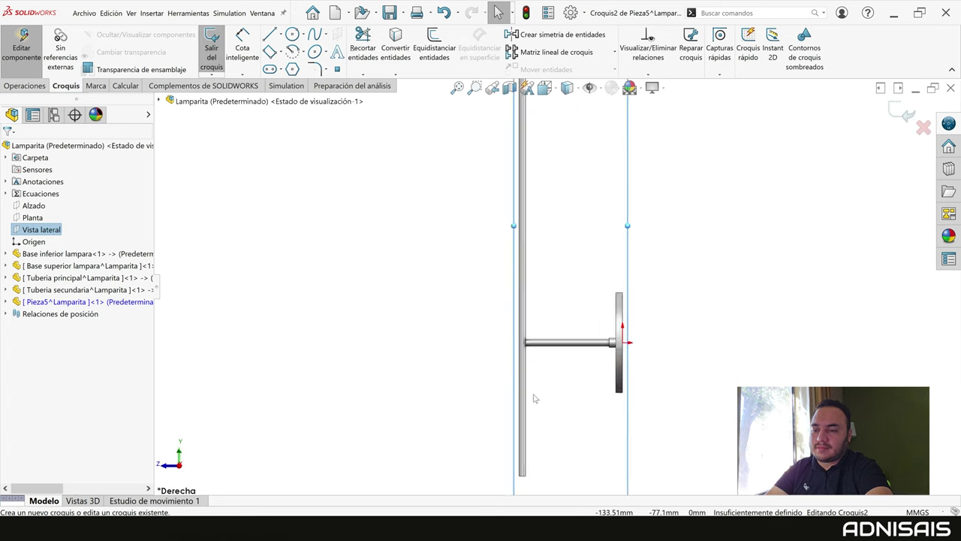
Draw a vertical line along the pole.
scroll(535, 399, down, 3)
click(269, 35)
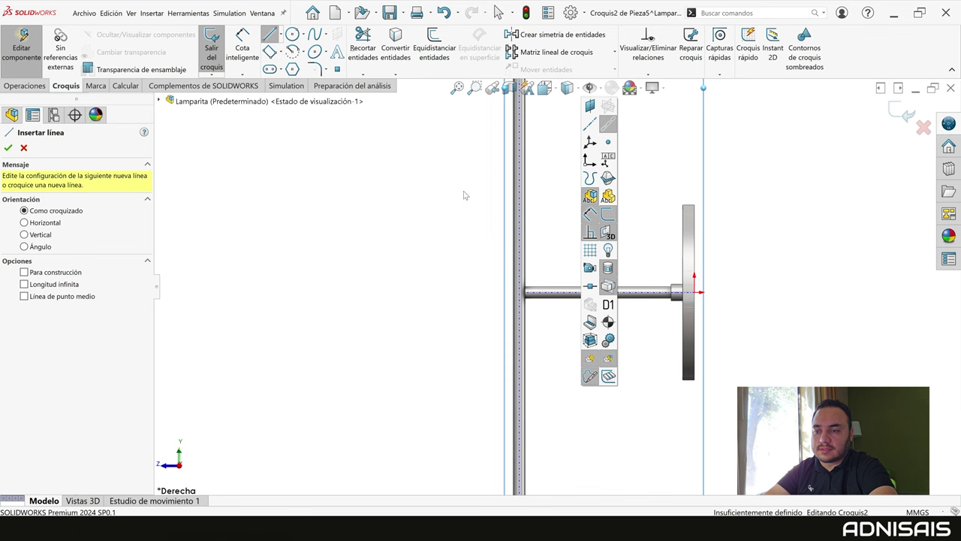
click(520, 245)
click(521, 328)
key(Escape)
Add a horizontal construction line from the vertical line's midpoint toward the plate.
scroll(540, 322, down, 3)
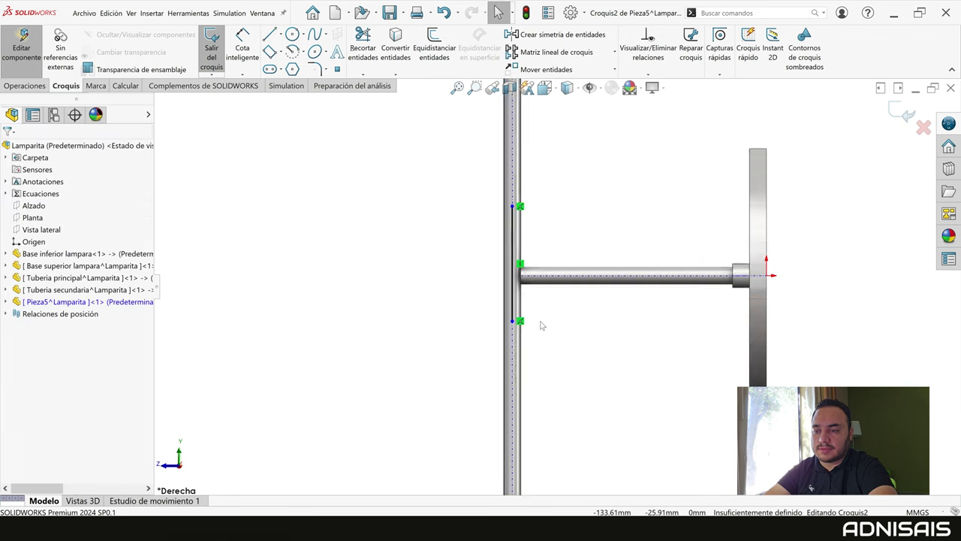
click(282, 37)
click(305, 58)
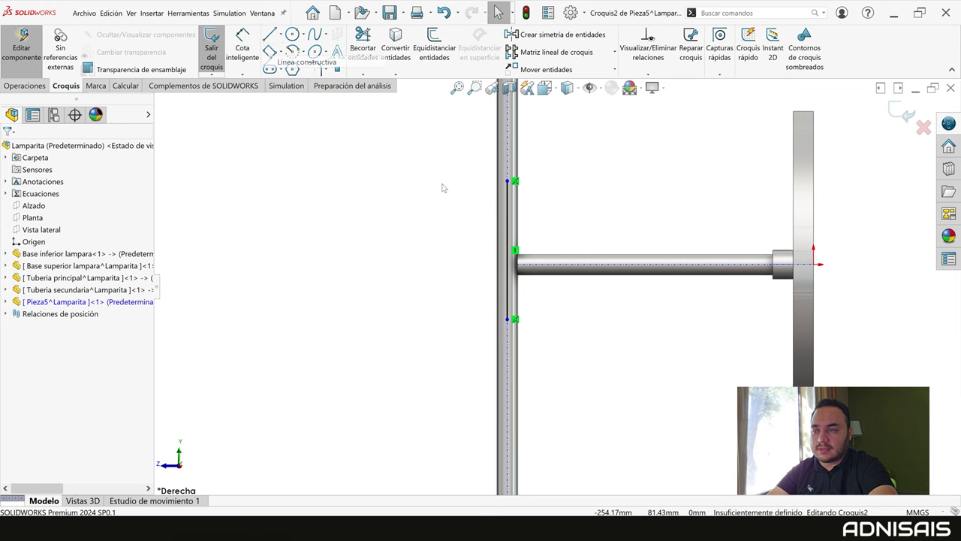
click(507, 250)
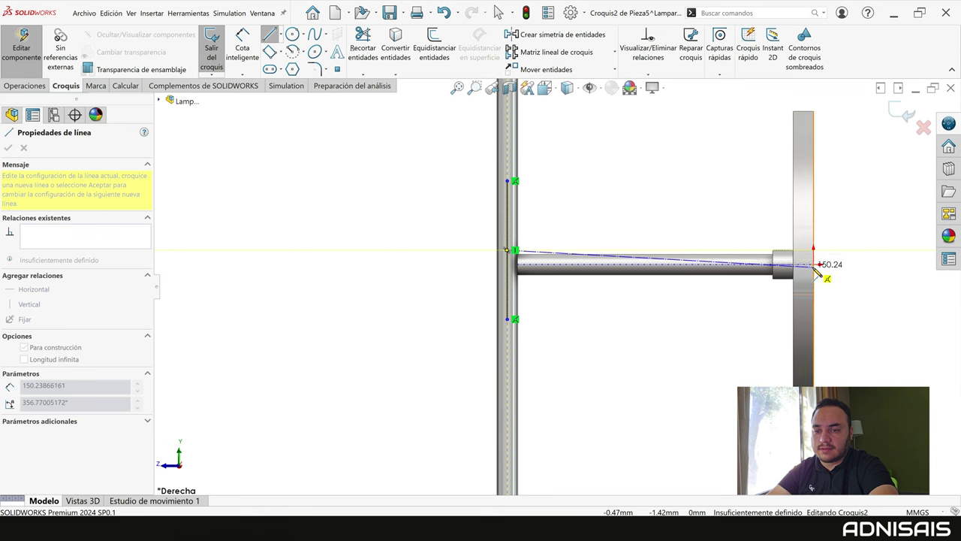
click(815, 265)
key(Escape)
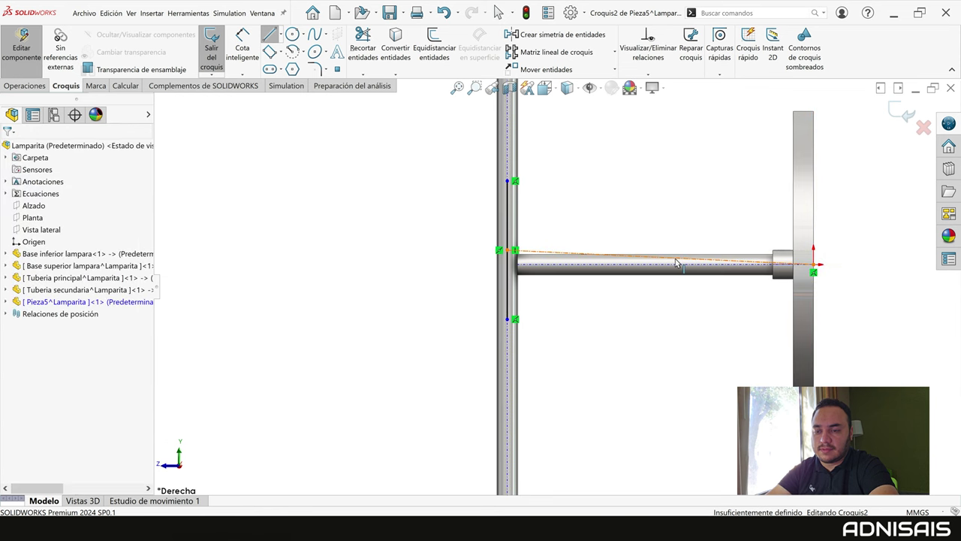
click(680, 257)
click(705, 240)
click(596, 165)
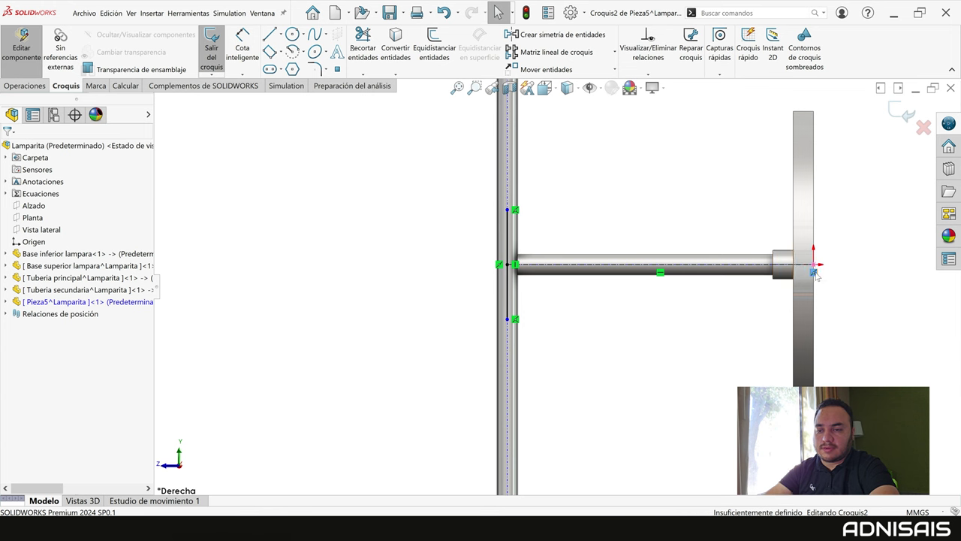
mouse_move(815, 265)
mouse_down()
mouse_move(811, 276)
mouse_move(819, 271)
mouse_up()
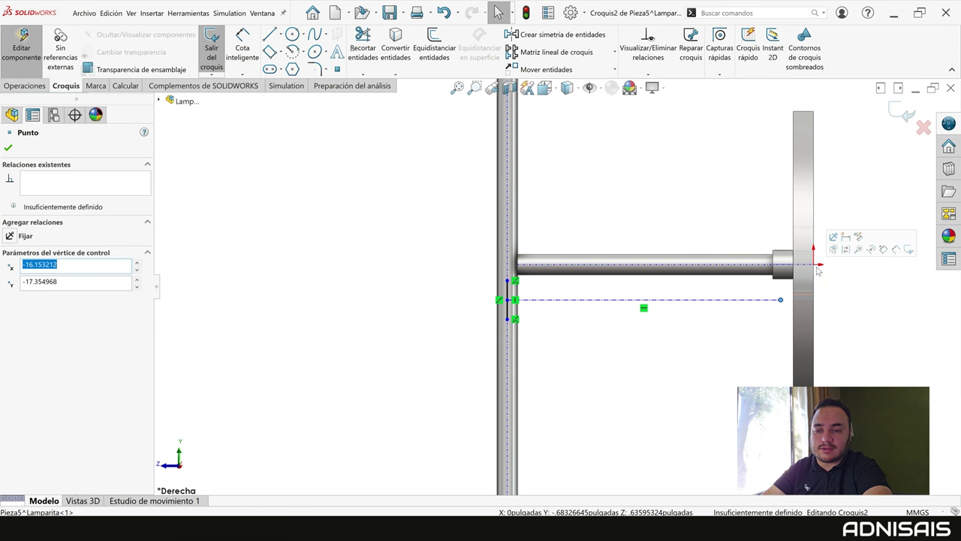
key(Escape)
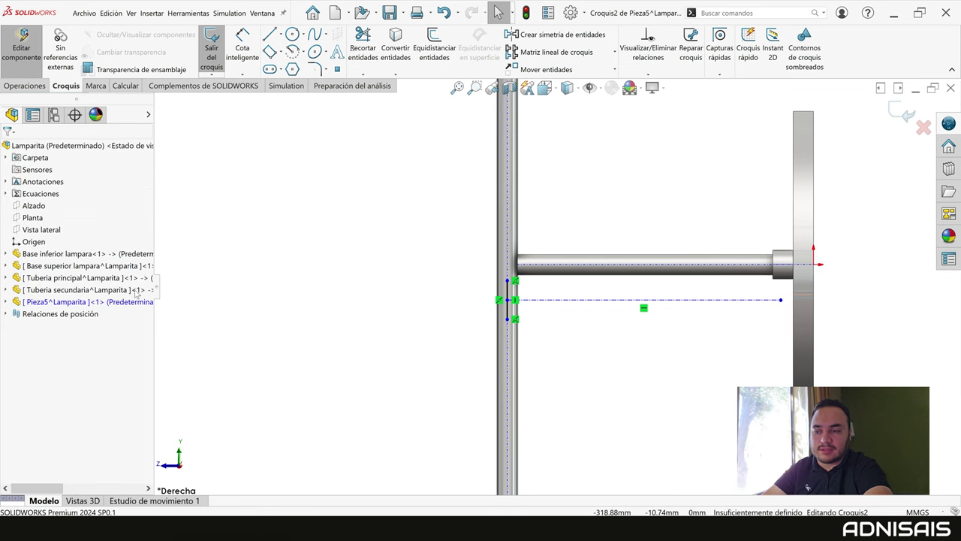
Make the construction line's free endpoint coincident with Pieza5's origin.
click(38, 246)
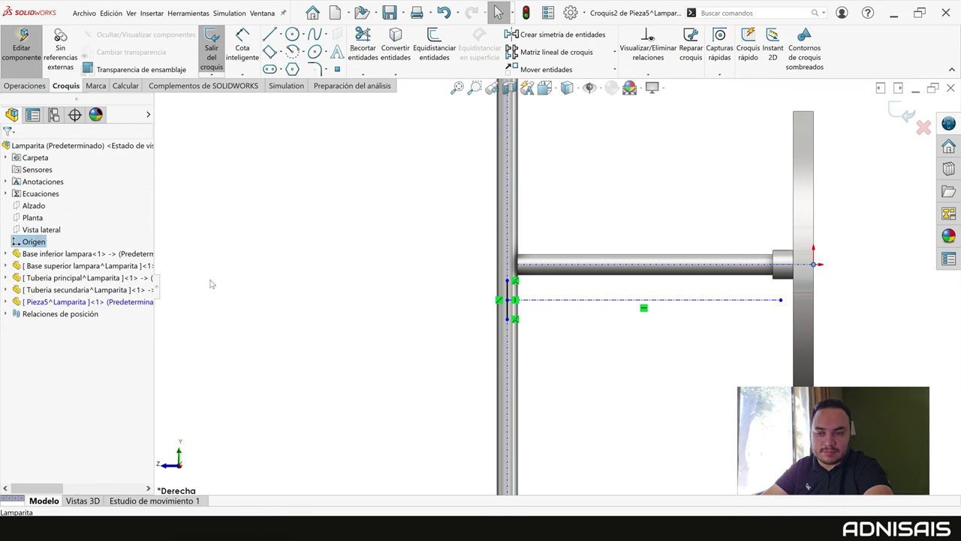
click(6, 301)
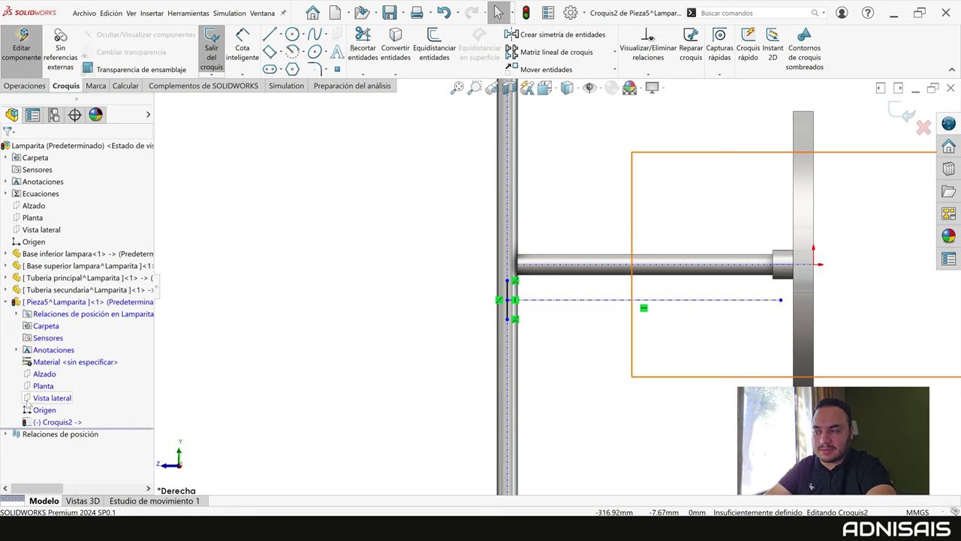
click(34, 410)
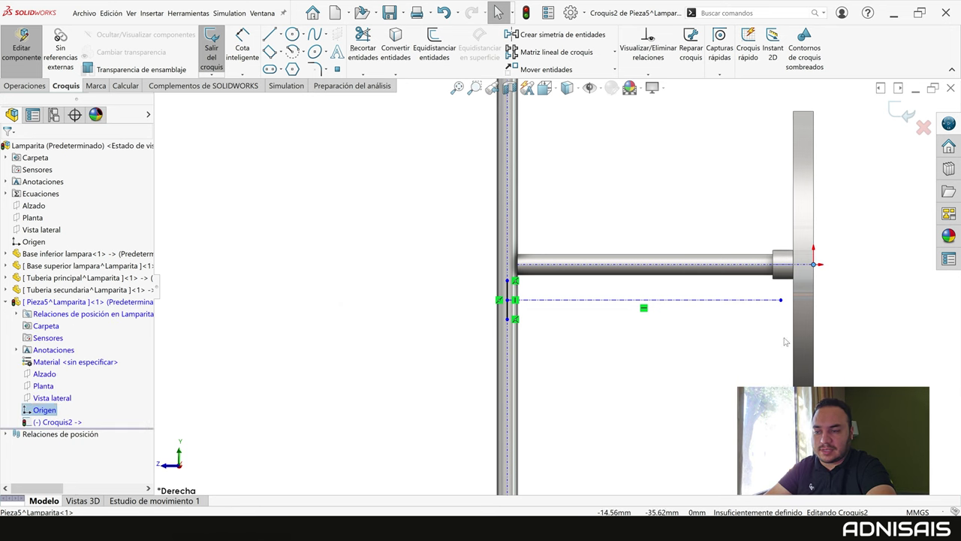
ctrl+click(781, 300)
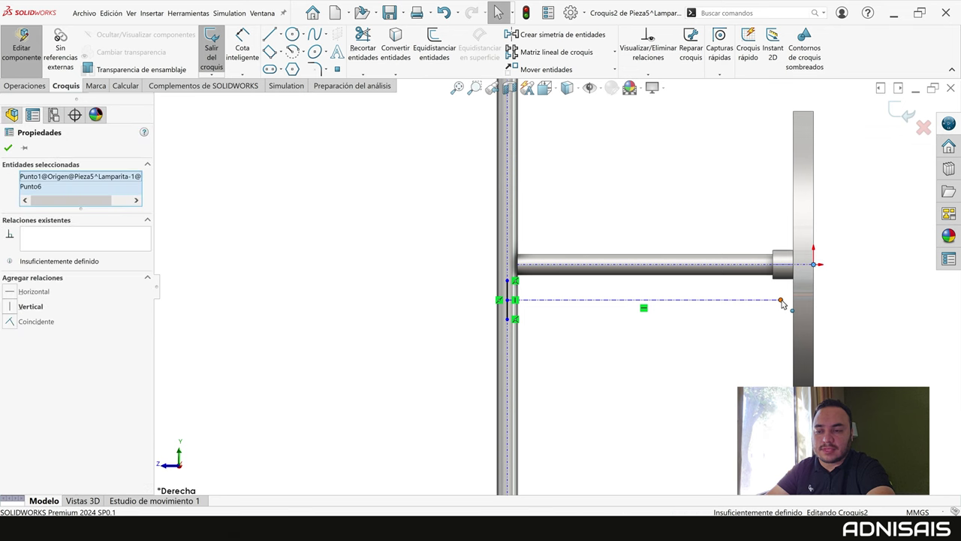
click(824, 281)
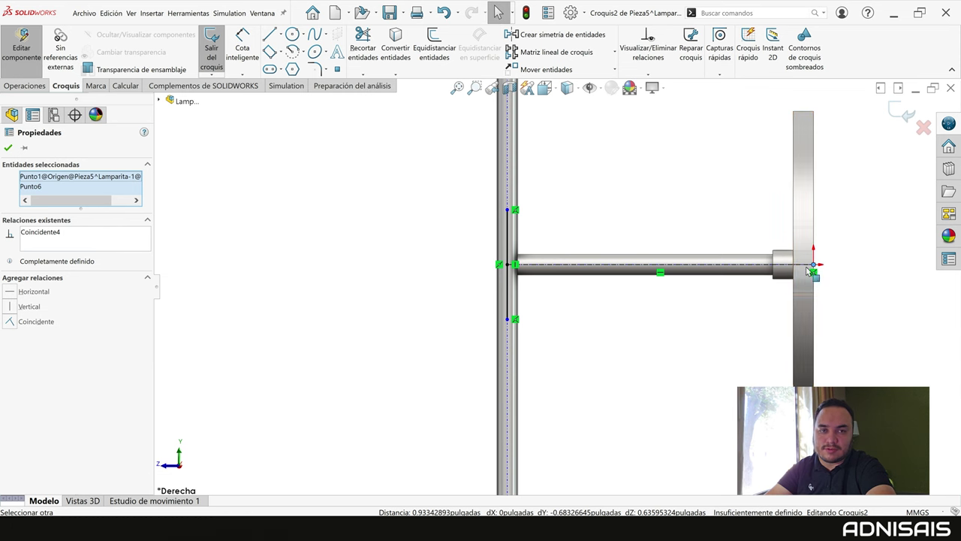
click(590, 363)
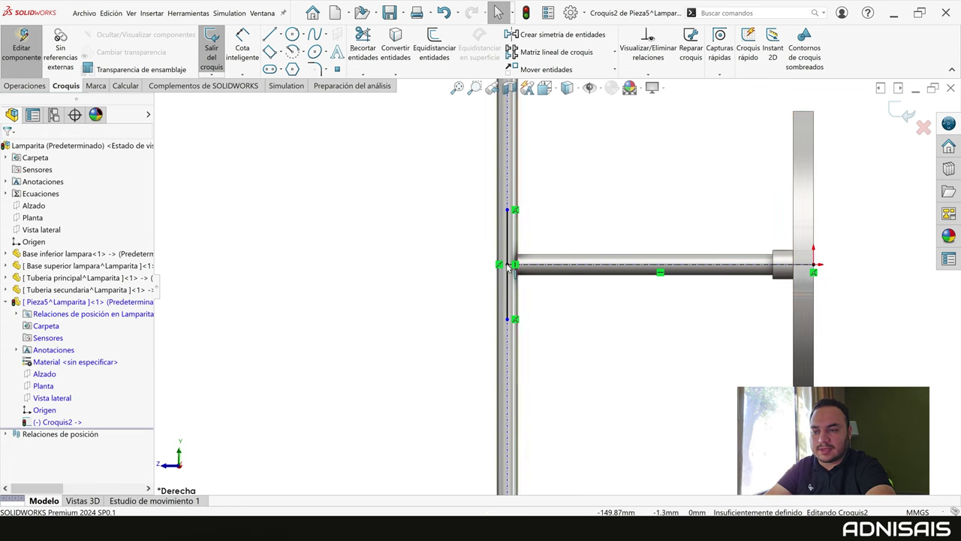
Dimension the vertical line to 50 mm and start a Saliente/Base barrido sweep.
right_drag(510, 238, 508, 225)
click(508, 225)
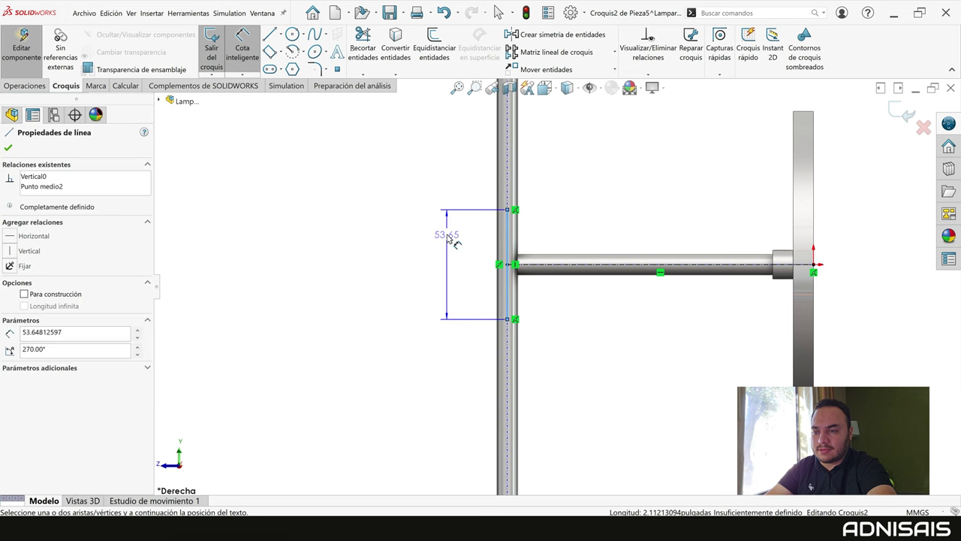
click(449, 308)
text(50)
key(Return)
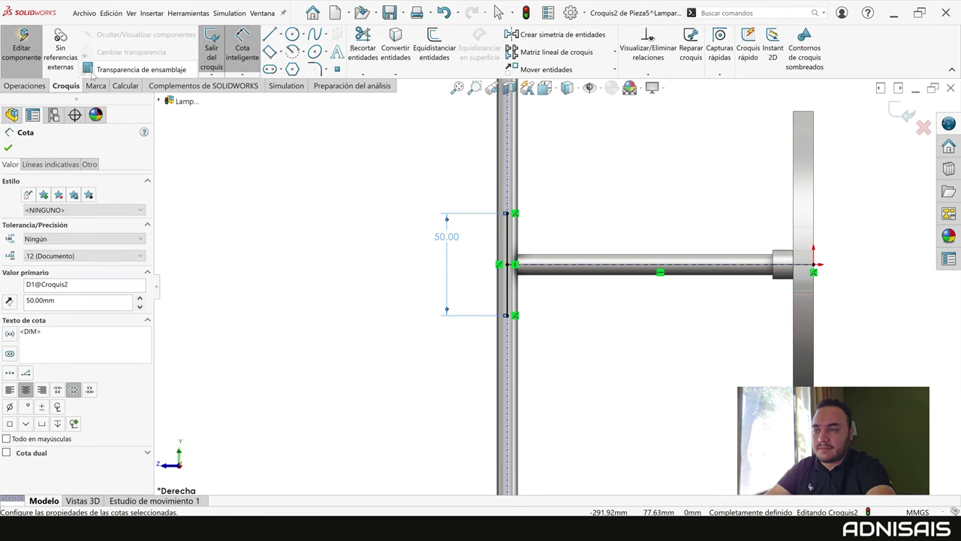
click(25, 86)
click(309, 42)
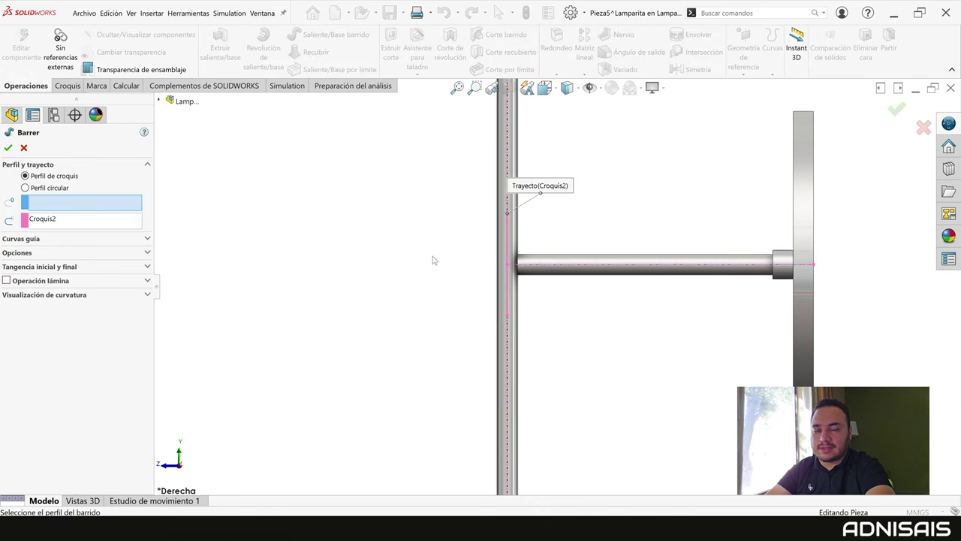
Sweep a 20 mm circular profile along the 50 mm path to form the sleeve.
click(49, 190)
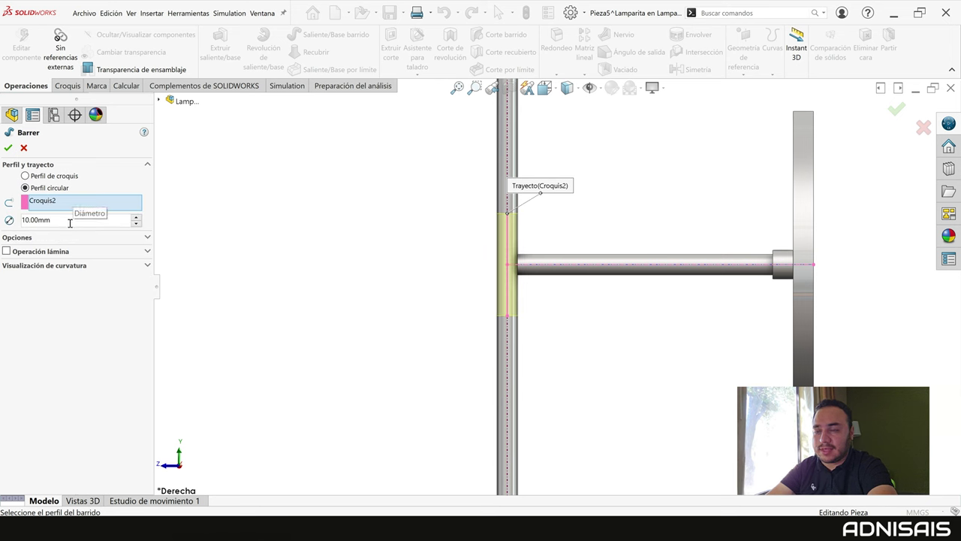
click(136, 218)
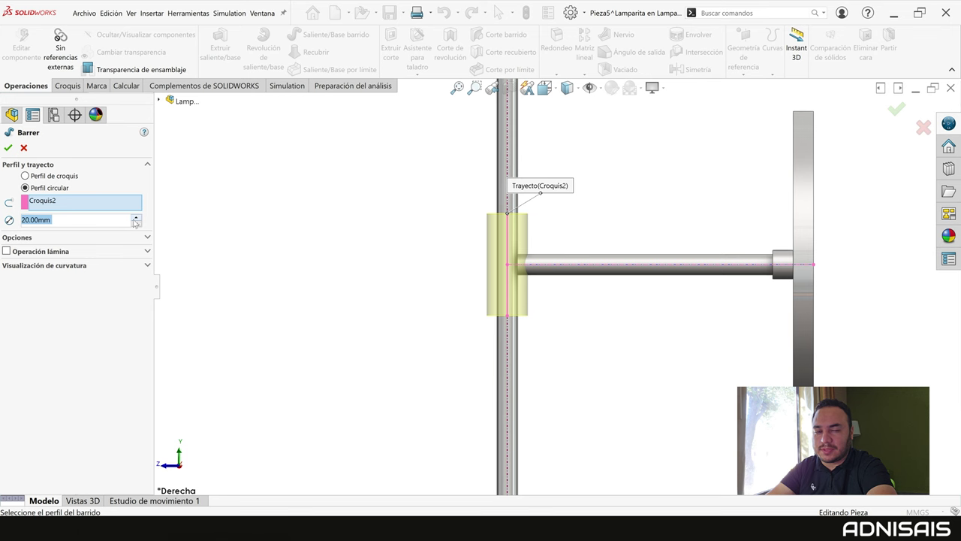
key(Return)
mouse_move(631, 285)
middle_down()
mouse_move(681, 283)
mouse_move(608, 278)
middle_up()
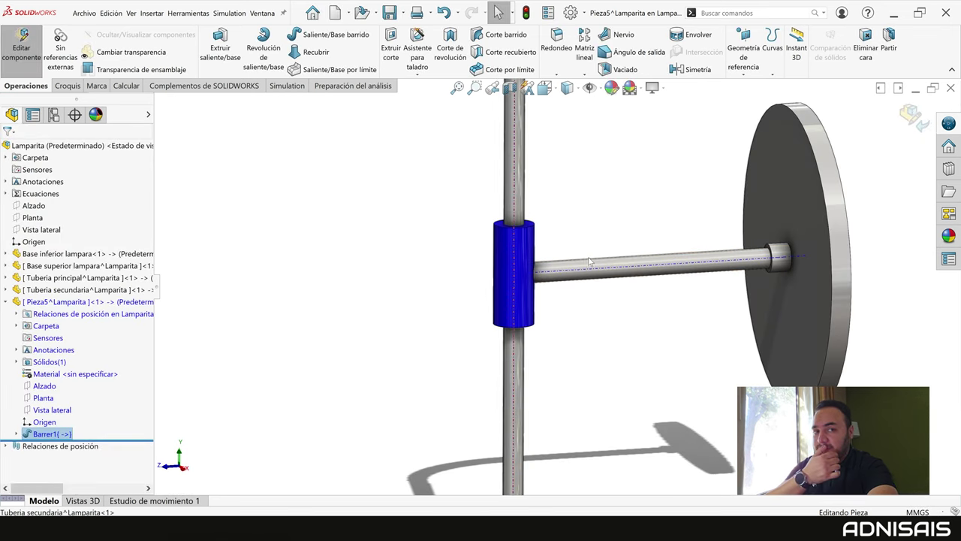
Set the vertical sleeve's diameter D3@Barrer1 to an equation of Diametro tuberia plus an added amount.
click(495, 260)
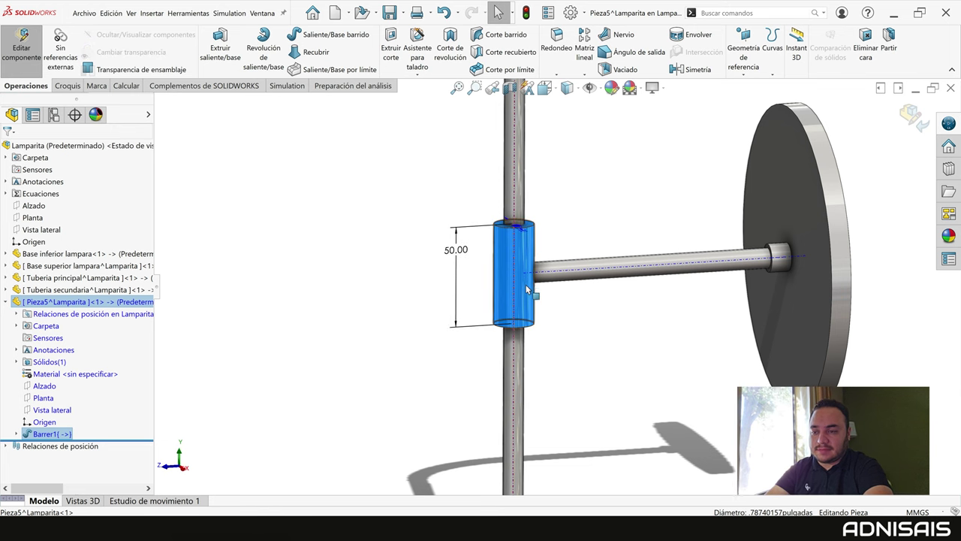
middle_drag(491, 259, 525, 240)
double_click(528, 239)
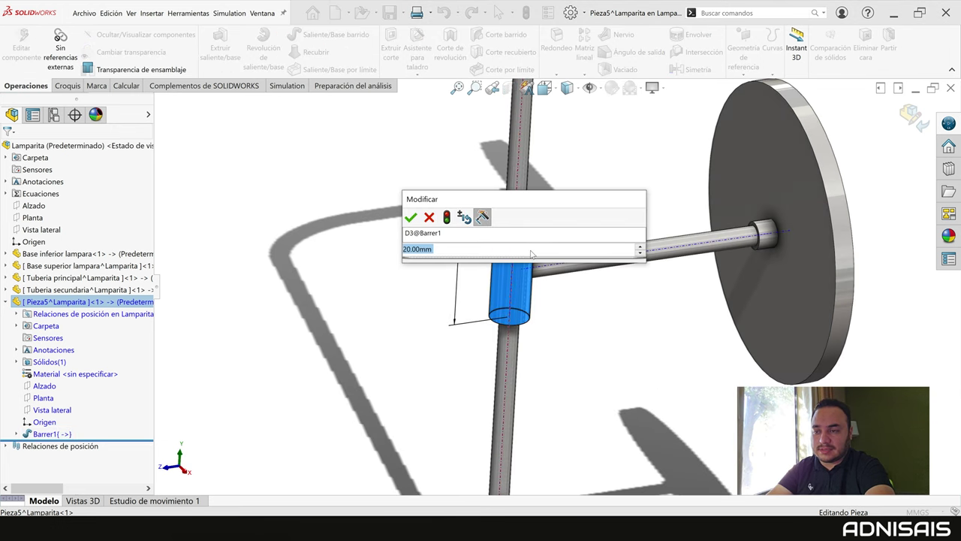
text(=)
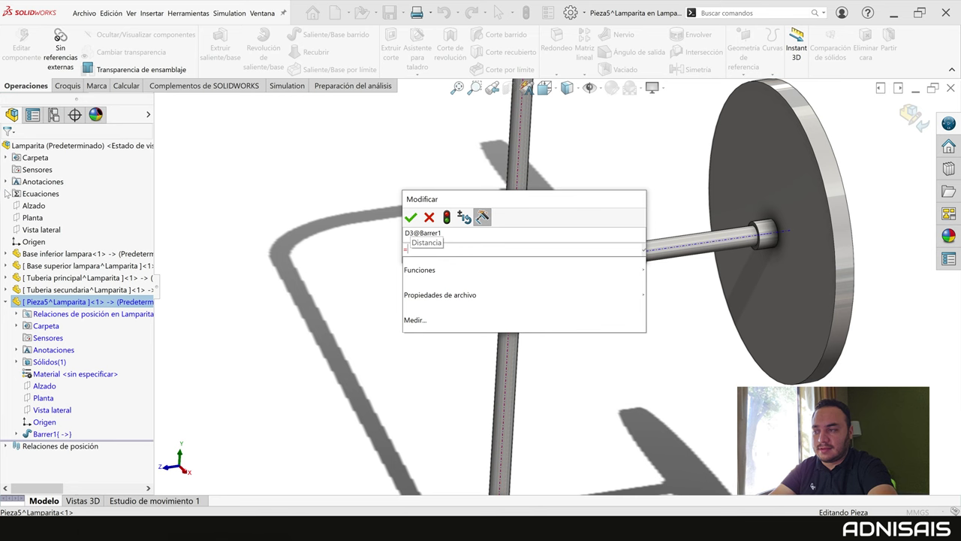
click(6, 194)
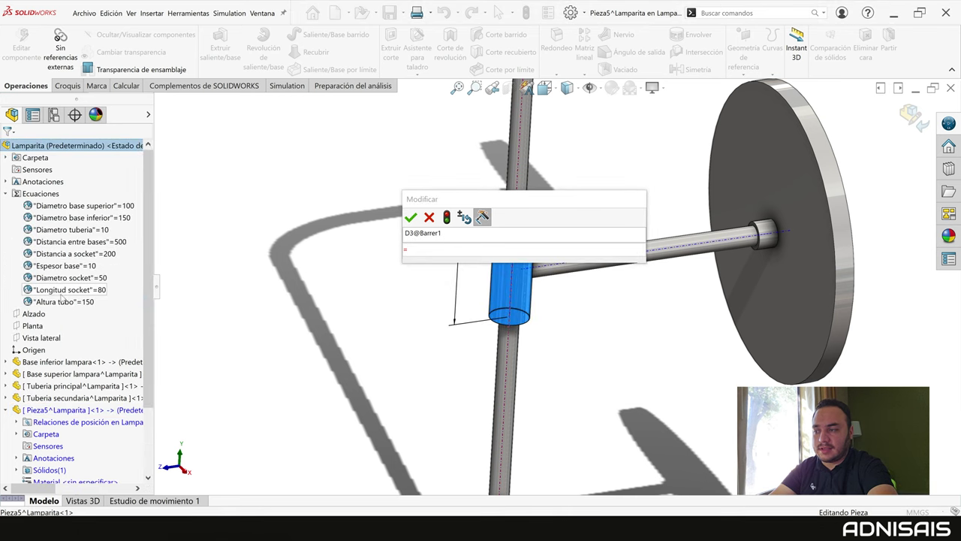
click(72, 229)
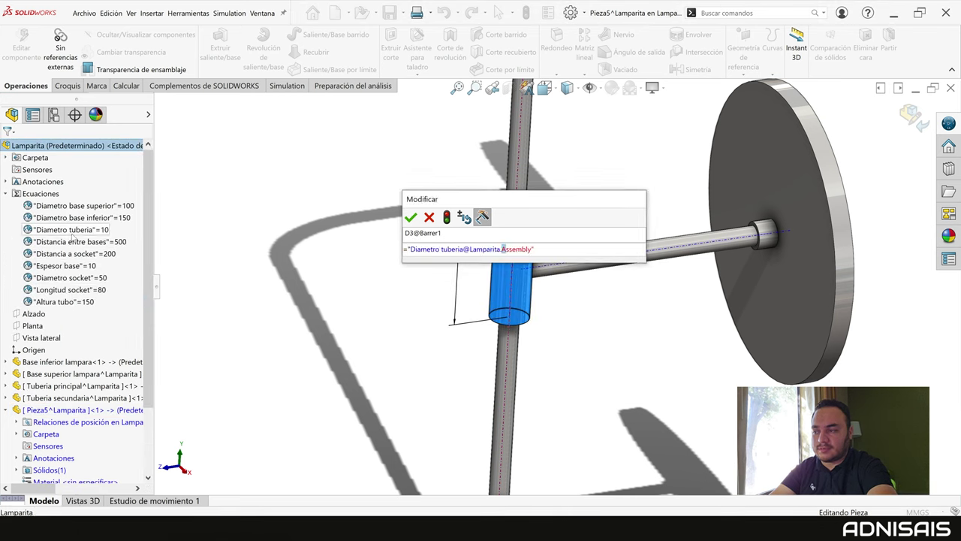
text(+)
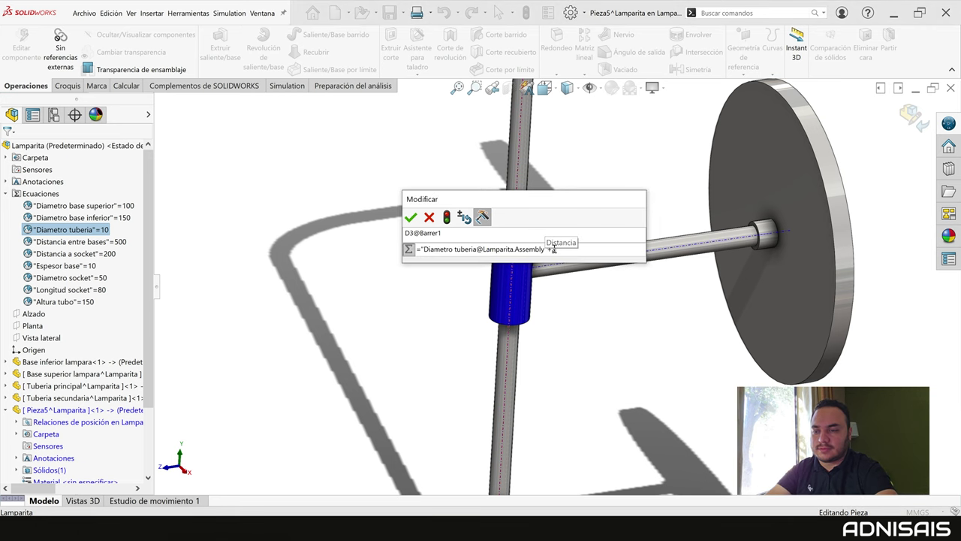
key(Return)
Orbit closer around the socket junction and select the side plane.
click(645, 232)
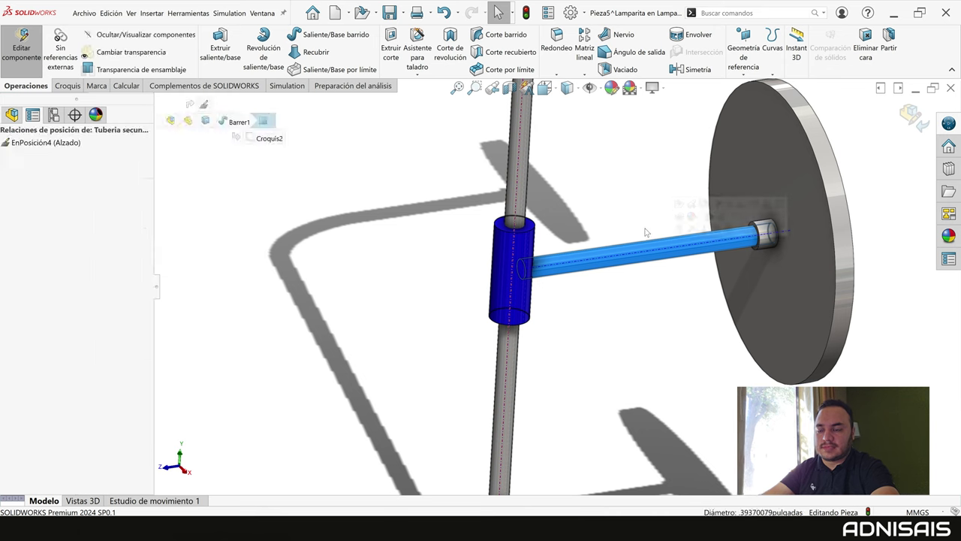
key(Escape)
scroll(540, 241, down, 3)
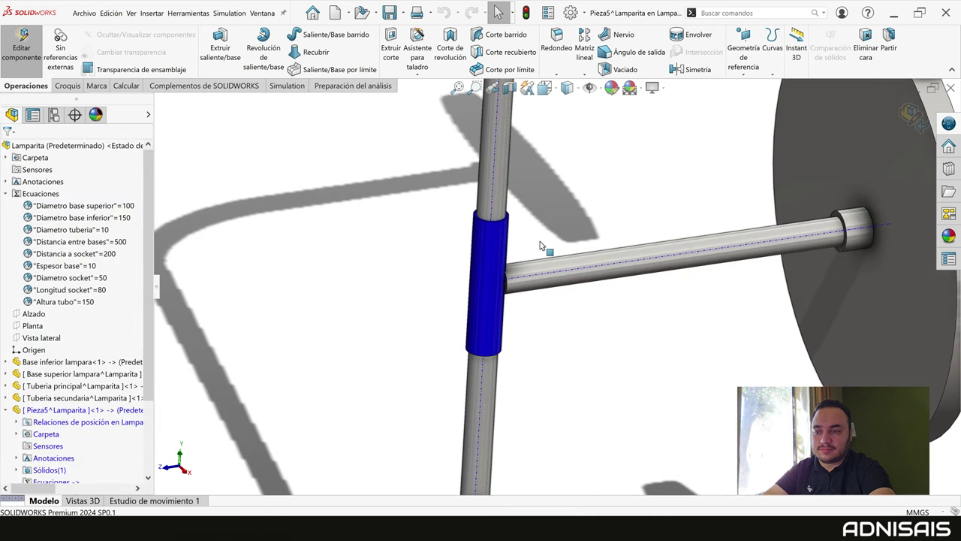
middle_drag(540, 241, 484, 243)
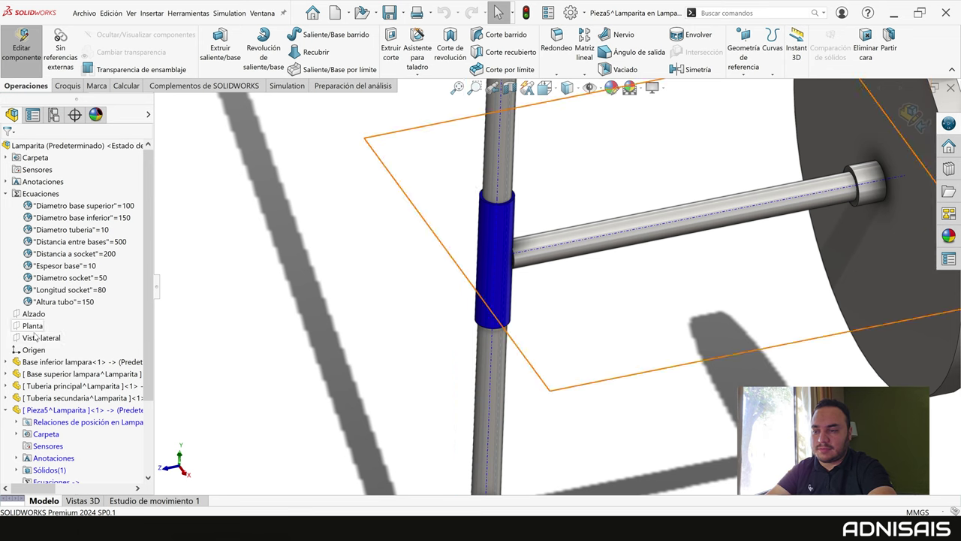
scroll(34, 341, down, 3)
click(49, 434)
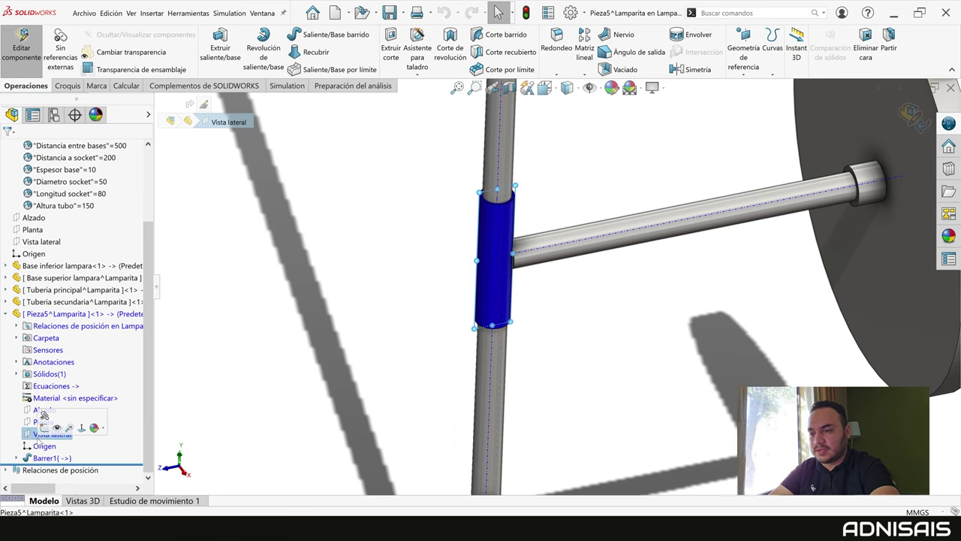
Sketch a 25 mm line on Vista lateral from the socket axis along the side pipe.
click(60, 449)
scroll(513, 375, up, 3)
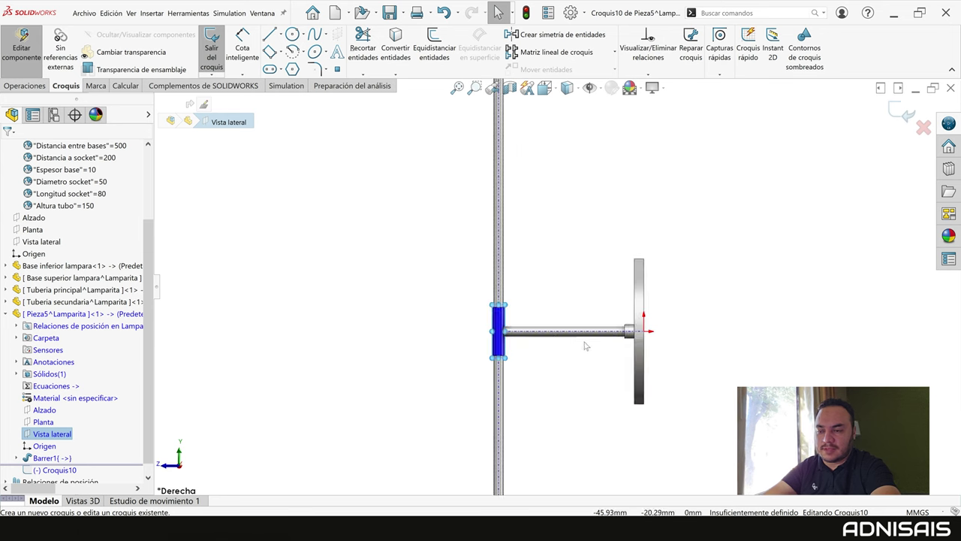
scroll(533, 345, up, 3)
key(l)
scroll(516, 343, up, 2)
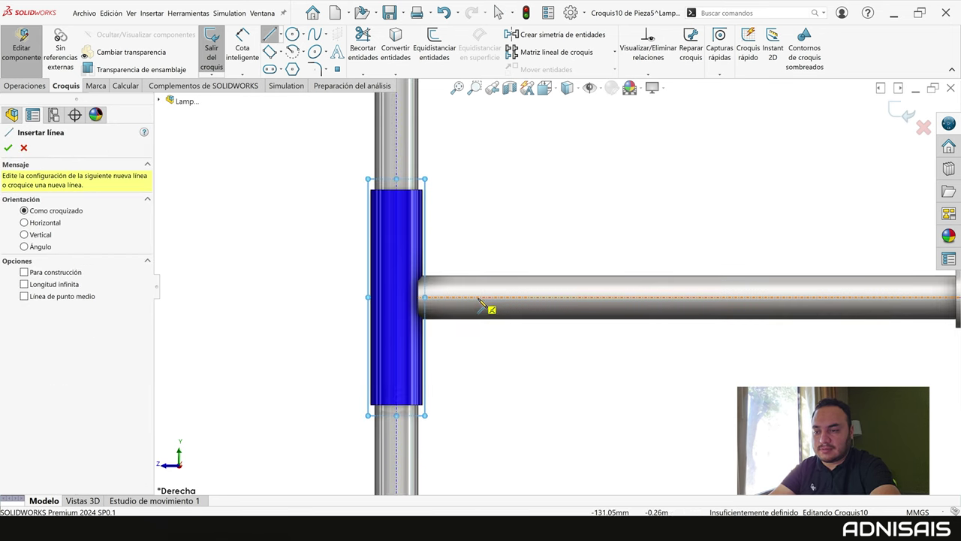
click(481, 297)
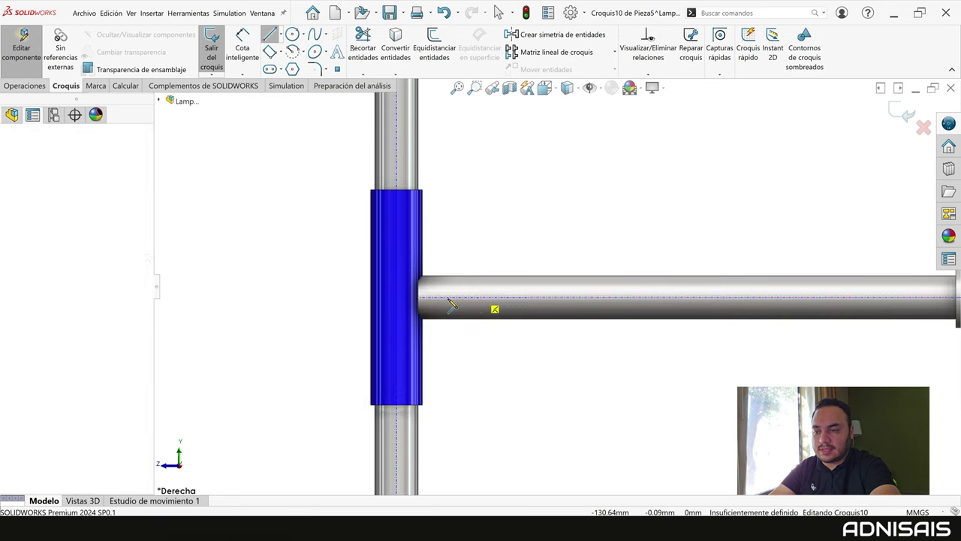
click(406, 297)
key(Escape)
key(d)
click(459, 299)
click(469, 368)
text(25)
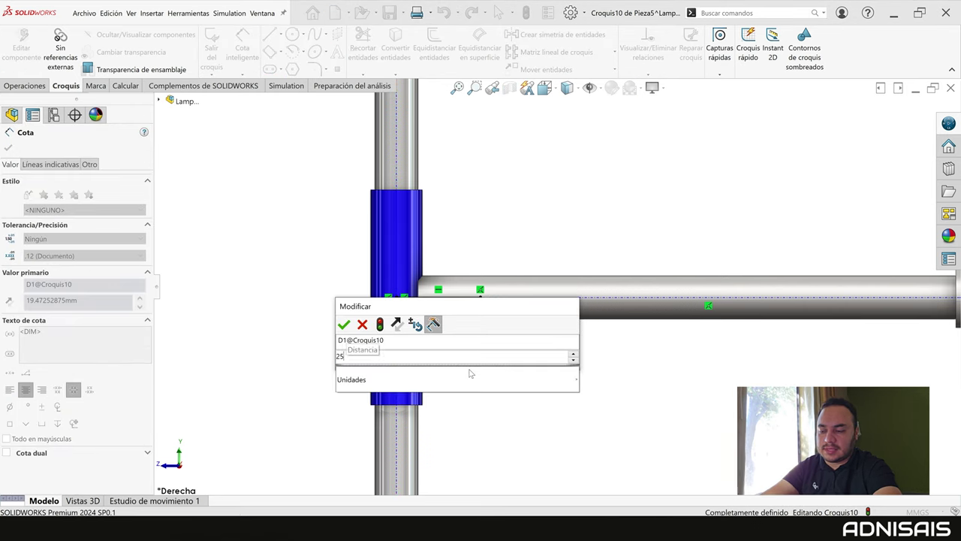
key(Return)
key(Escape)
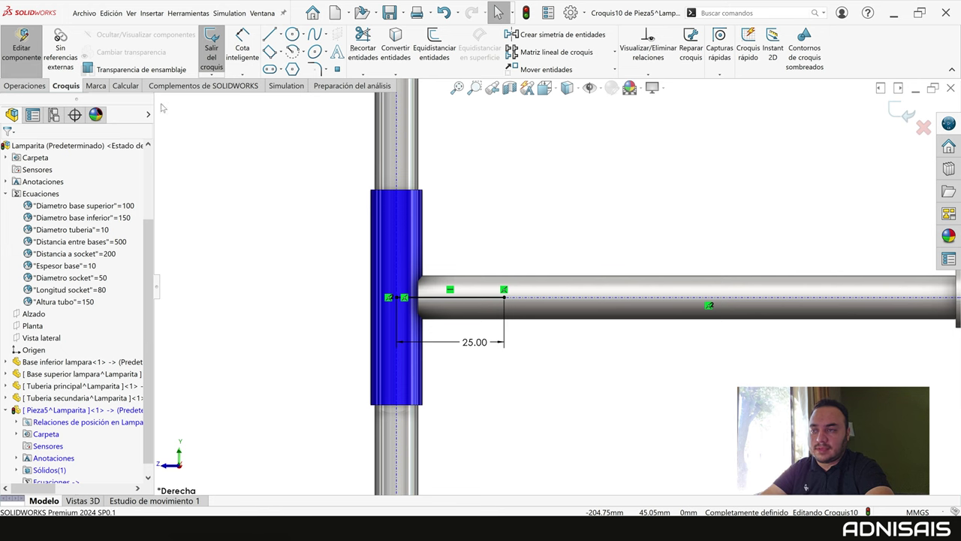
Sweep a 20 mm circular profile along the line to create the side sleeve Barrer2.
click(25, 86)
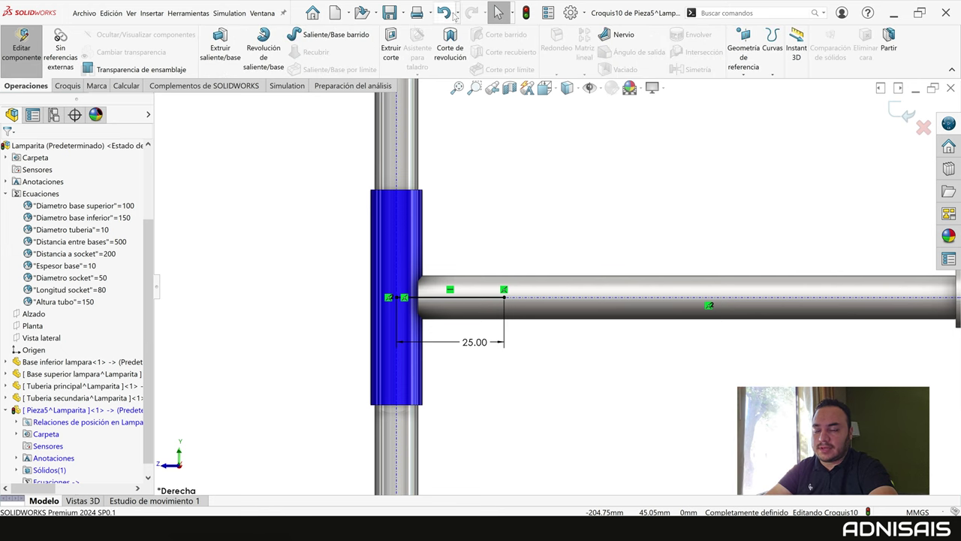
click(329, 35)
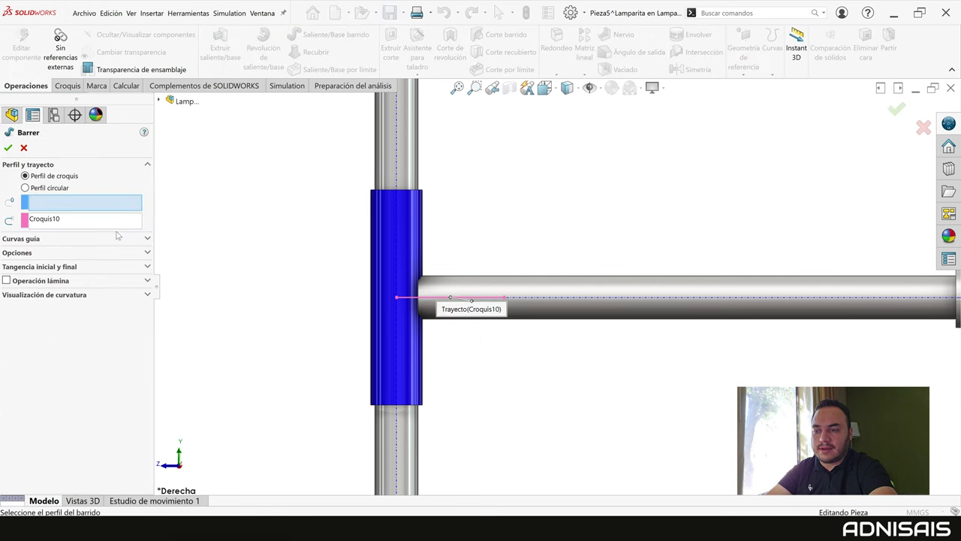
click(26, 187)
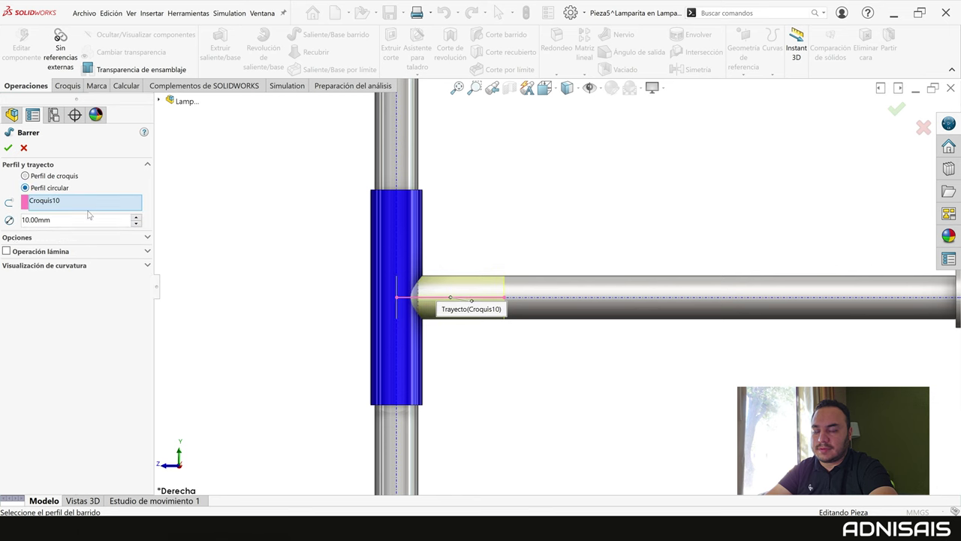
click(137, 217)
click(7, 148)
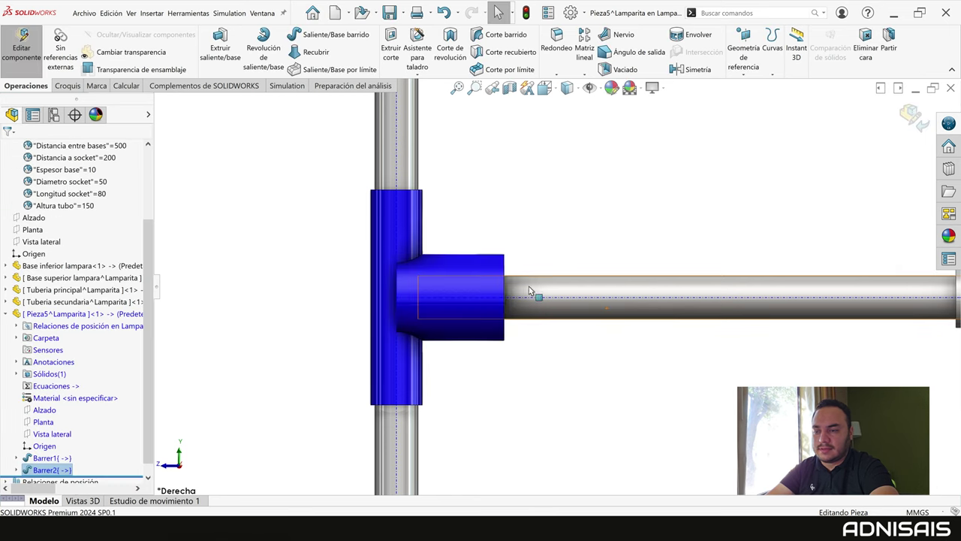
middle_drag(535, 294, 492, 267)
double_click(493, 268)
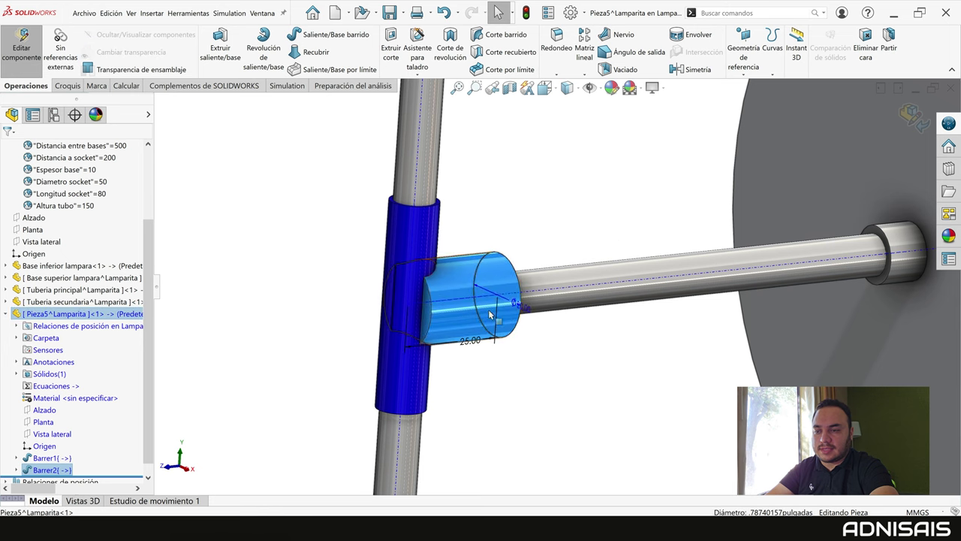
Start an equation for Barrer2's diameter referencing the socket diameter D3@Barrer1.
double_click(524, 310)
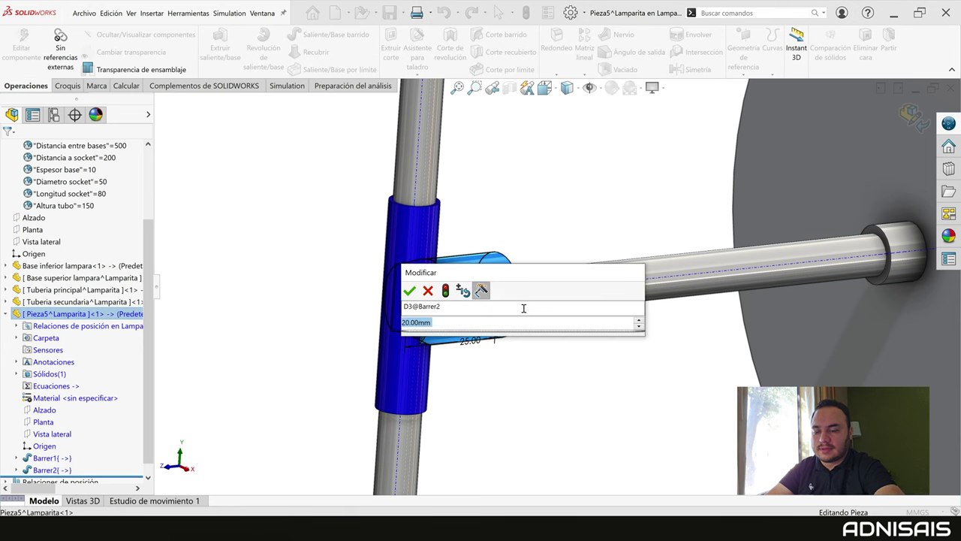
text(=)
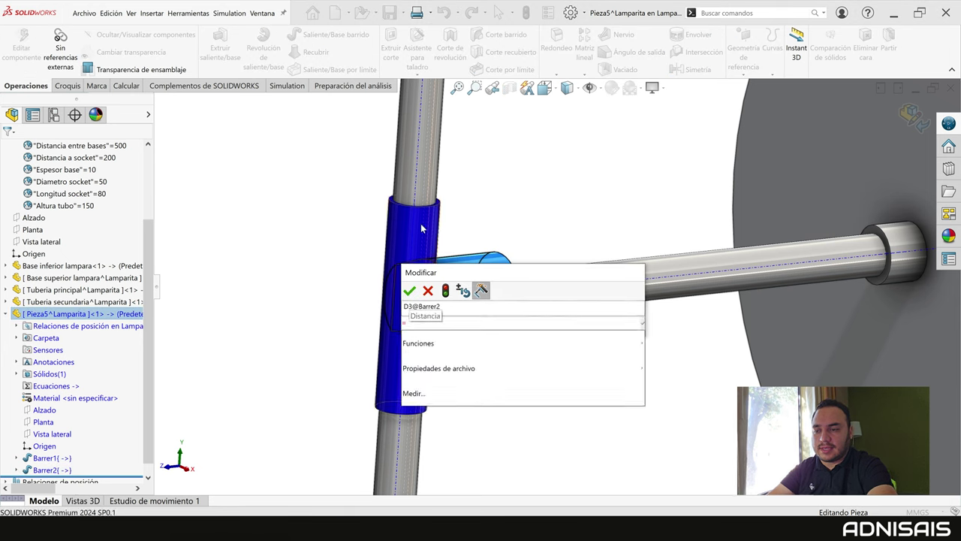
click(429, 216)
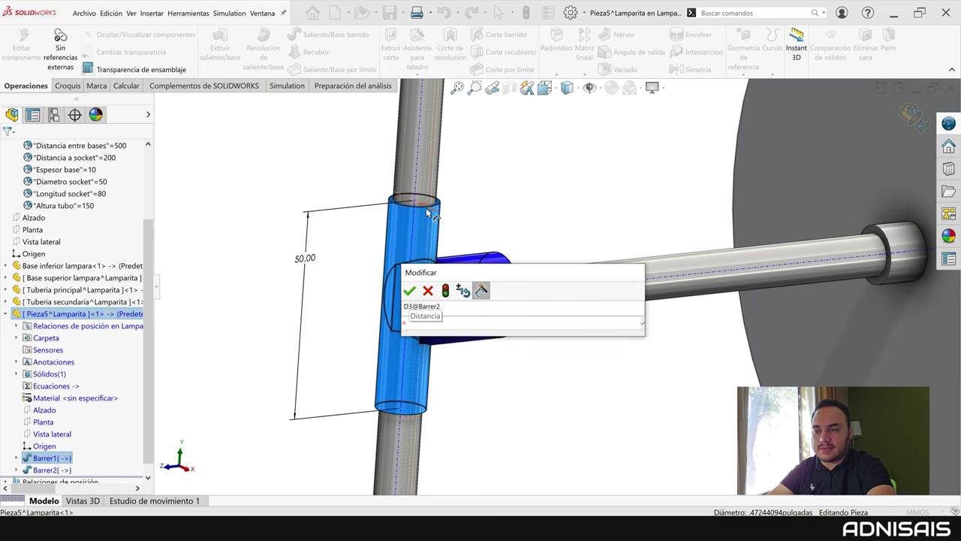
drag(561, 295, 641, 299)
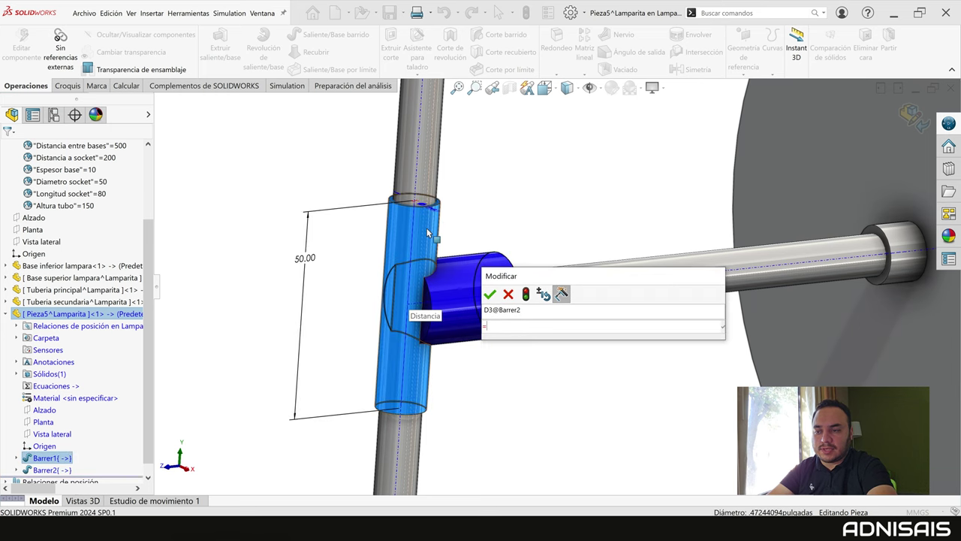
middle_drag(641, 360, 600, 353)
middle_drag(430, 256, 436, 267)
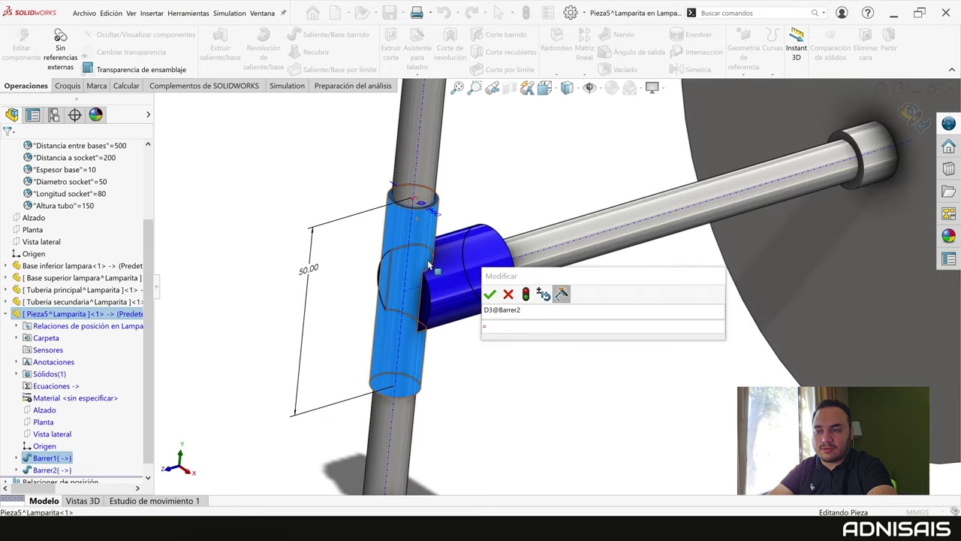
click(439, 221)
drag(549, 283, 616, 252)
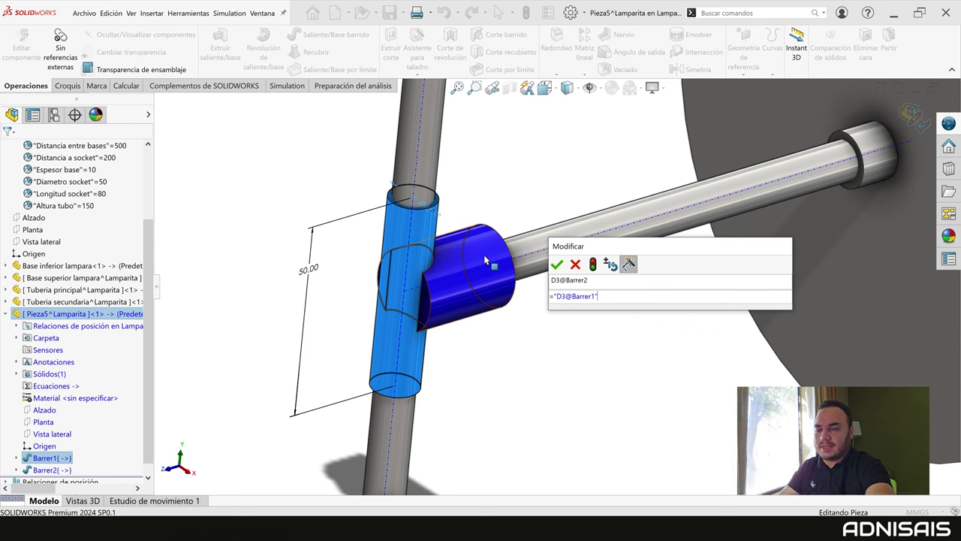
Rebuild to preview the linked side sleeve diameter and confirm the equation.
click(593, 264)
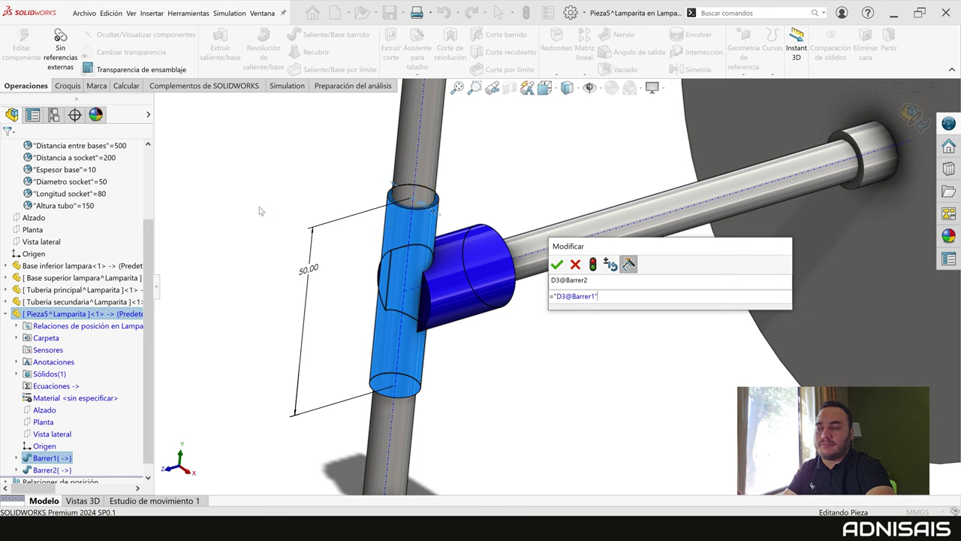
scroll(112, 194, up, 1)
scroll(73, 197, up, 1)
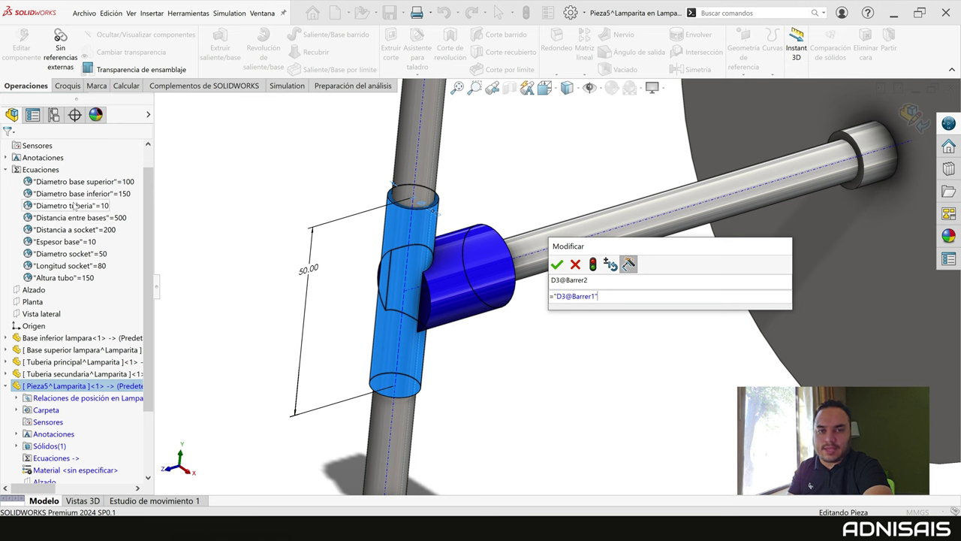
text(")
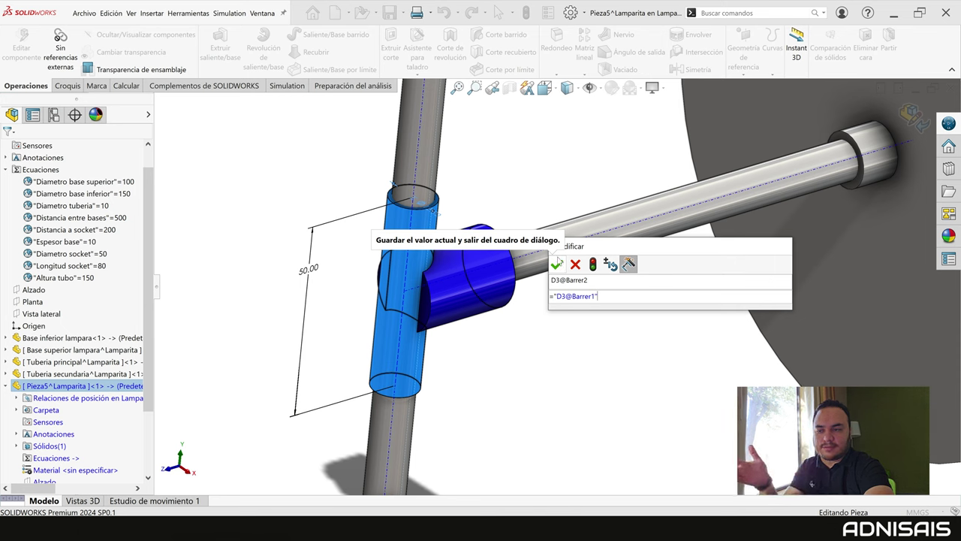
click(557, 264)
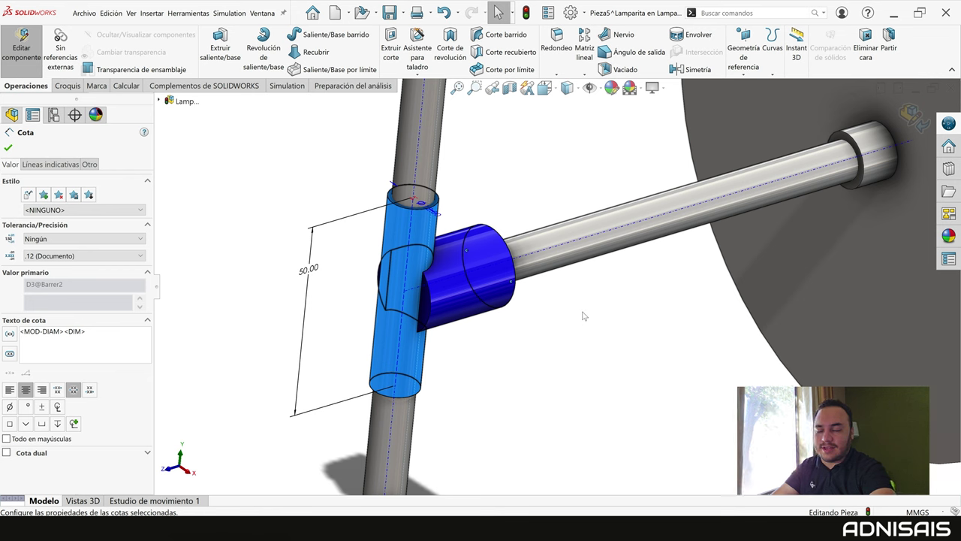
Accept the linked Barrer2 diameter and rebuild so both tee arms share D3@Barrer1.
click(492, 206)
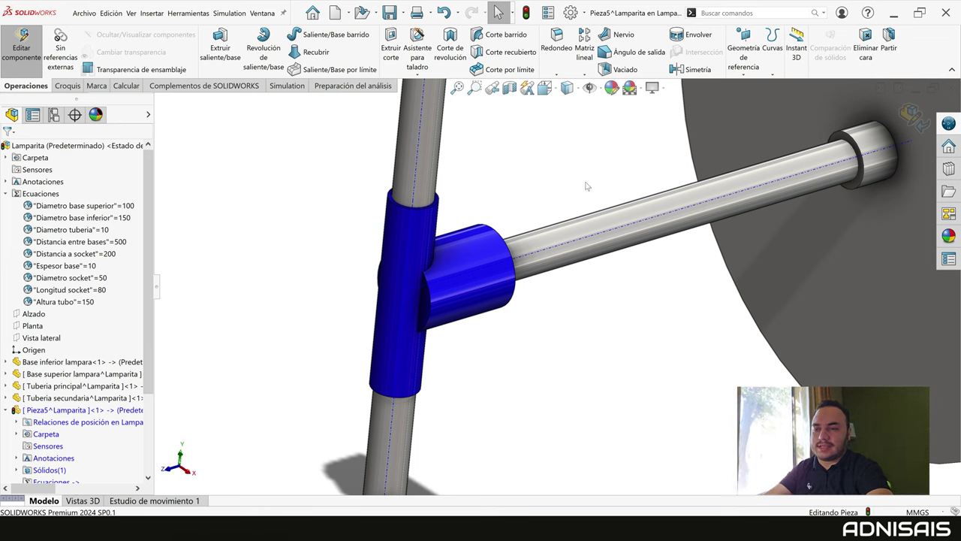
key(ctrl+z)
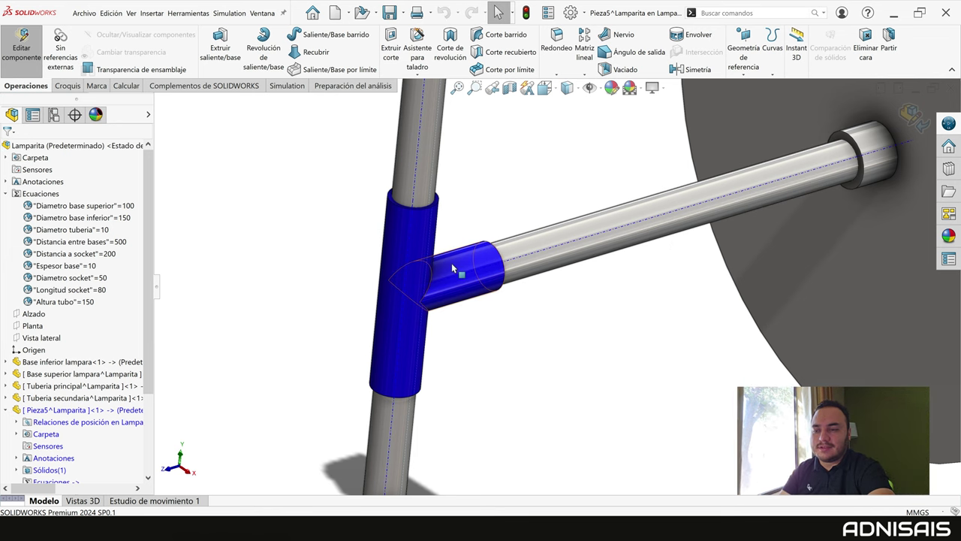
click(616, 67)
scroll(429, 221, down, 3)
scroll(500, 217, down, 3)
click(495, 228)
scroll(496, 227, up, 3)
middle_drag(549, 308, 626, 296)
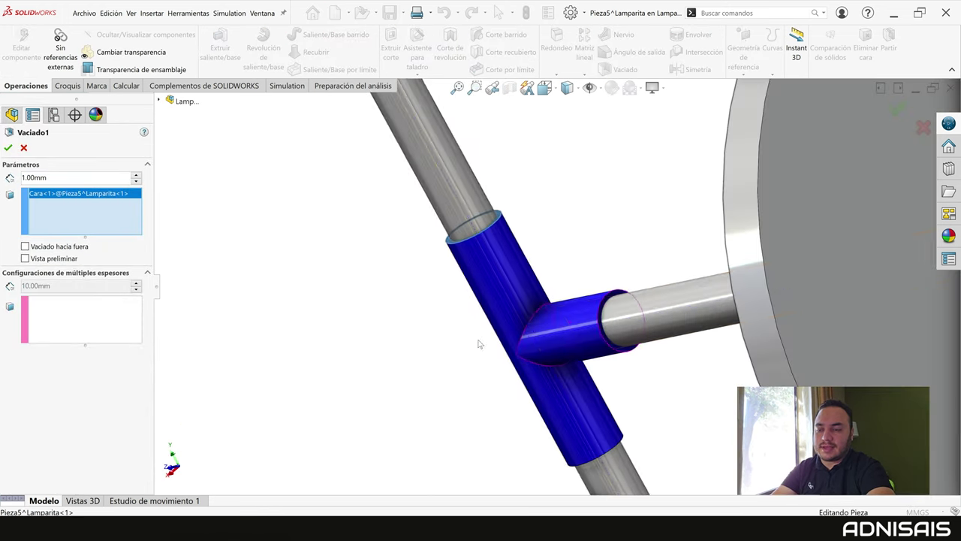
click(618, 299)
middle_drag(617, 299, 599, 472)
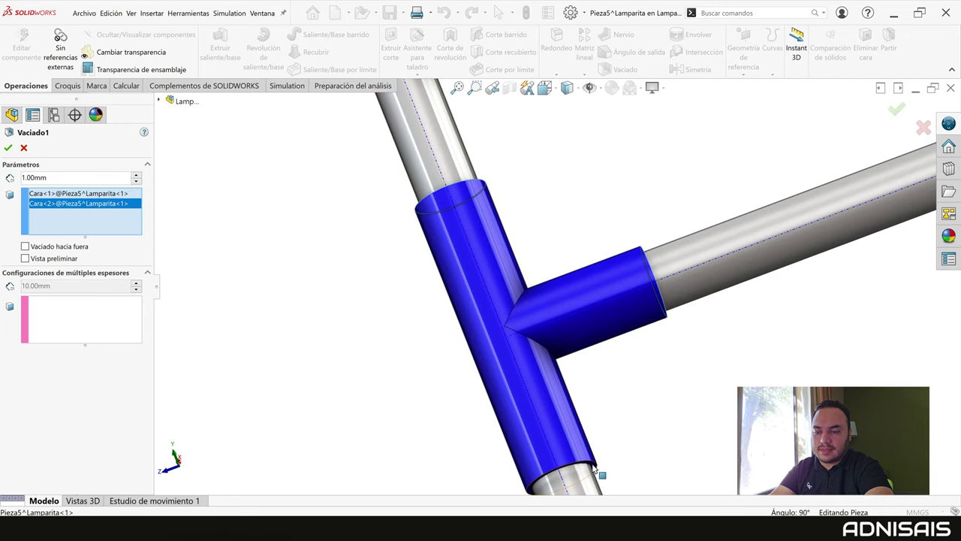
click(594, 470)
click(8, 148)
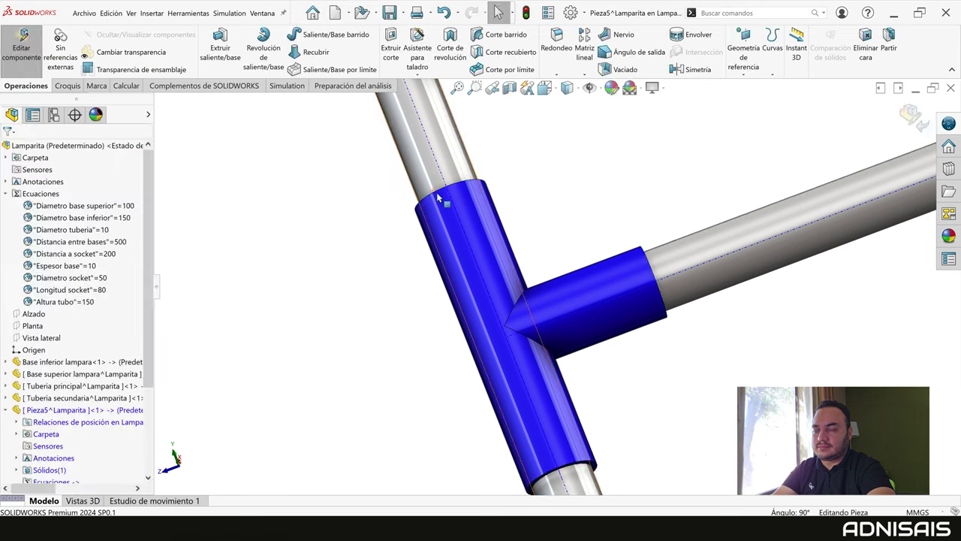
middle_drag(436, 193, 693, 275)
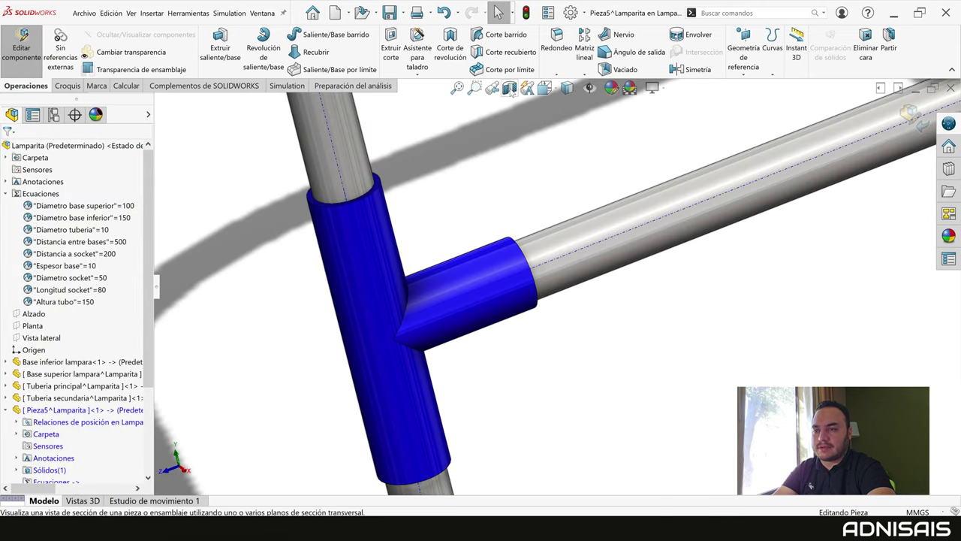
click(509, 88)
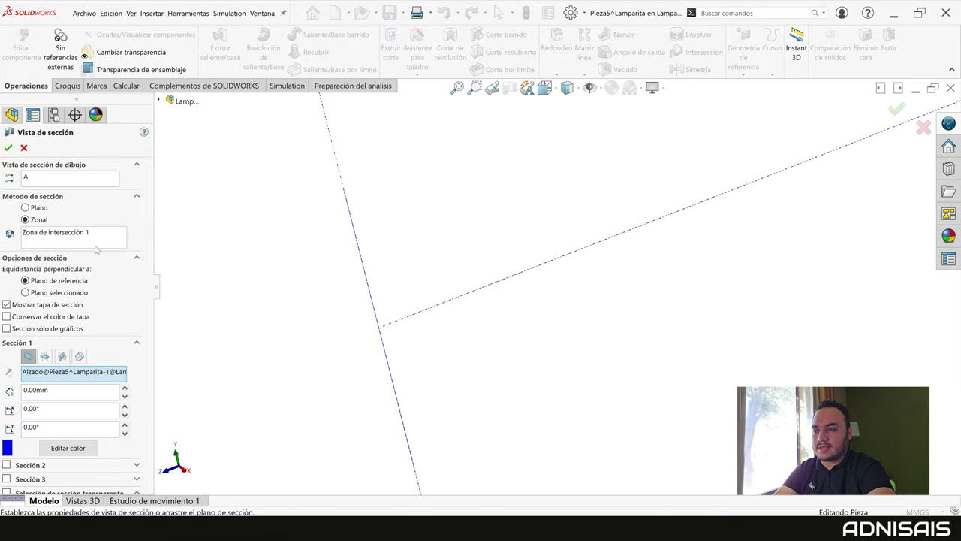
scroll(563, 253, up, 2)
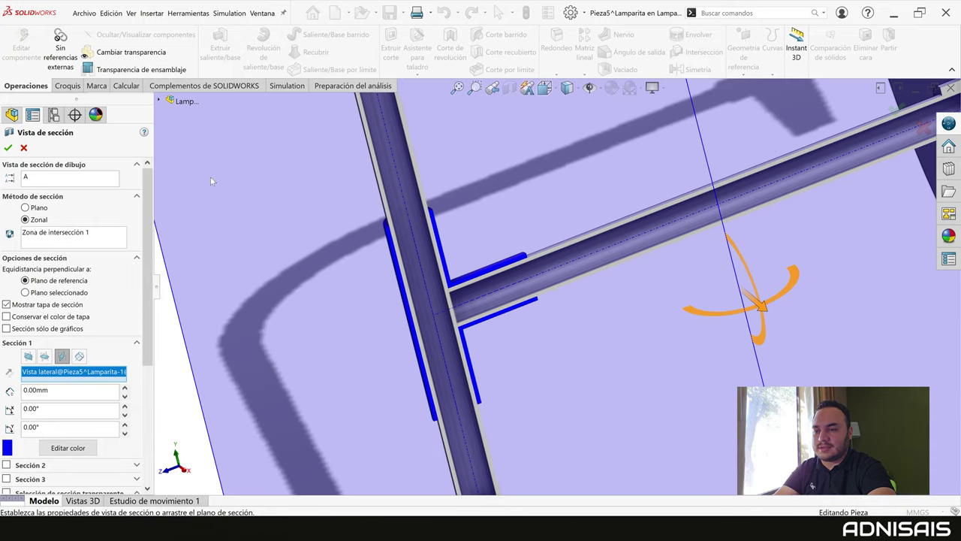
click(8, 147)
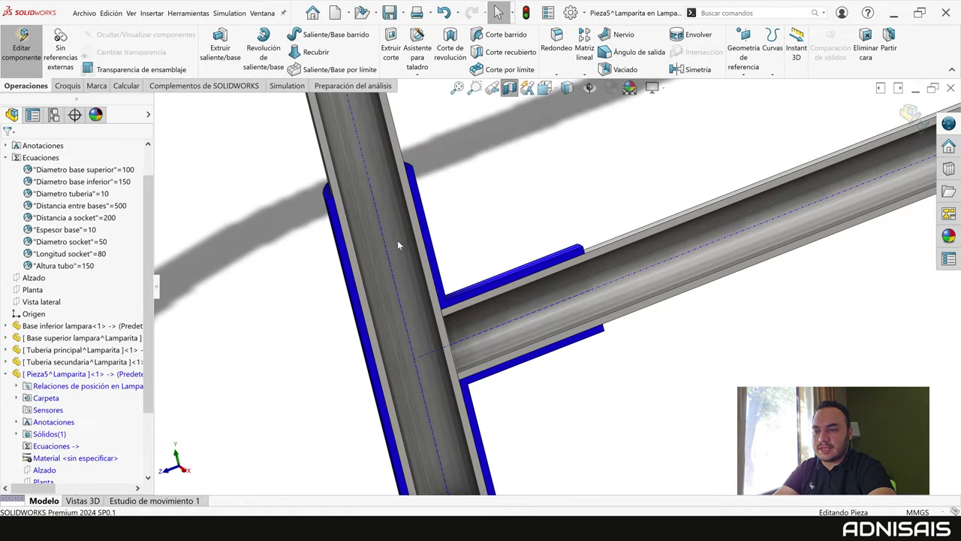
scroll(372, 234, down, 2)
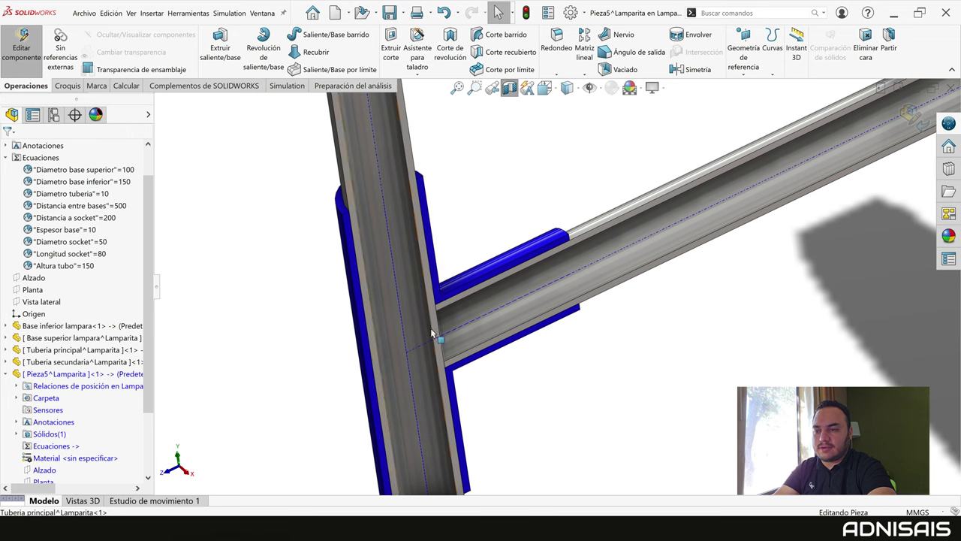
mouse_move(461, 373)
middle_down()
mouse_move(433, 333)
mouse_move(465, 337)
mouse_move(536, 292)
middle_up()
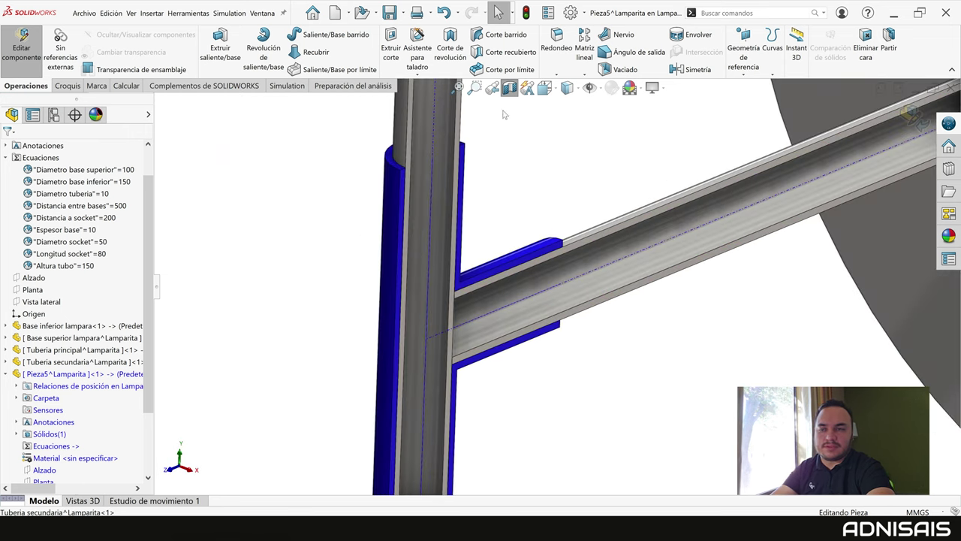
click(509, 88)
scroll(484, 194, up, 3)
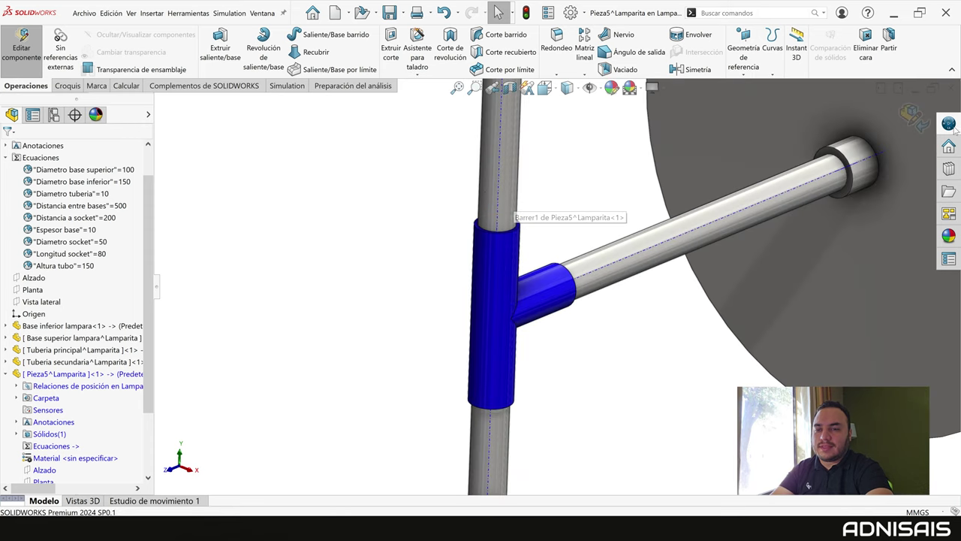
click(911, 114)
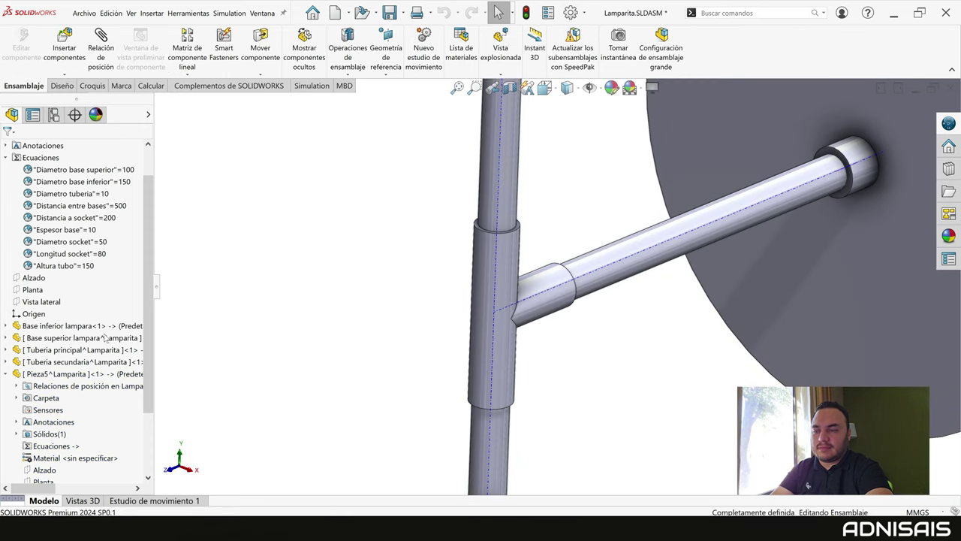
Rename the tee connector Pieza5 to 'Conexion tubos'.
click(43, 375)
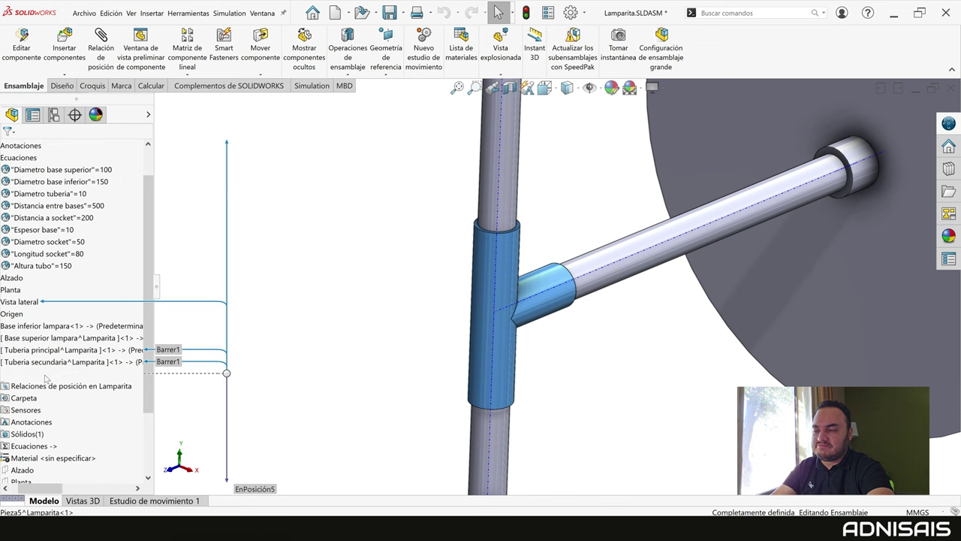
text(Conexion)
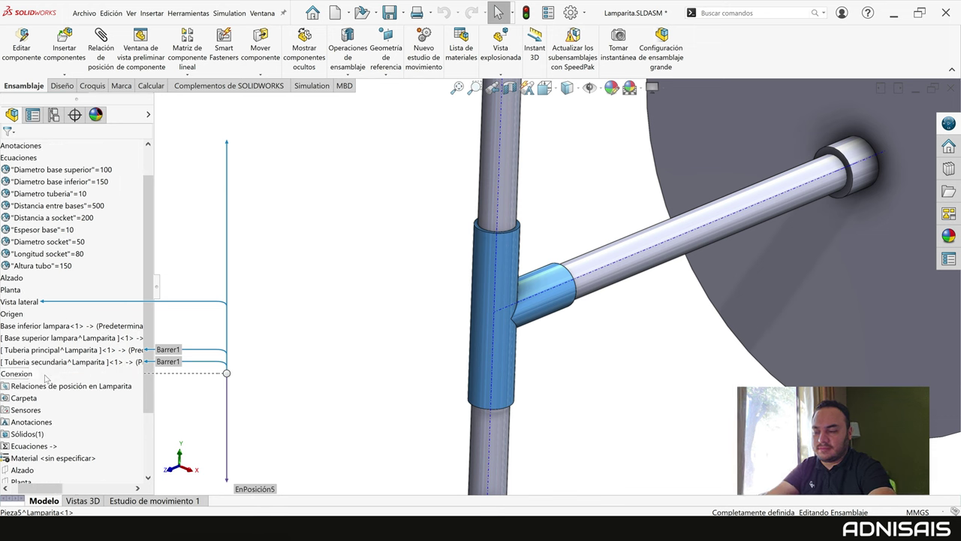
text(tubos)
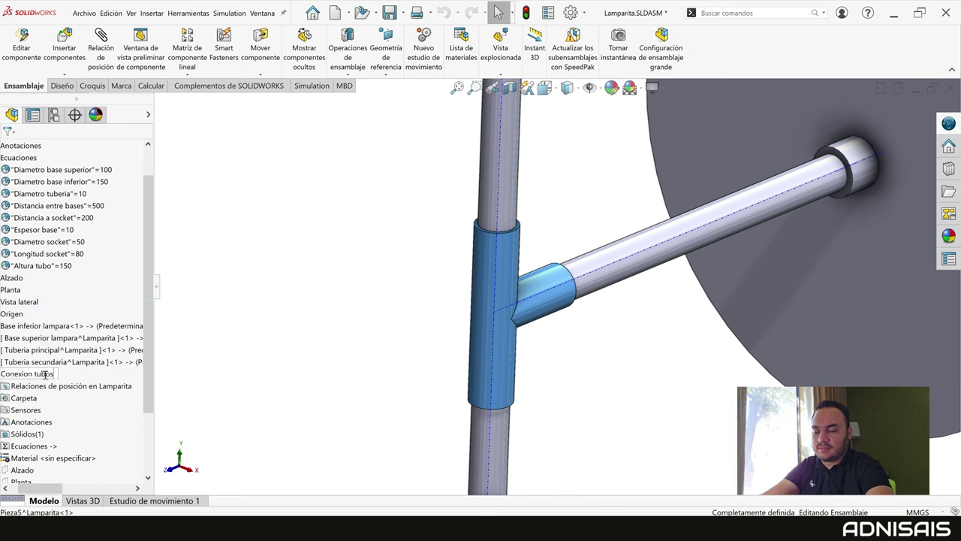
key(Return)
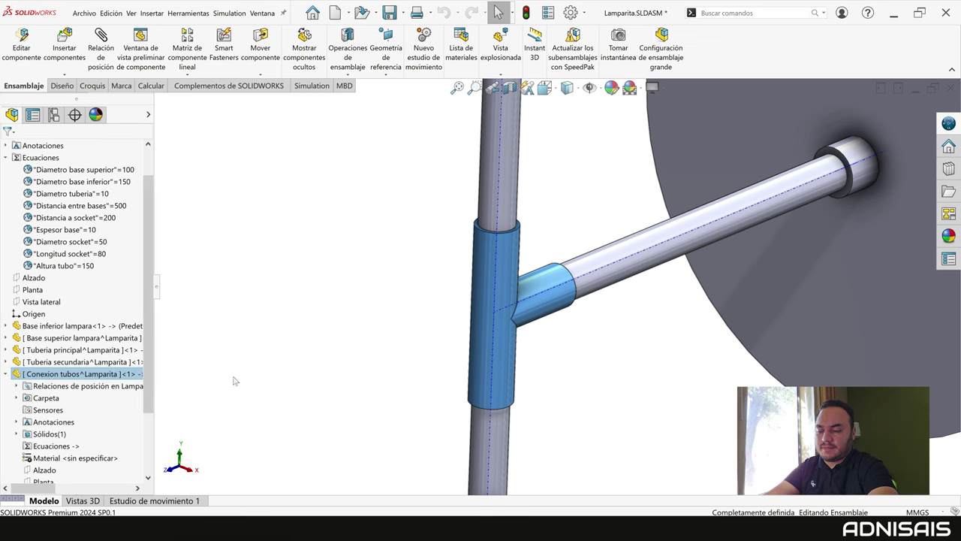
click(334, 236)
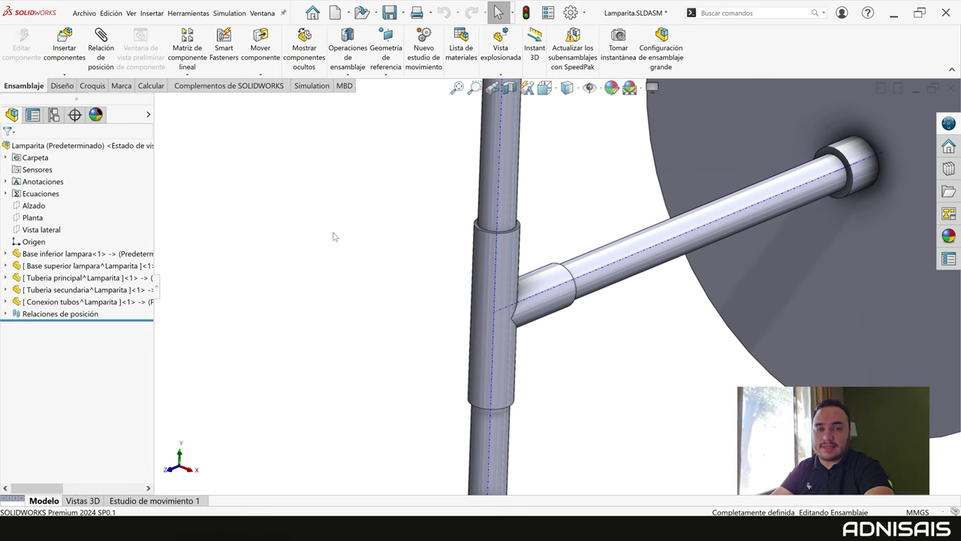
Save Lamparita.SLDASM storing the connector internally, then insert a new empty part.
click(388, 16)
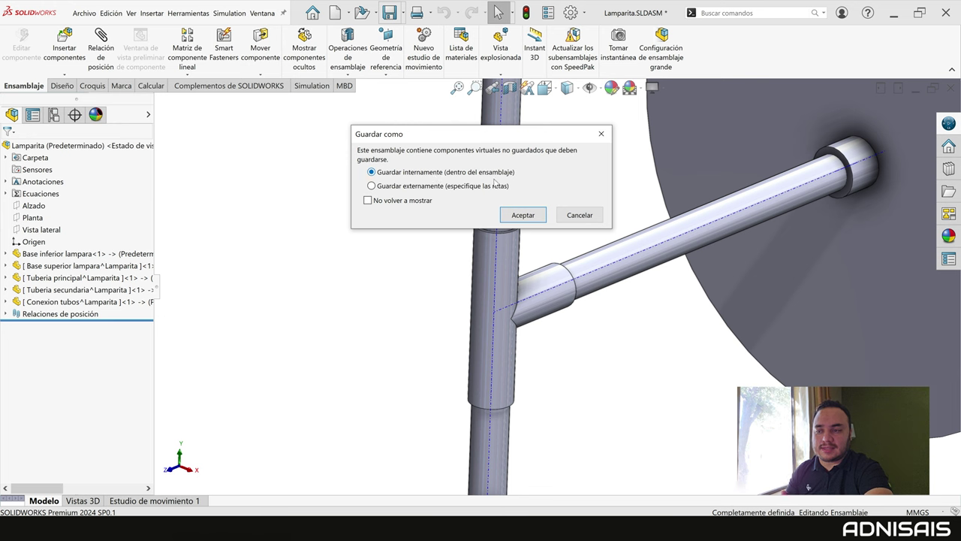
click(520, 216)
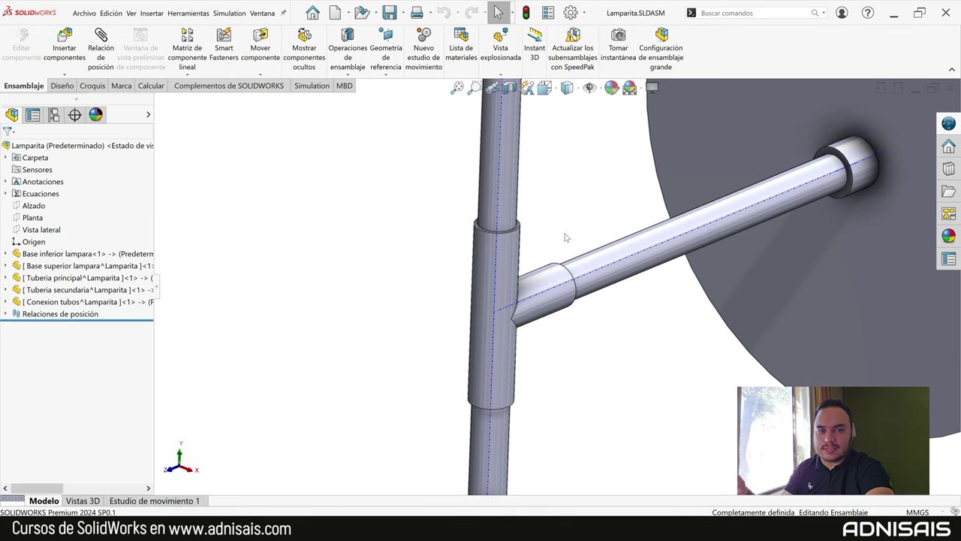
scroll(560, 253, up, 3)
scroll(548, 254, up, 2)
scroll(548, 254, up, 2)
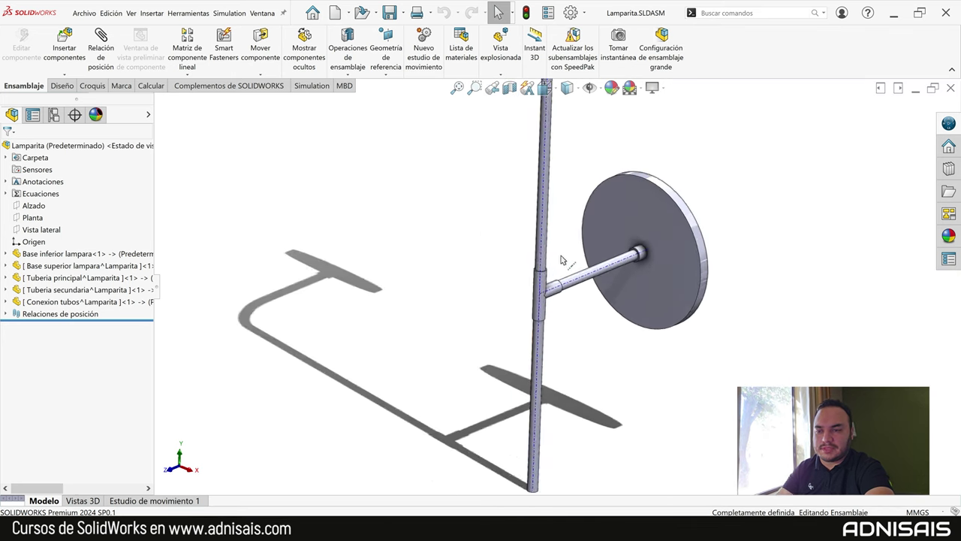
click(65, 74)
click(75, 97)
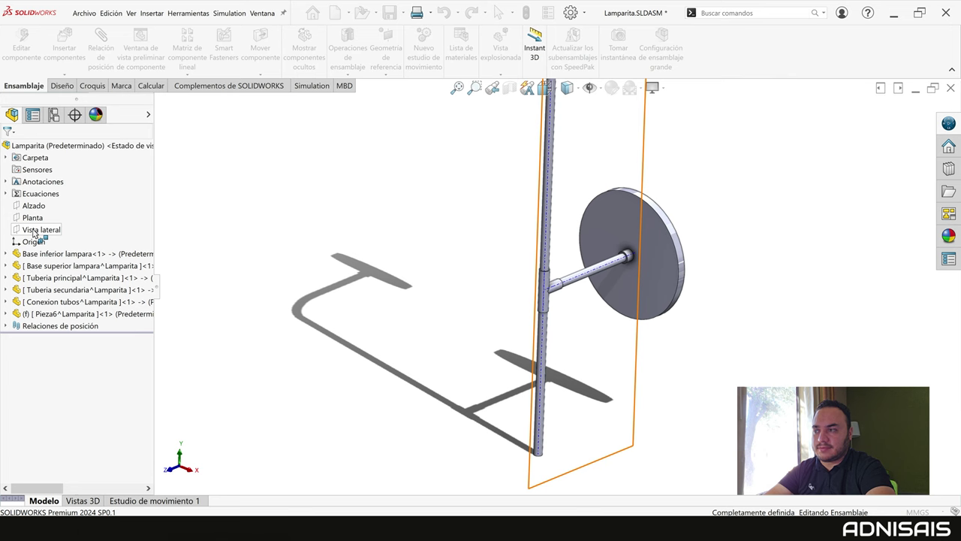
Anchor Pieza6 to an assembly plane and open a new sketch on its Vista lateral plane.
click(33, 206)
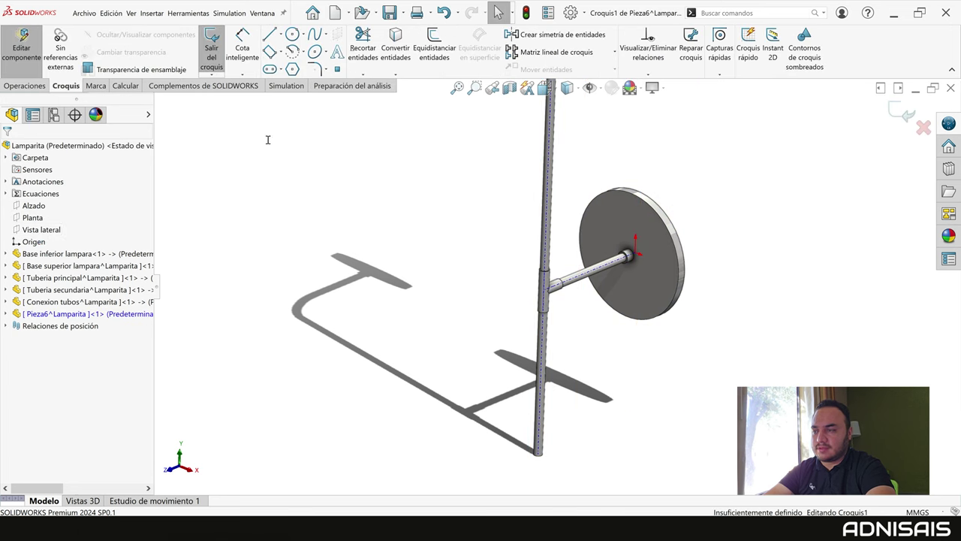
click(211, 49)
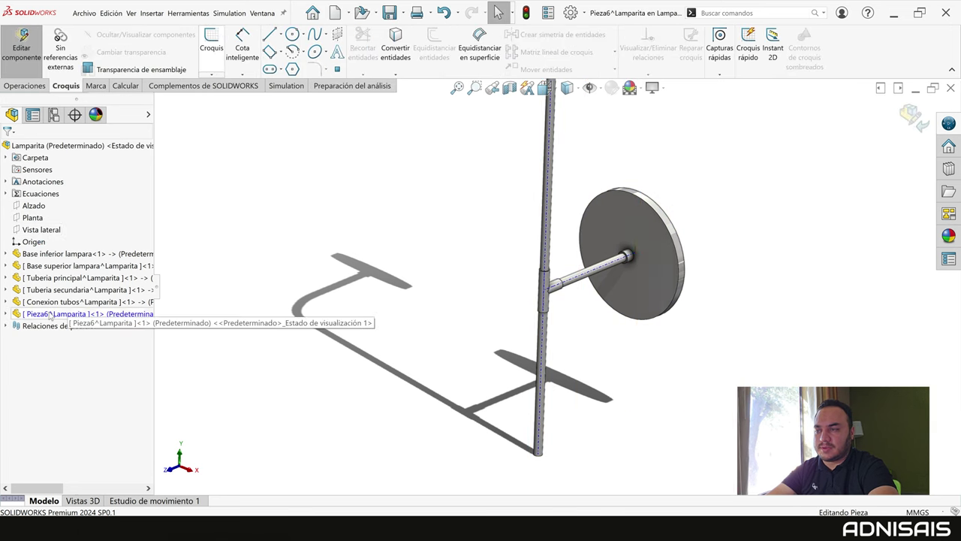
click(6, 313)
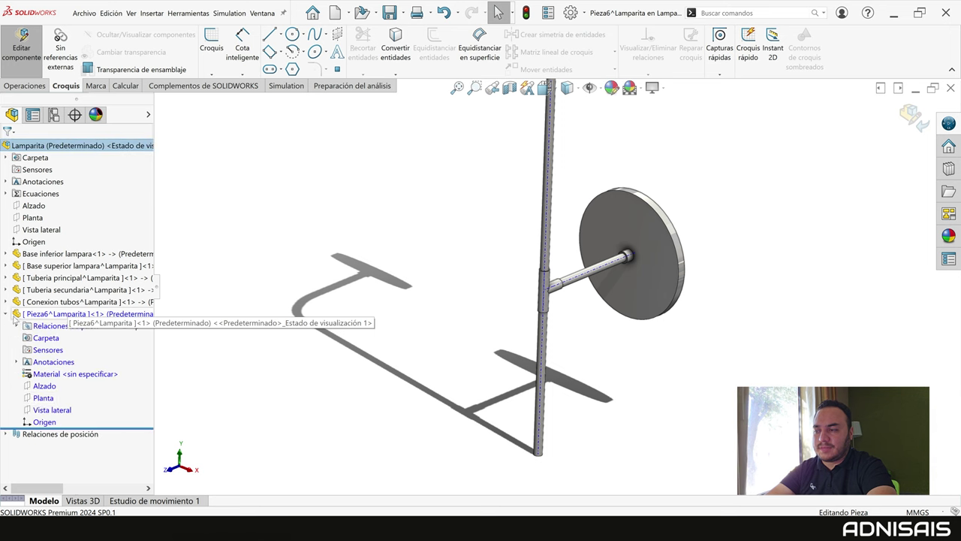
click(42, 411)
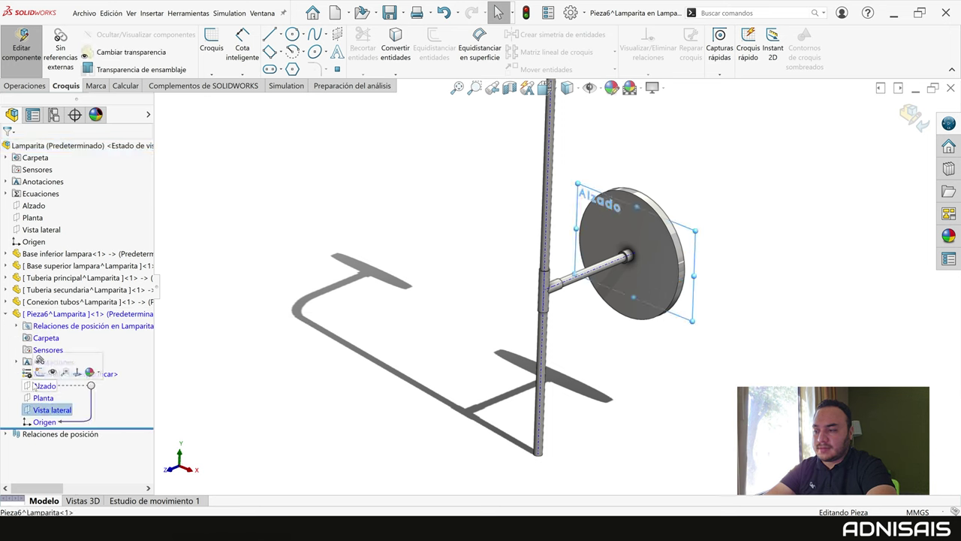
click(45, 409)
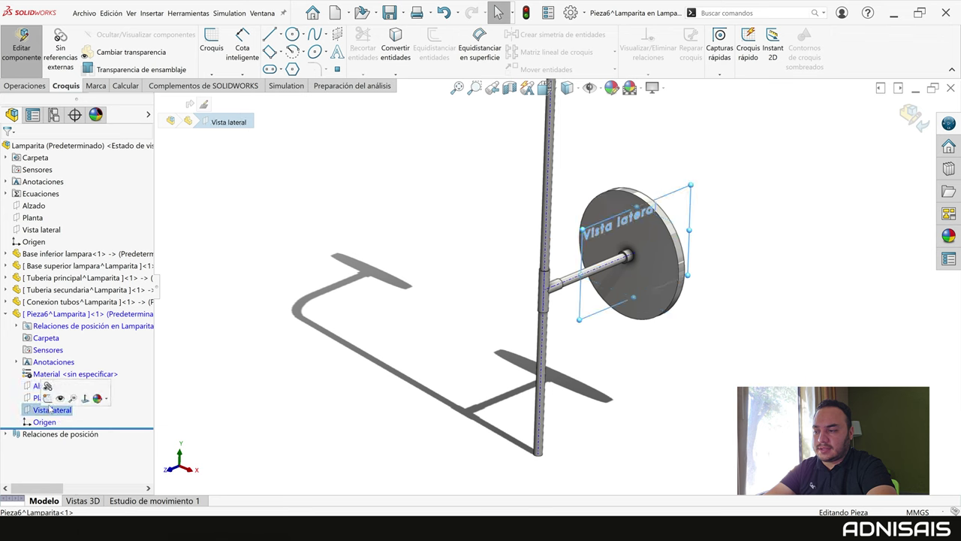
click(47, 397)
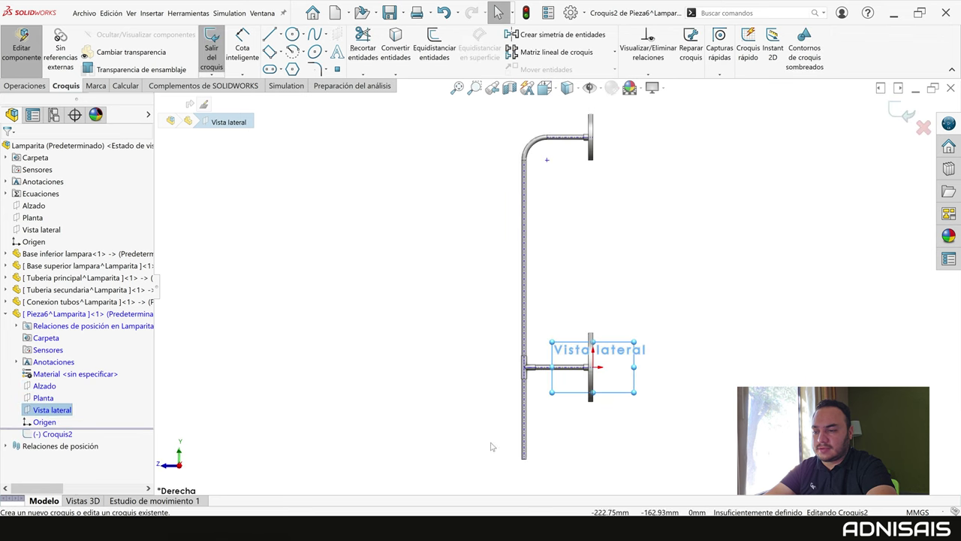
Begin the socket profile at the pipe's lower end with a small lip and outward ledge.
scroll(570, 484, down, 2)
scroll(552, 451, down, 2)
scroll(544, 361, down, 2)
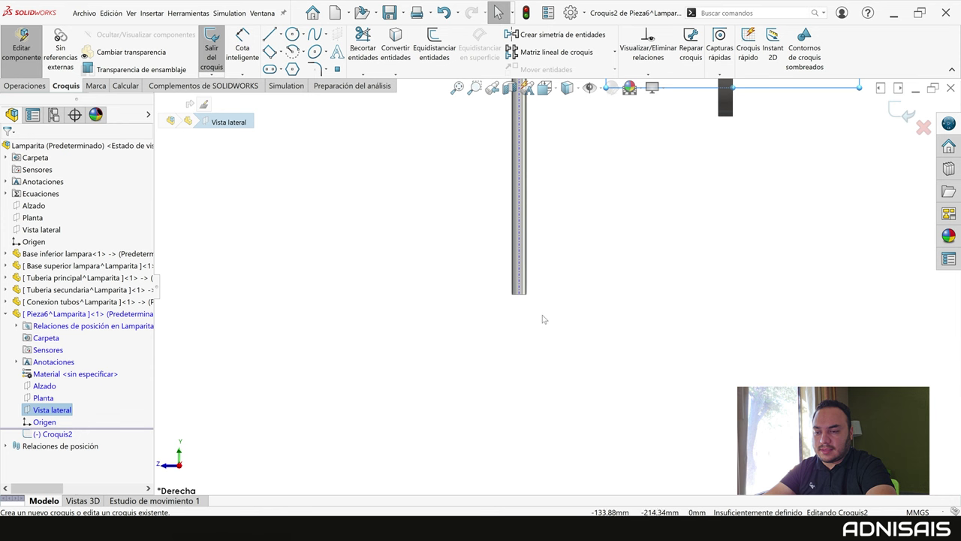
scroll(555, 318, down, 2)
key(l)
scroll(524, 266, down, 2)
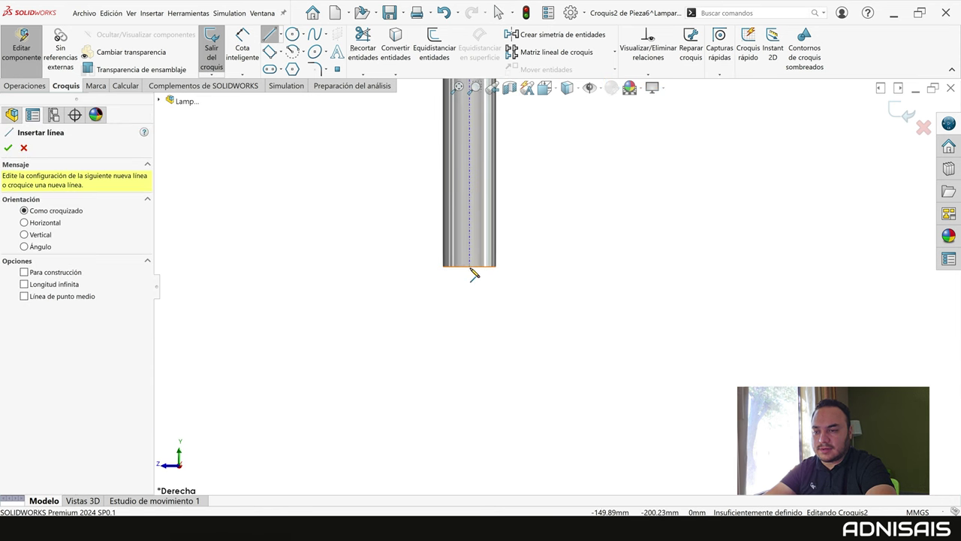
click(470, 267)
click(495, 266)
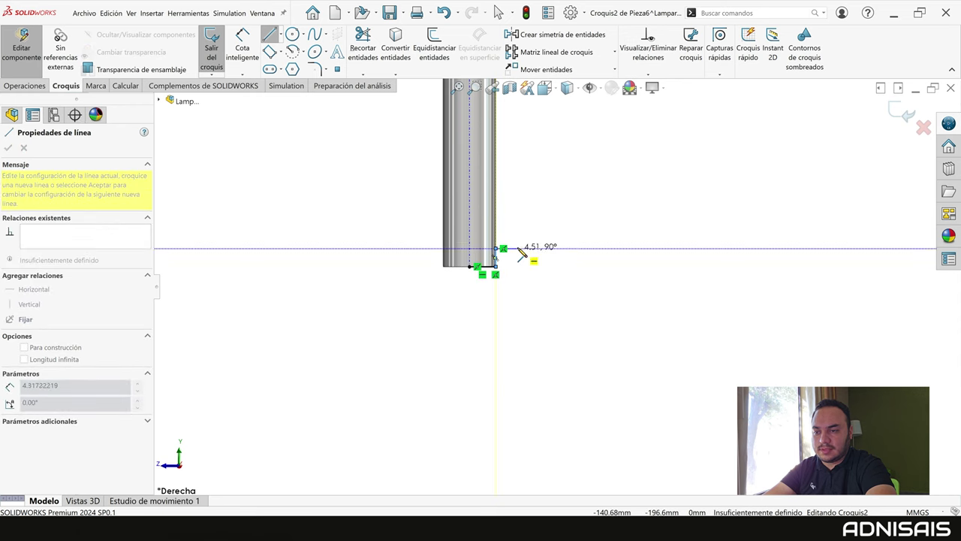
click(516, 254)
click(516, 267)
click(571, 267)
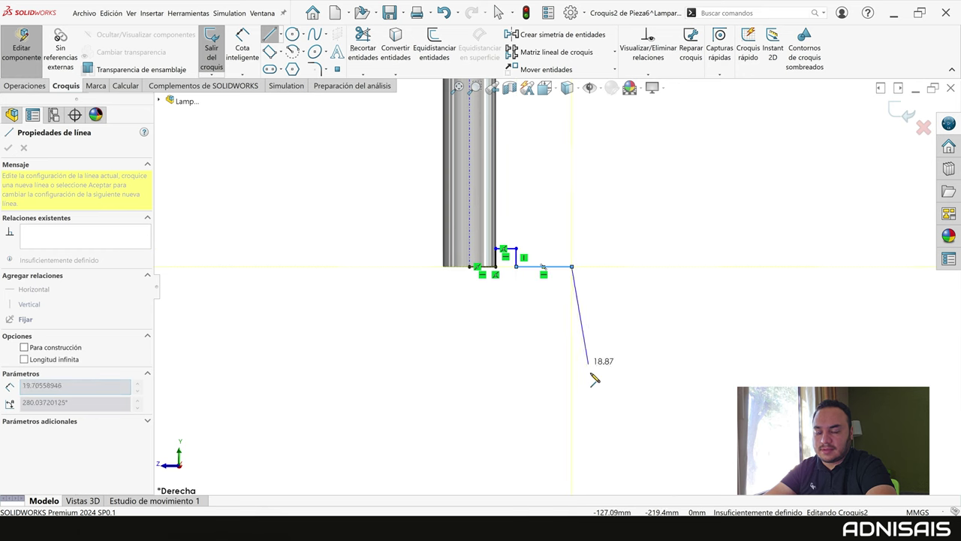
Complete the closed L-shaped outline with the long outer side and inner edges.
click(572, 446)
click(560, 446)
click(560, 282)
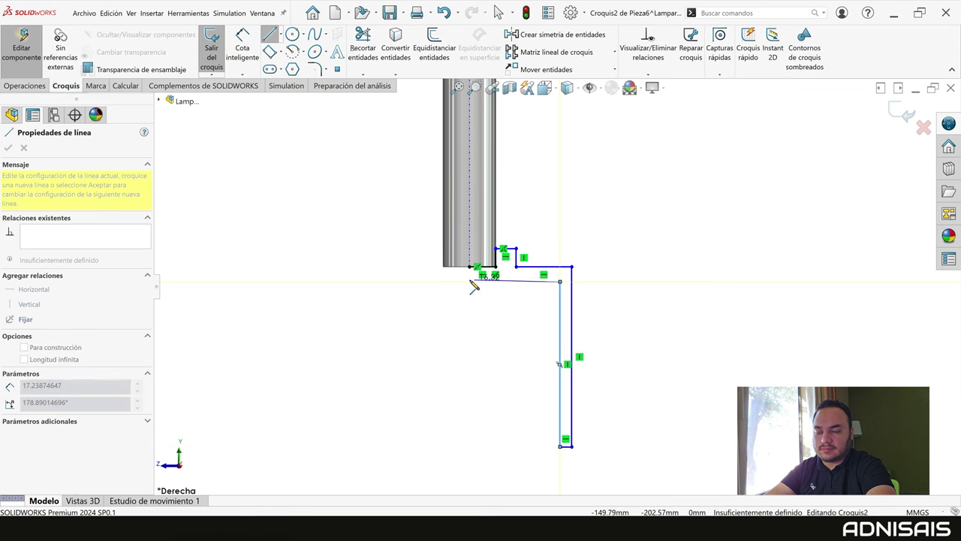
click(470, 282)
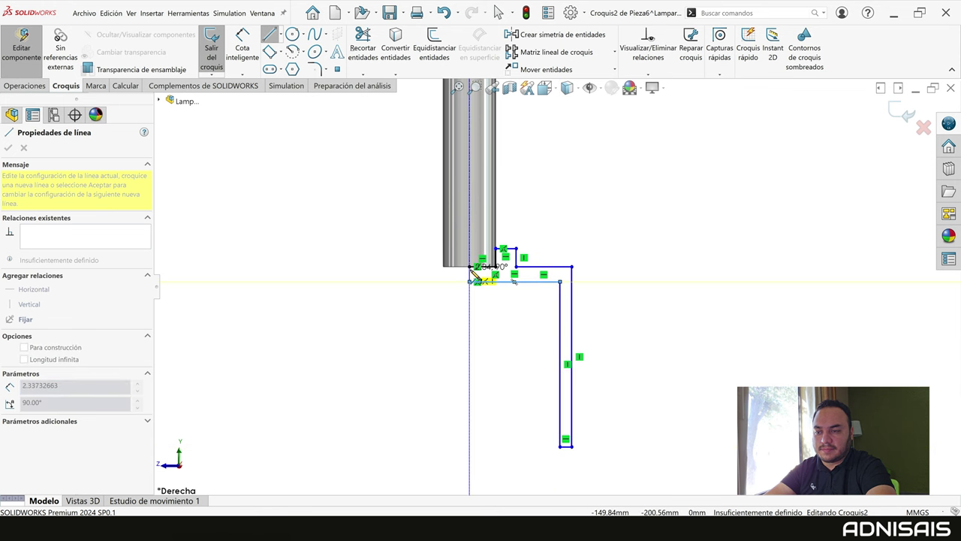
click(471, 267)
scroll(476, 285, down, 4)
scroll(489, 305, down, 3)
key(Escape)
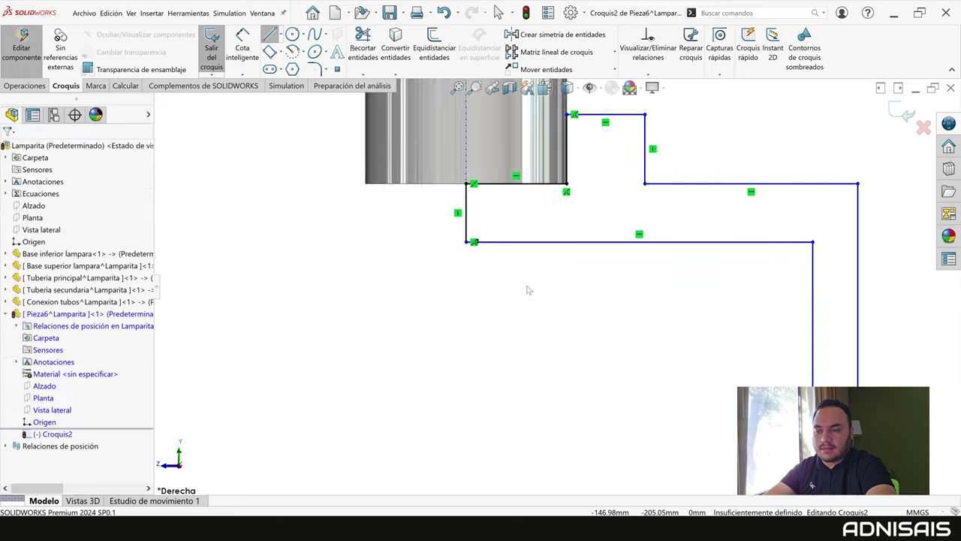
scroll(623, 270, up, 3)
scroll(593, 261, up, 2)
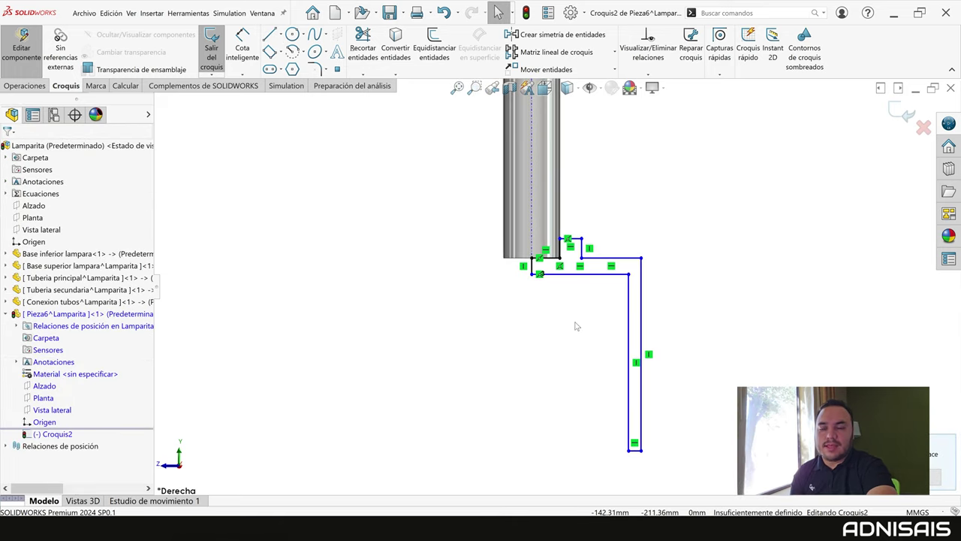
scroll(594, 358, down, 2)
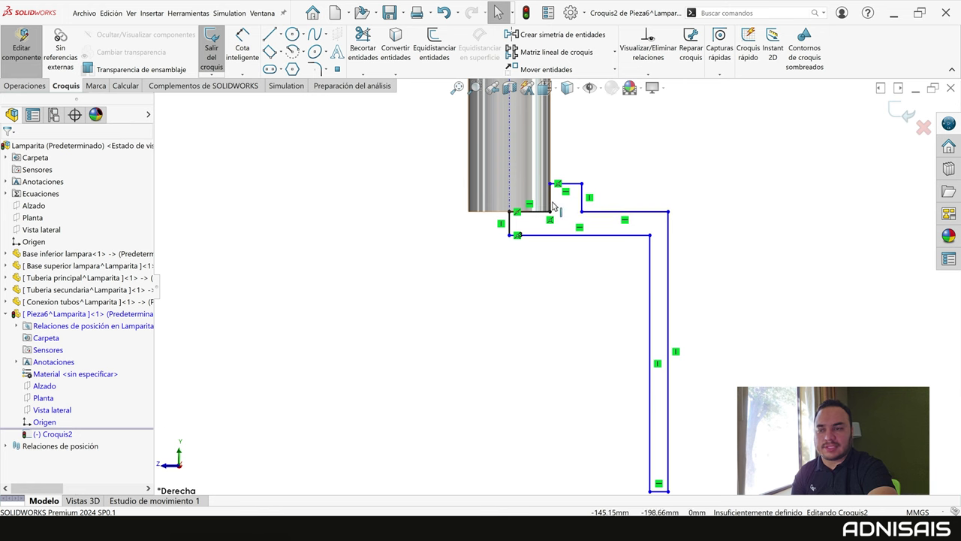
key(d)
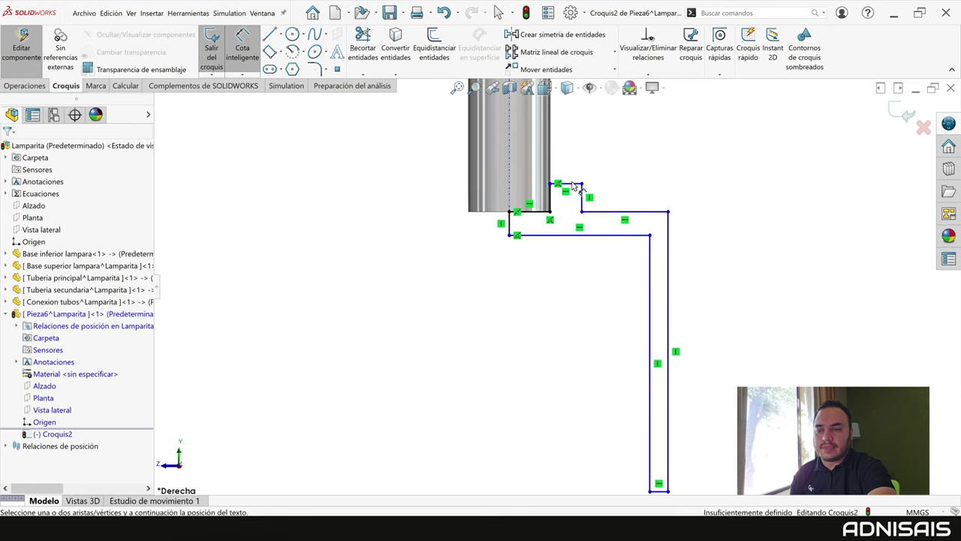
Dimension the short top ledge of the socket sketch to 2 mm.
click(572, 187)
click(576, 168)
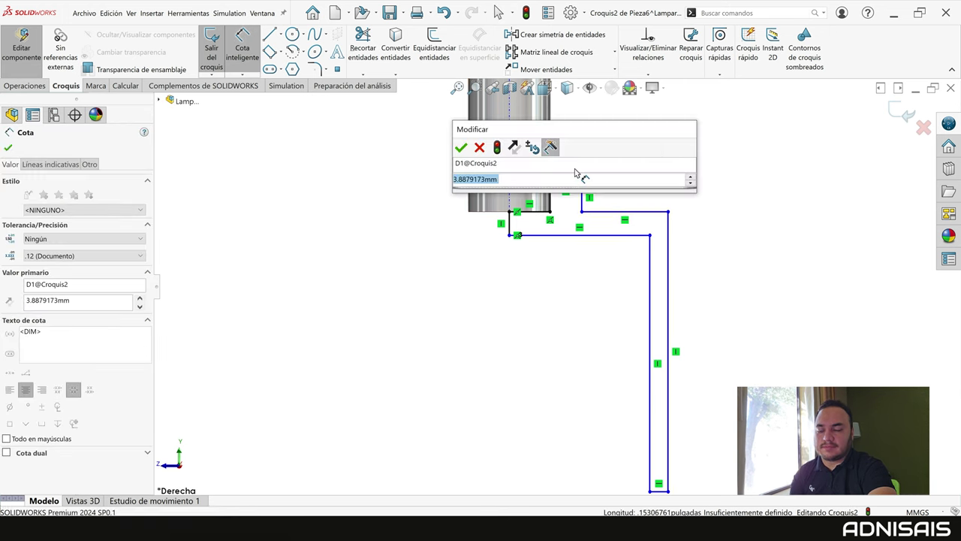
text(2)
key(Return)
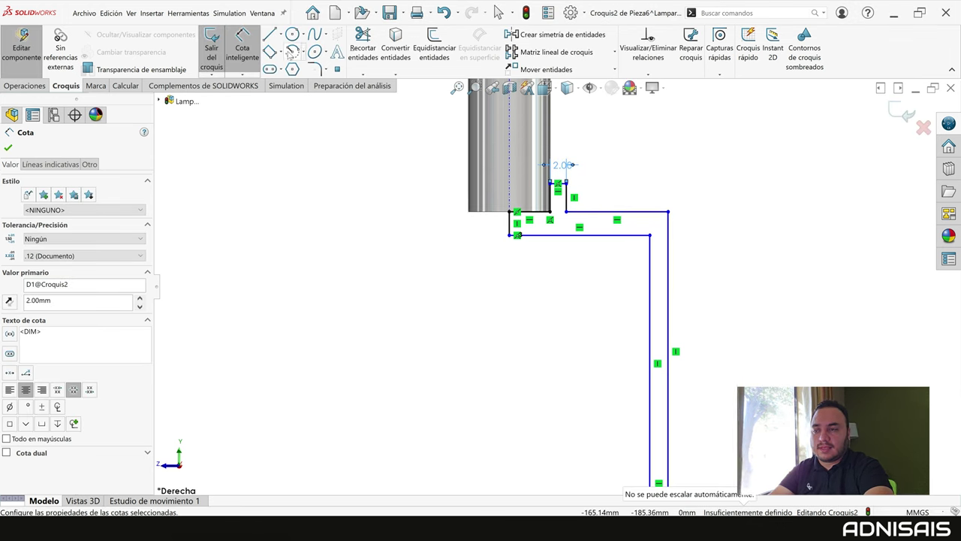
key(Escape)
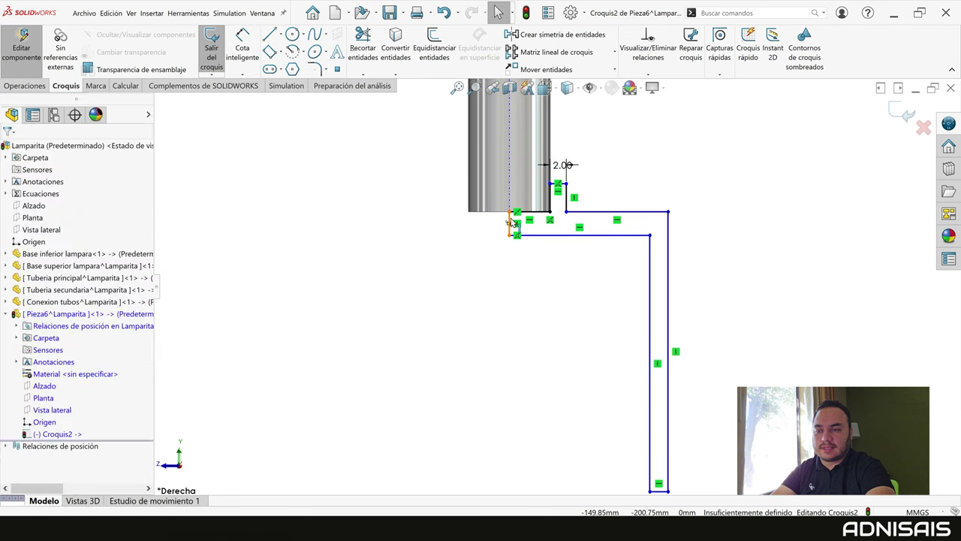
click(510, 223)
key(Escape)
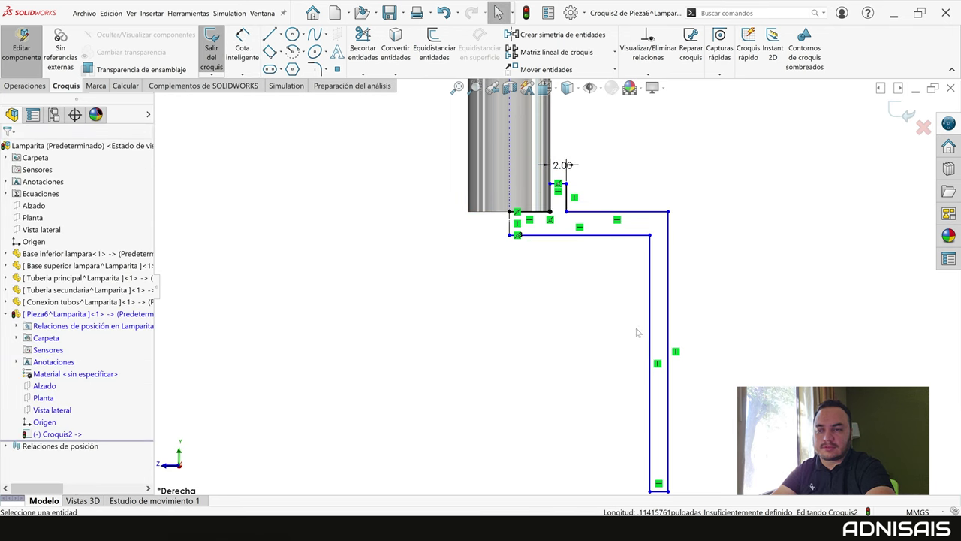
Add a diameter dimension driven by the Diametro socket global variable (50 mm).
key(Return)
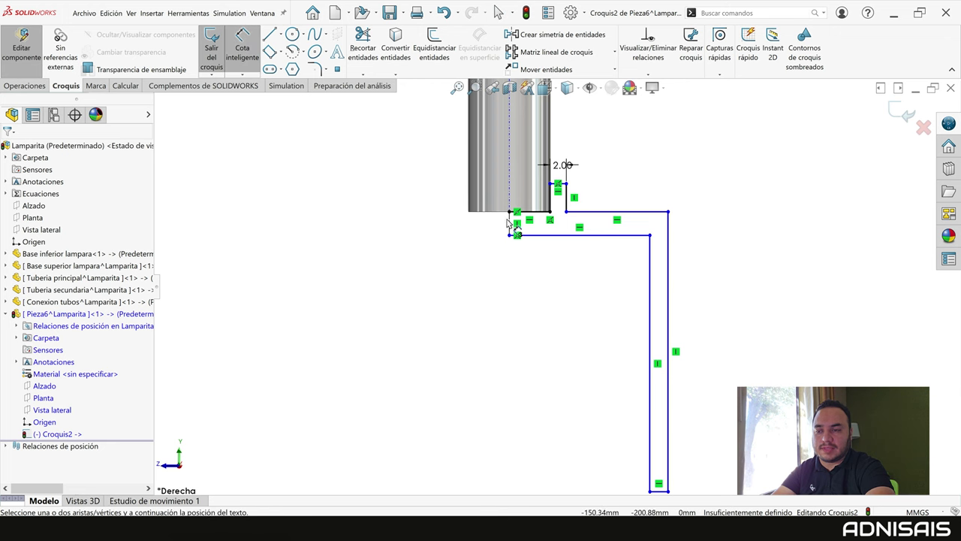
click(514, 223)
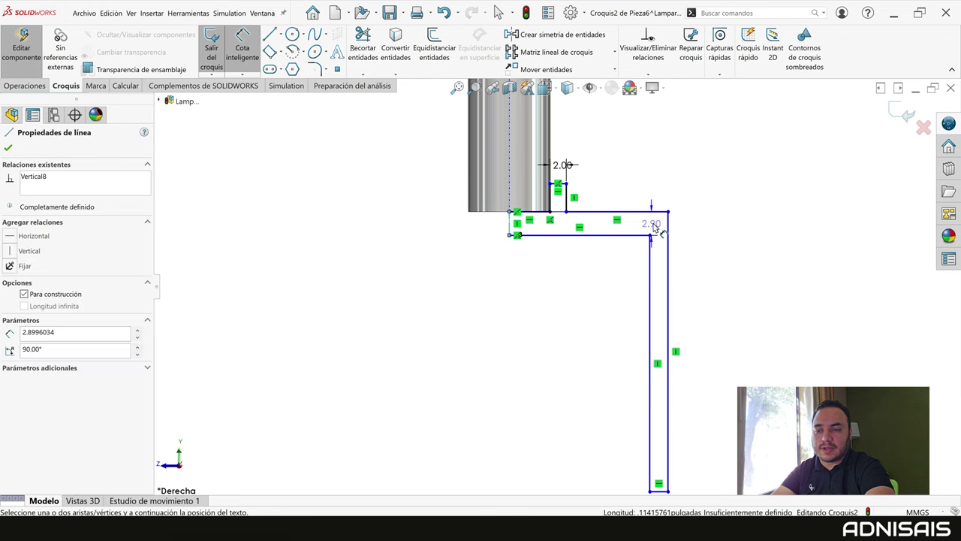
click(669, 228)
click(511, 223)
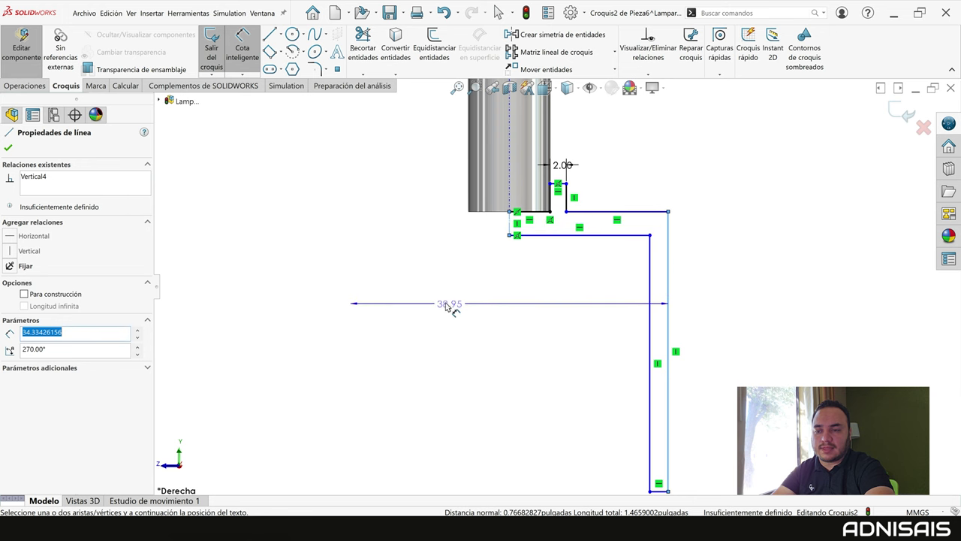
click(443, 268)
text(=)
click(160, 101)
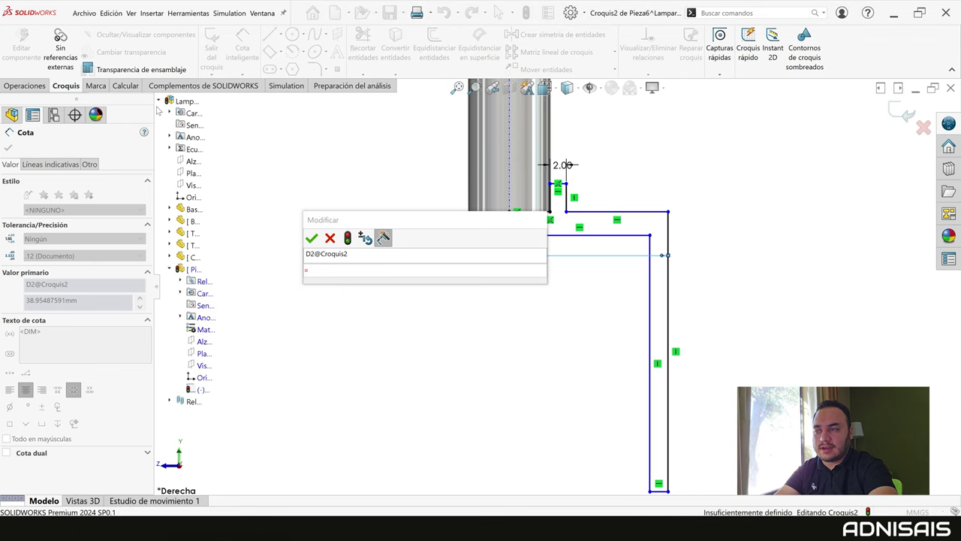
click(170, 149)
click(242, 233)
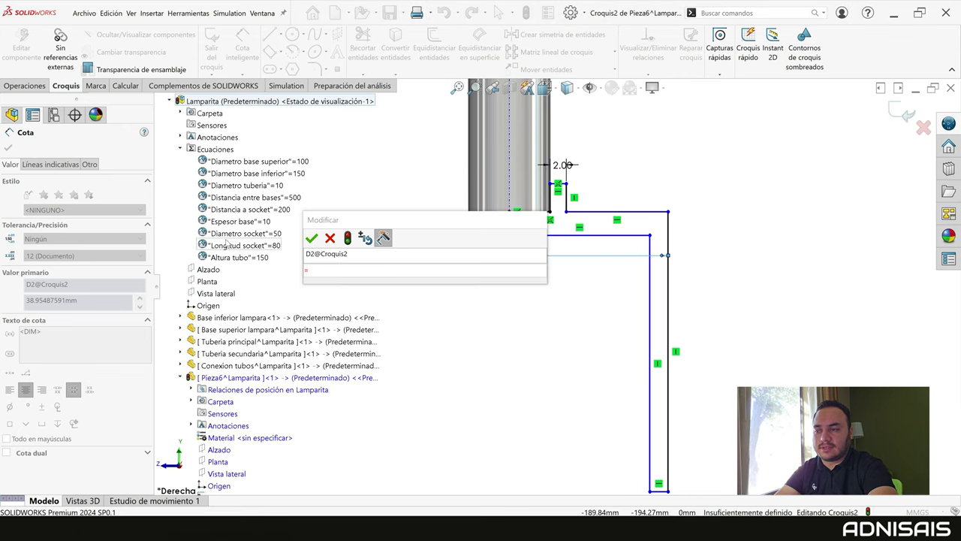
key(Return)
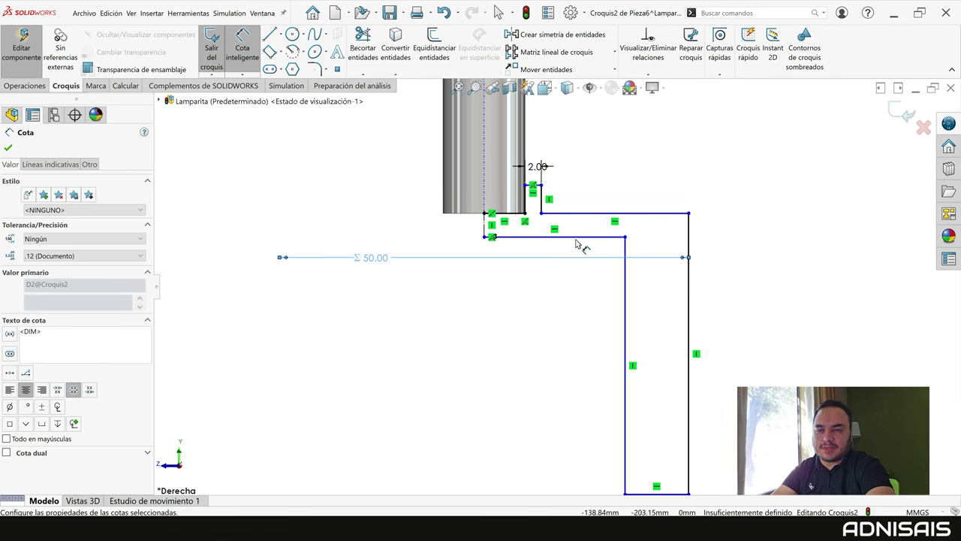
key(Escape)
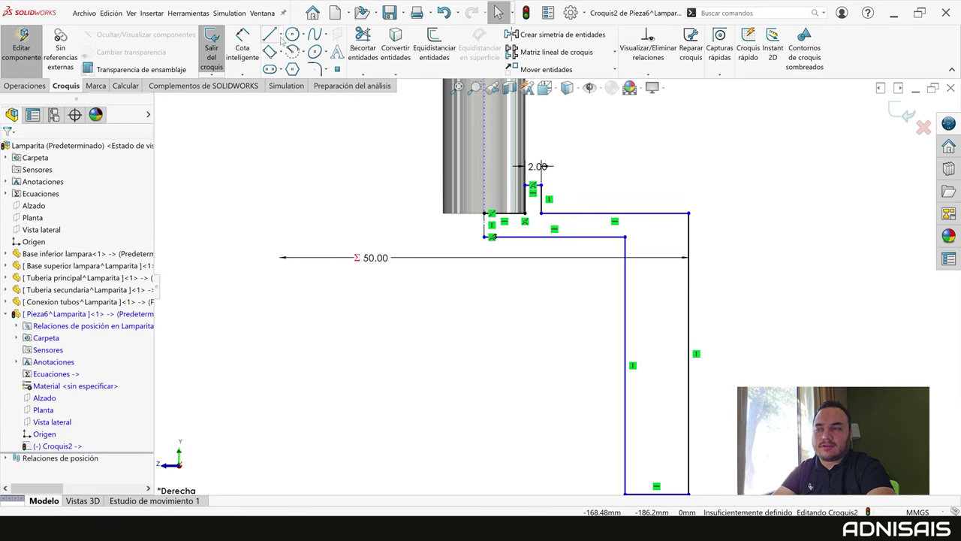
Add a vertical construction line from the top edge and a horizontal construction line to the outer edge.
click(280, 36)
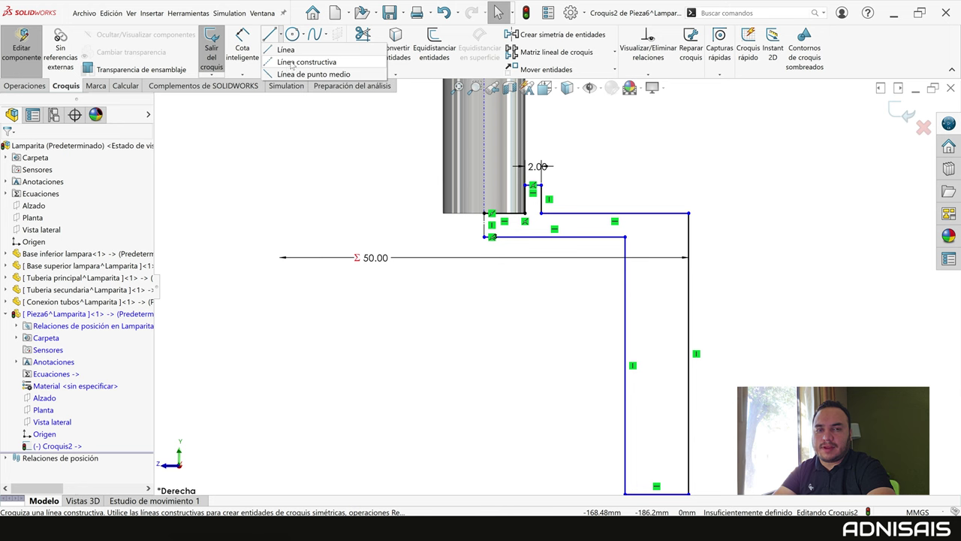
click(292, 63)
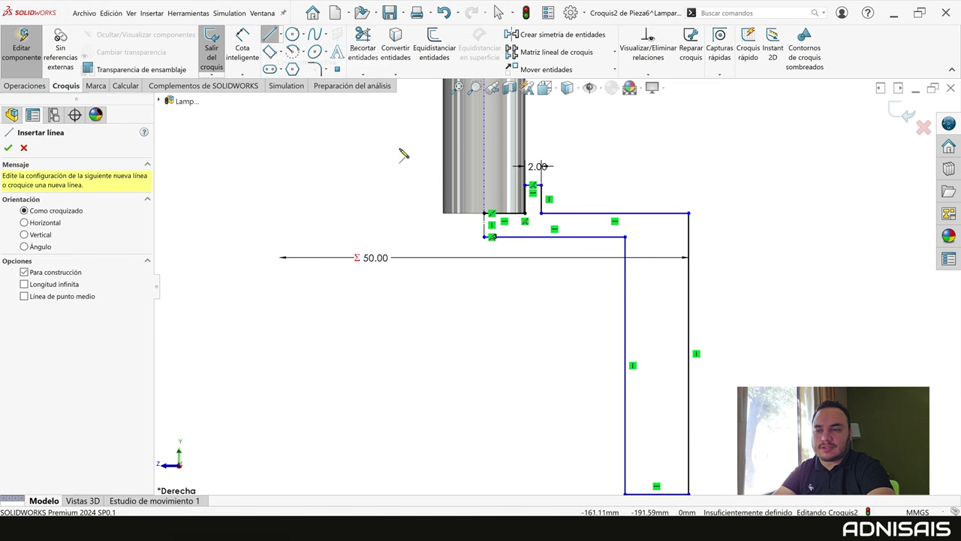
click(625, 214)
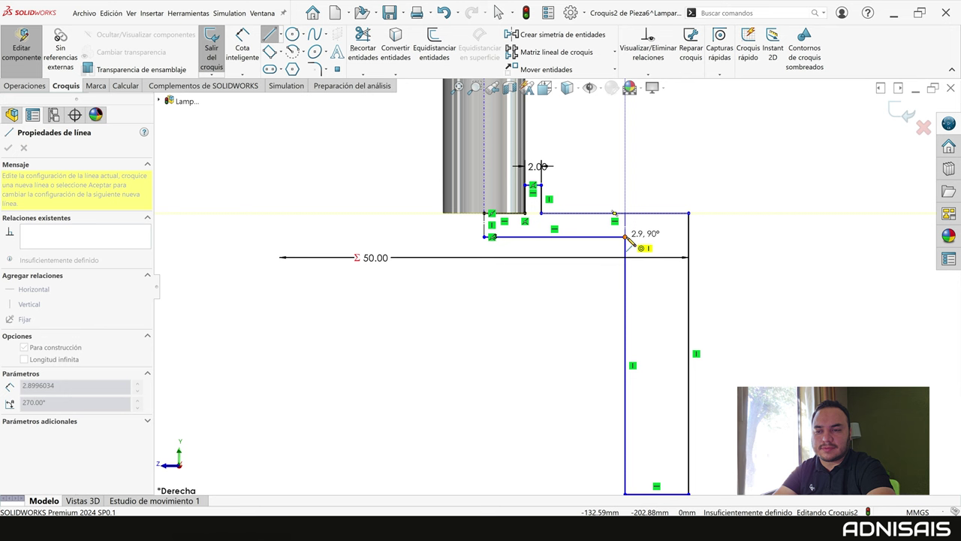
click(625, 237)
key(Escape)
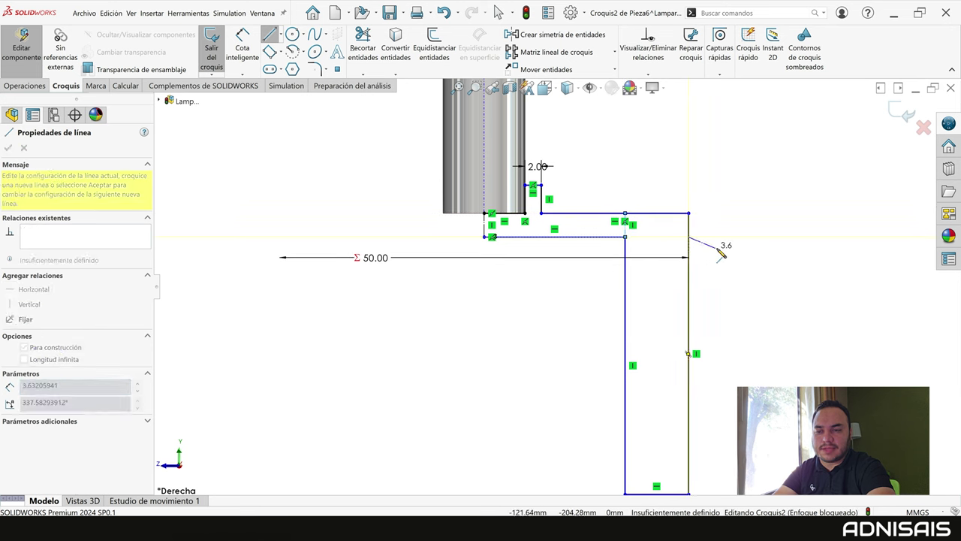
key(l)
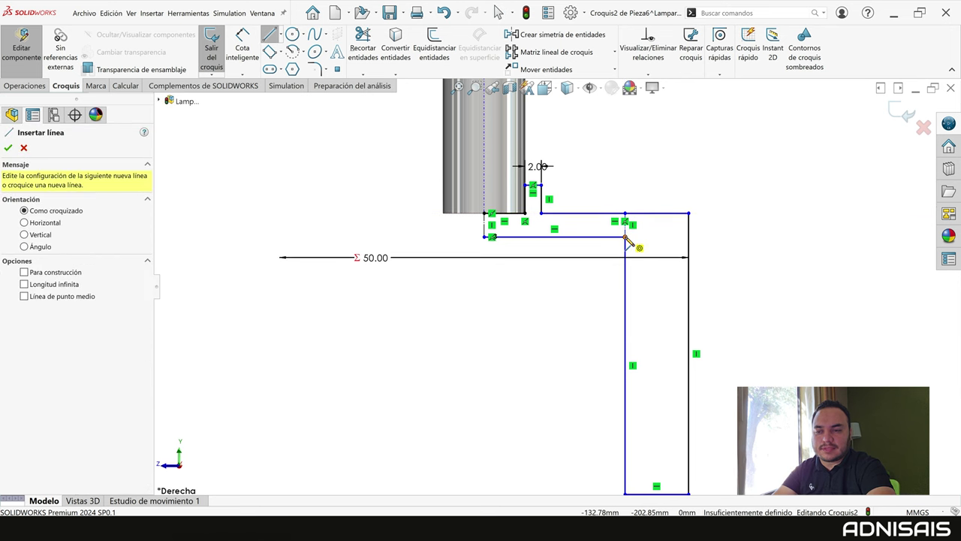
click(626, 237)
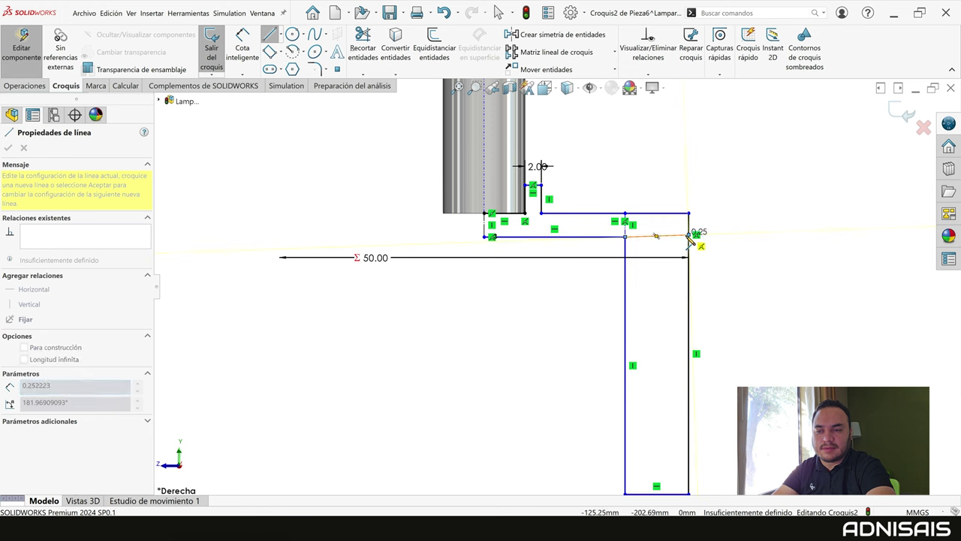
click(689, 235)
key(Escape)
click(689, 230)
click(692, 218)
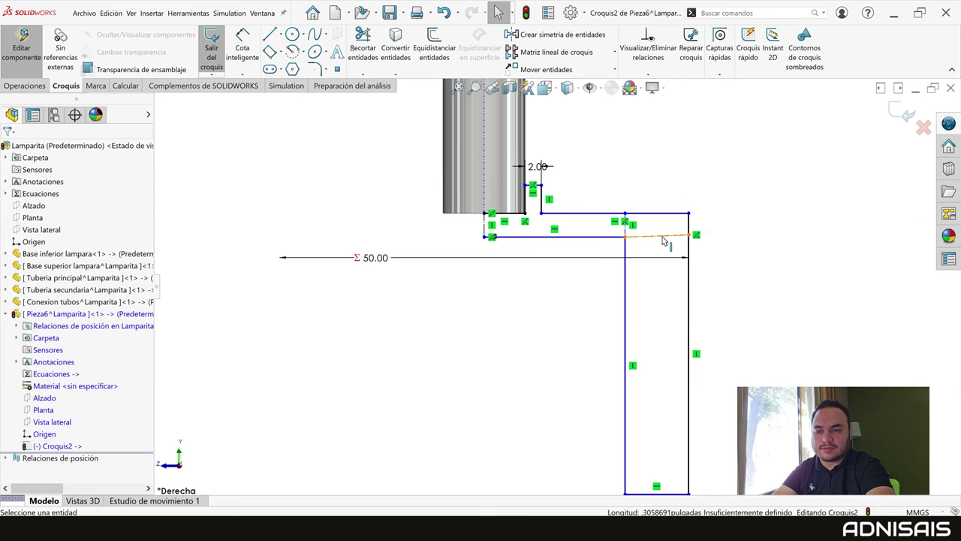
click(678, 207)
key(Escape)
scroll(636, 214, down, 2)
Make the 2 mm line, a sketch line and the construction line parallel, and two horizontal lines collinear.
click(466, 174)
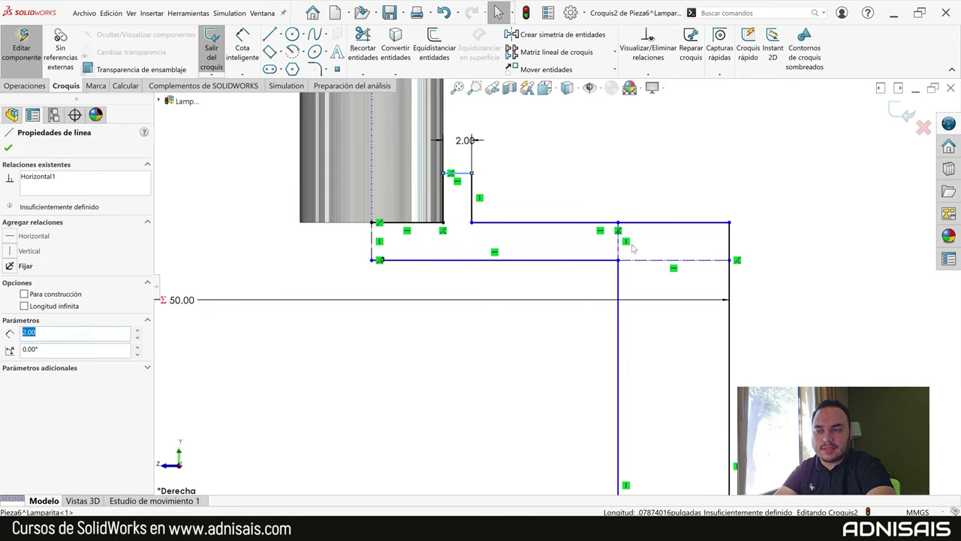
ctrl+click(620, 252)
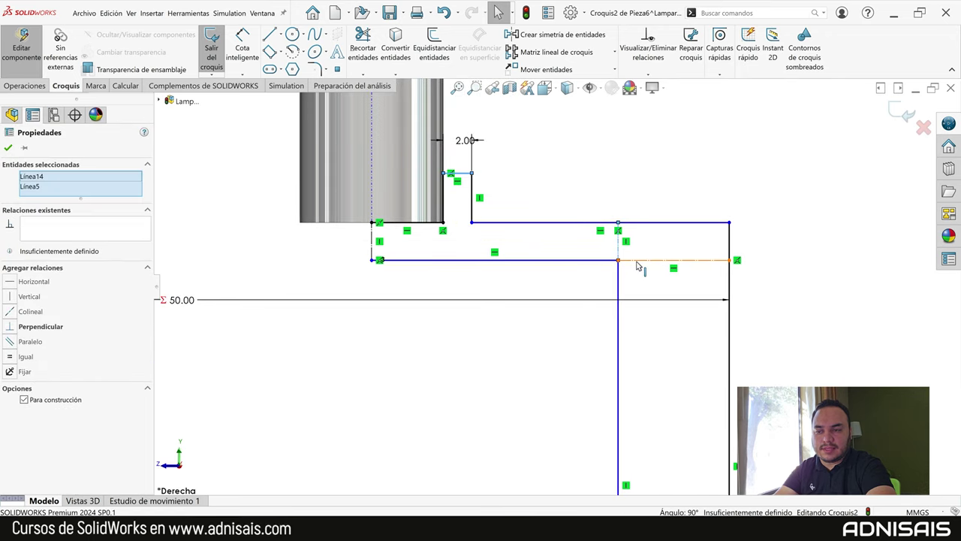
ctrl+click(636, 262)
click(703, 240)
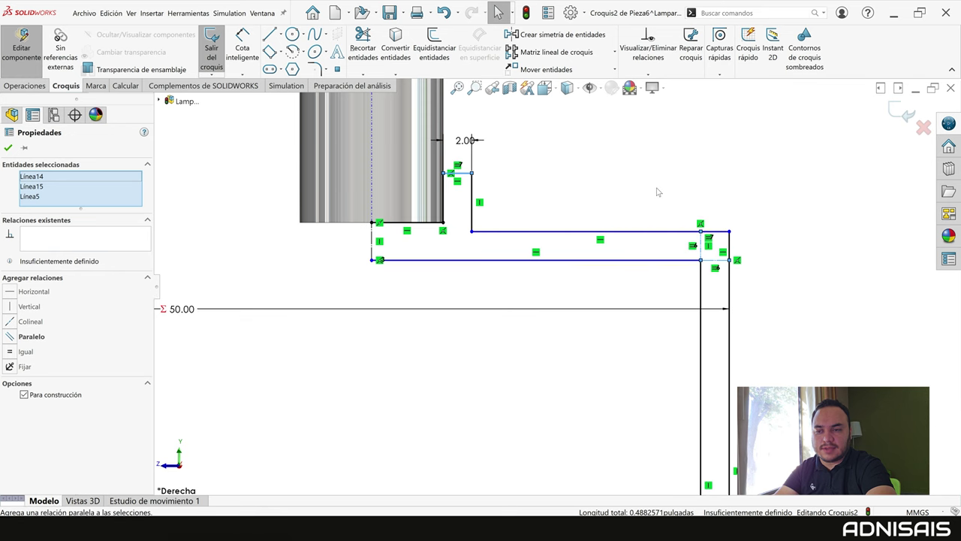
click(657, 192)
right_drag(541, 252, 541, 227)
scroll(559, 285, up, 3)
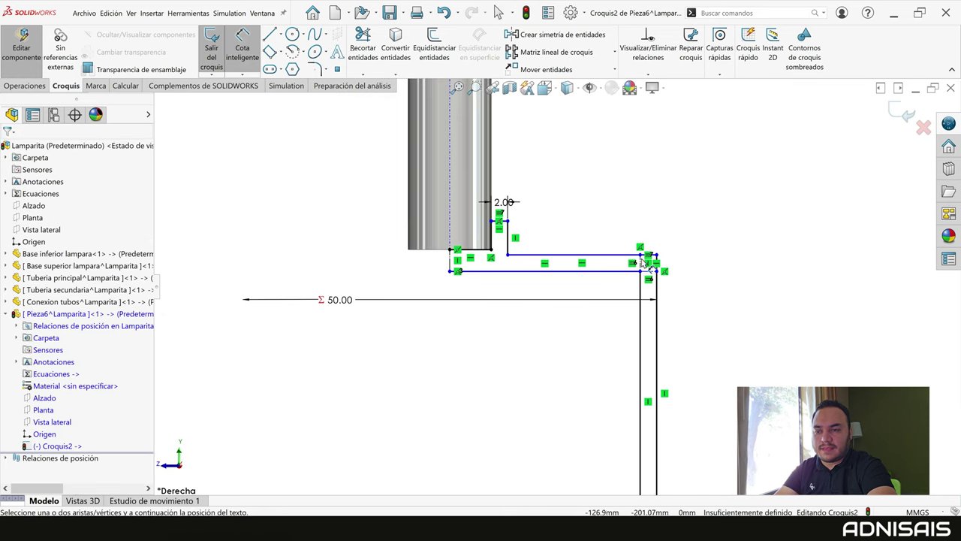
scroll(503, 264, down, 3)
key(Escape)
click(562, 257)
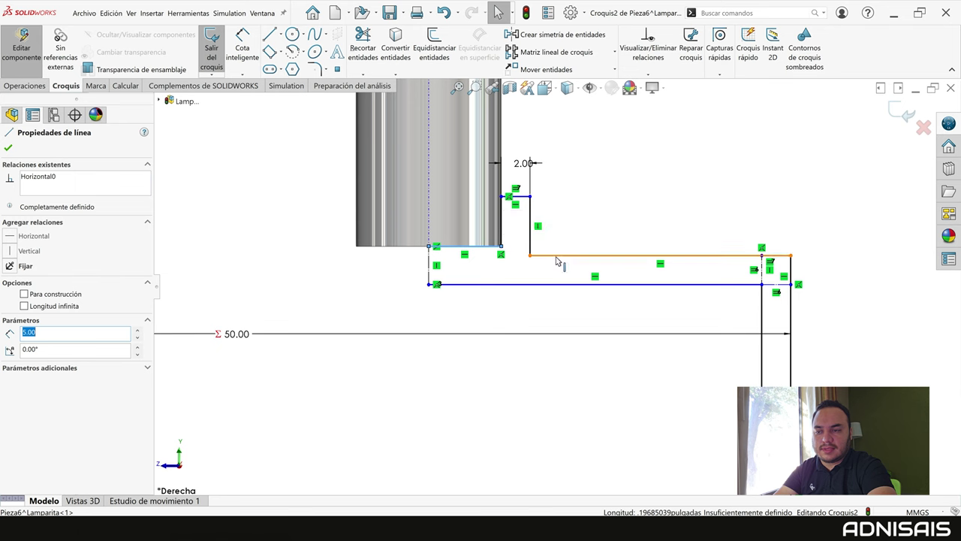
ctrl+click(481, 246)
click(633, 239)
click(524, 374)
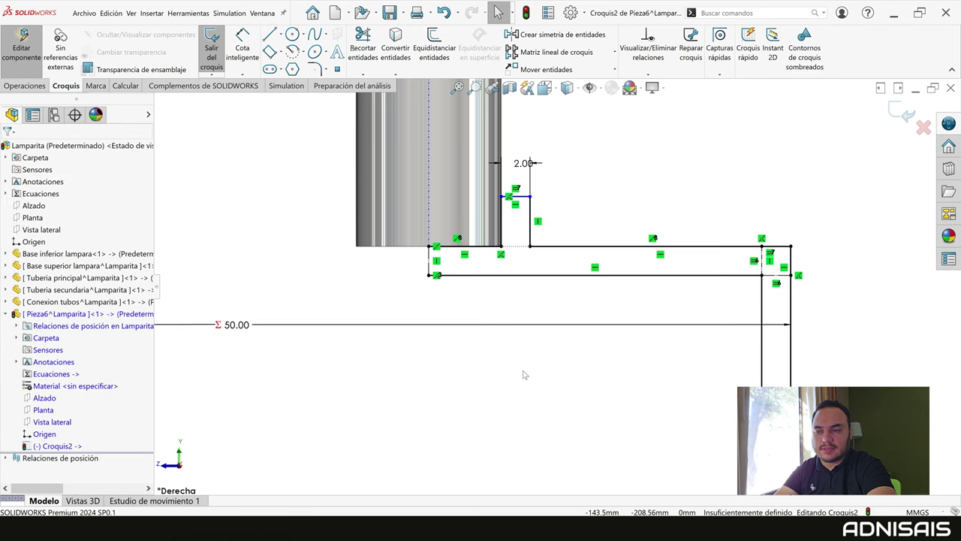
Dimension the short vertical line's base thickness as =Espesor base (10).
right_drag(524, 374, 526, 342)
click(530, 210)
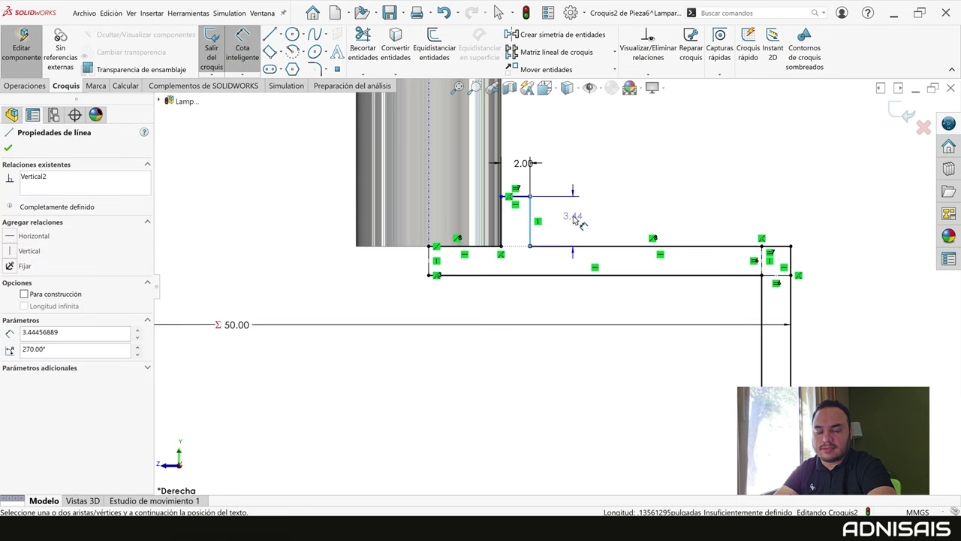
click(573, 251)
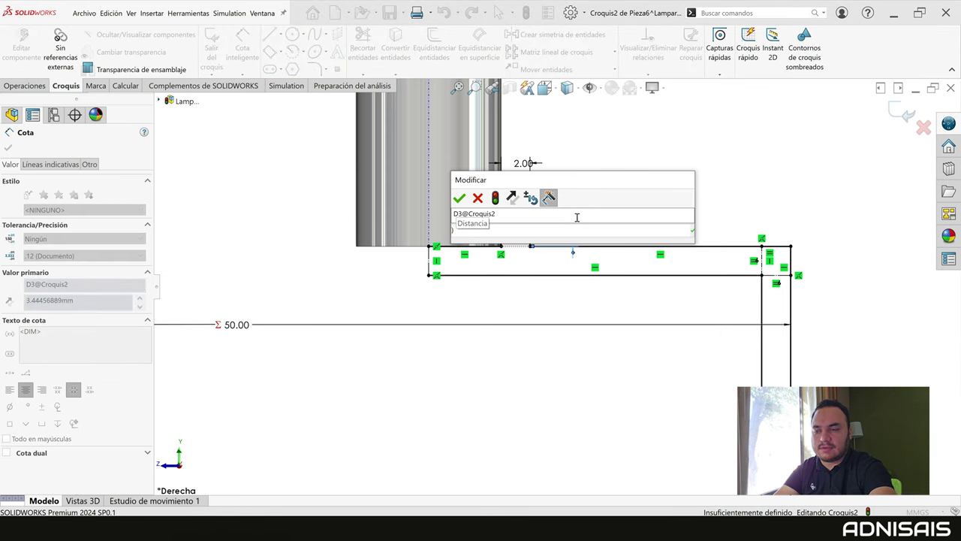
text(=)
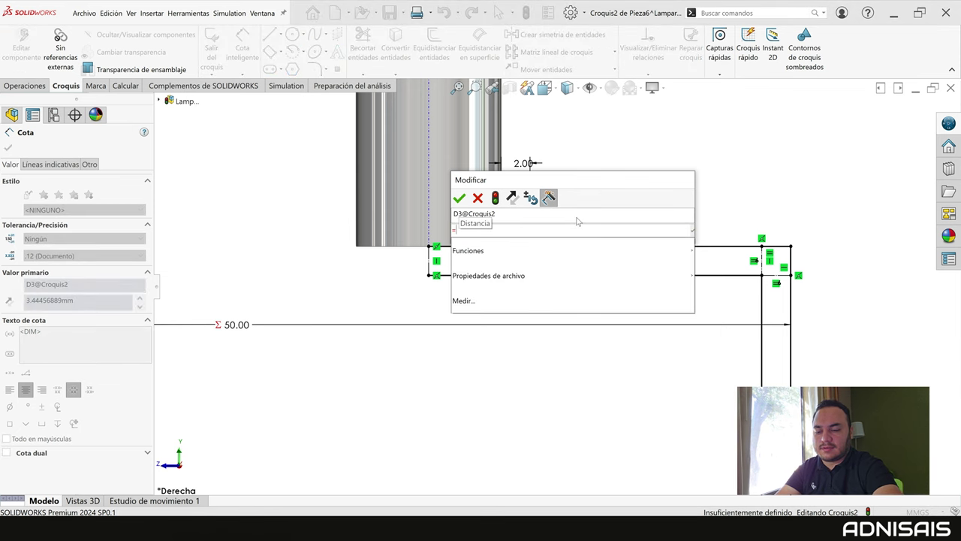
click(159, 100)
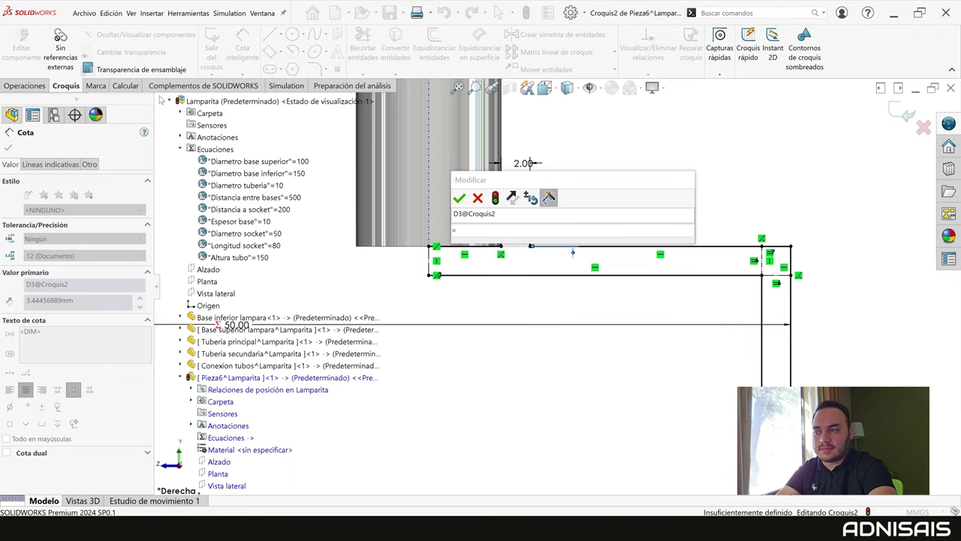
click(233, 222)
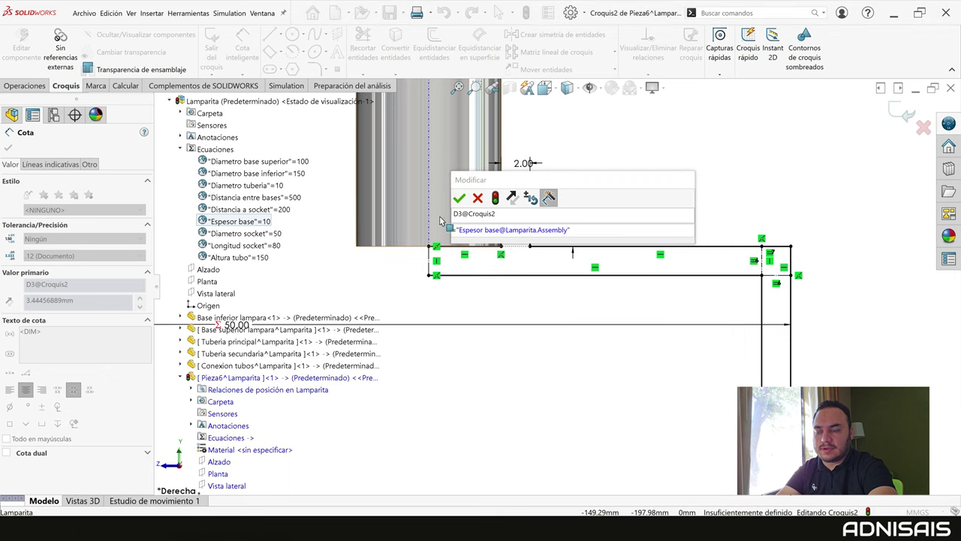
key(Return)
scroll(717, 326, up, 2)
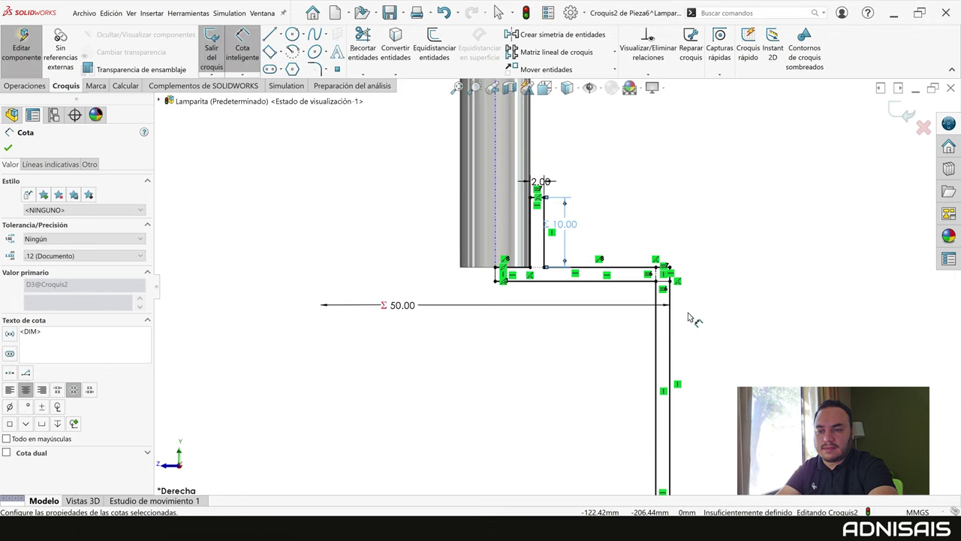
Dimension the socket's vertical side length as =Longitud socket (80).
click(670, 319)
click(735, 334)
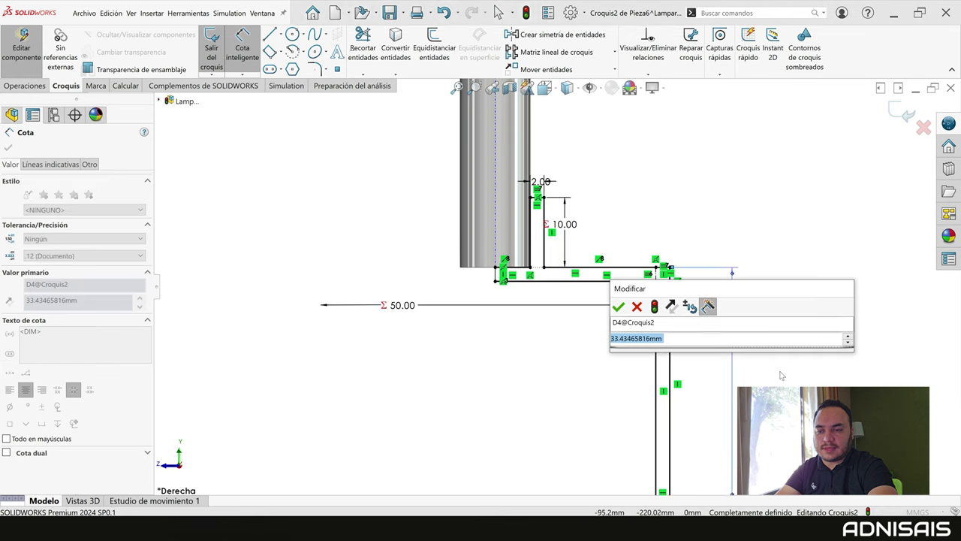
text(=)
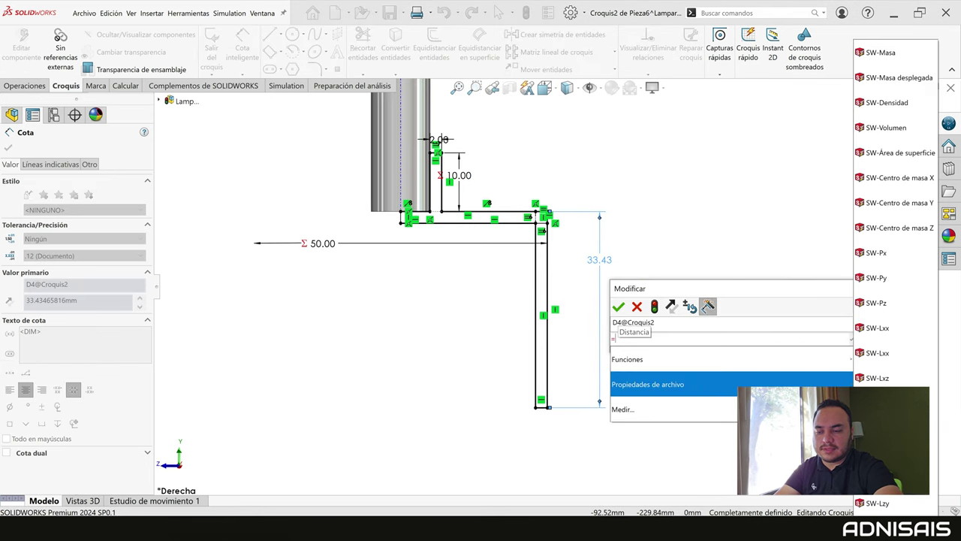
key(Up)
click(158, 100)
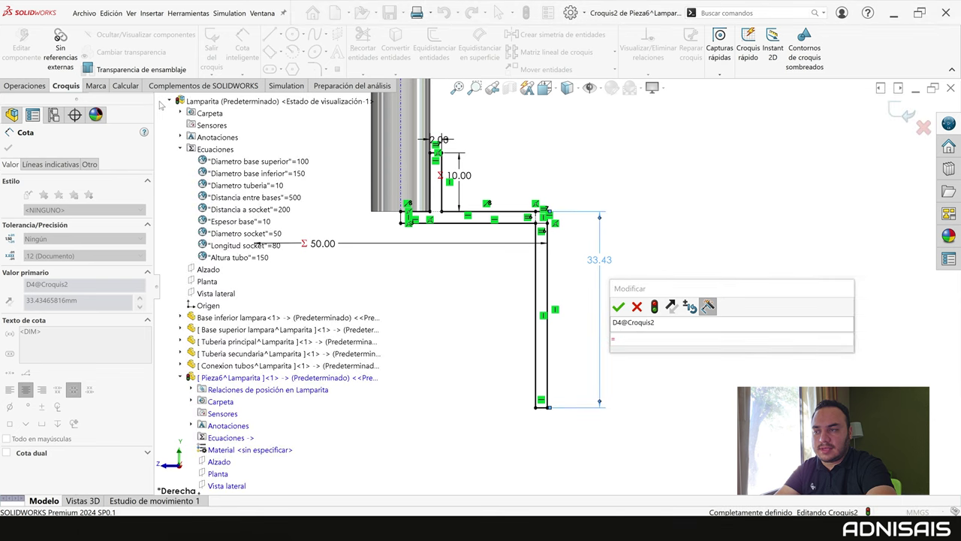
click(232, 246)
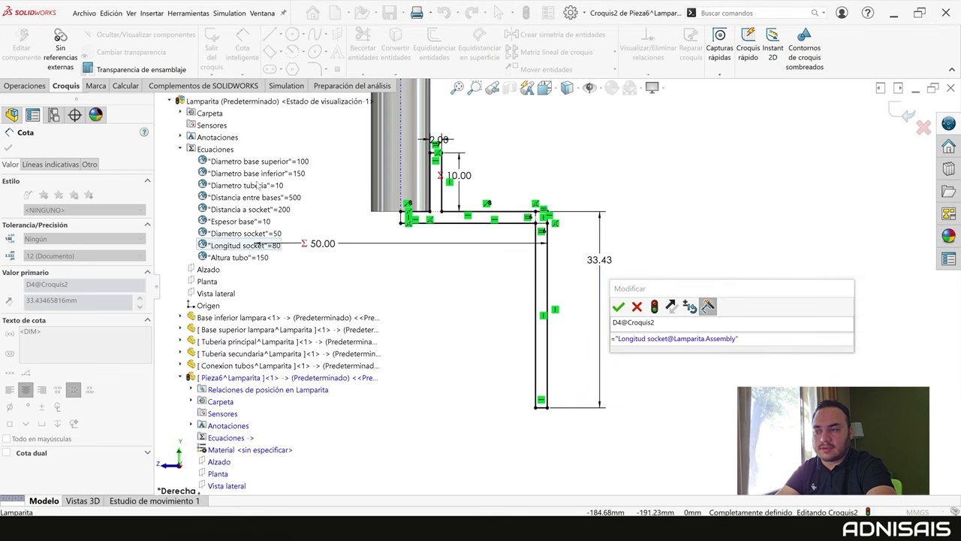
key(Return)
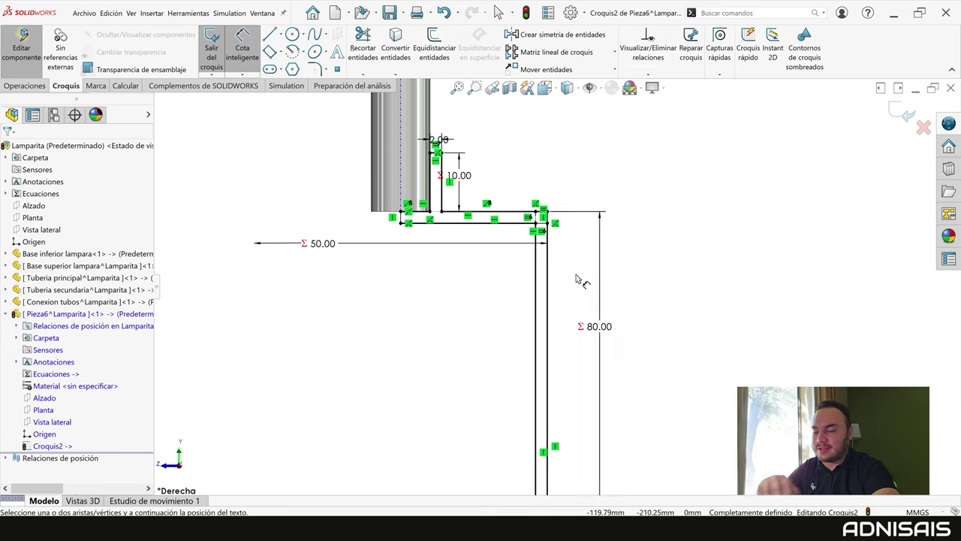
scroll(555, 293, up, 3)
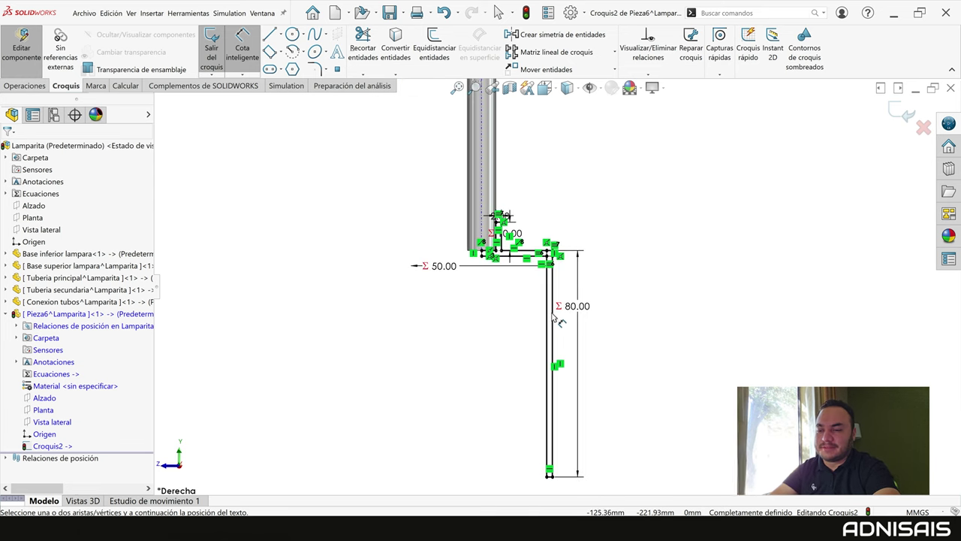
click(24, 86)
Revolve Croquis2 360° about the inner vertical line Línea16, letting the sketch close automatically.
click(260, 55)
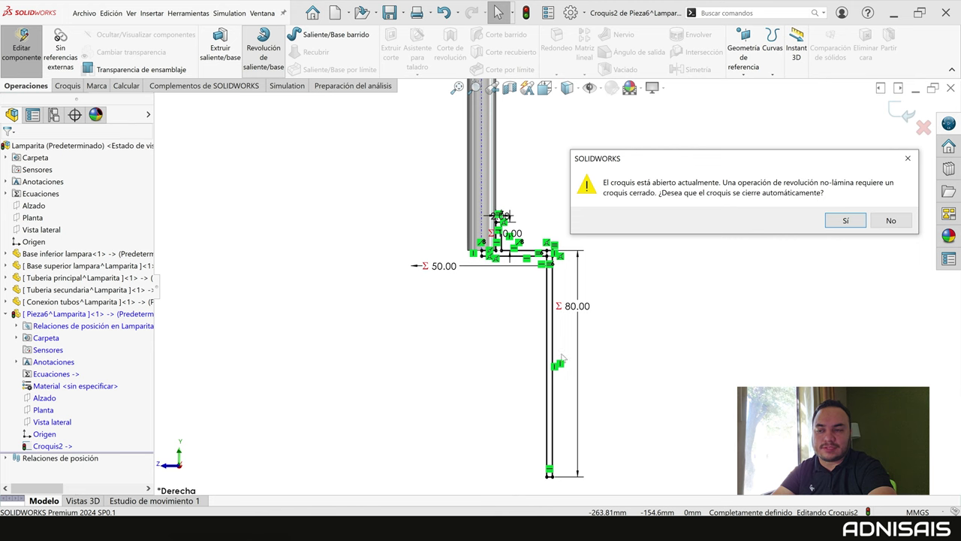
click(844, 221)
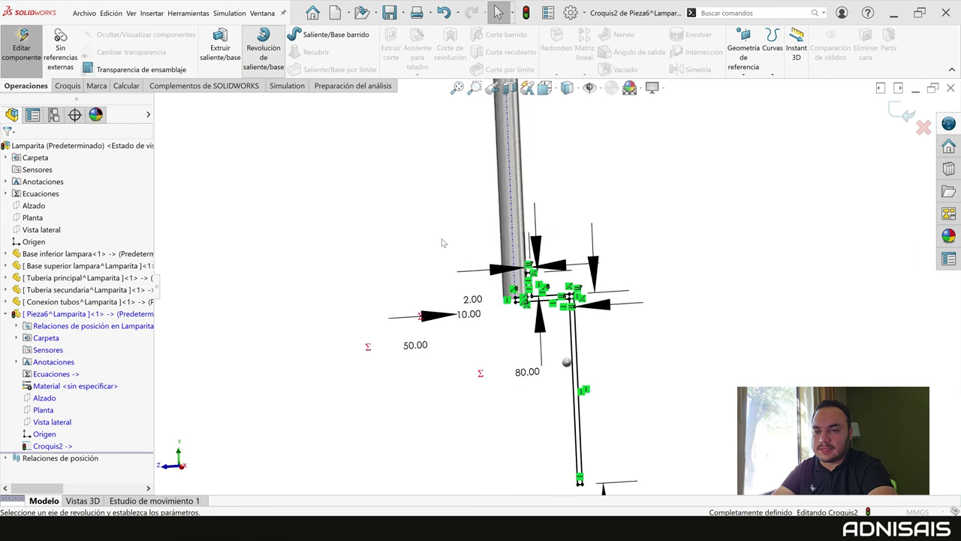
scroll(556, 412, down, 3)
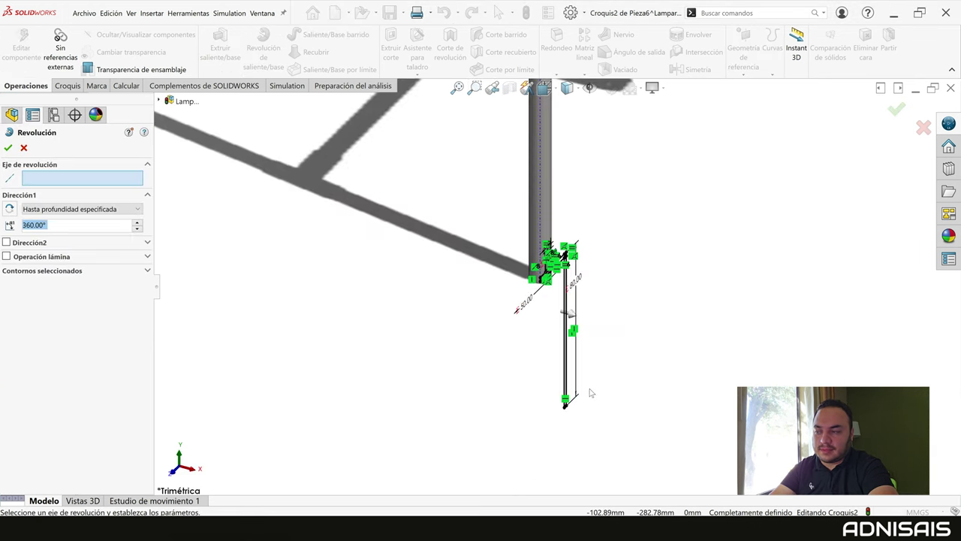
scroll(598, 291, down, 2)
scroll(460, 235, down, 3)
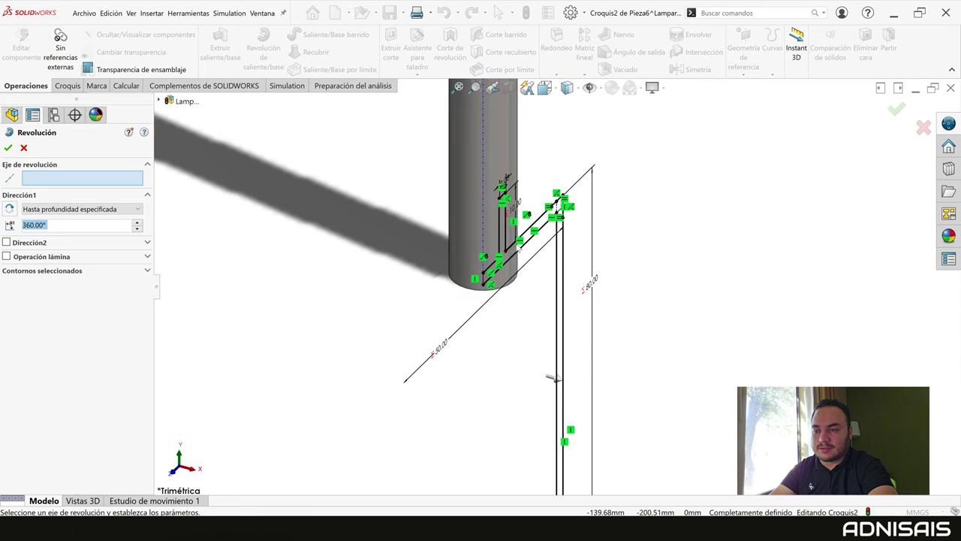
scroll(569, 171, down, 3)
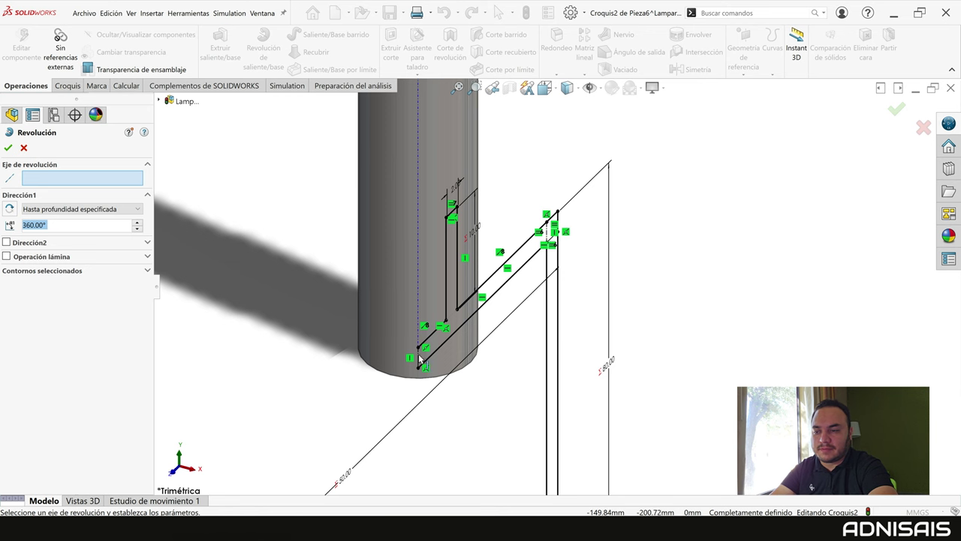
click(420, 359)
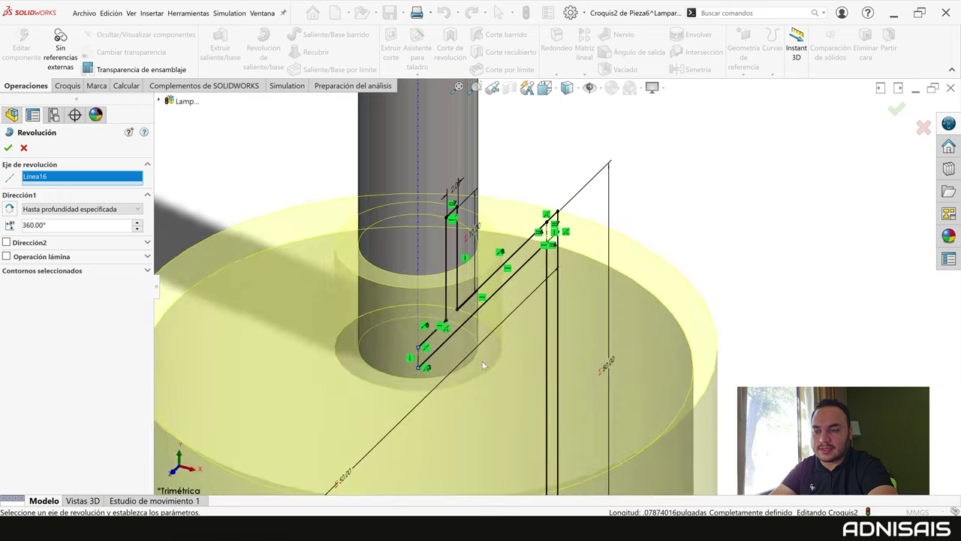
scroll(555, 333, up, 5)
scroll(555, 333, up, 3)
key(Return)
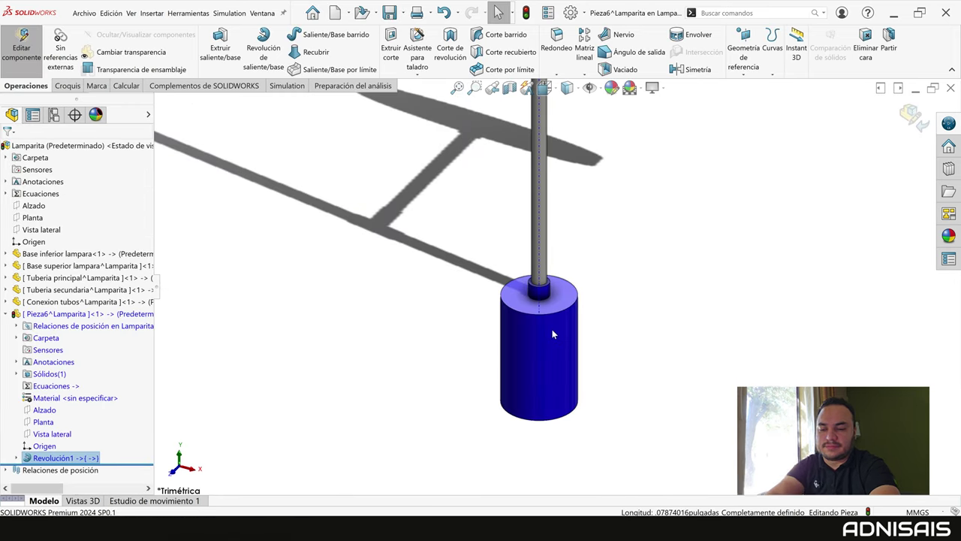
Exit part editing, rename Pieza6 to 'Socket lampara', and rebuild the Lamparita assembly.
key(ctrl+7)
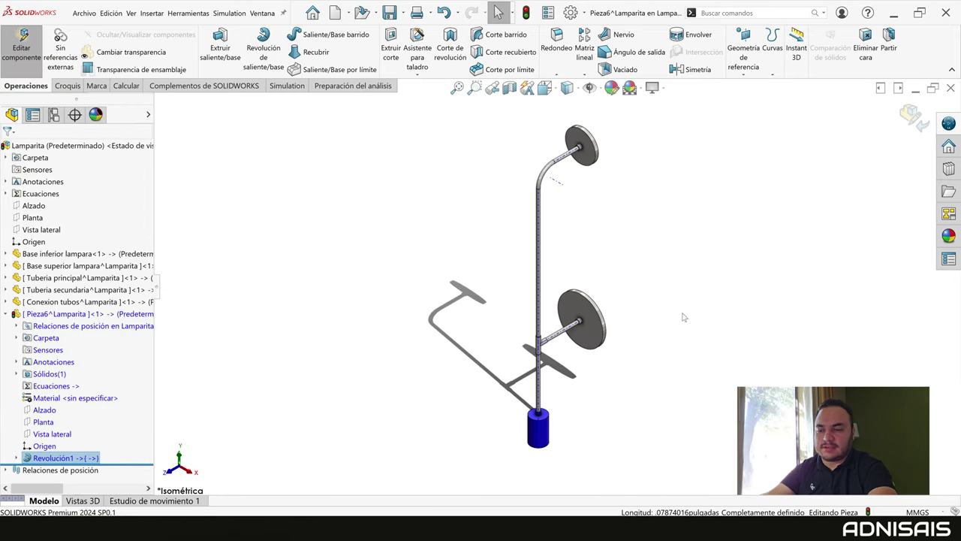
click(911, 127)
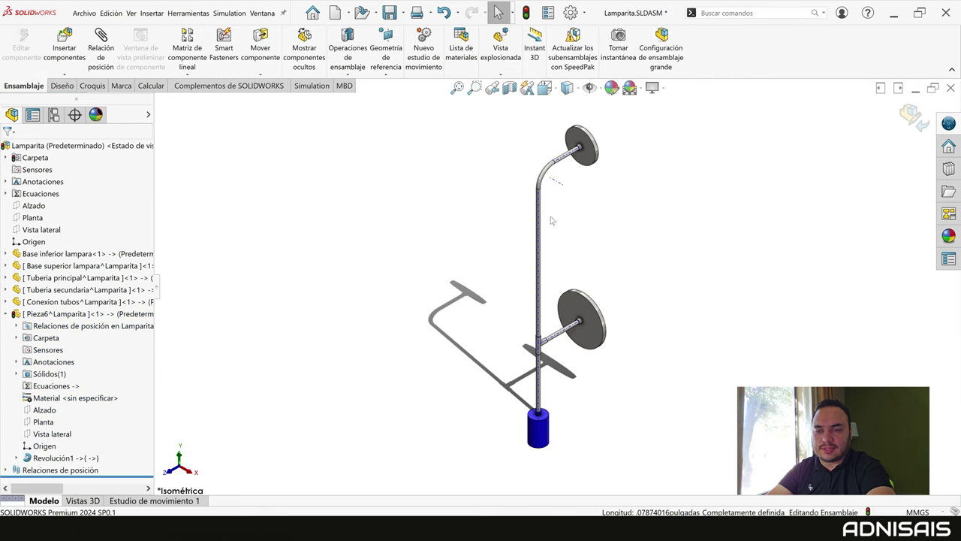
click(46, 316)
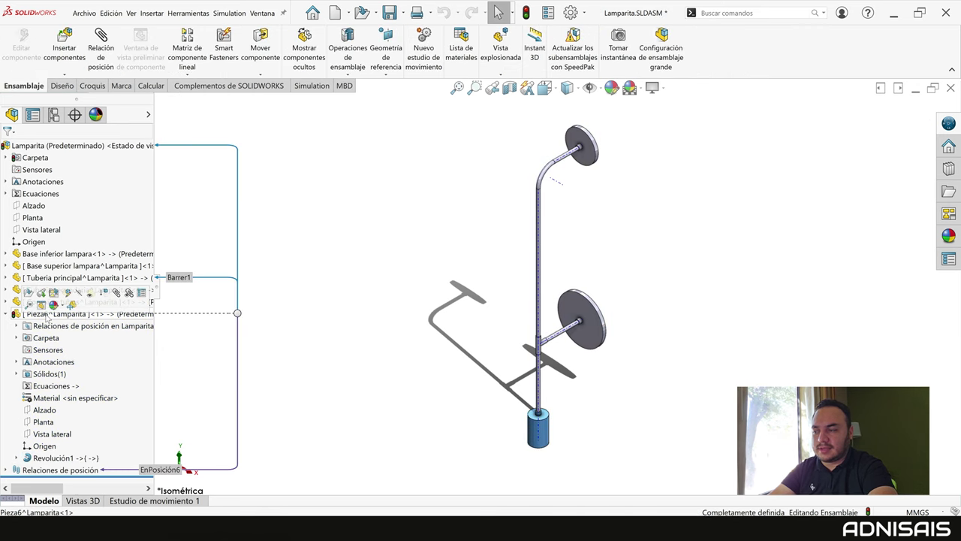
click(47, 316)
text(So)
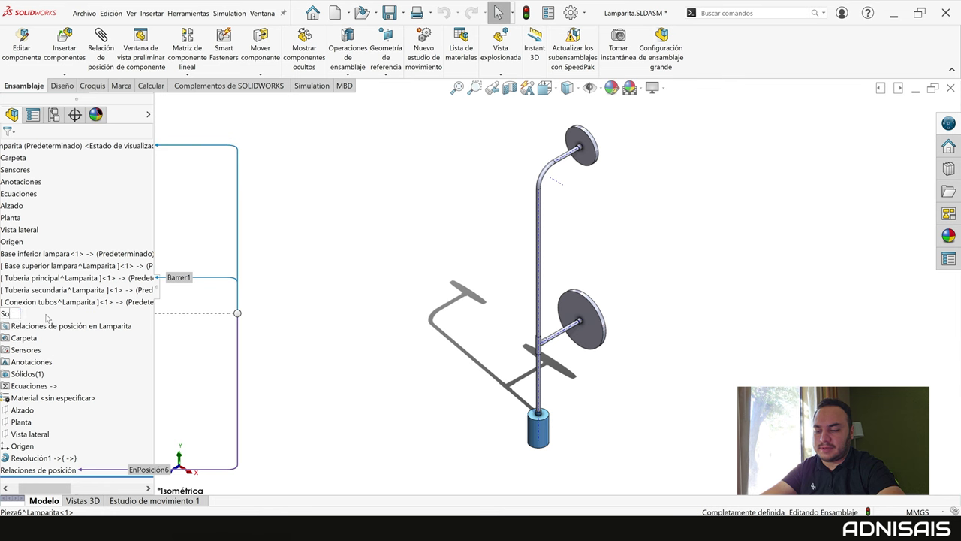
text(cket)
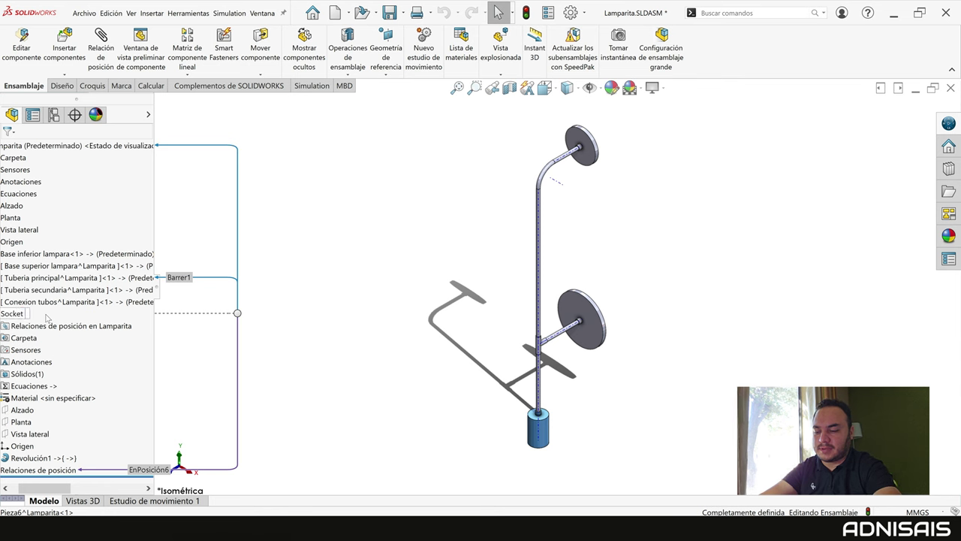
text( lampara)
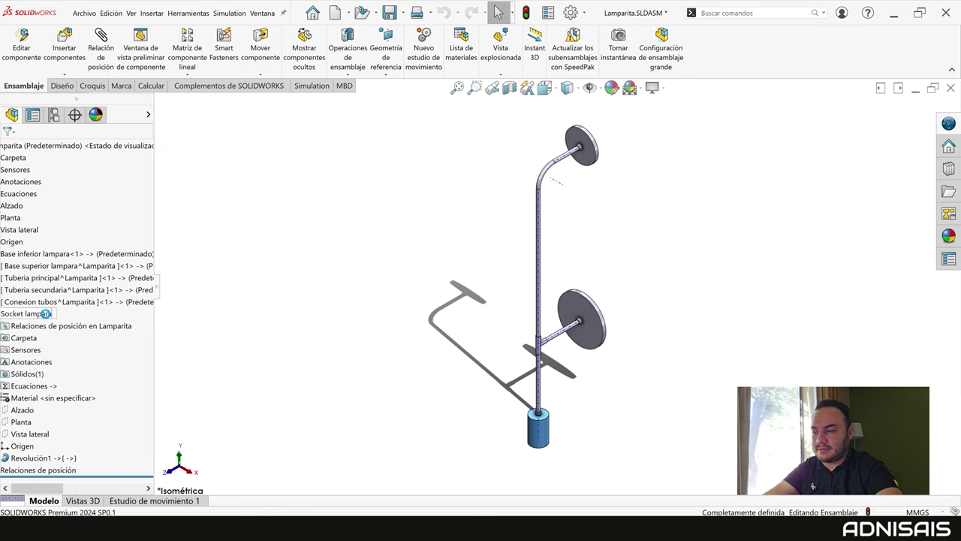
key(Return)
click(356, 235)
click(526, 13)
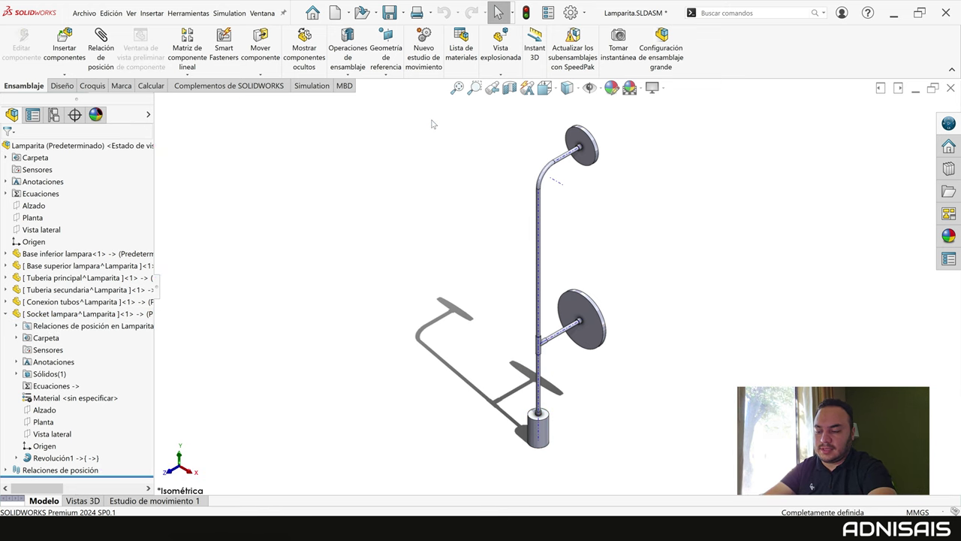
Save Lamparita.SLDASM with its virtual parts saved externally as separate files.
click(389, 14)
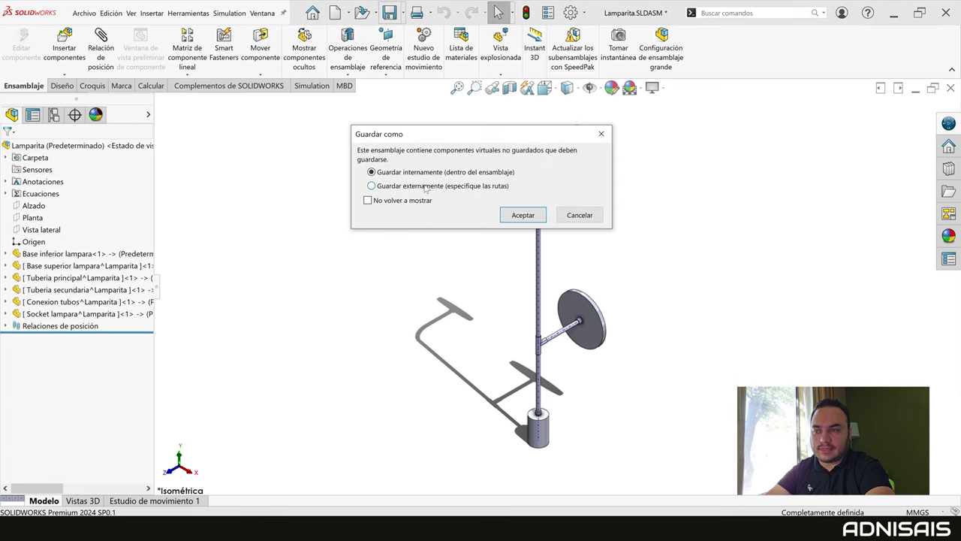
click(372, 185)
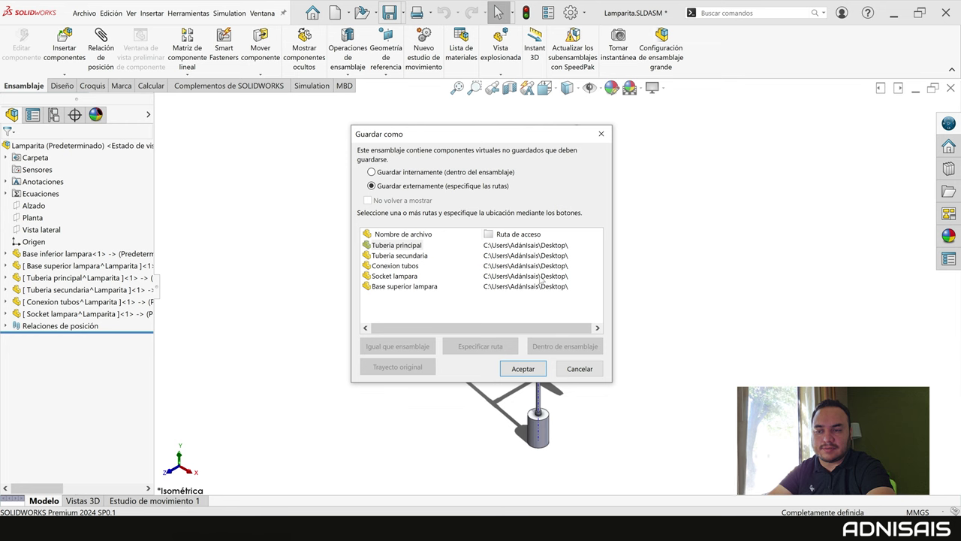
click(523, 368)
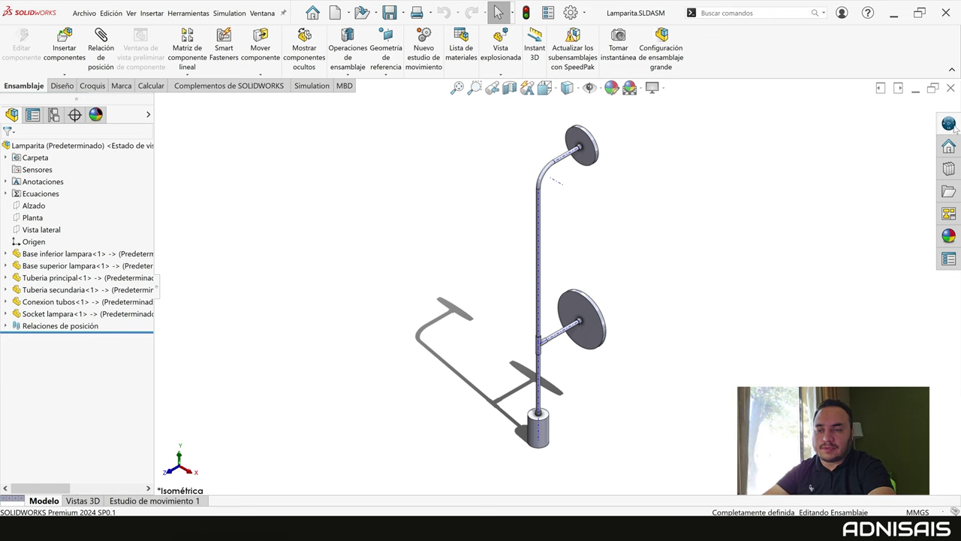
click(950, 236)
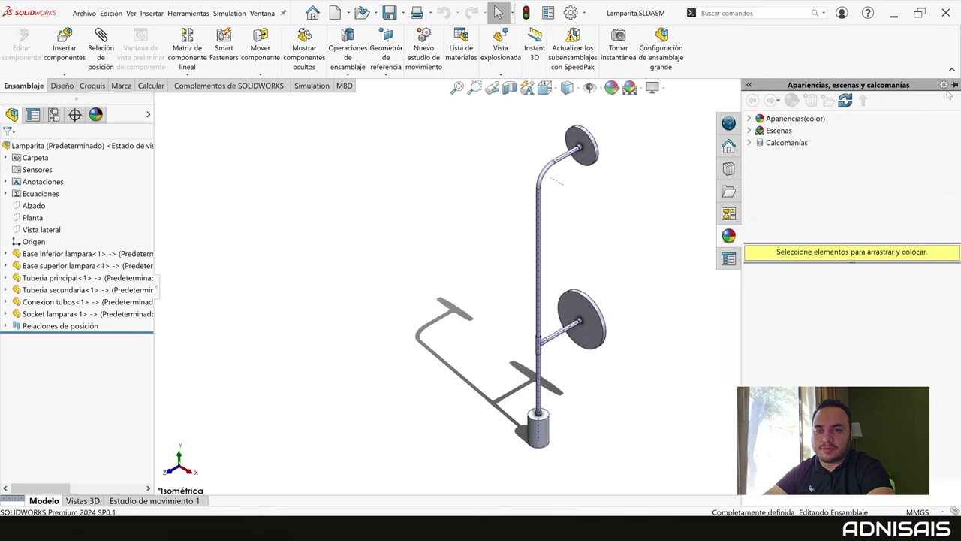
Apply Metal > Latón 'latón pulido' to Base inferior, Base superior, Socket lampara and Conexion tubos.
click(954, 85)
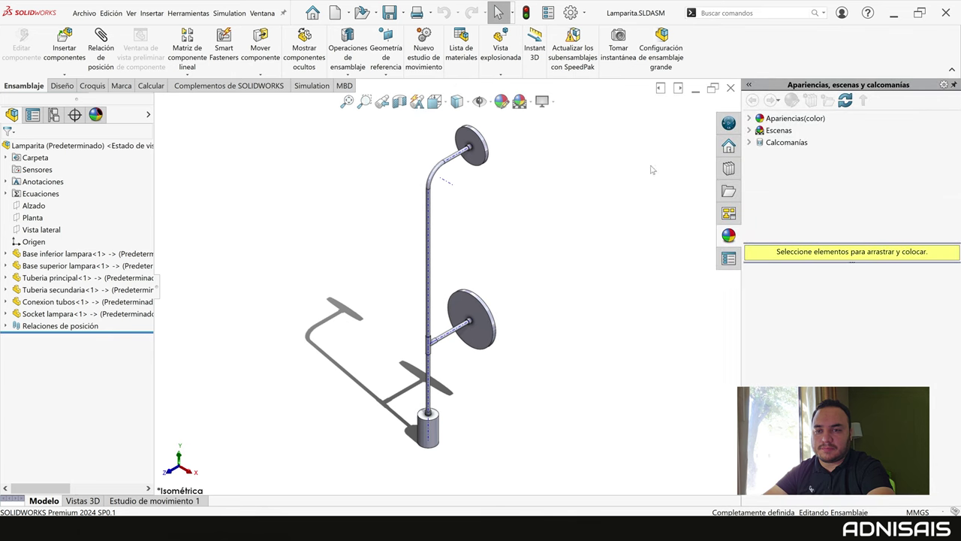
click(760, 118)
click(46, 253)
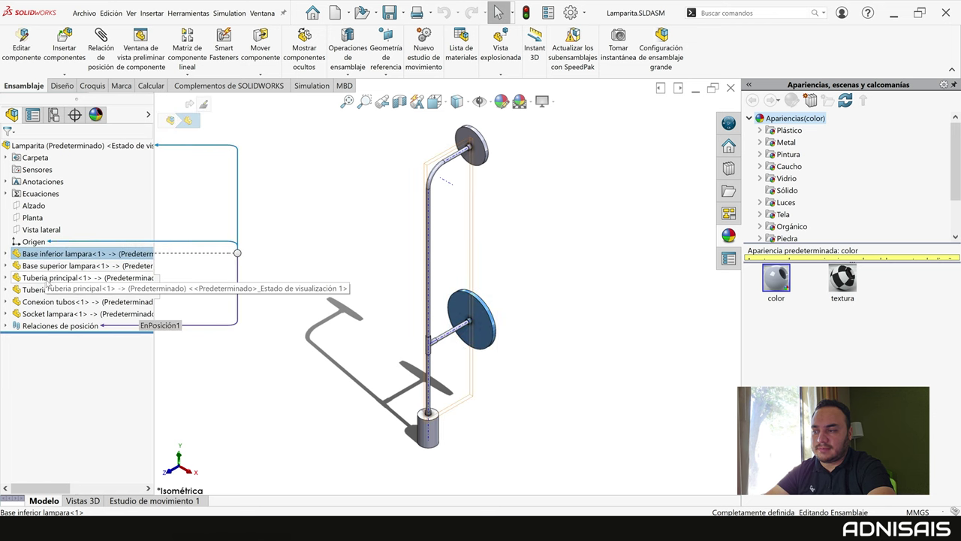
ctrl+click(53, 269)
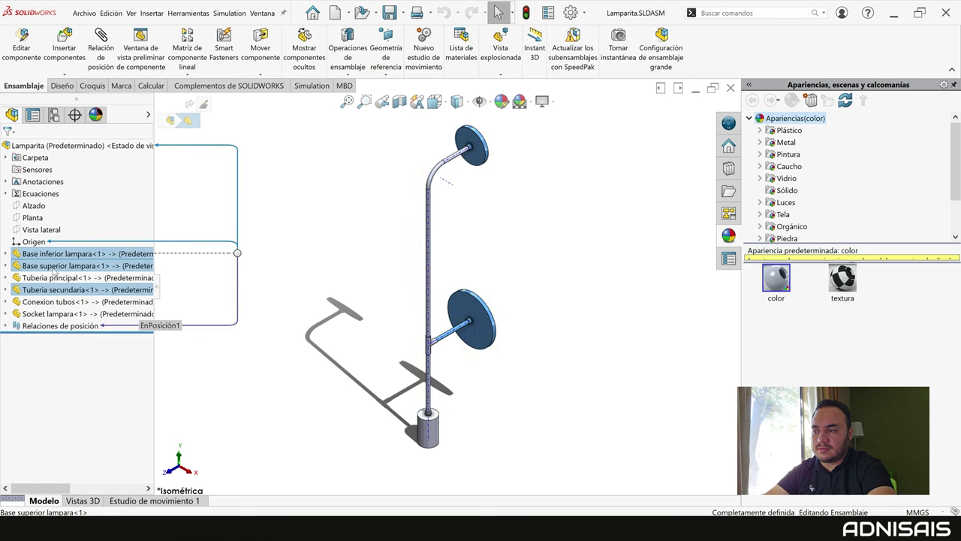
ctrl+click(53, 314)
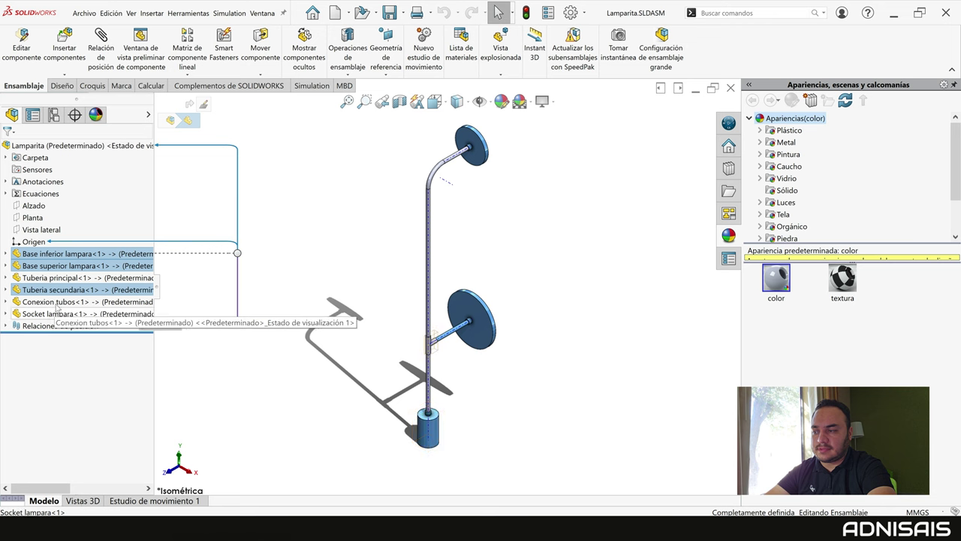
ctrl+click(54, 302)
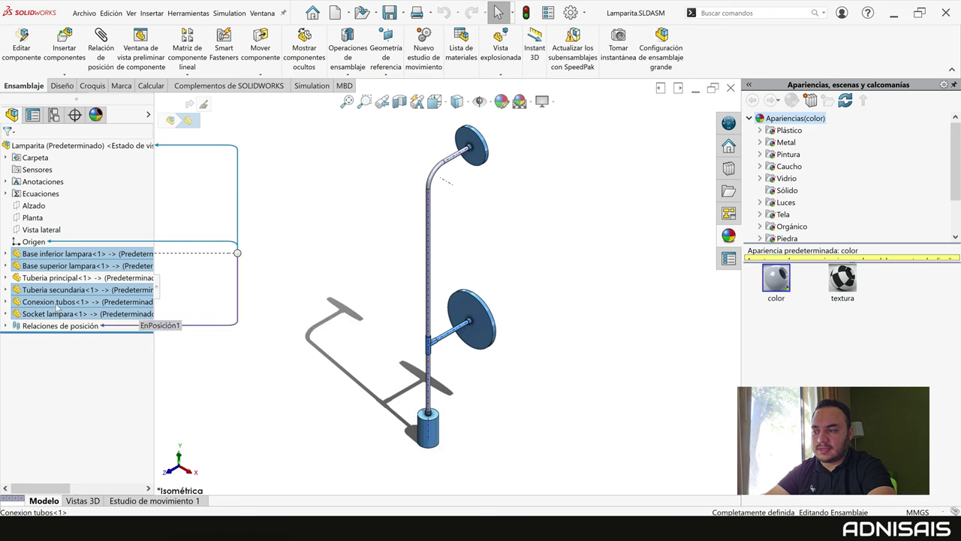
click(759, 142)
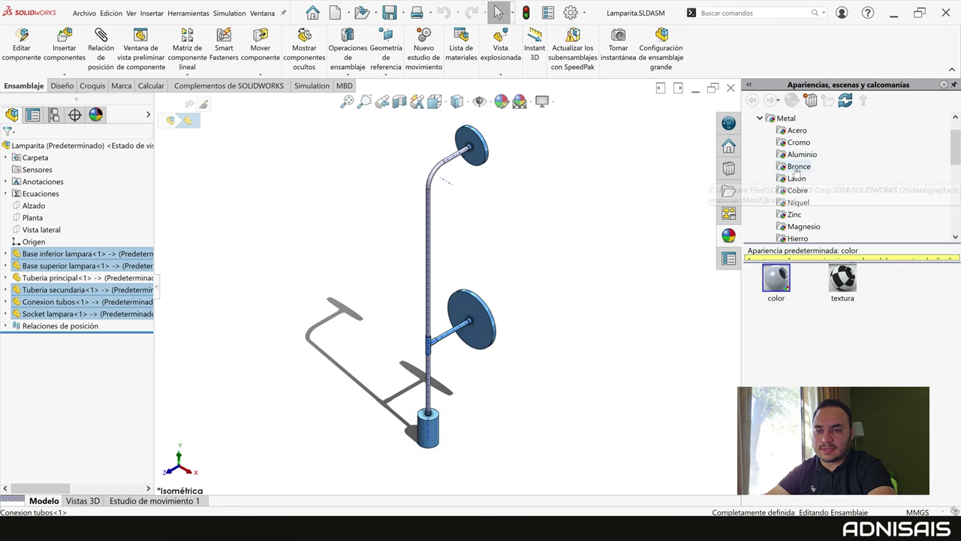
click(796, 178)
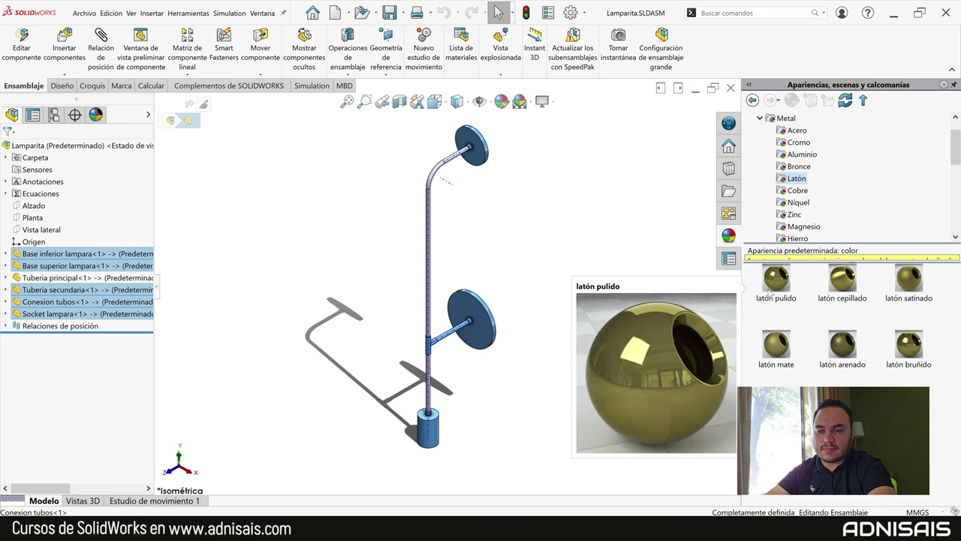
double_click(775, 279)
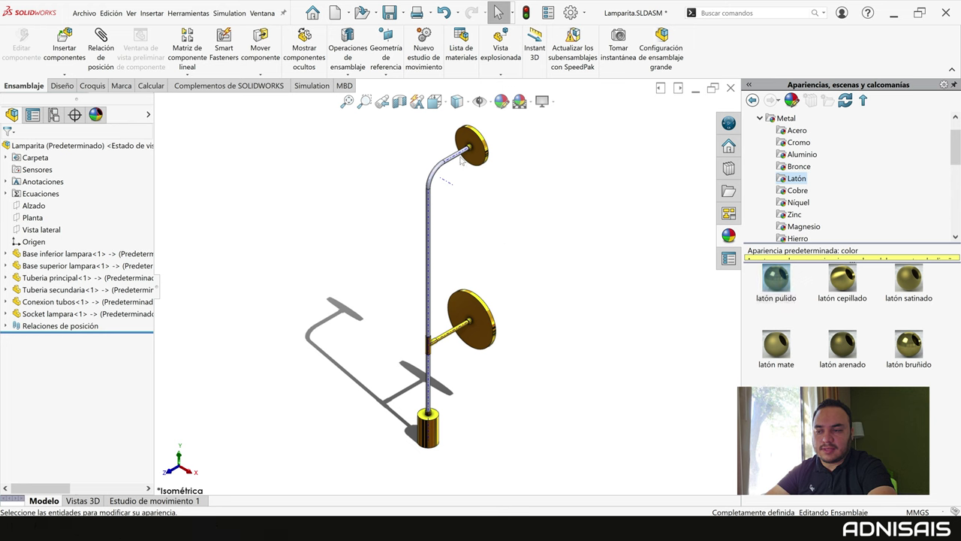
click(436, 174)
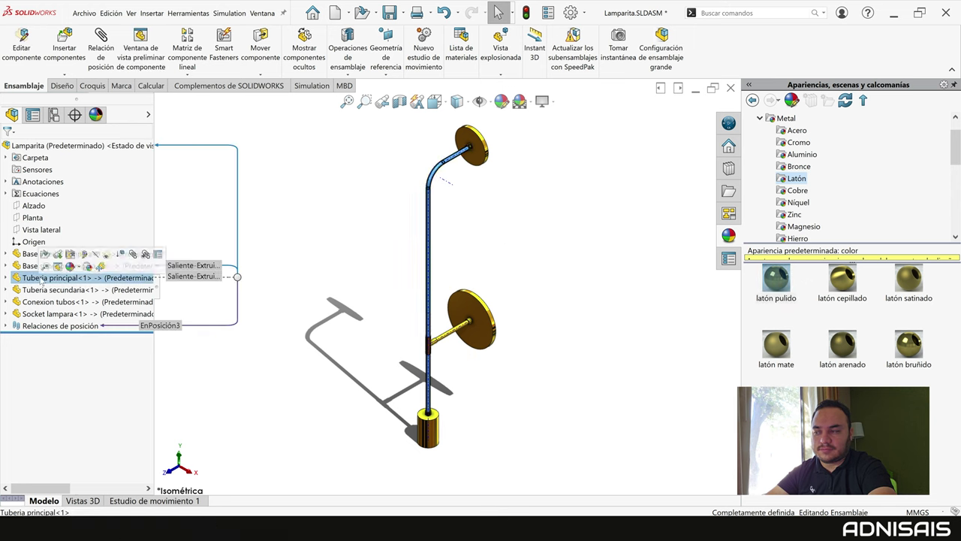
Apply the Pintura > Automóvil 'negro' black paint to the main lamp pipe.
click(760, 118)
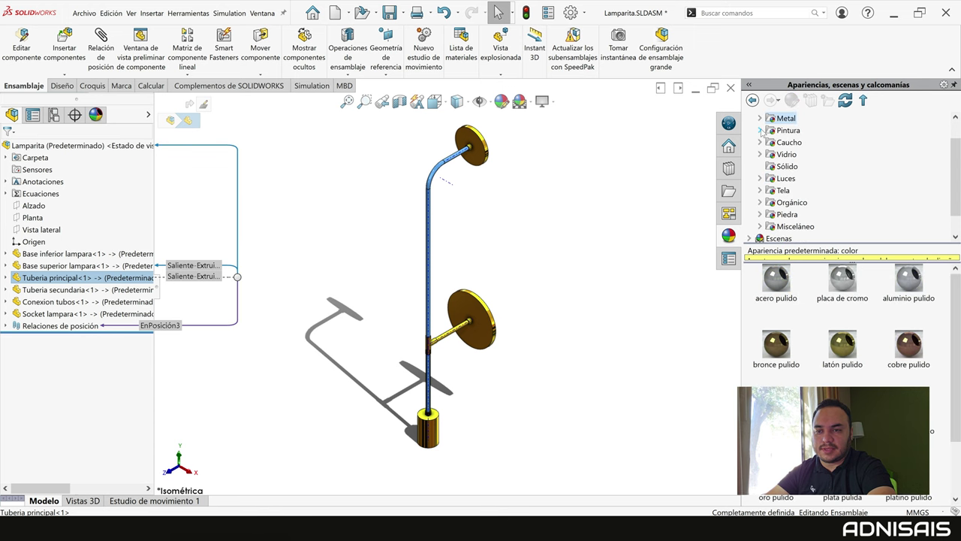
click(761, 132)
click(802, 146)
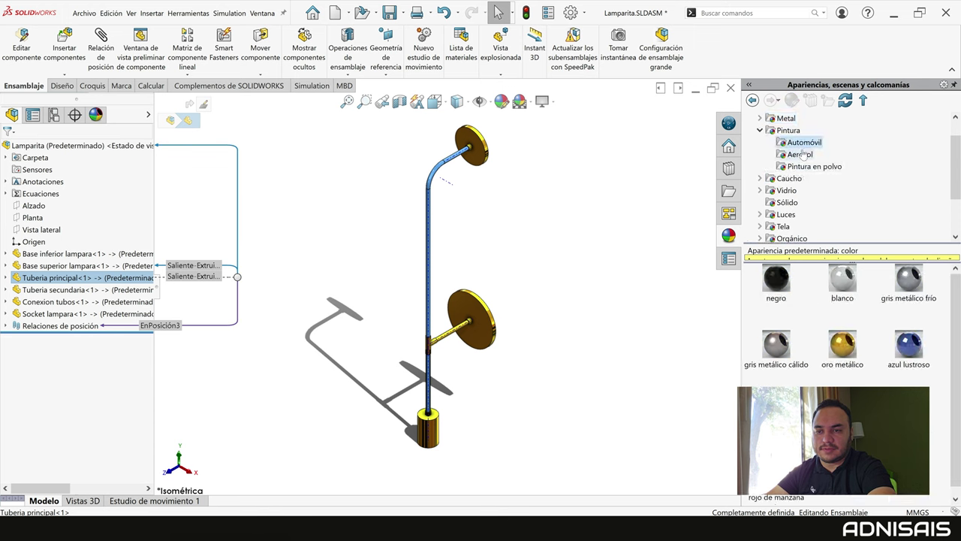
click(786, 288)
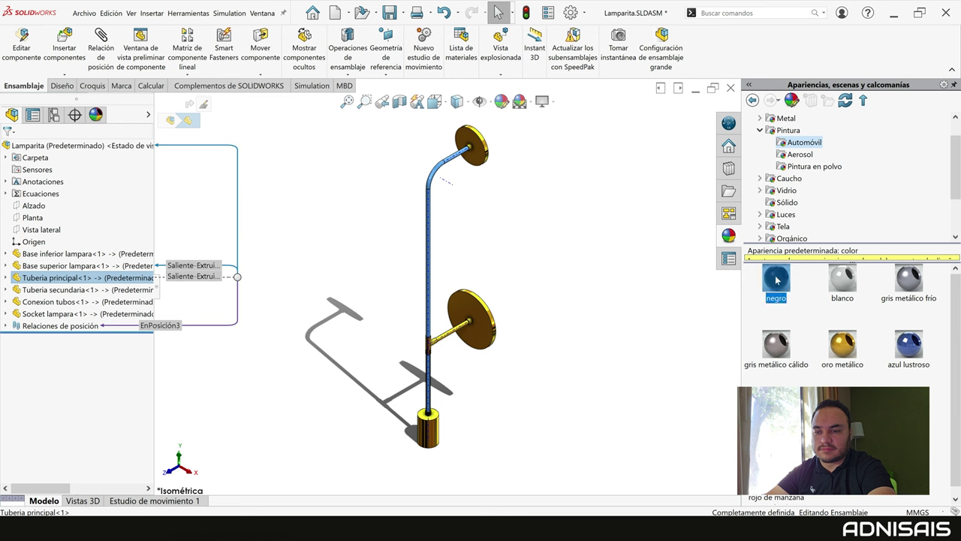
double_click(777, 280)
mouse_move(556, 237)
middle_down()
mouse_move(558, 204)
mouse_move(547, 206)
middle_up()
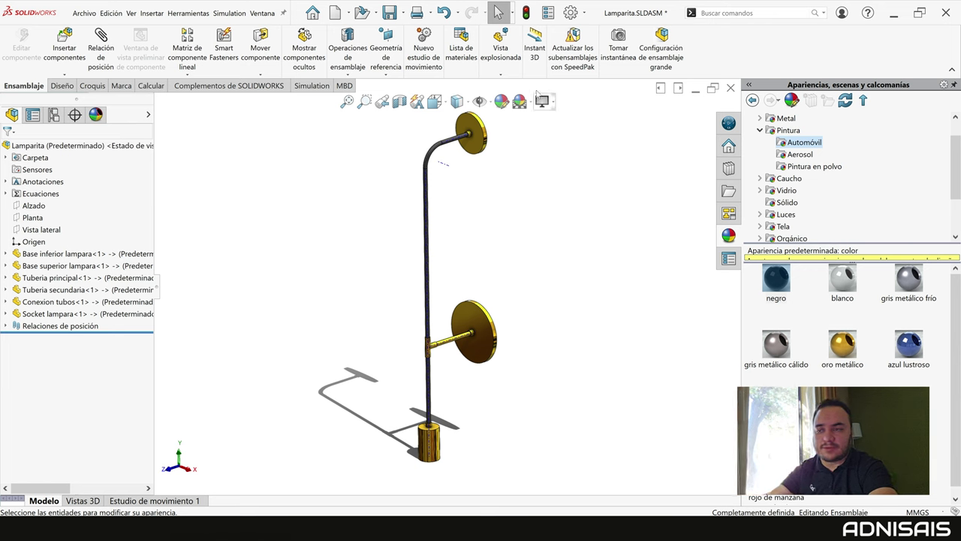
click(492, 105)
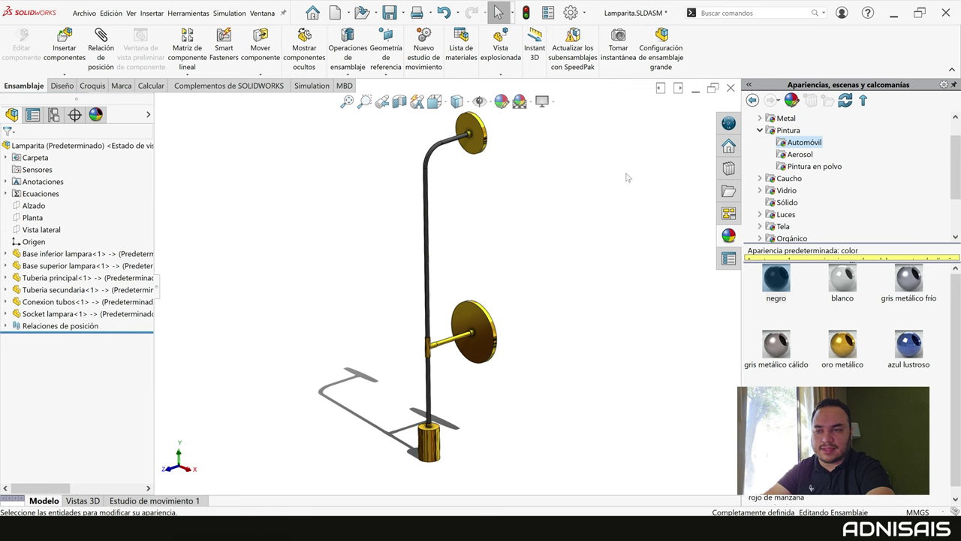
Close the appearances panel, save the assembly, and un-maximize the SOLIDWORKS window.
click(955, 86)
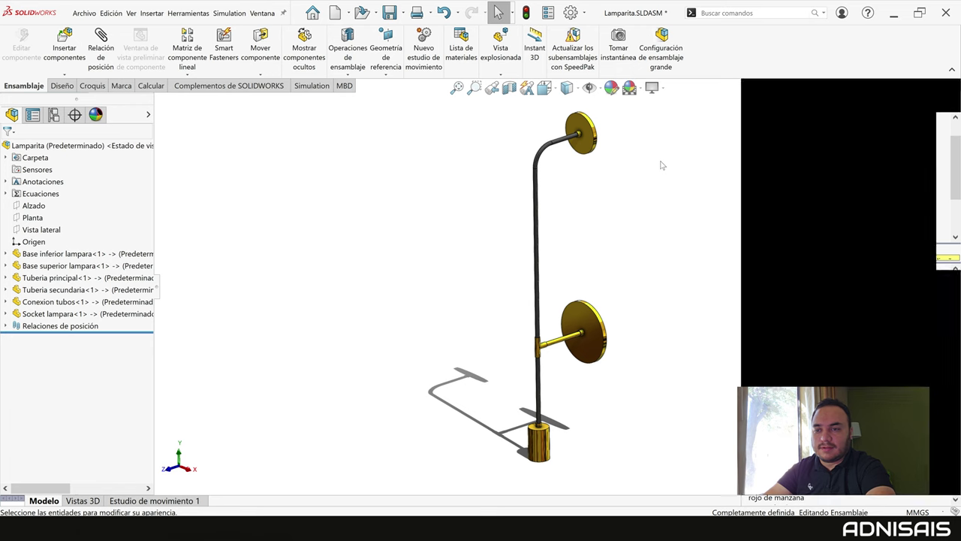
click(389, 13)
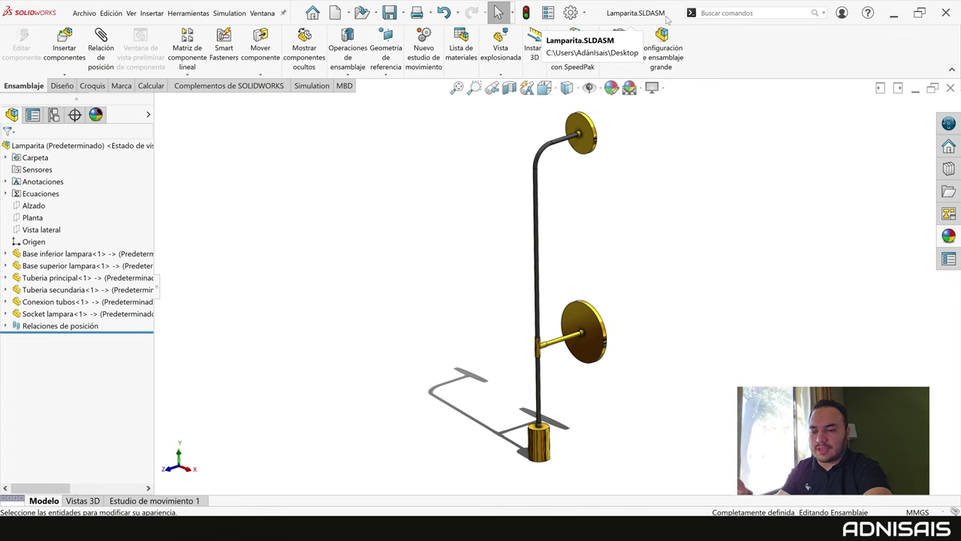
mouse_move(673, 21)
mouse_down()
mouse_move(569, 72)
mouse_move(2, 82)
mouse_up()
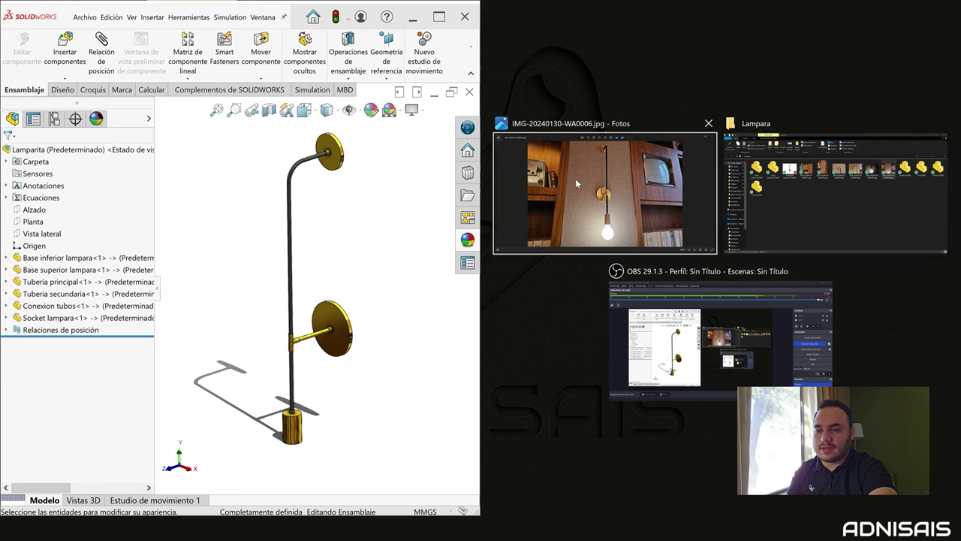
Snap the Photos window beside SOLIDWORKS and browse to the lamp reference photo.
click(576, 180)
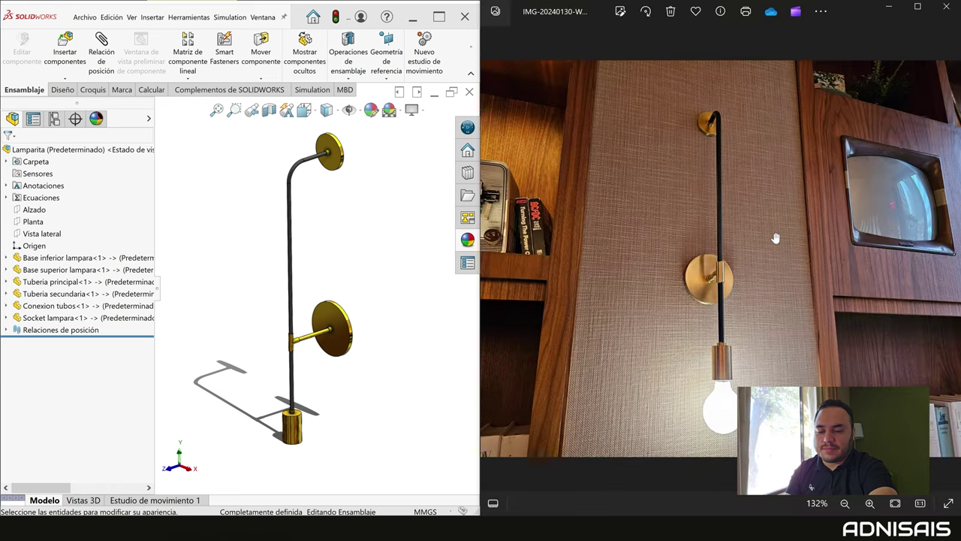
scroll(709, 238, down, 2)
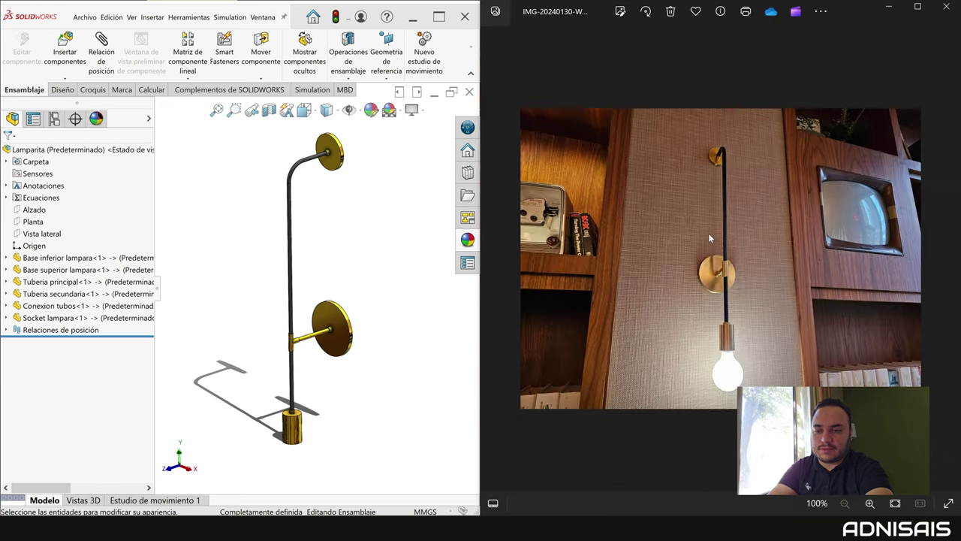
key(Right)
key(Right)
key(Right)
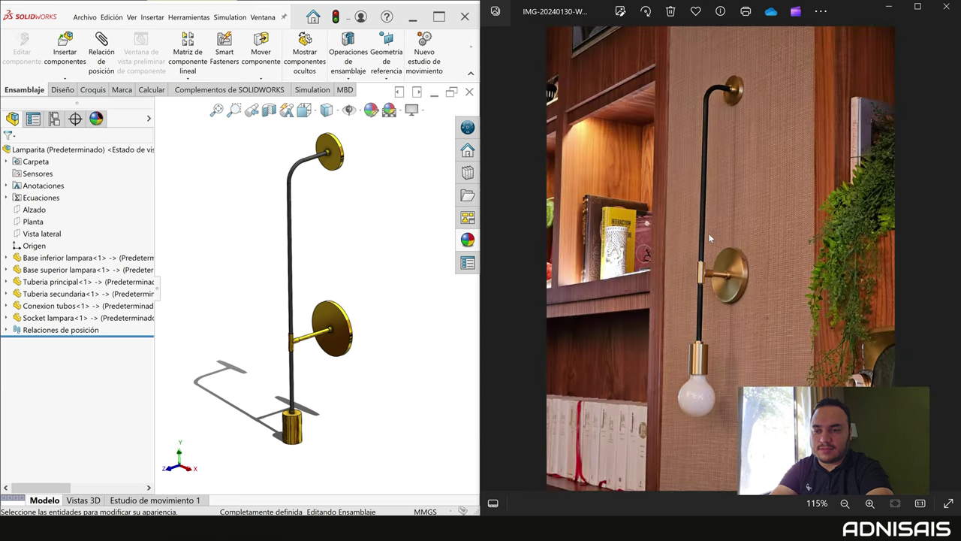
scroll(732, 193, up, 1)
Resize the SOLIDWORKS and Photos windows side by side and pan the lamp model into view.
click(337, 224)
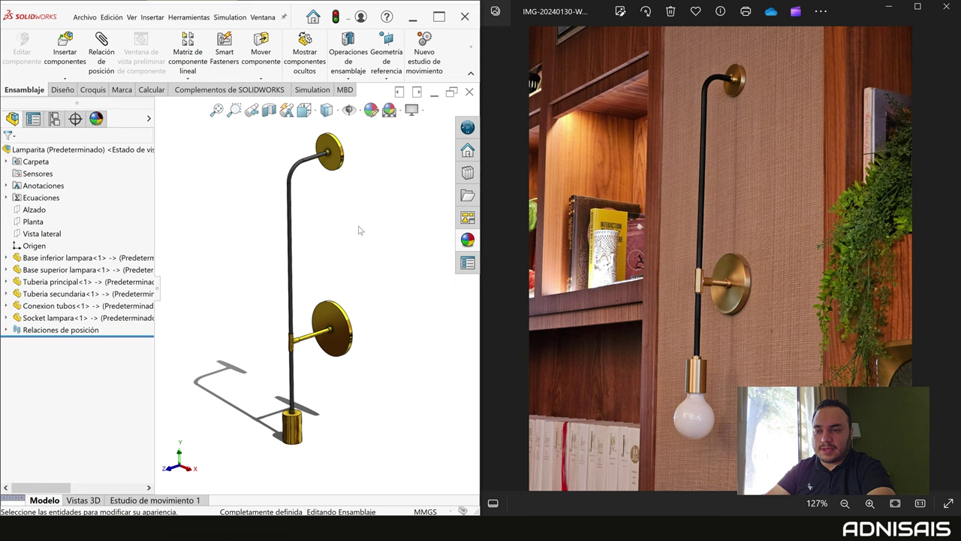
ctrl+middle_drag(357, 230, 405, 230)
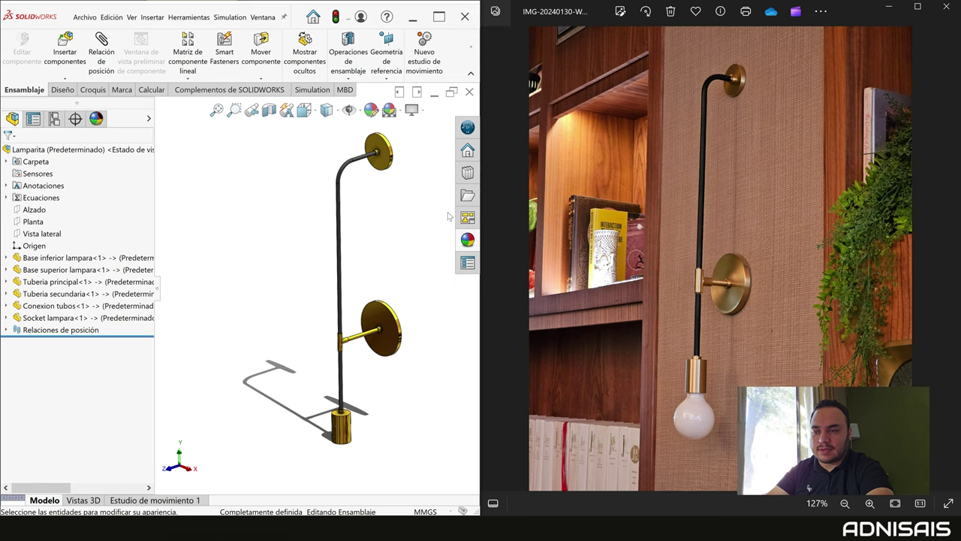
drag(477, 189, 564, 182)
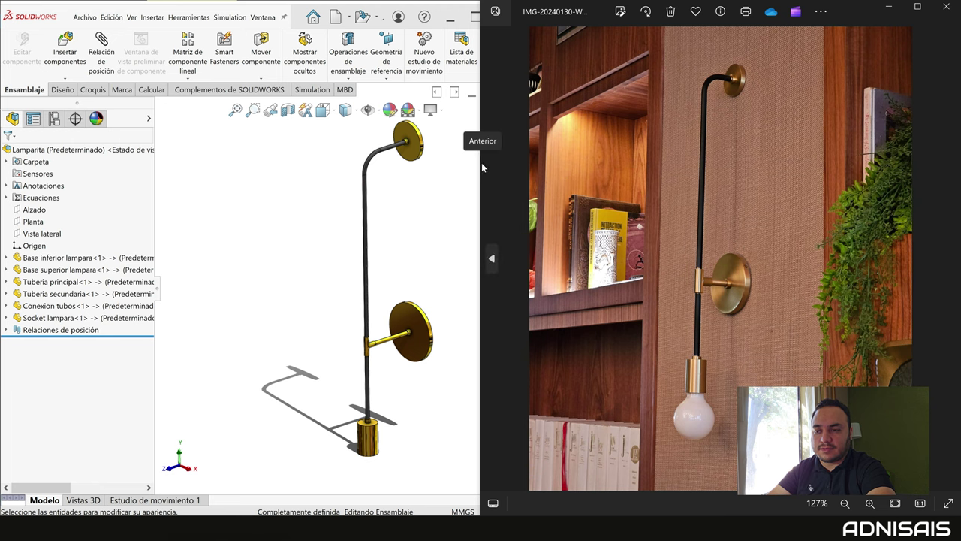
drag(484, 168, 665, 170)
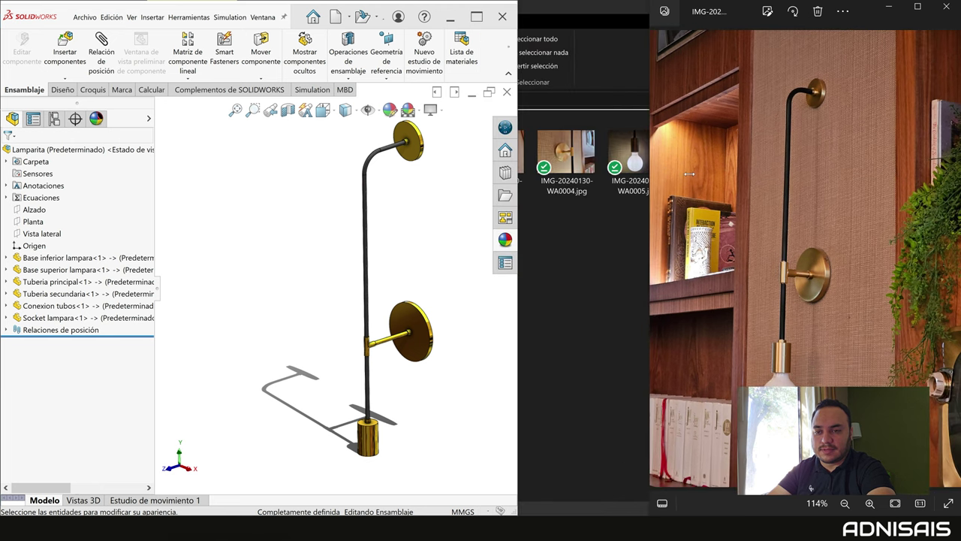
click(516, 292)
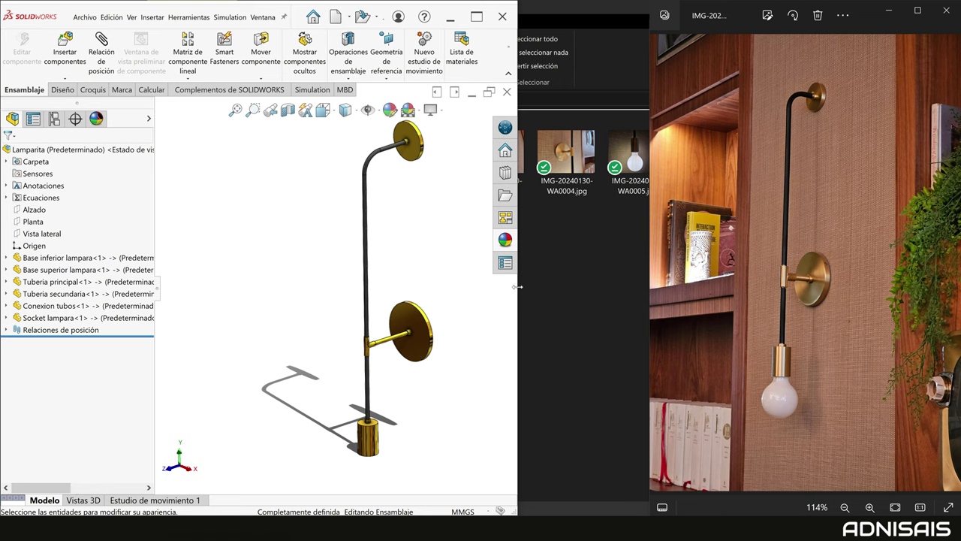
drag(518, 286, 649, 290)
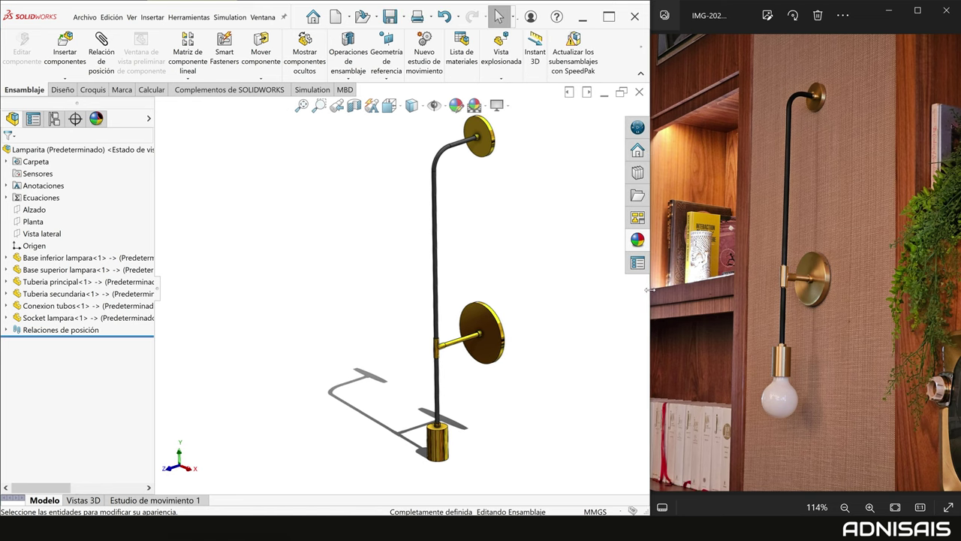
ctrl+middle_drag(485, 264, 565, 269)
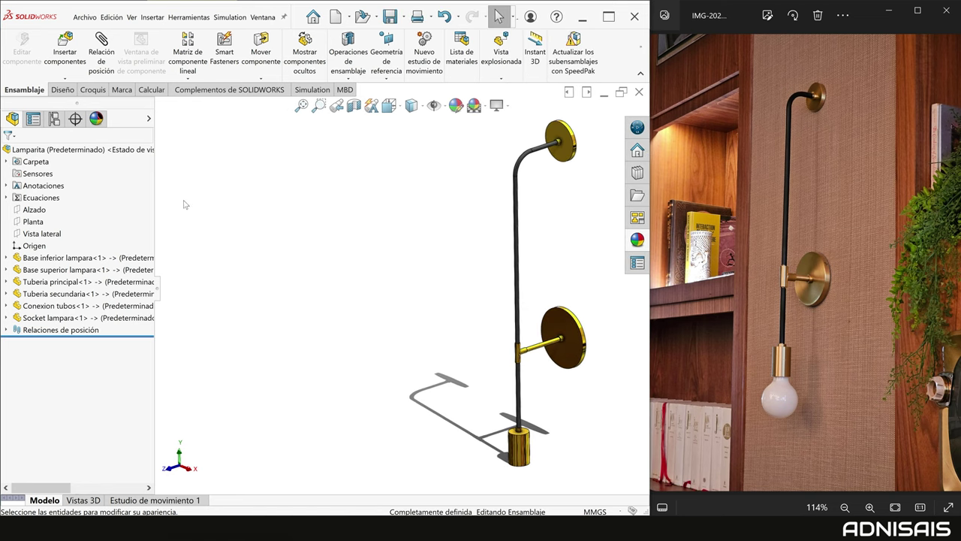
right_click(42, 199)
click(68, 210)
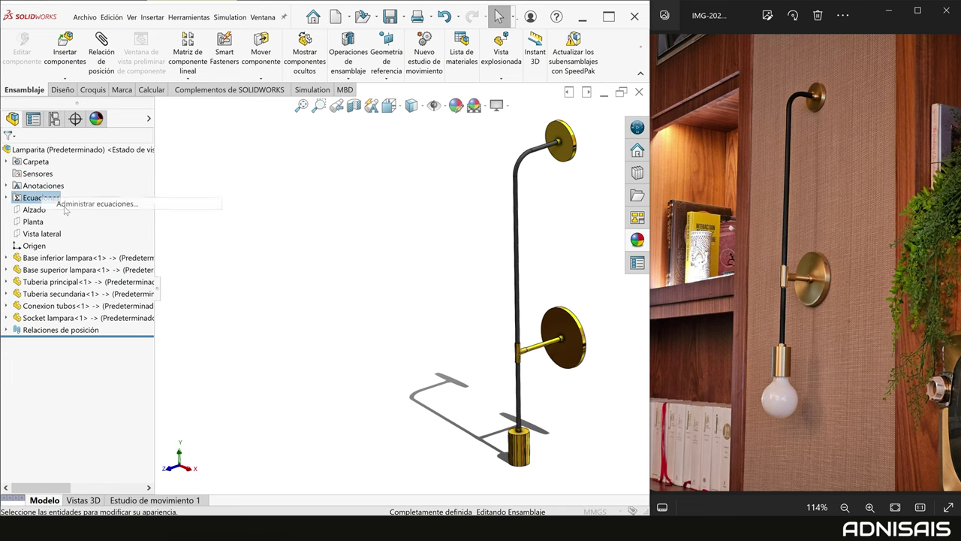
Set Diametro base superior to 80 and Altura tubo to 100 in the Equations dialog.
drag(402, 122, 283, 114)
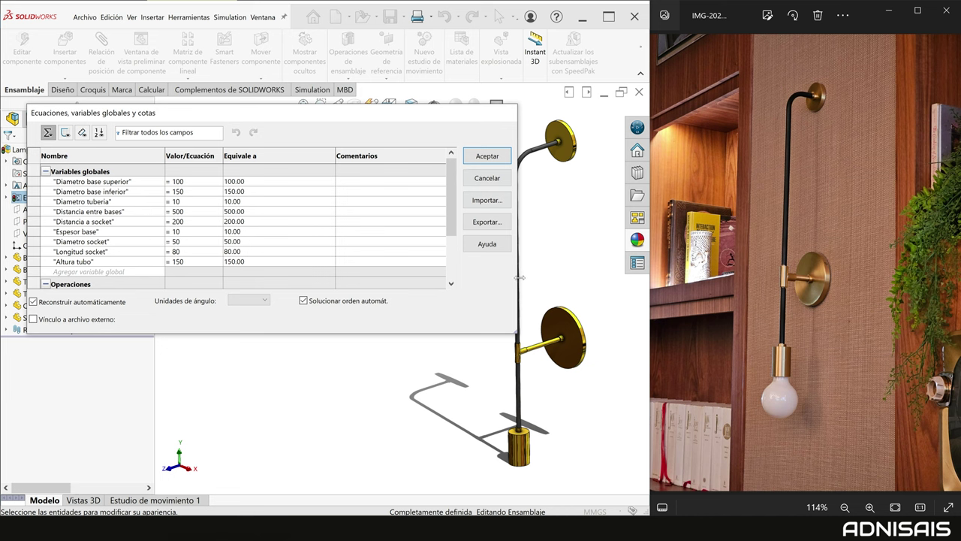
drag(544, 271, 373, 255)
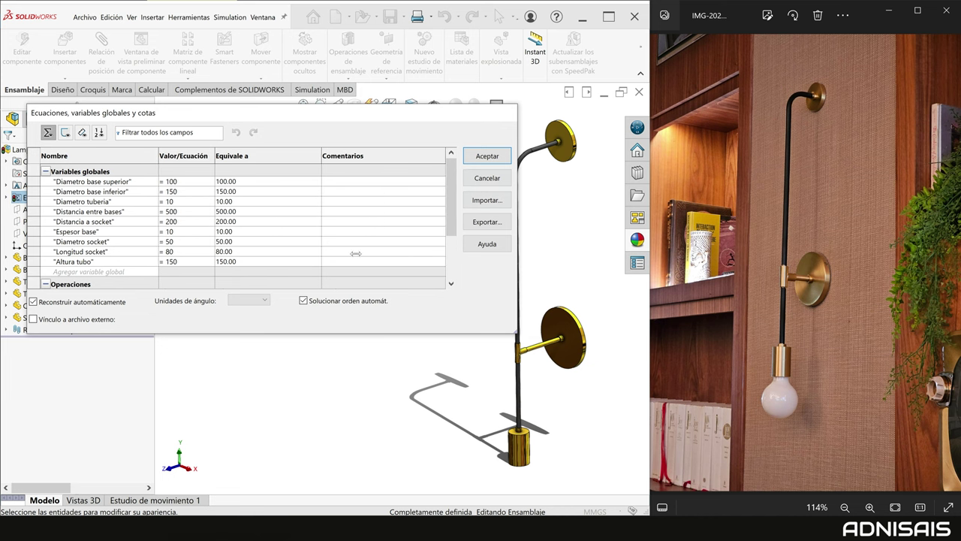
drag(361, 119, 344, 113)
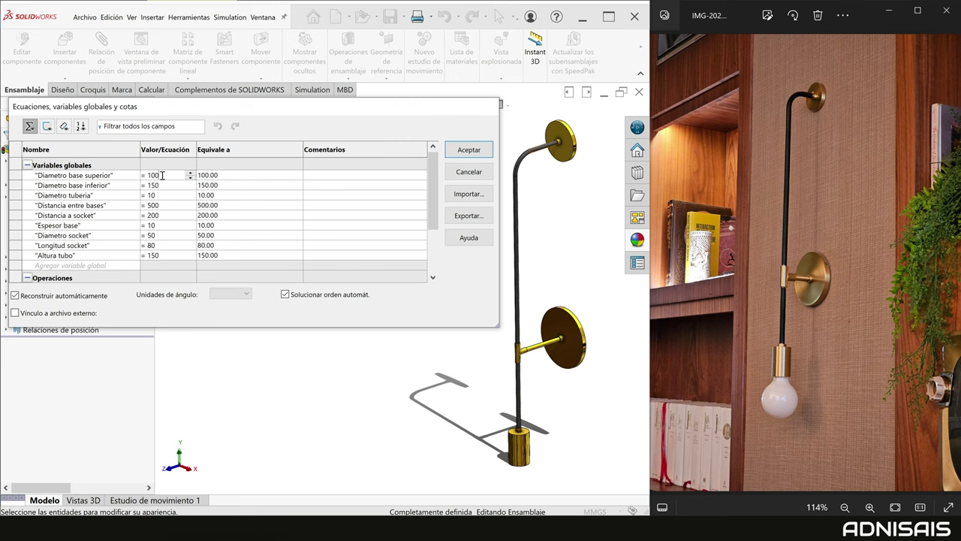
double_click(149, 175)
text(8)
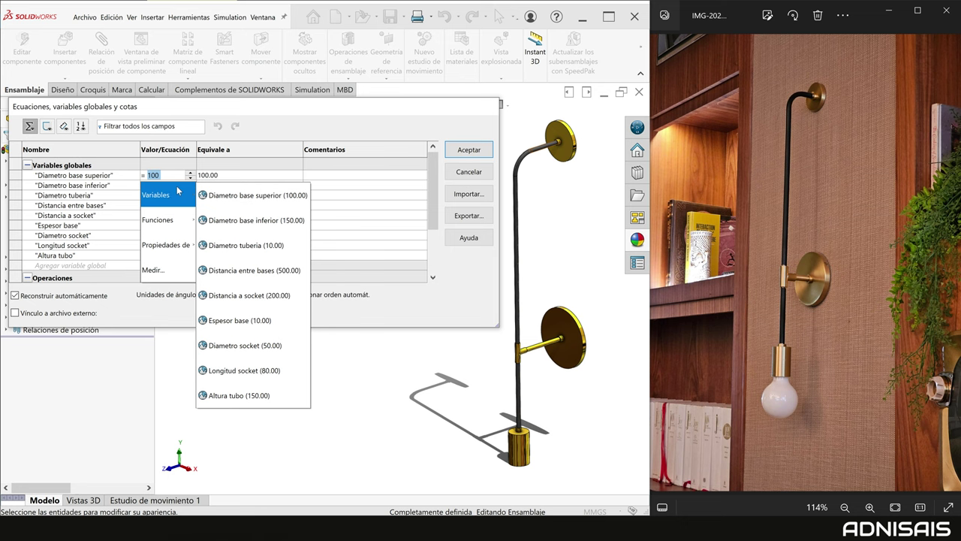
text(0)
key(Return)
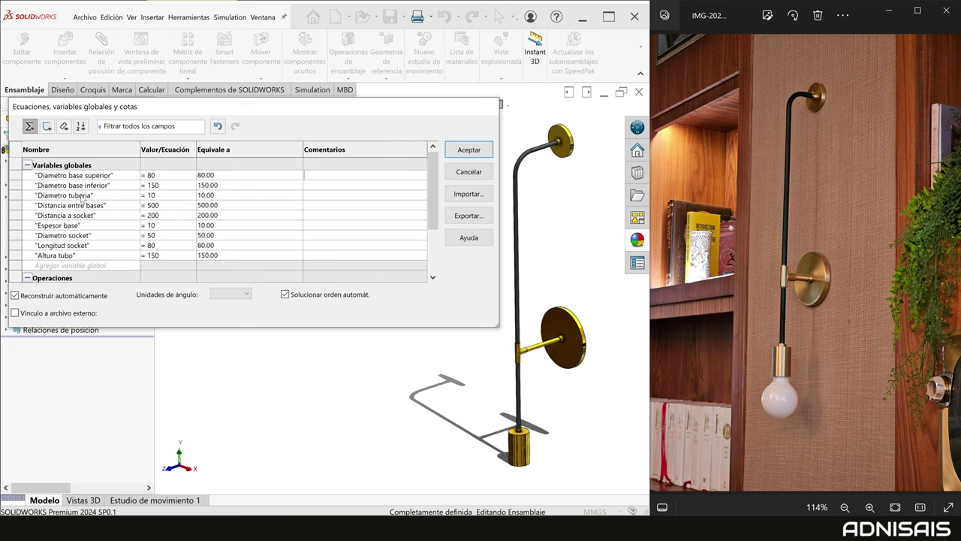
click(161, 254)
click(154, 255)
drag(180, 258, 153, 259)
text(100)
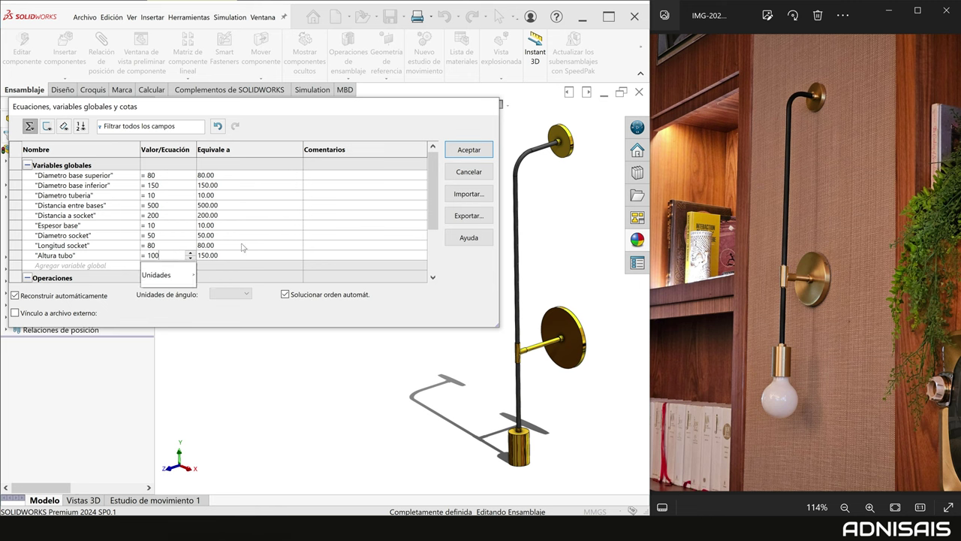
key(Return)
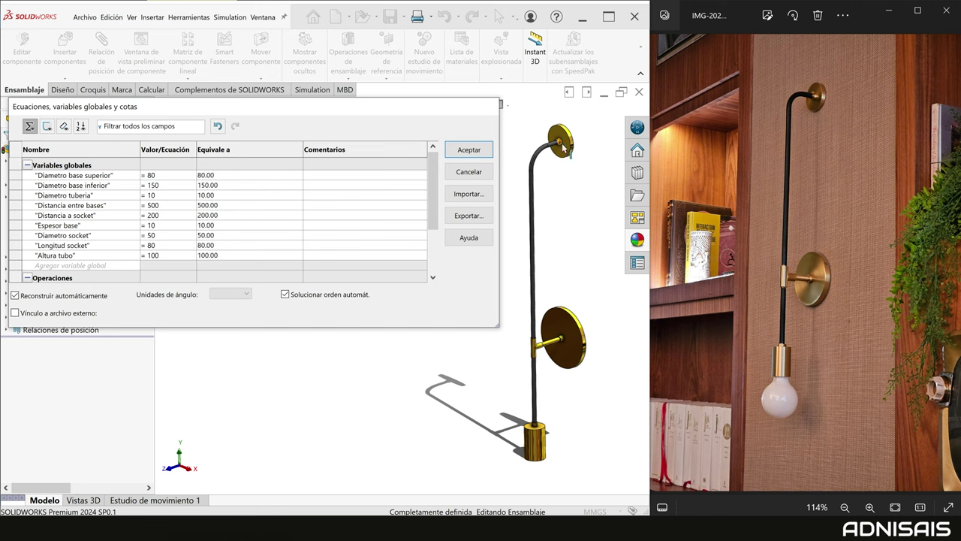
Set Distancia entre bases to 450 and Diametro base inferior to 100, then apply.
double_click(156, 205)
text(450)
key(Return)
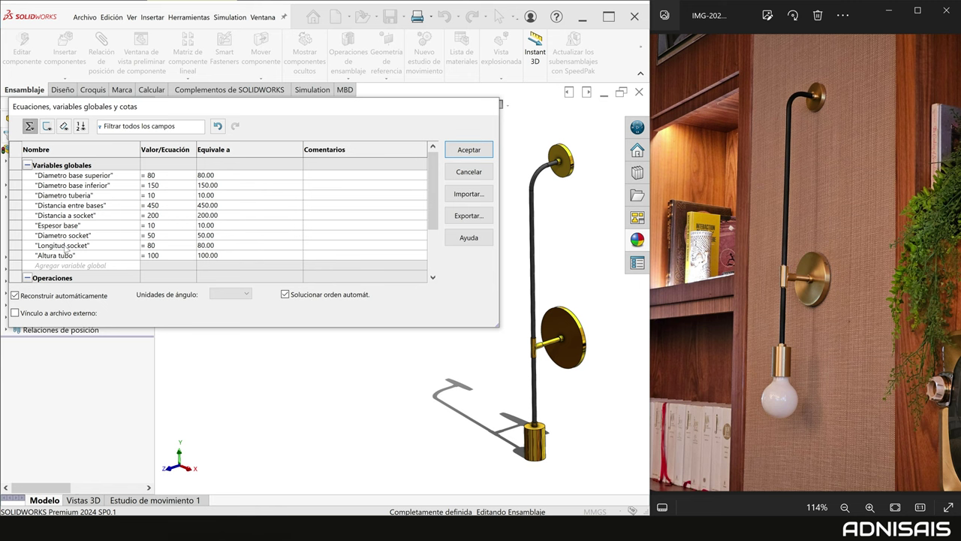
click(160, 186)
double_click(153, 186)
text(120)
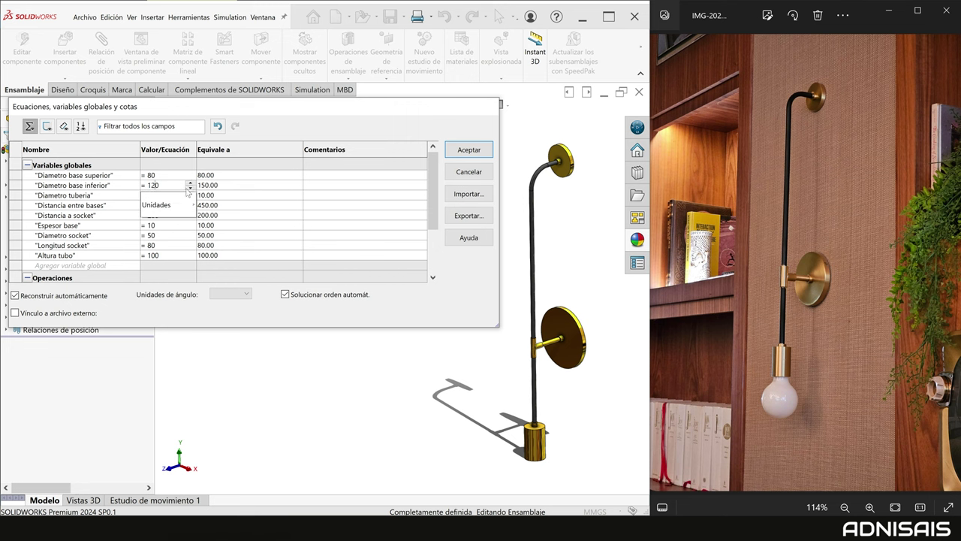
key(Return)
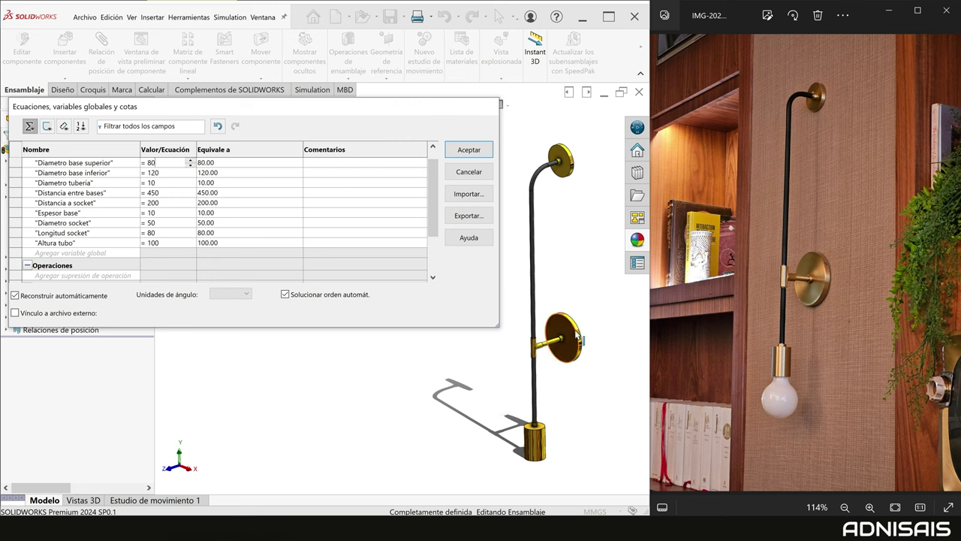
click(156, 173)
text(100)
click(243, 185)
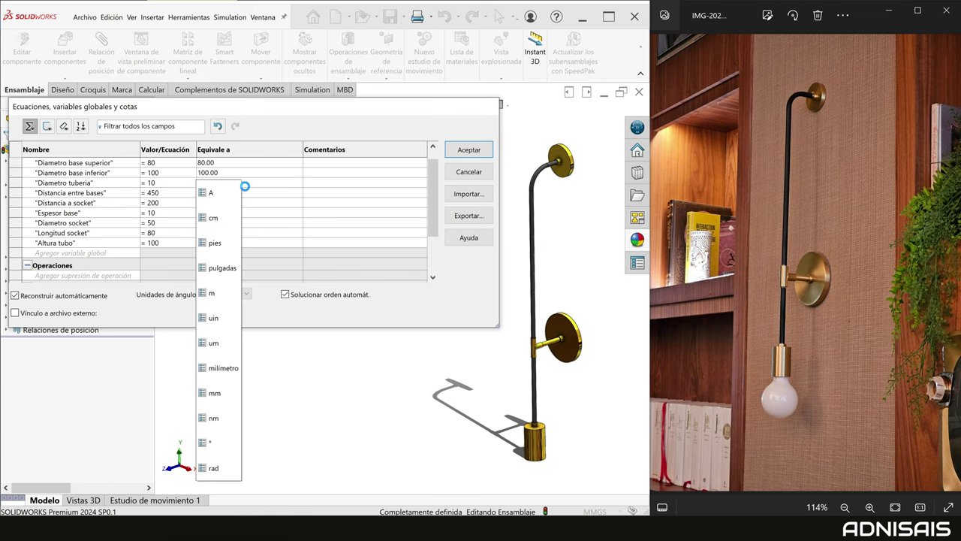
key(Return)
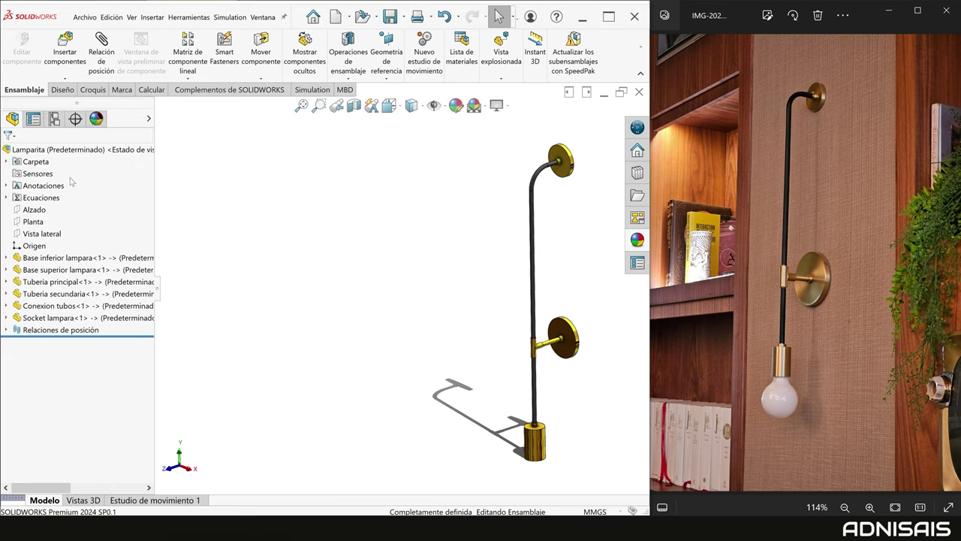
right_click(48, 197)
In the equations list, set Altura tubo to 80 and Distancia entre bases to 400.
click(166, 201)
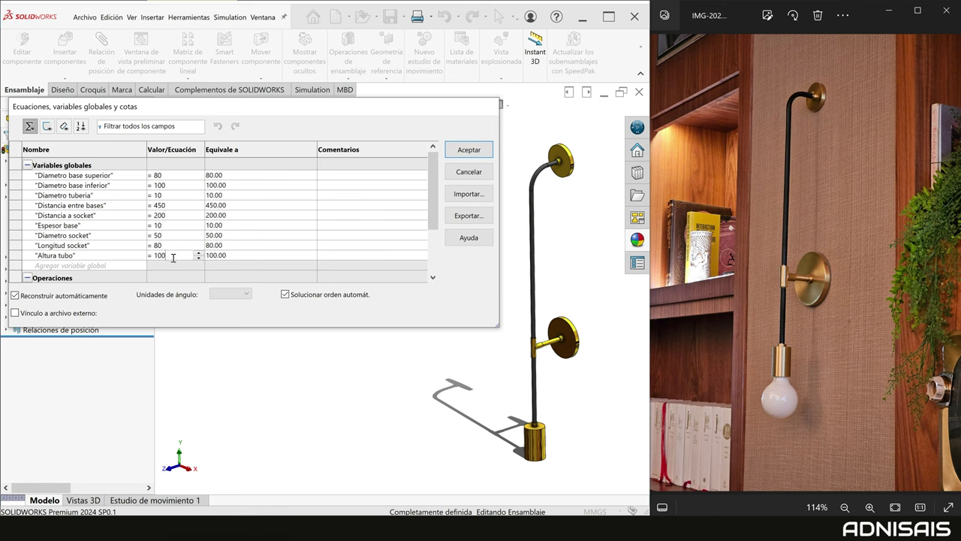
click(157, 255)
text(80)
key(Return)
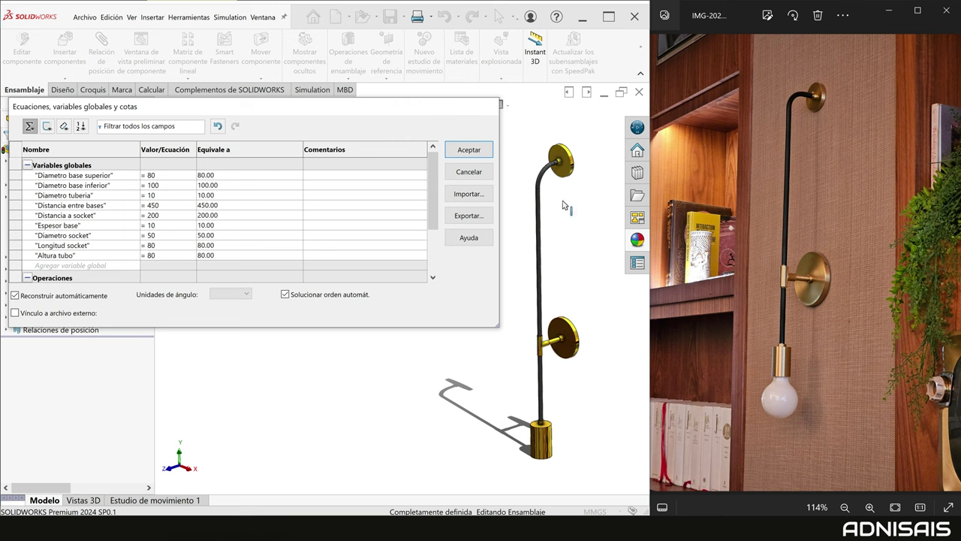
click(157, 205)
key(BackSpace)
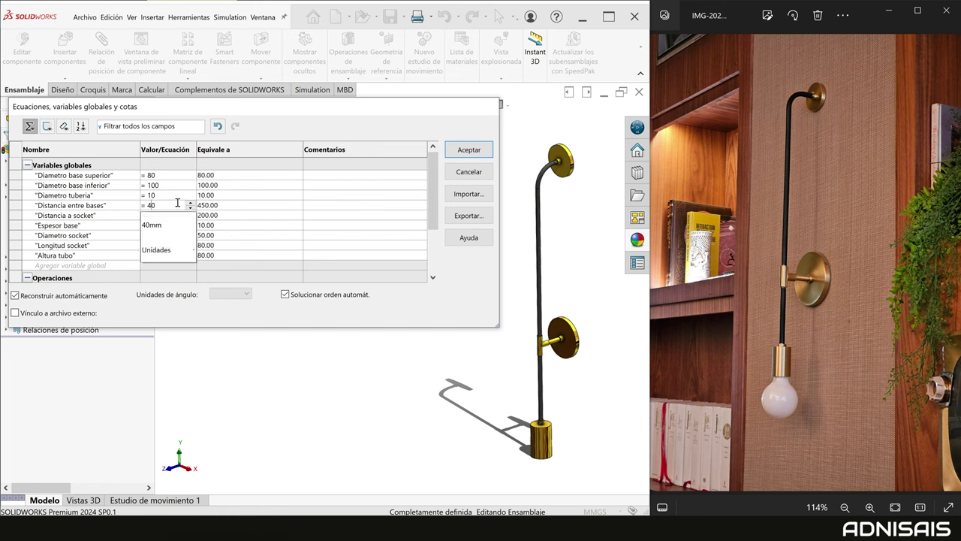
text(0)
key(Return)
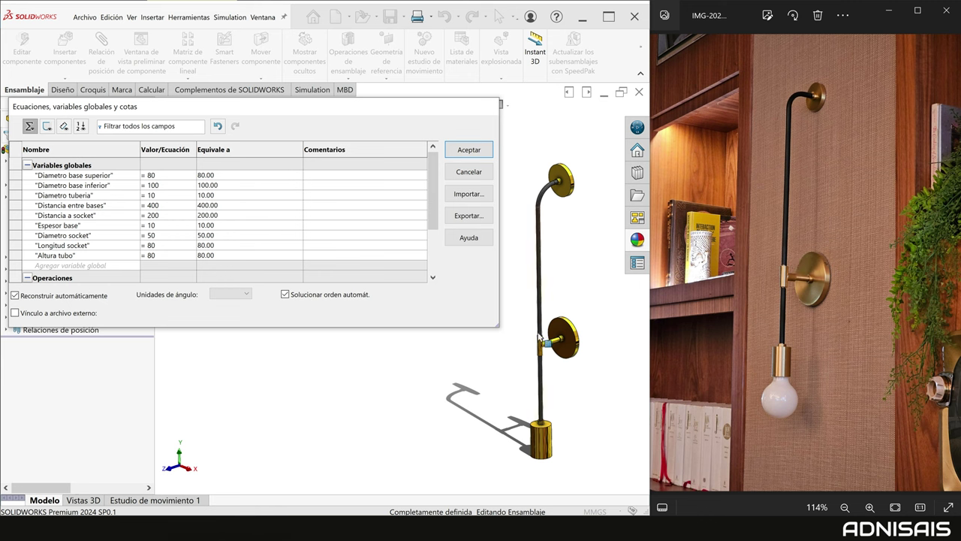
Set Distancia a socket to 150 and Diametro socket from 50 to 40.
scroll(539, 338, down, 1)
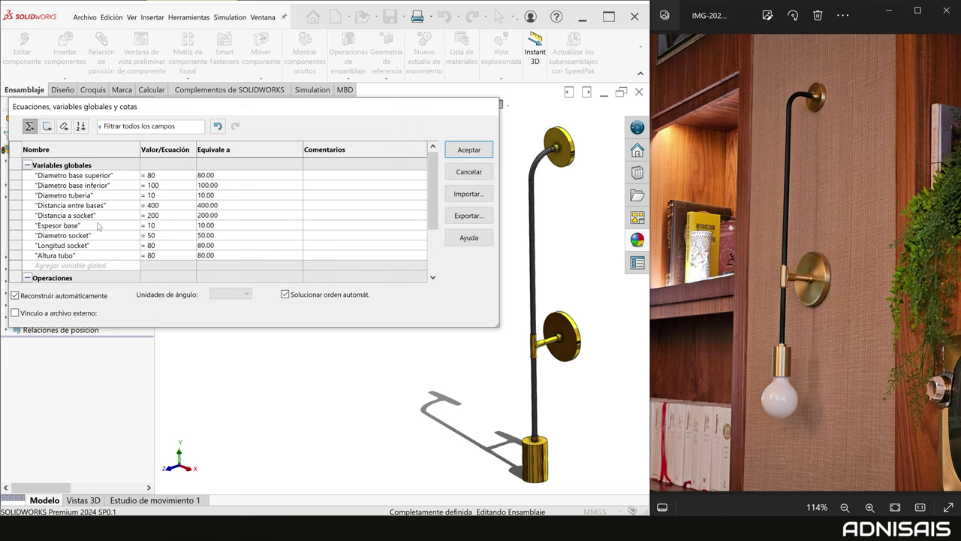
click(153, 247)
click(154, 216)
text(150)
key(Return)
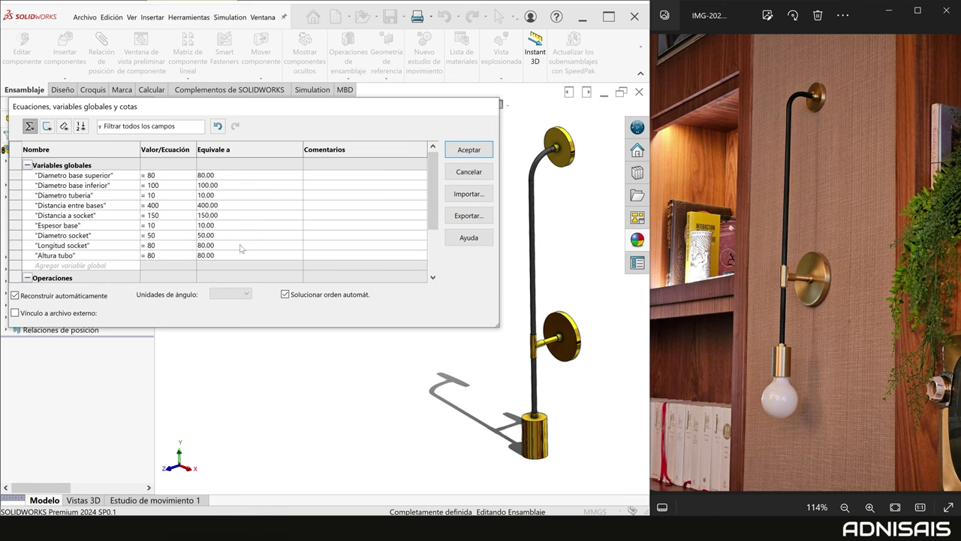
click(158, 235)
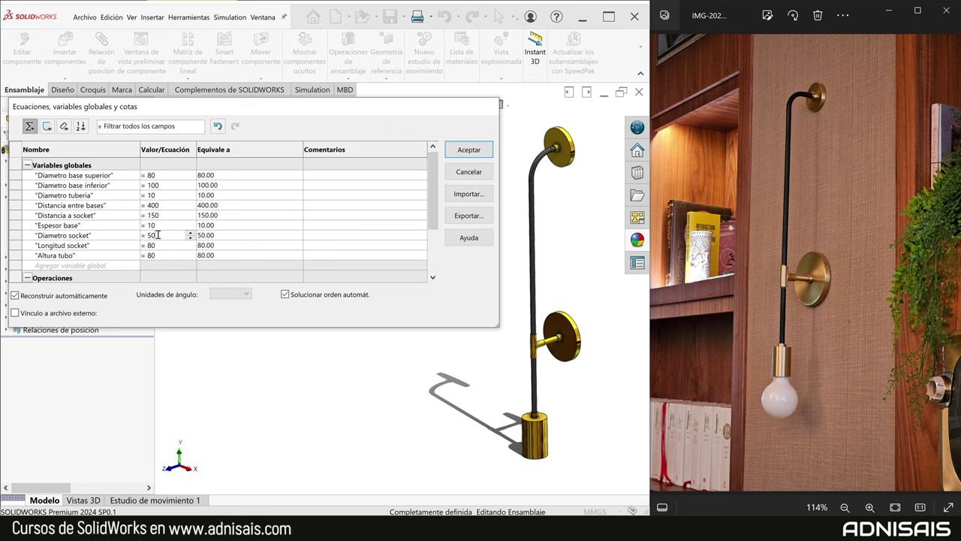
key(BackSpace)
key(BackSpace)
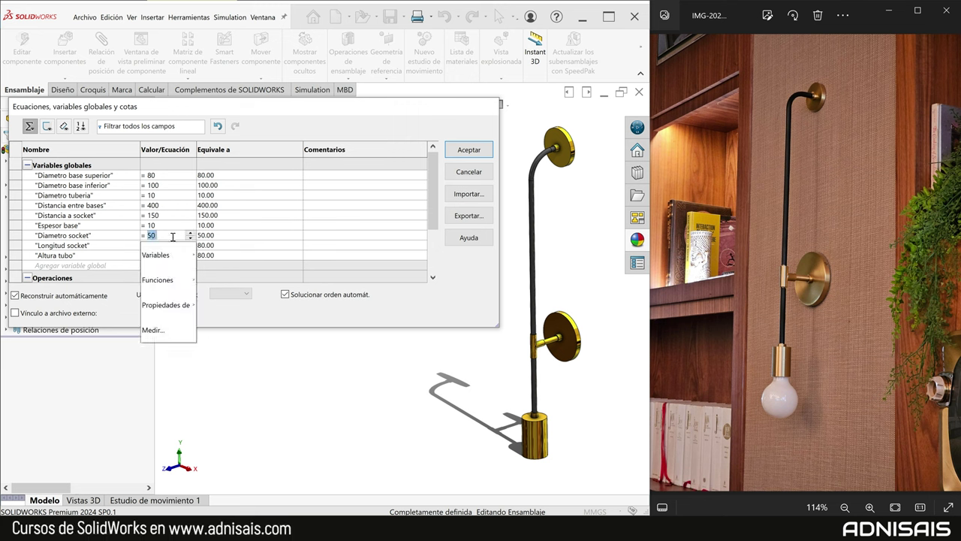
text(40)
click(321, 247)
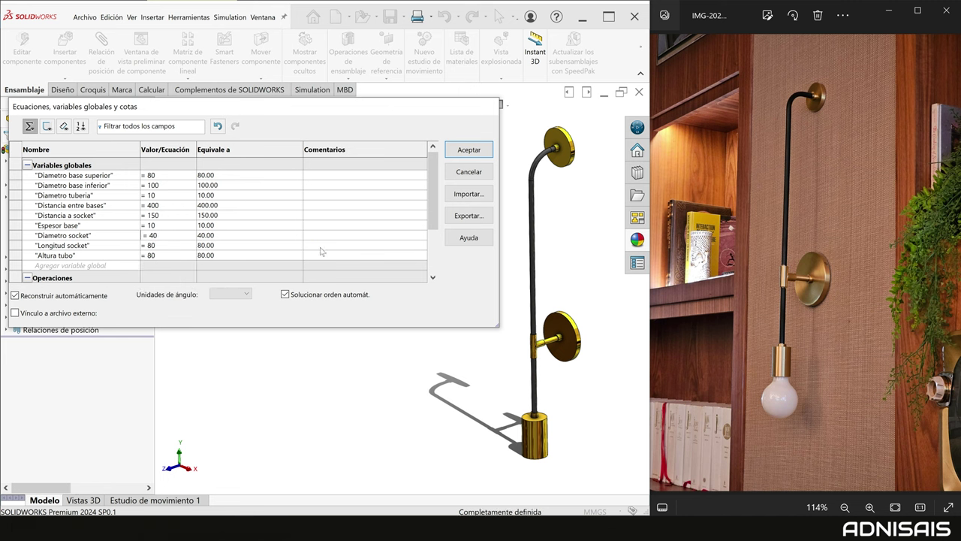
Change Longitud socket from 80 to 60 and apply the updated equations.
click(157, 245)
drag(148, 245, 160, 247)
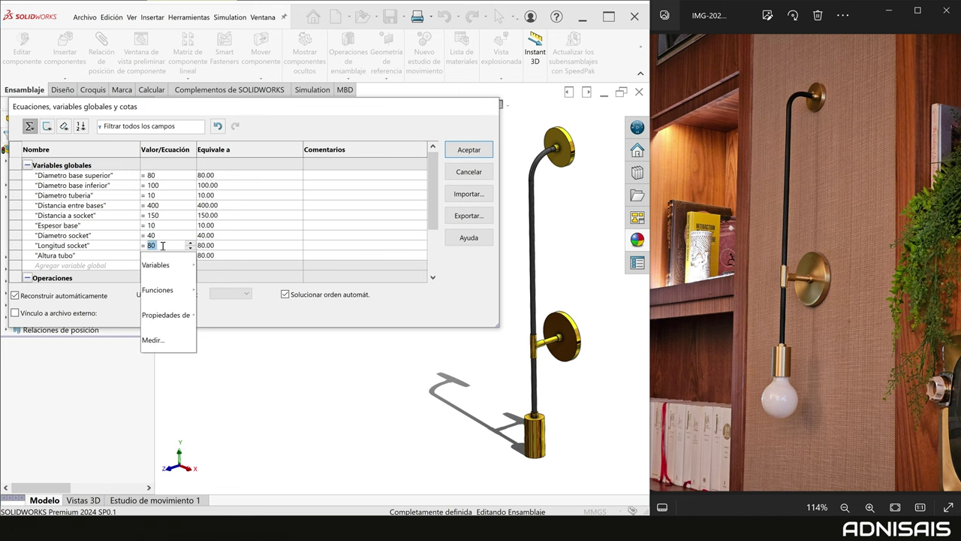
text(60)
click(177, 256)
text(80)
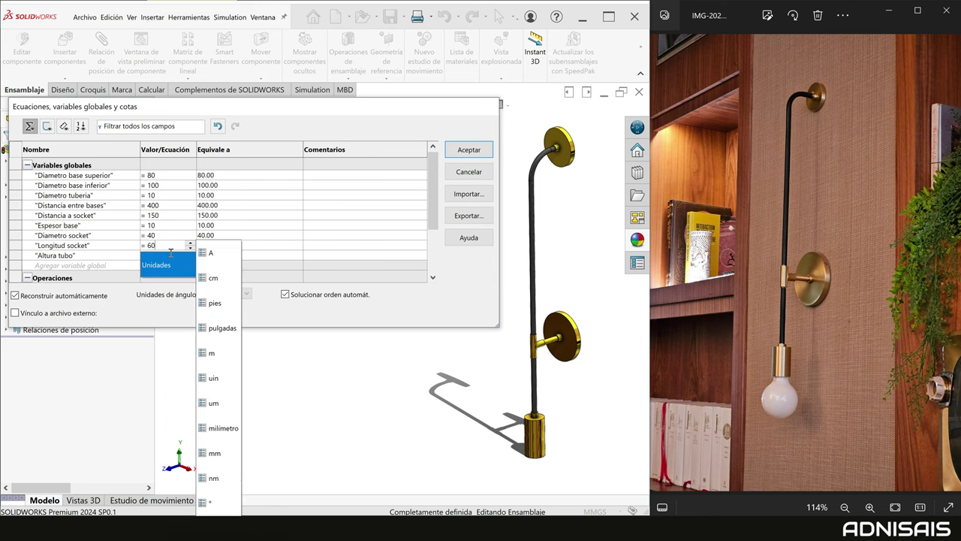
key(Return)
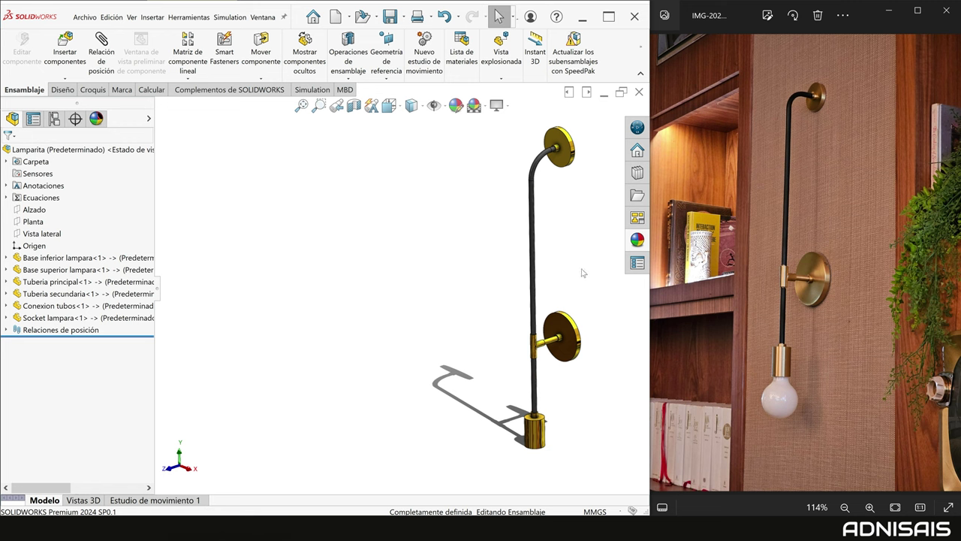
Change the R50 bend in Tuberia principal's Barrer1 sweep to 30 and rebuild.
ctrl+middle_drag(582, 273, 552, 281)
key(ctrl+1)
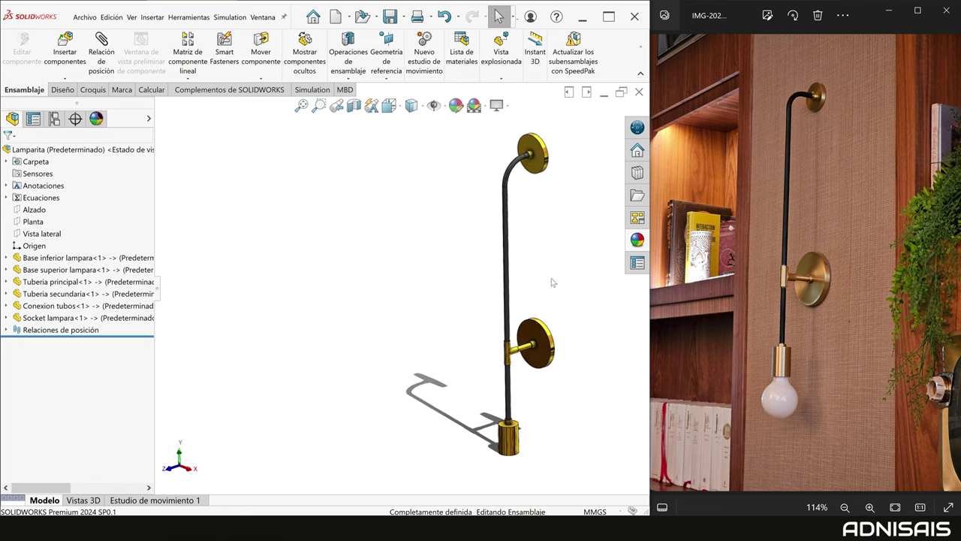
key(Left)
key(Up)
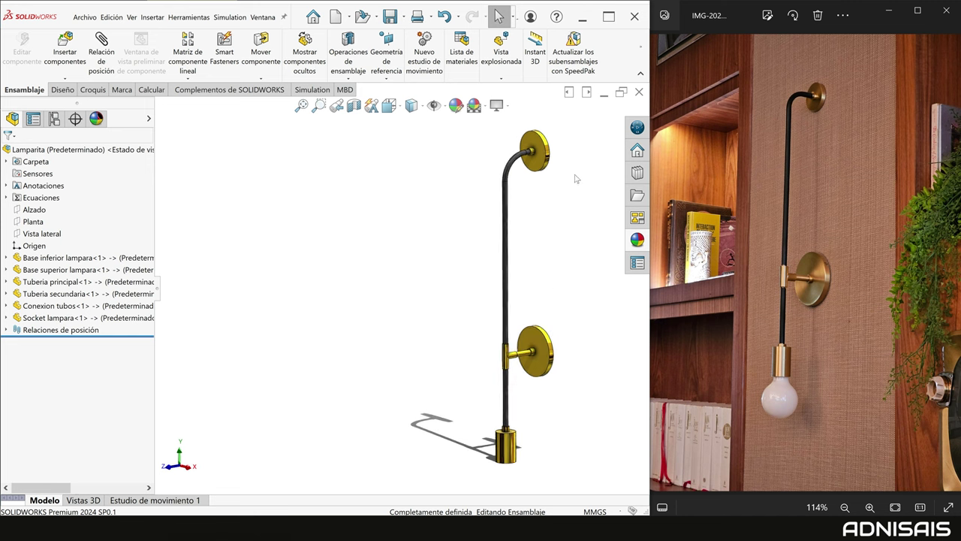
middle_drag(526, 208, 514, 173)
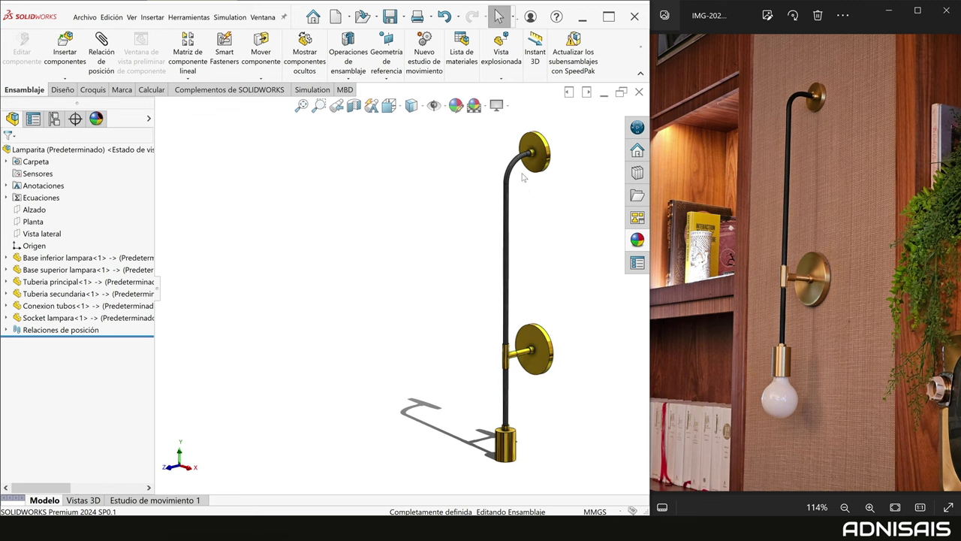
click(25, 284)
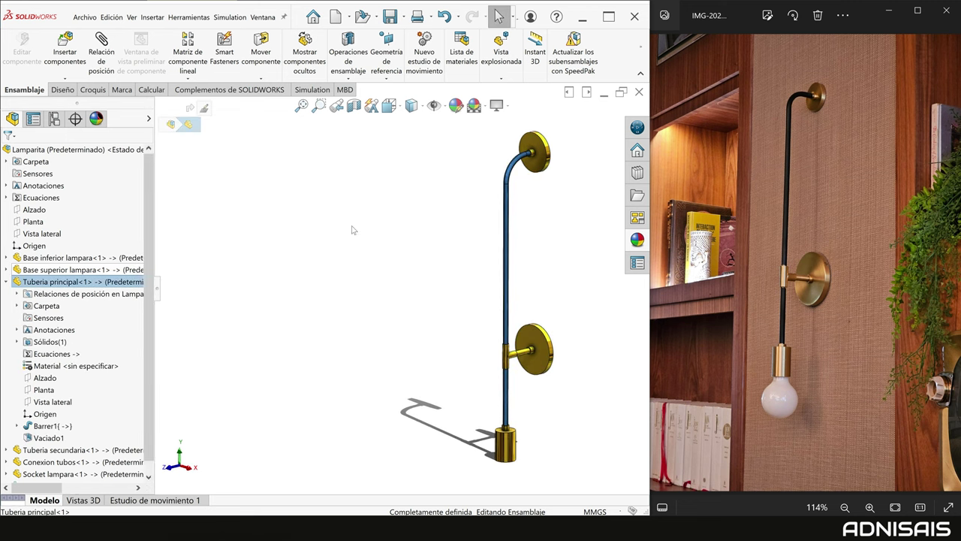
double_click(50, 428)
double_click(469, 132)
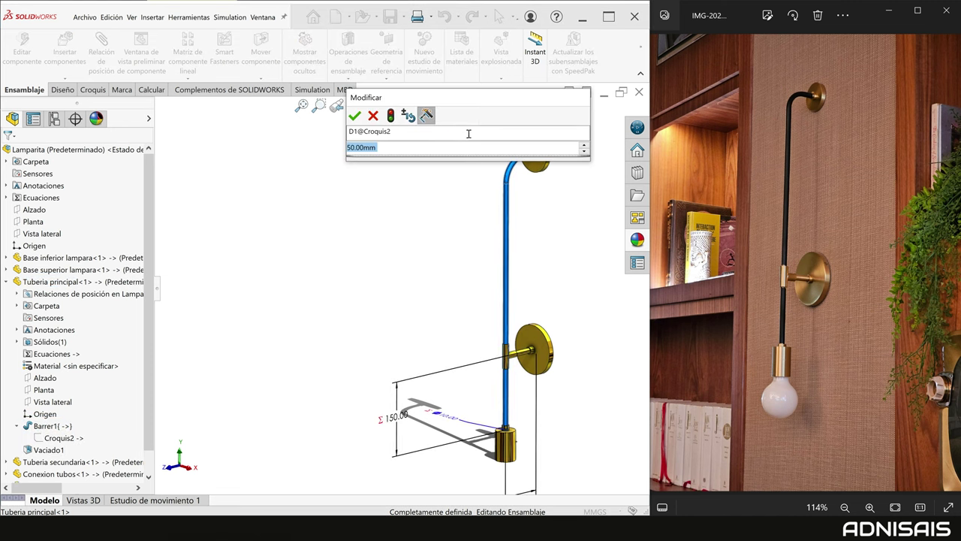
text(30)
key(Return)
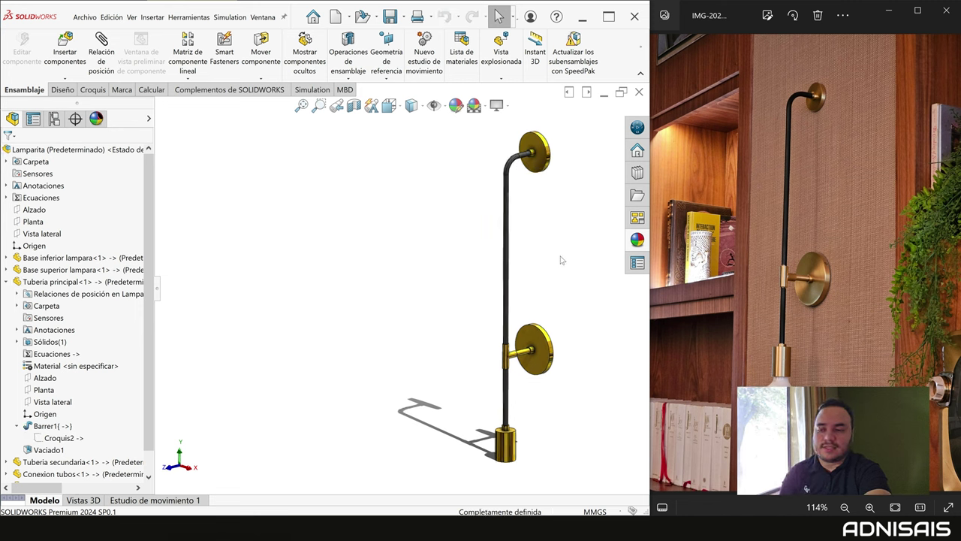
key(Left)
key(Left)
key(Left)
key(Left)
key(Left)
key(Left)
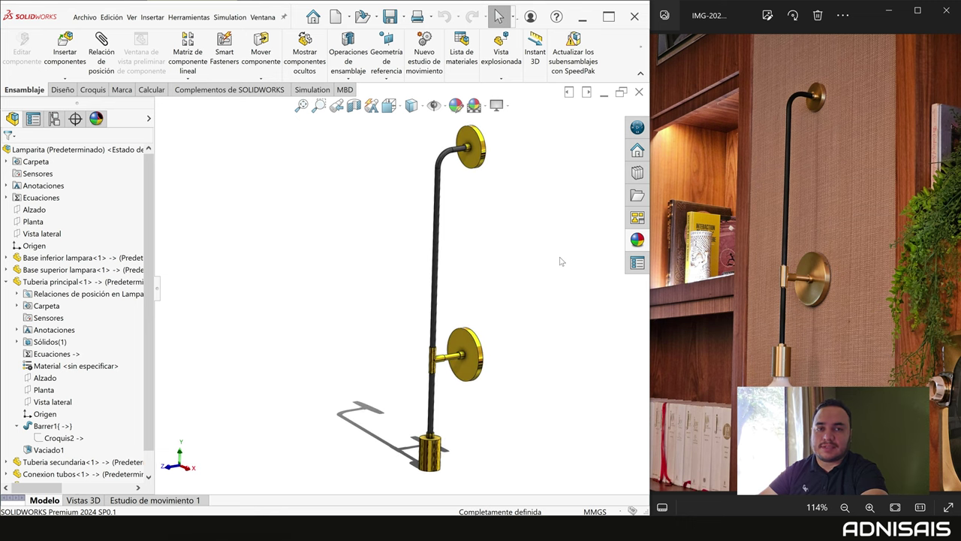